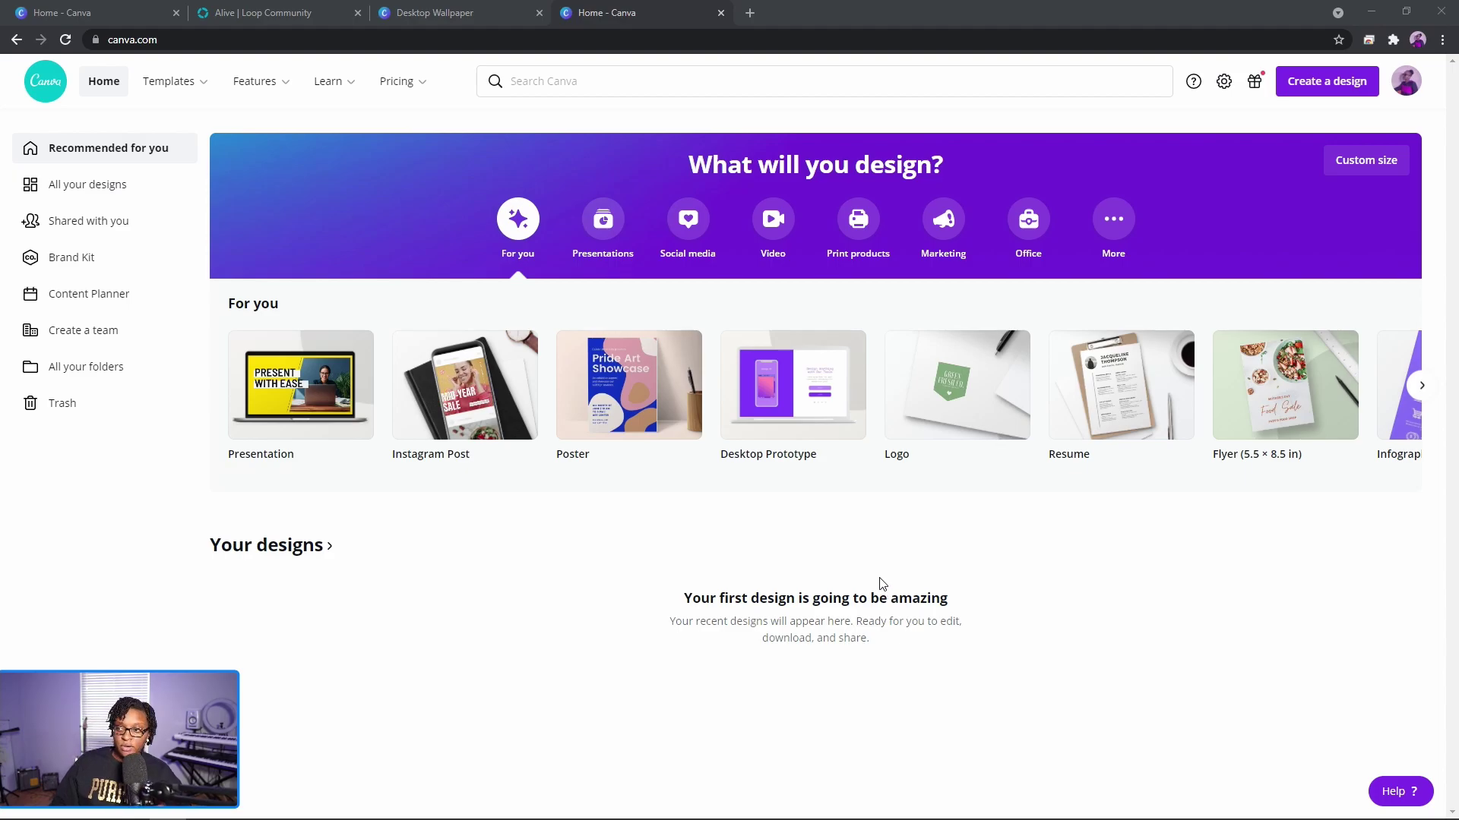
Search for the Desktop Wallpaper design type and create a blank Desktop Wallpaper.
left_click(528, 85)
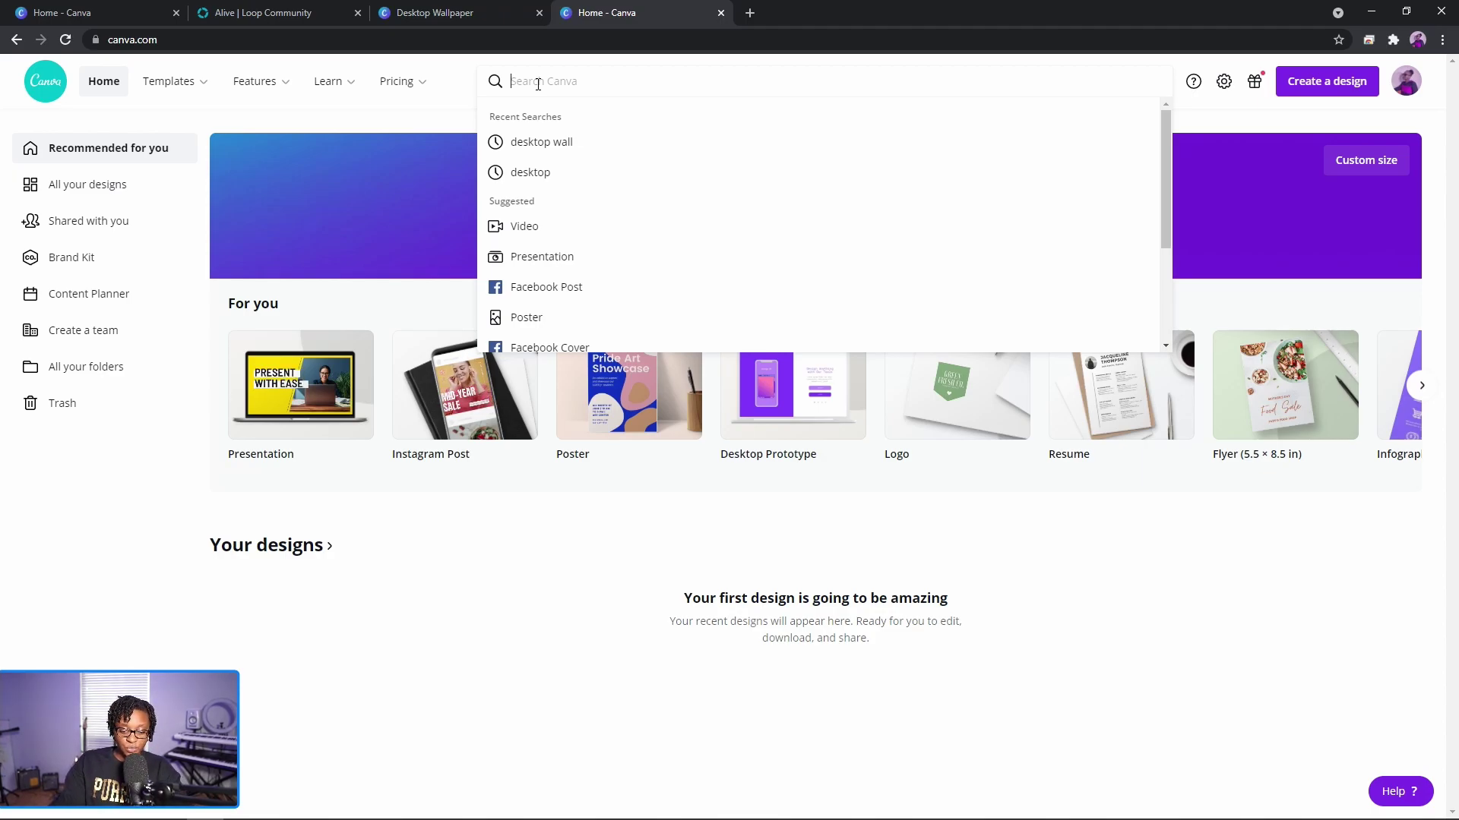
type("dest")
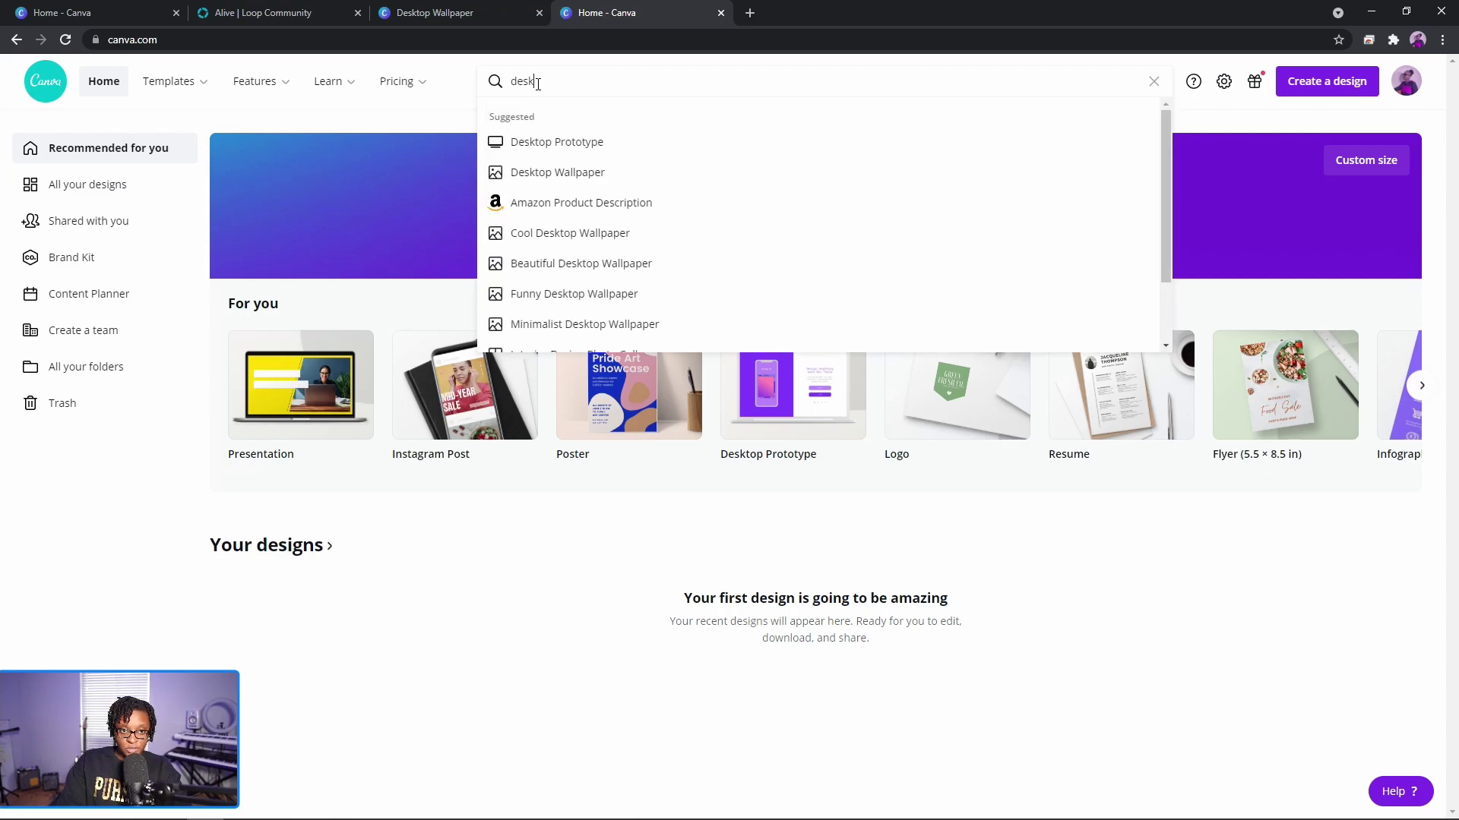
type("to")
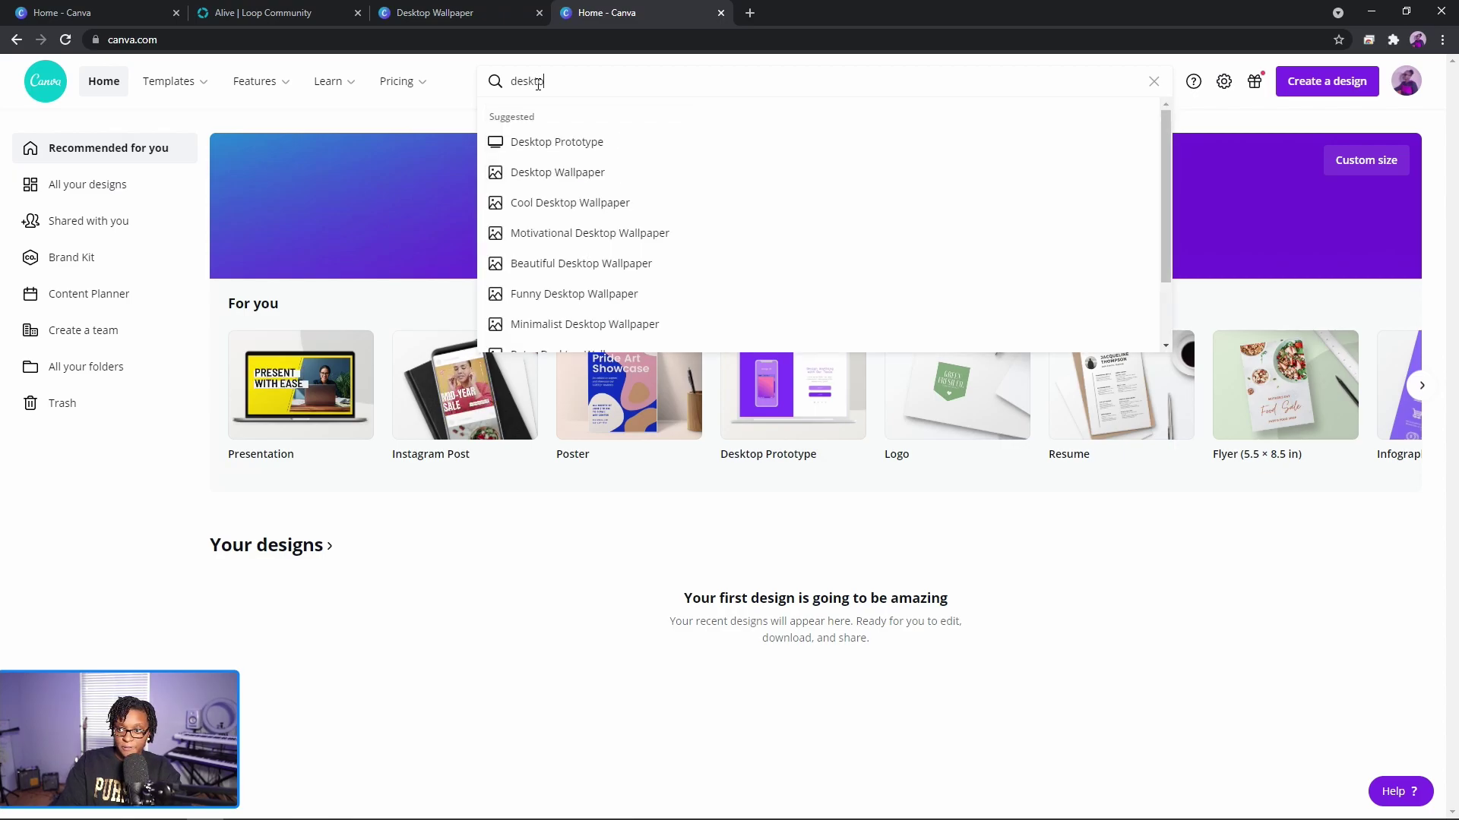
left_click(547, 180)
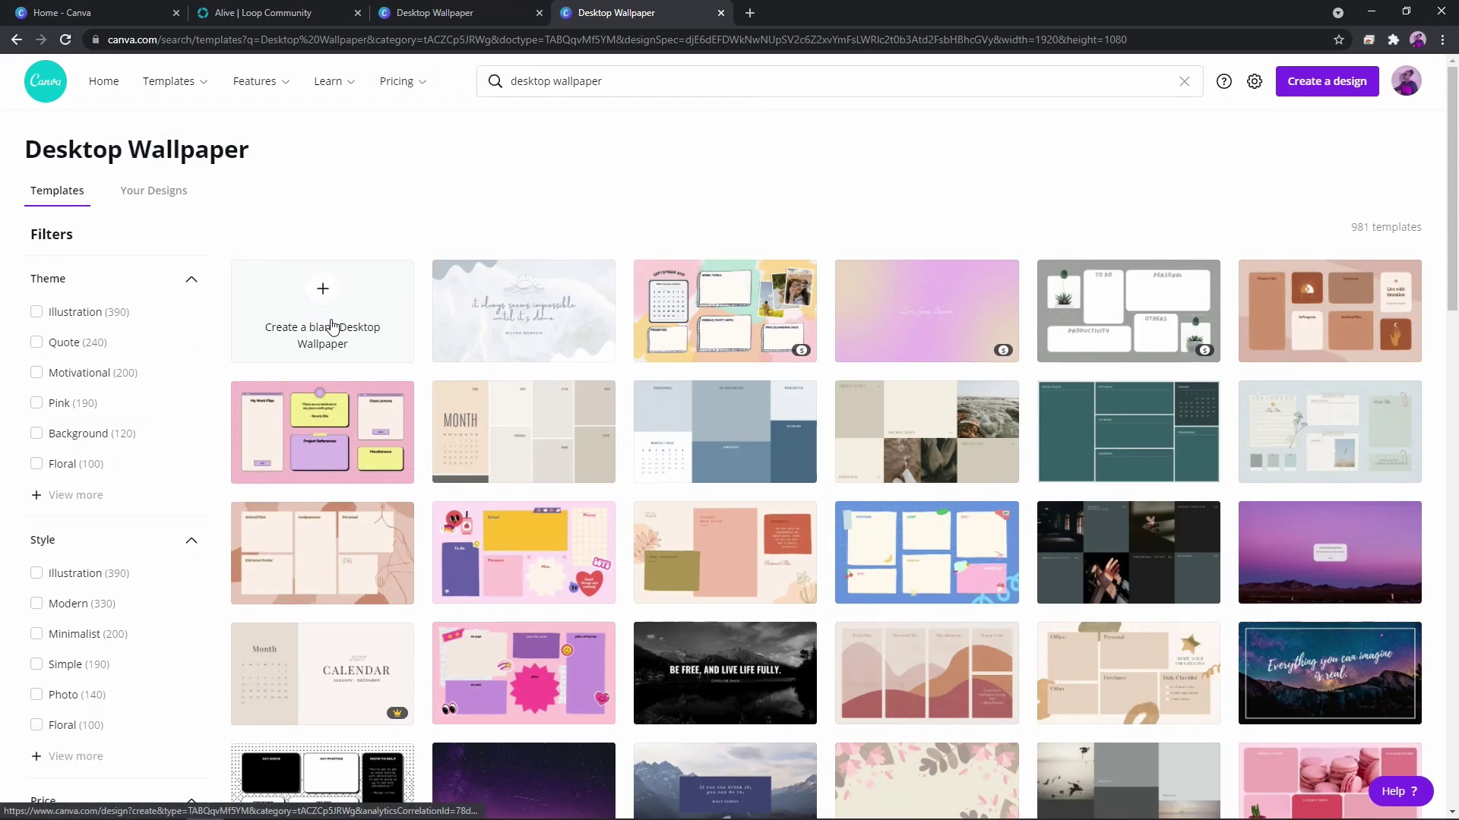
left_click(289, 340)
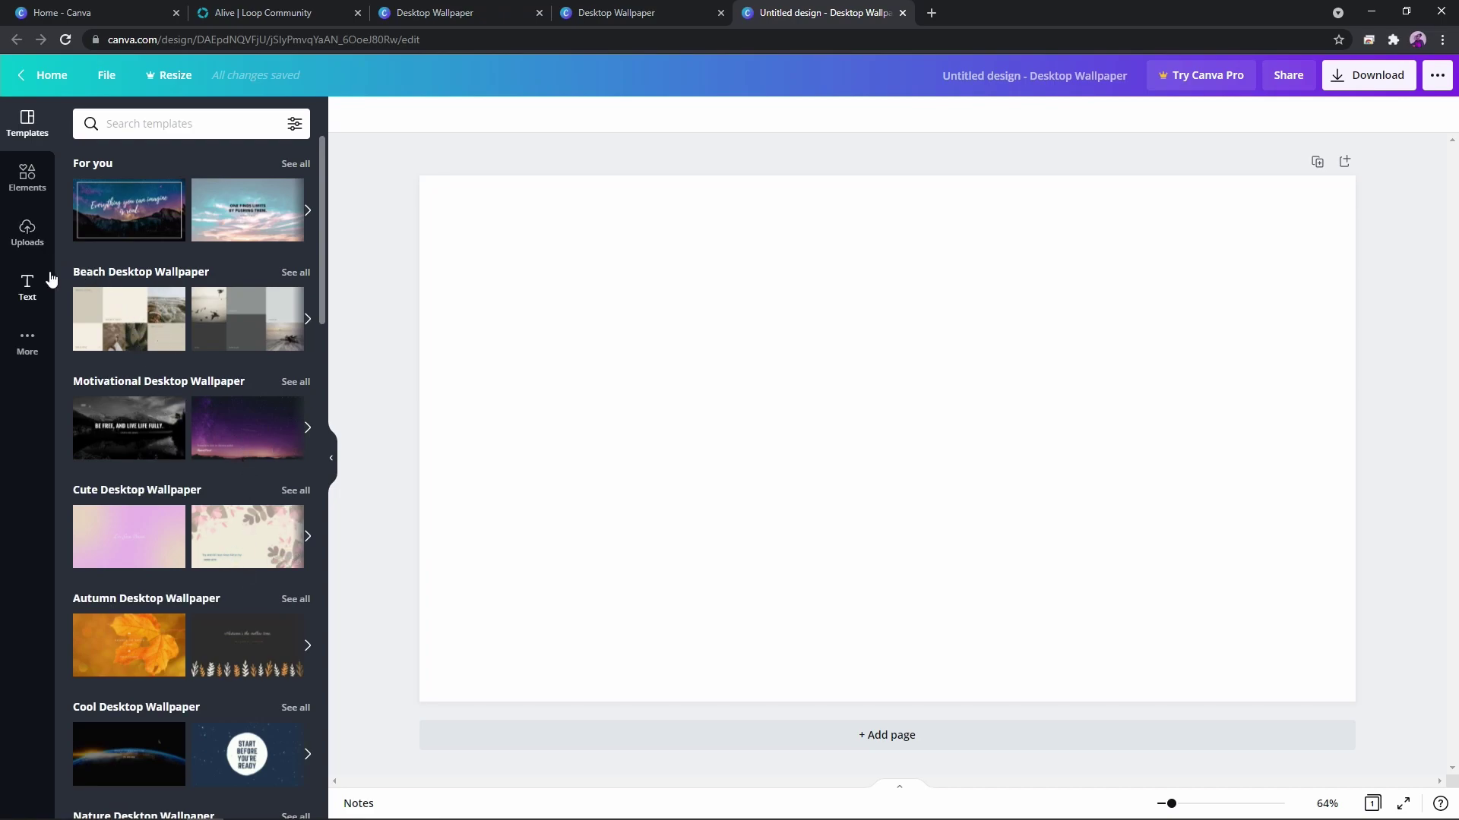
Search the design elements for "background".
left_click(27, 180)
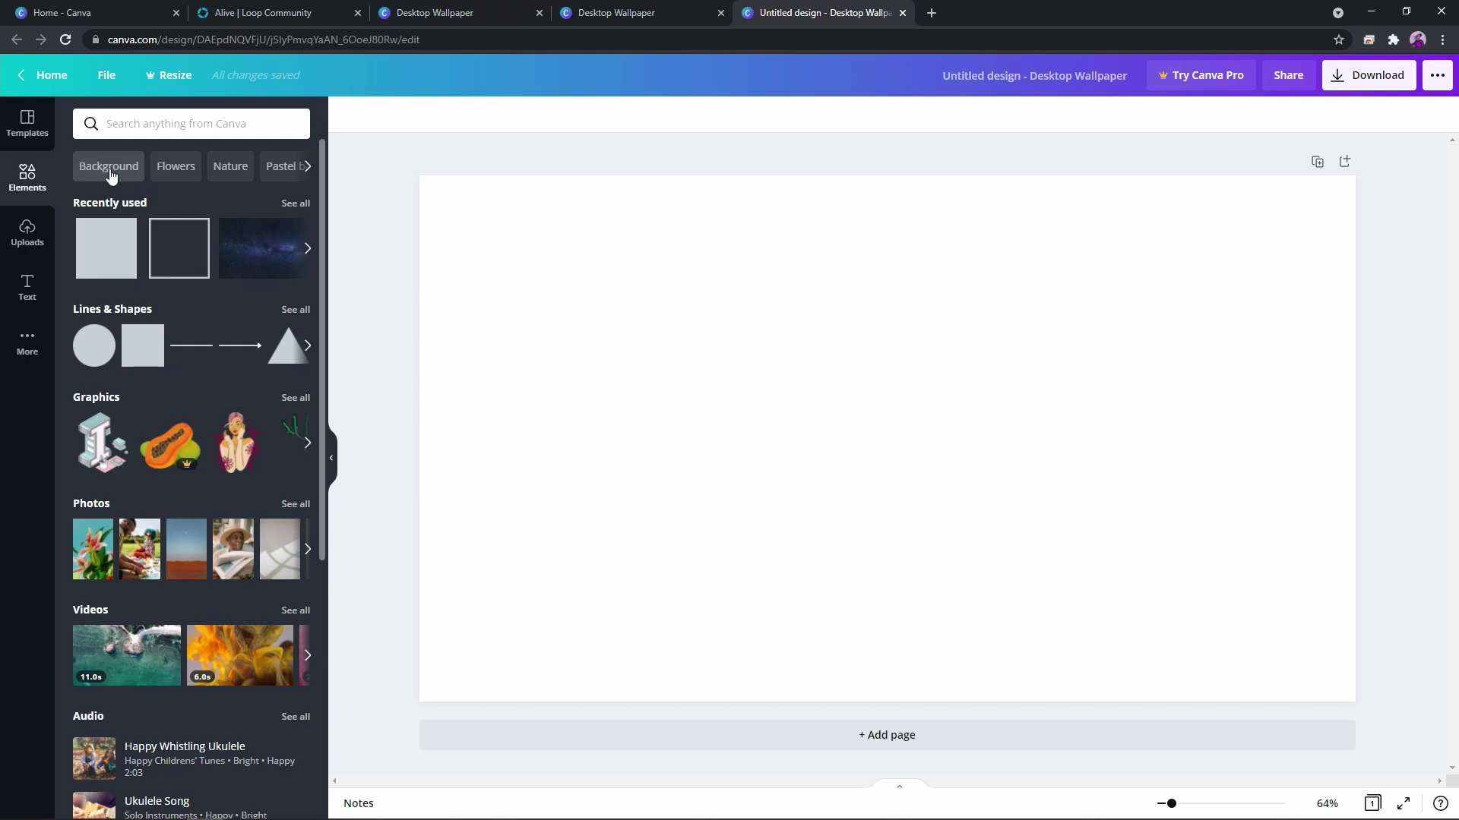
left_click(131, 126)
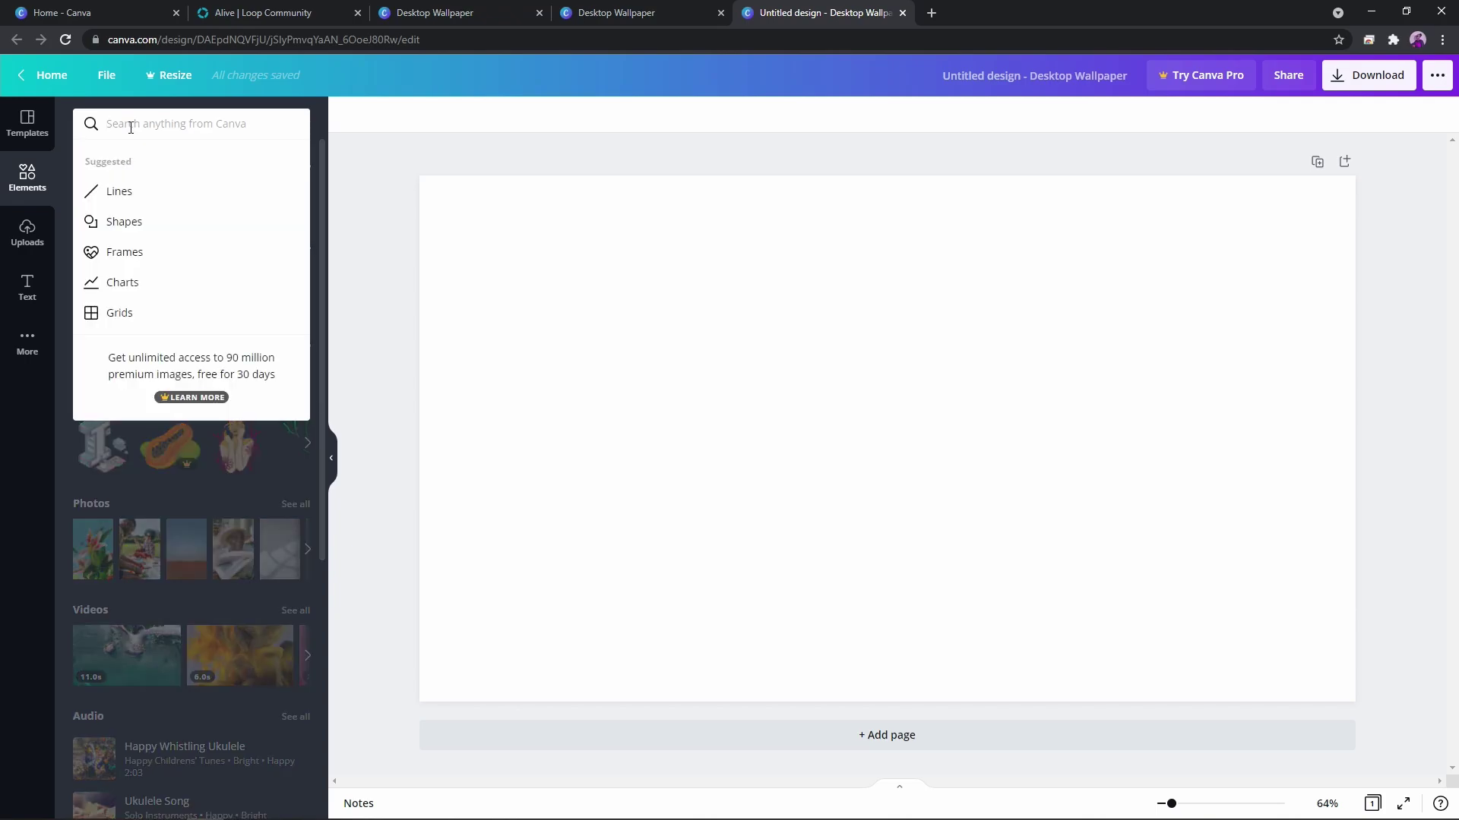
type("back")
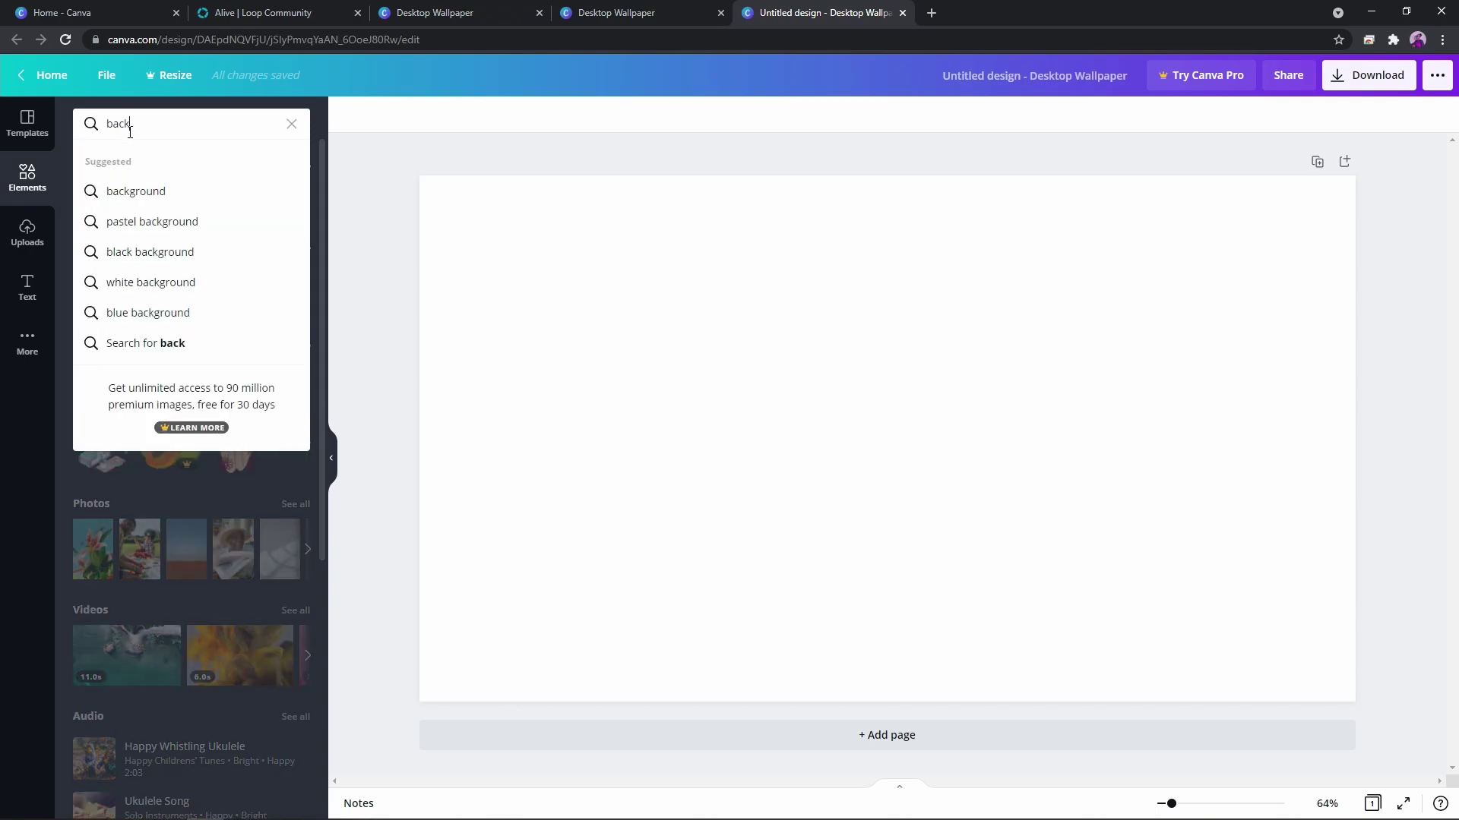
left_click(125, 193)
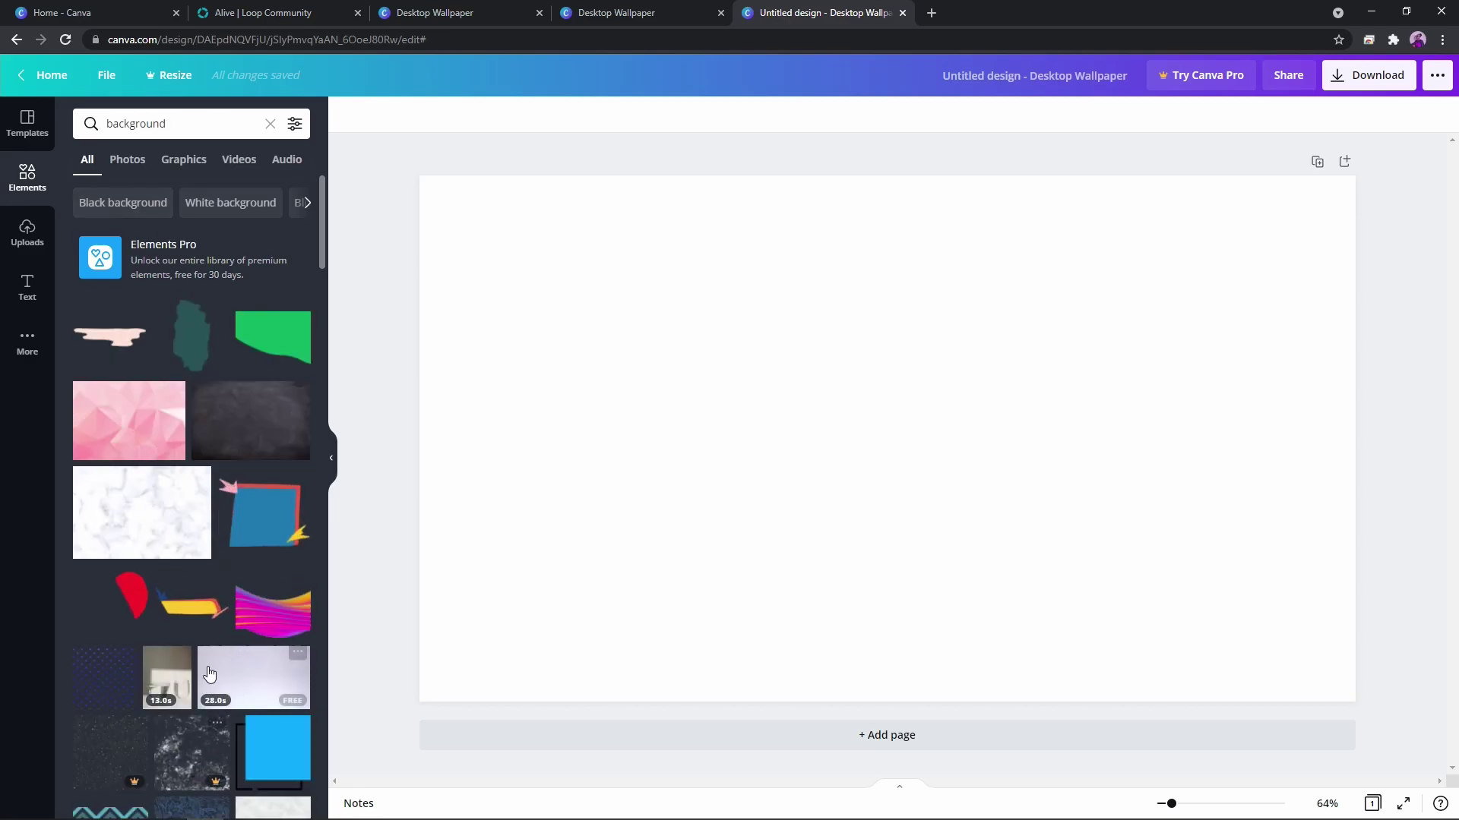
Set the blurred teal-blue gradient photo as the full-page background of the wallpaper.
scroll(193, 612, "down", 6)
scroll(193, 608, "down", 6)
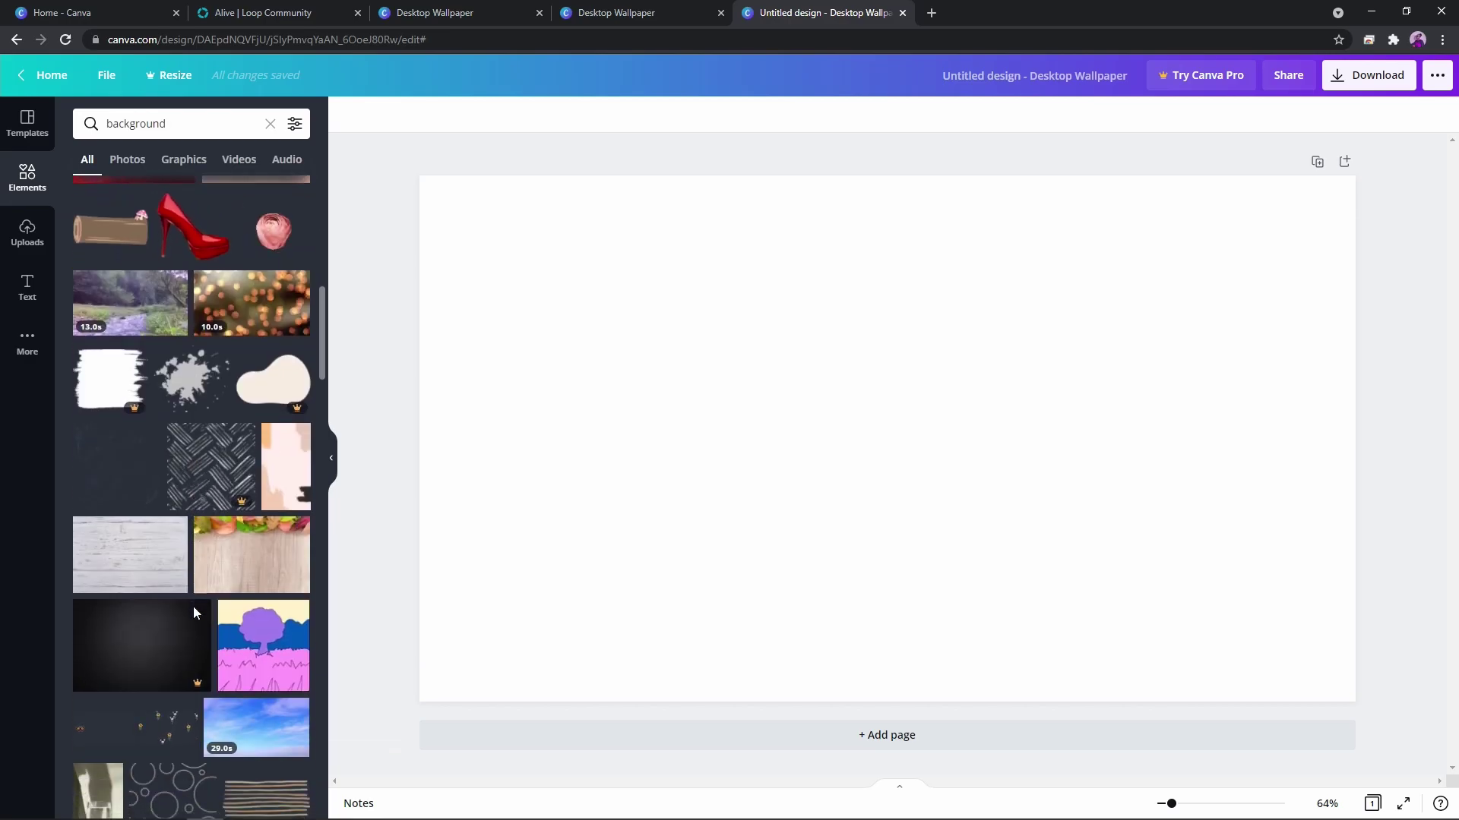
scroll(195, 608, "down", 3)
scroll(195, 608, "down", 3)
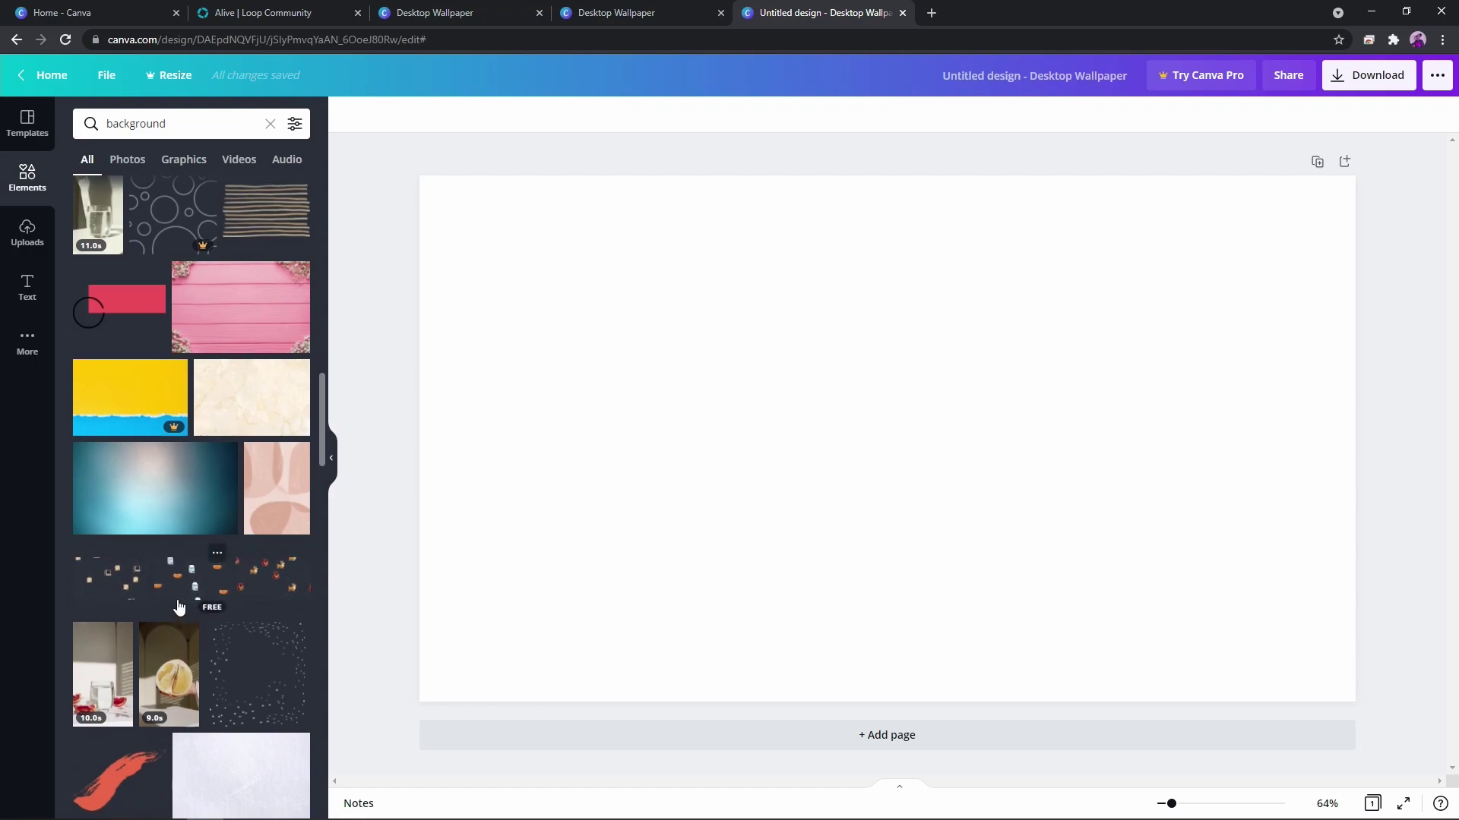
left_click(190, 510)
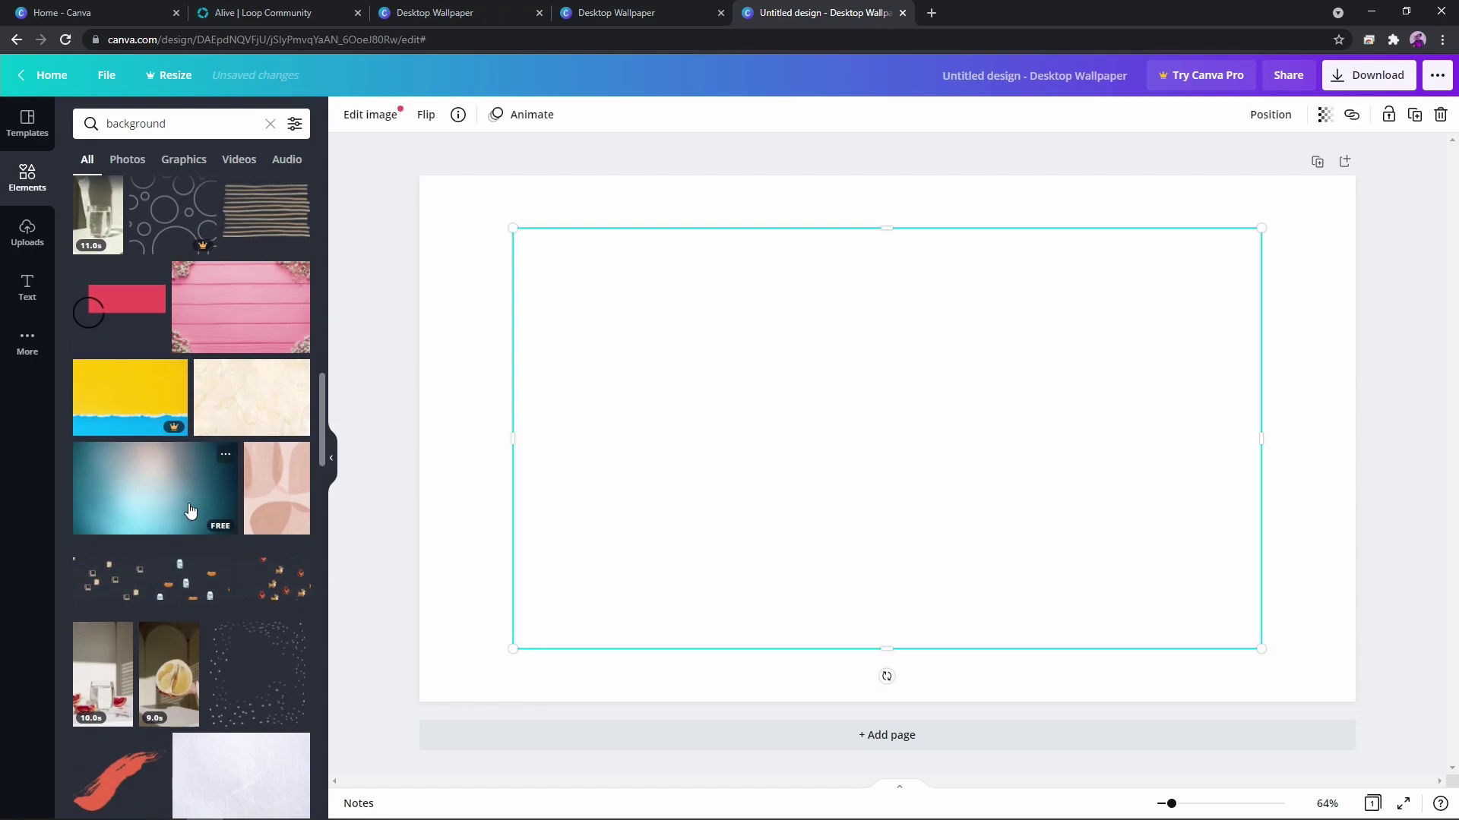
key("Delete")
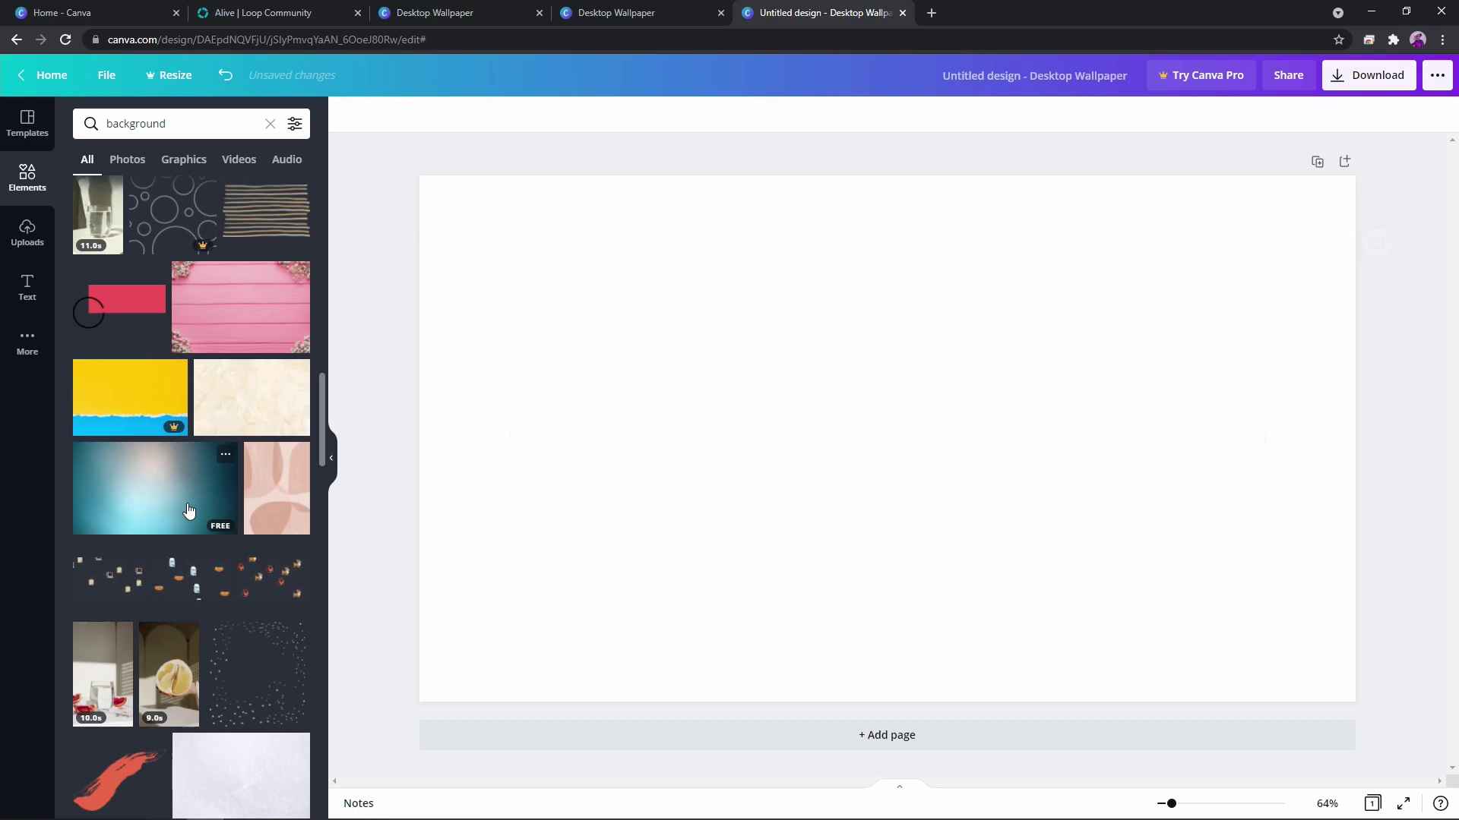
left_click_drag(160, 484, 448, 254)
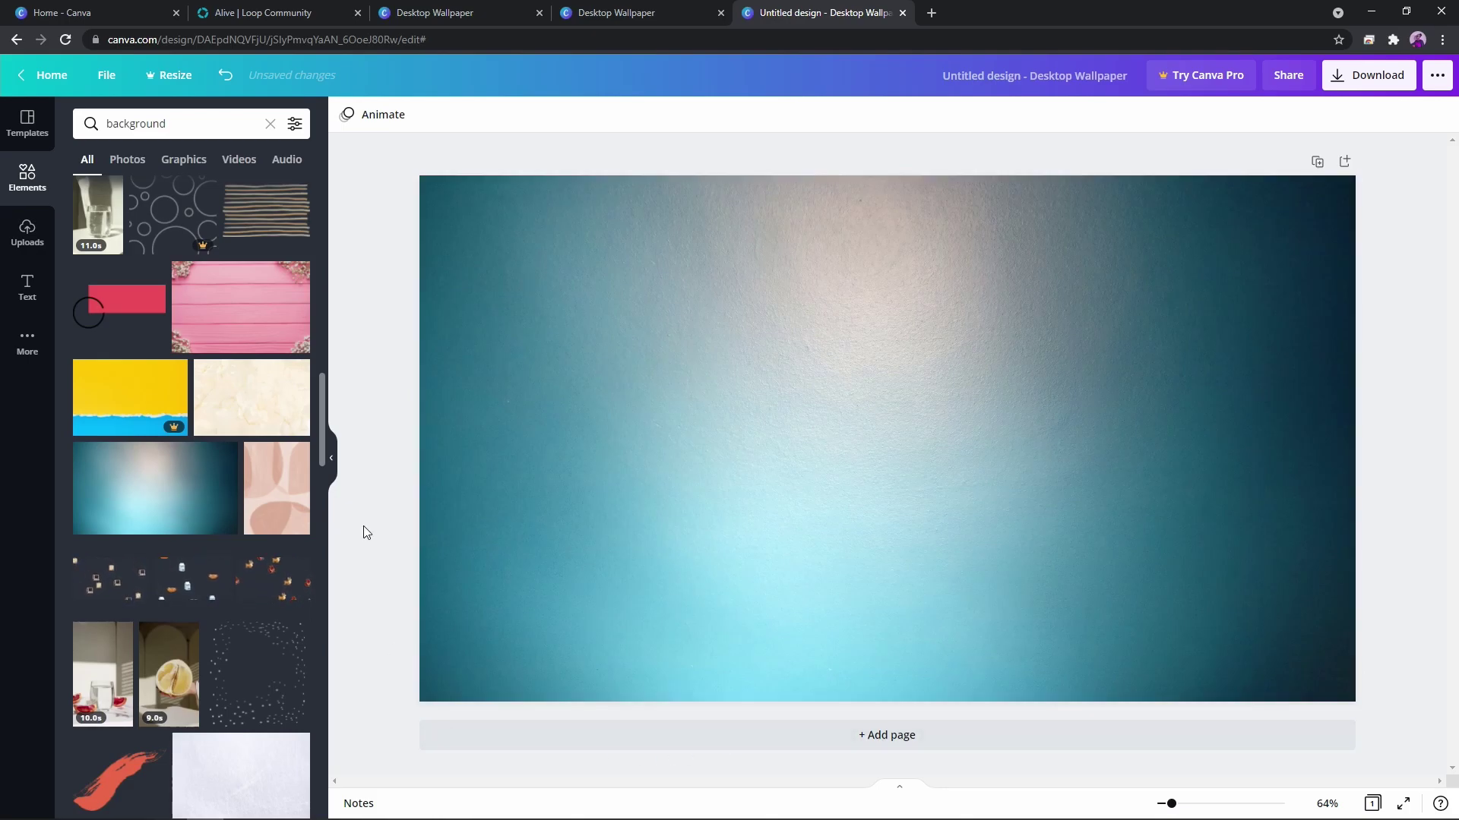
Add a solid square from Lines & Shapes and place it in the left part of the wallpaper.
scroll(268, 249, "up", 3)
scroll(268, 250, "up", 10)
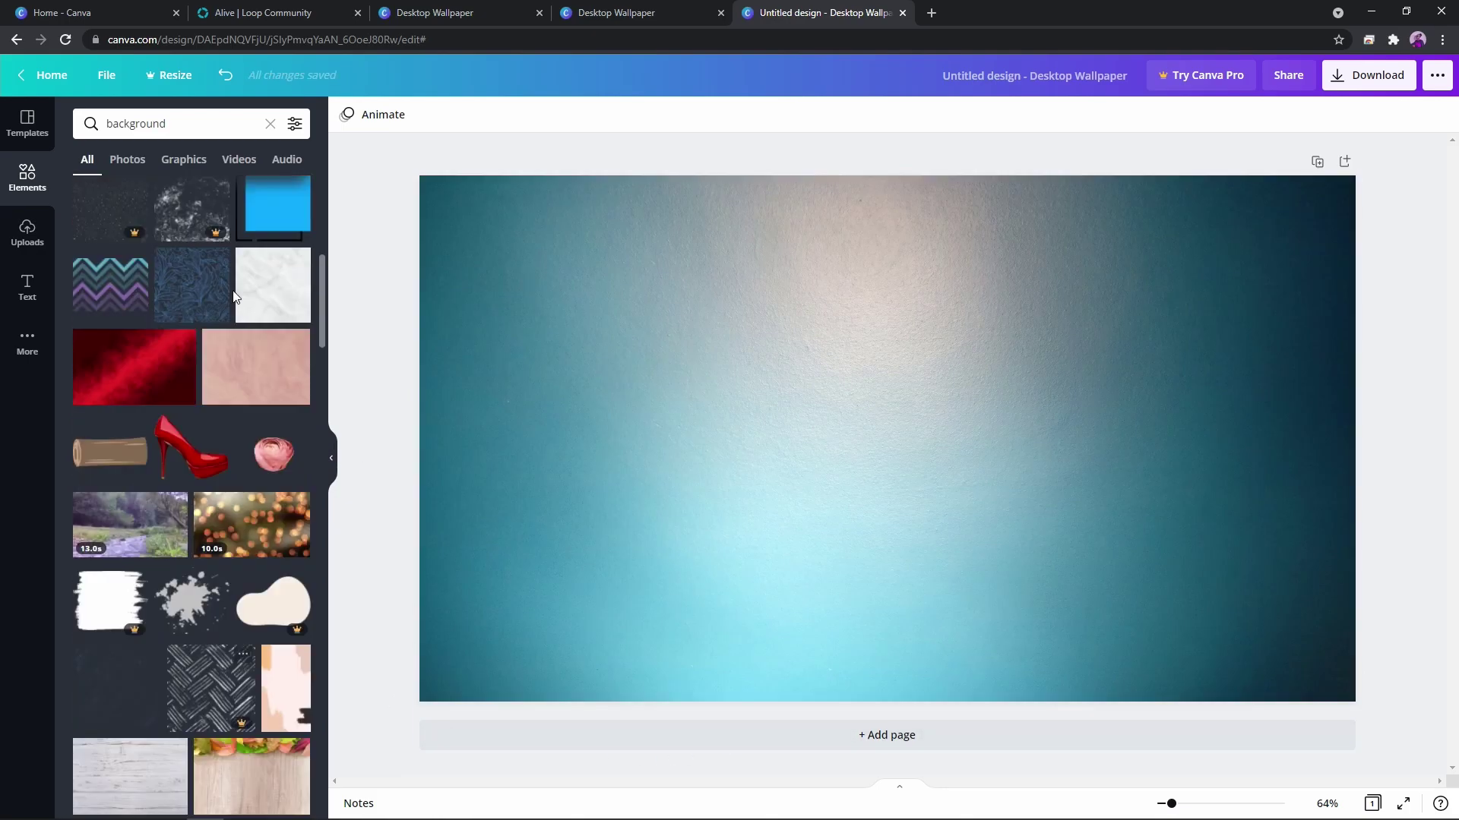
left_click(271, 125)
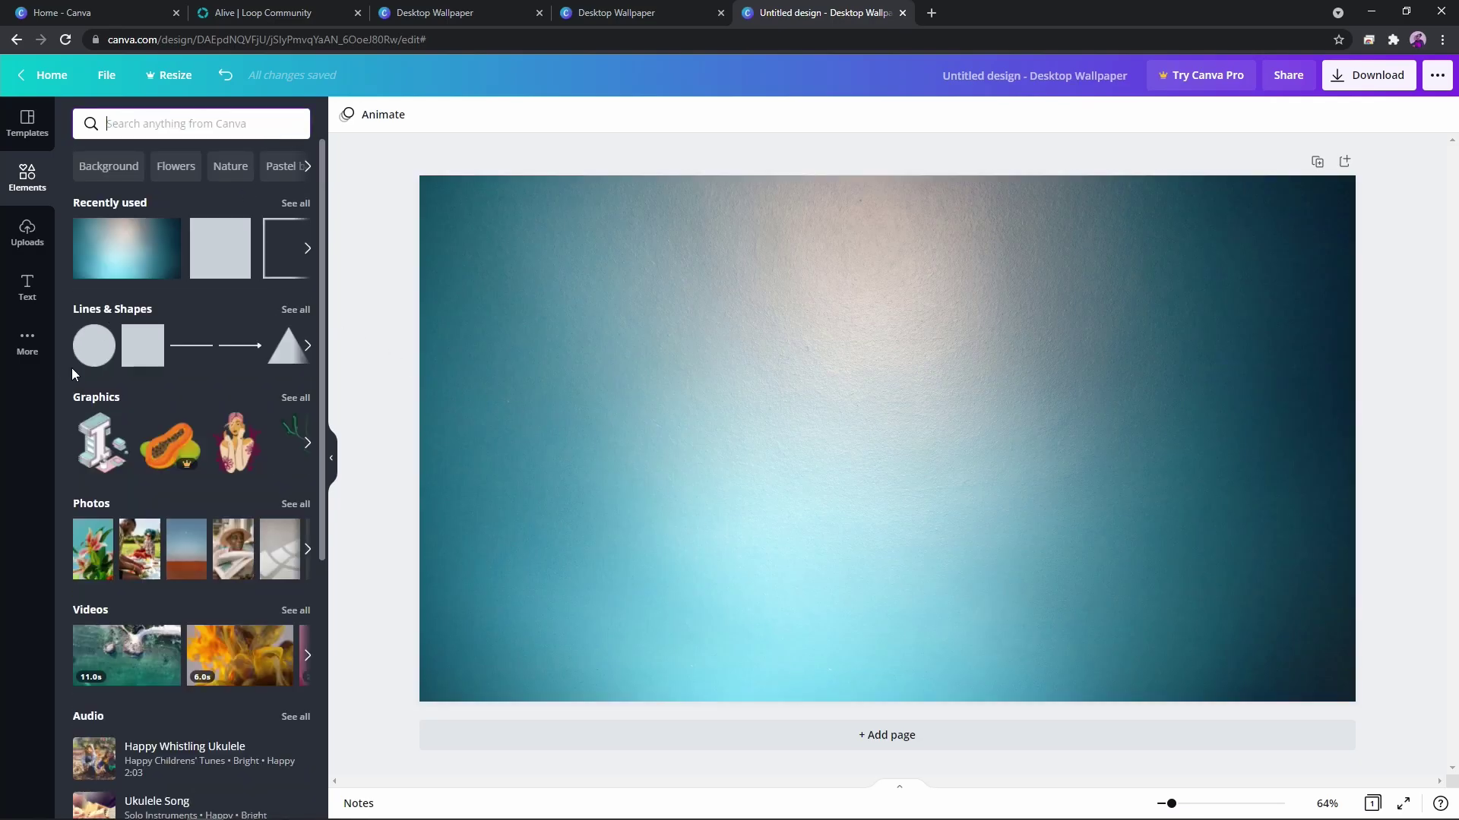
left_click(296, 309)
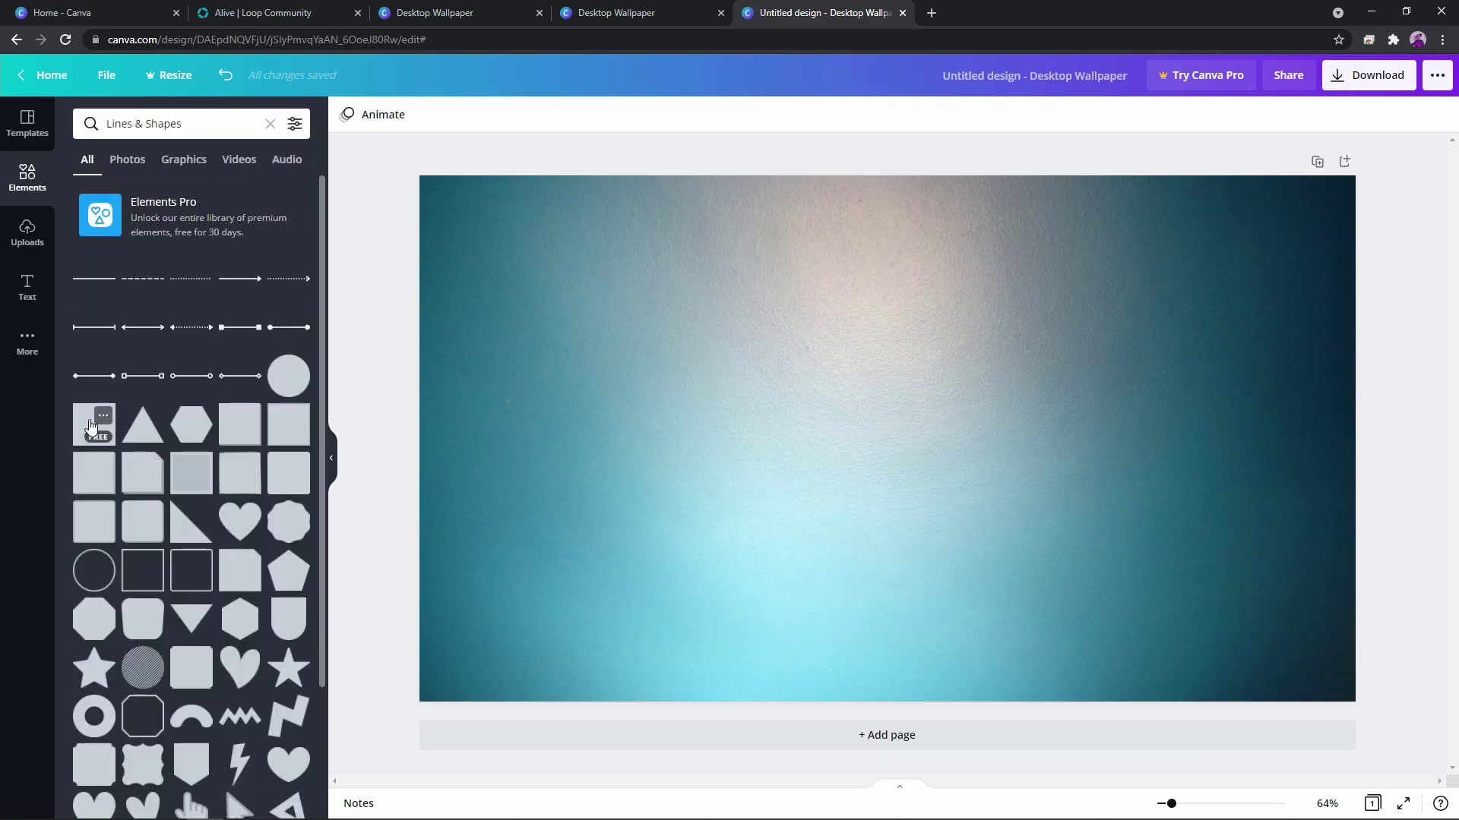
left_click(90, 427)
left_click_drag(909, 446, 619, 405)
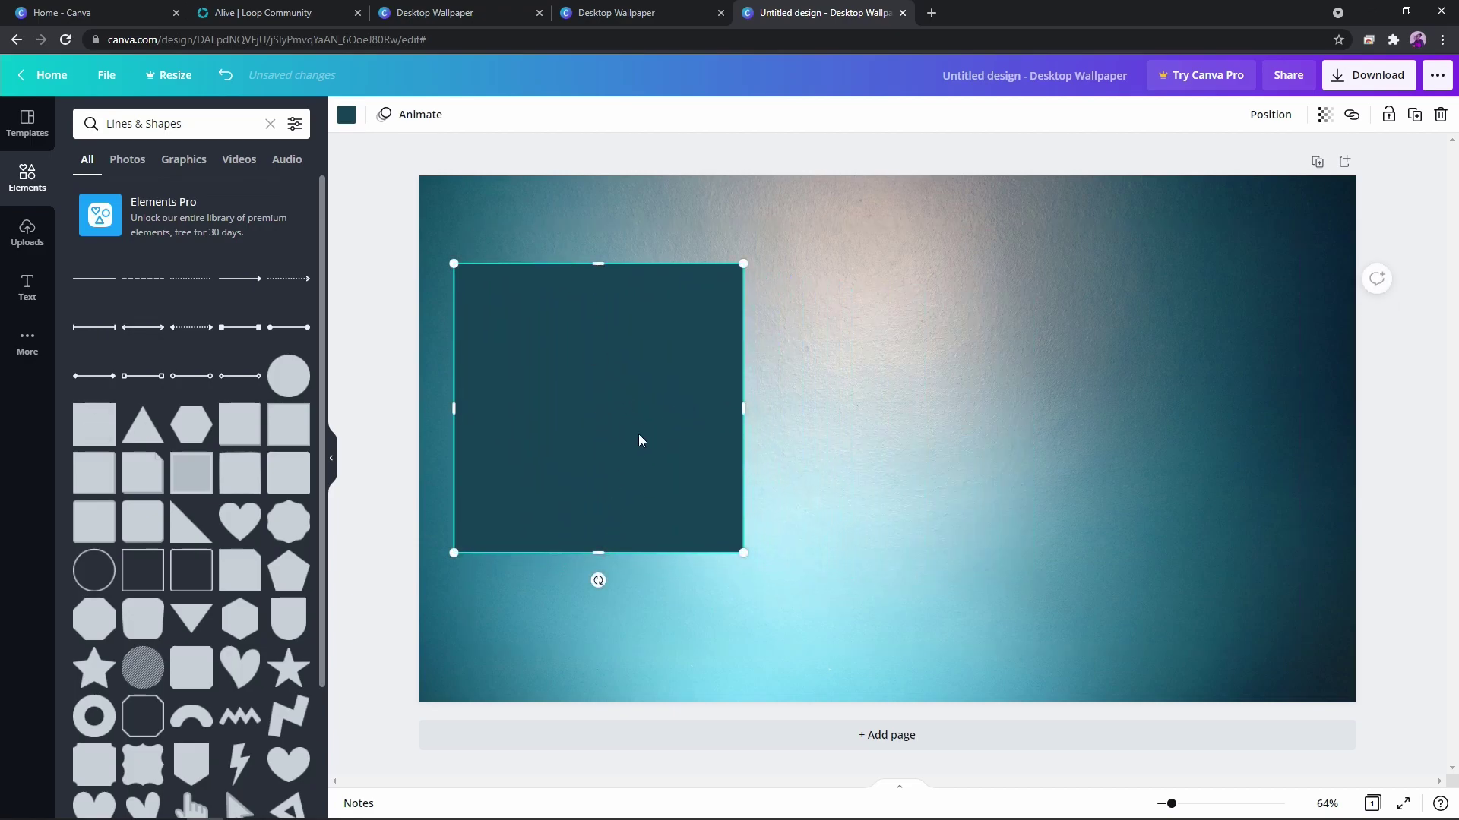
Stretch the square into a tall rectangle about 594 wide by 799 high and shift it slightly upward.
left_click_drag(604, 263, 603, 228)
left_click_drag(601, 560, 595, 635)
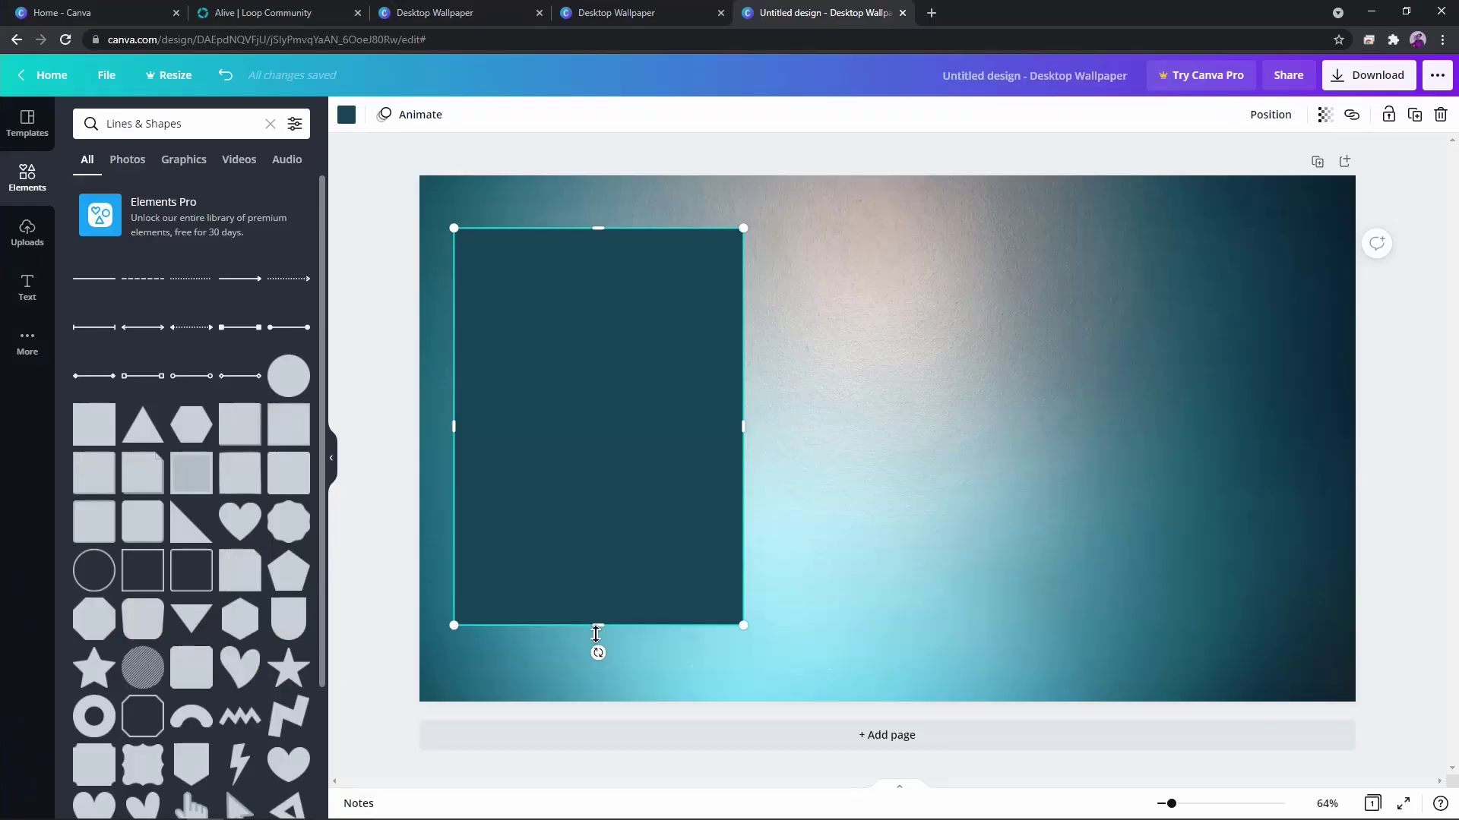
left_click_drag(680, 433, 677, 413)
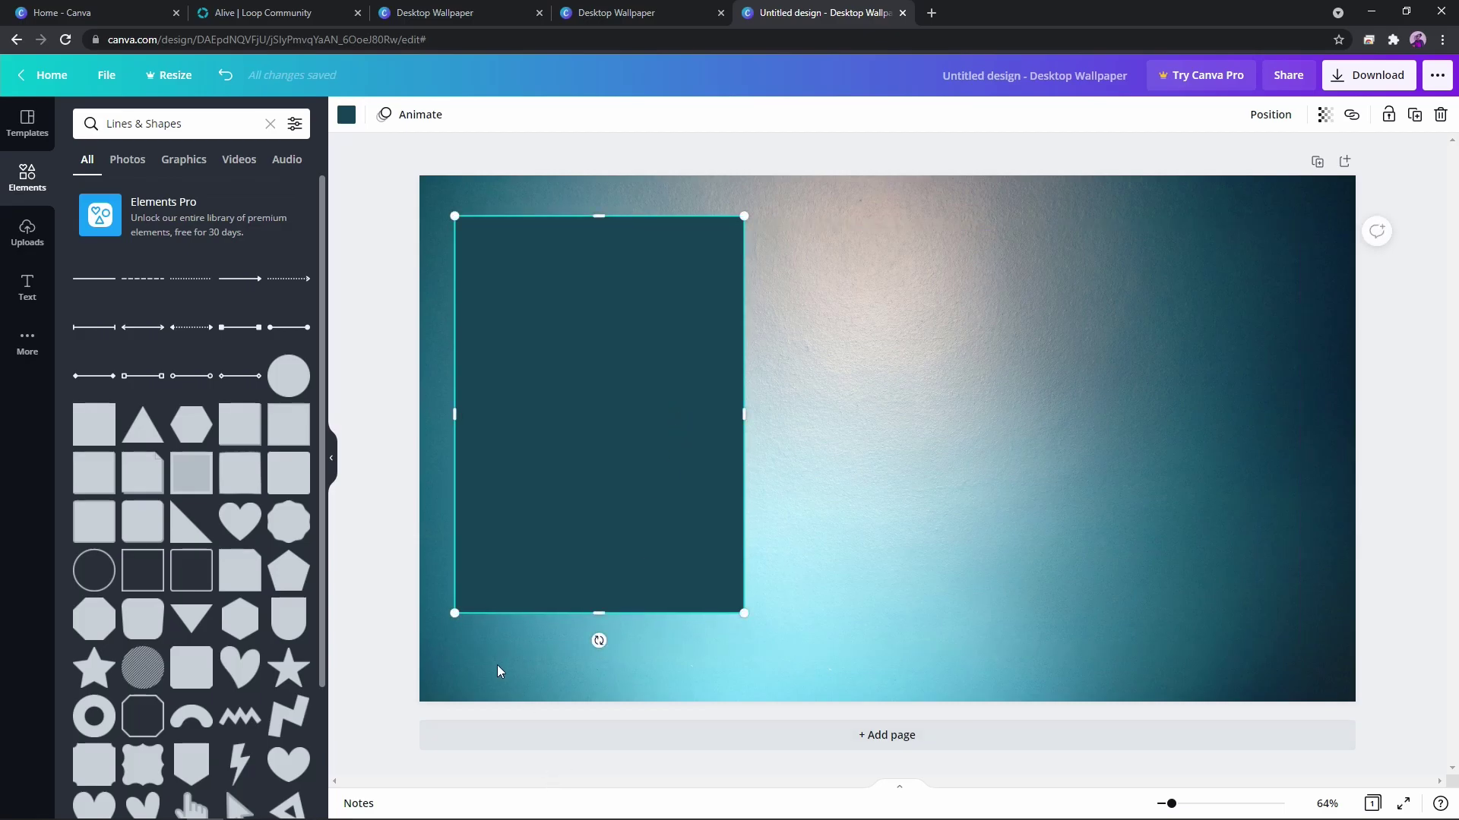
left_click(696, 657)
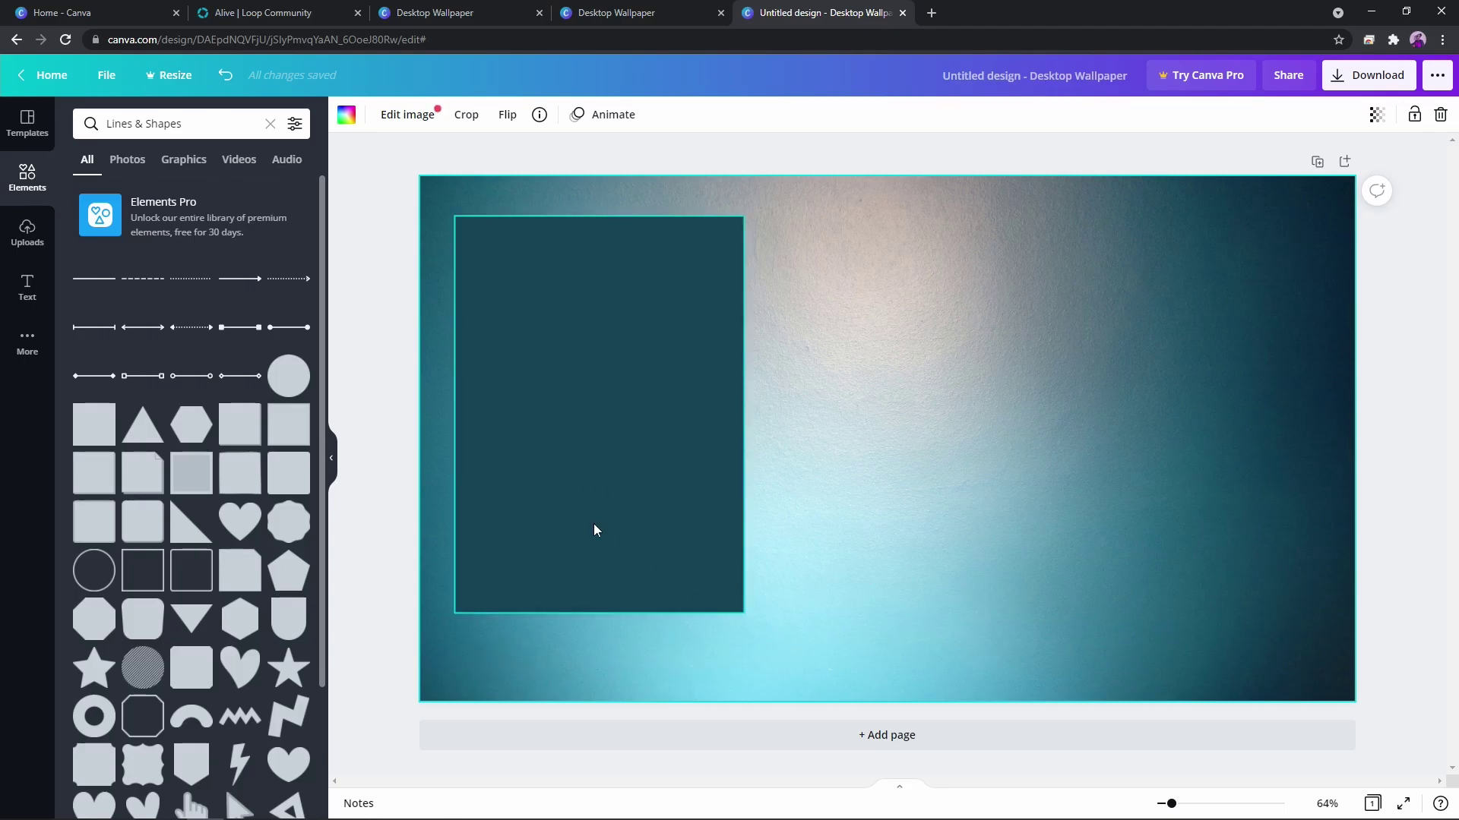
left_click(596, 614)
mouse_move(602, 620)
left_mouse_down()
mouse_move(606, 651)
mouse_move(597, 612)
left_mouse_up()
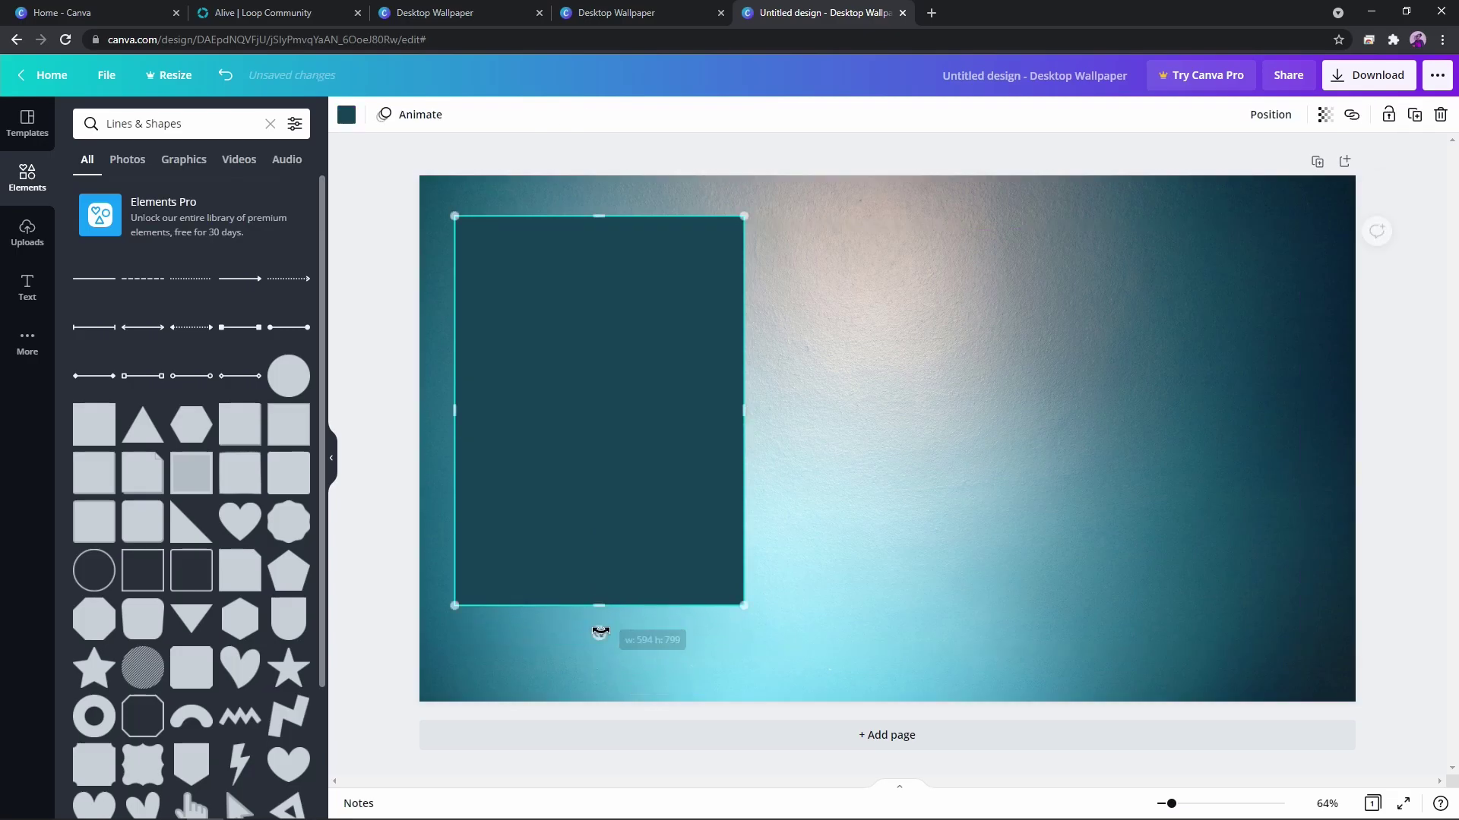
left_click(881, 559)
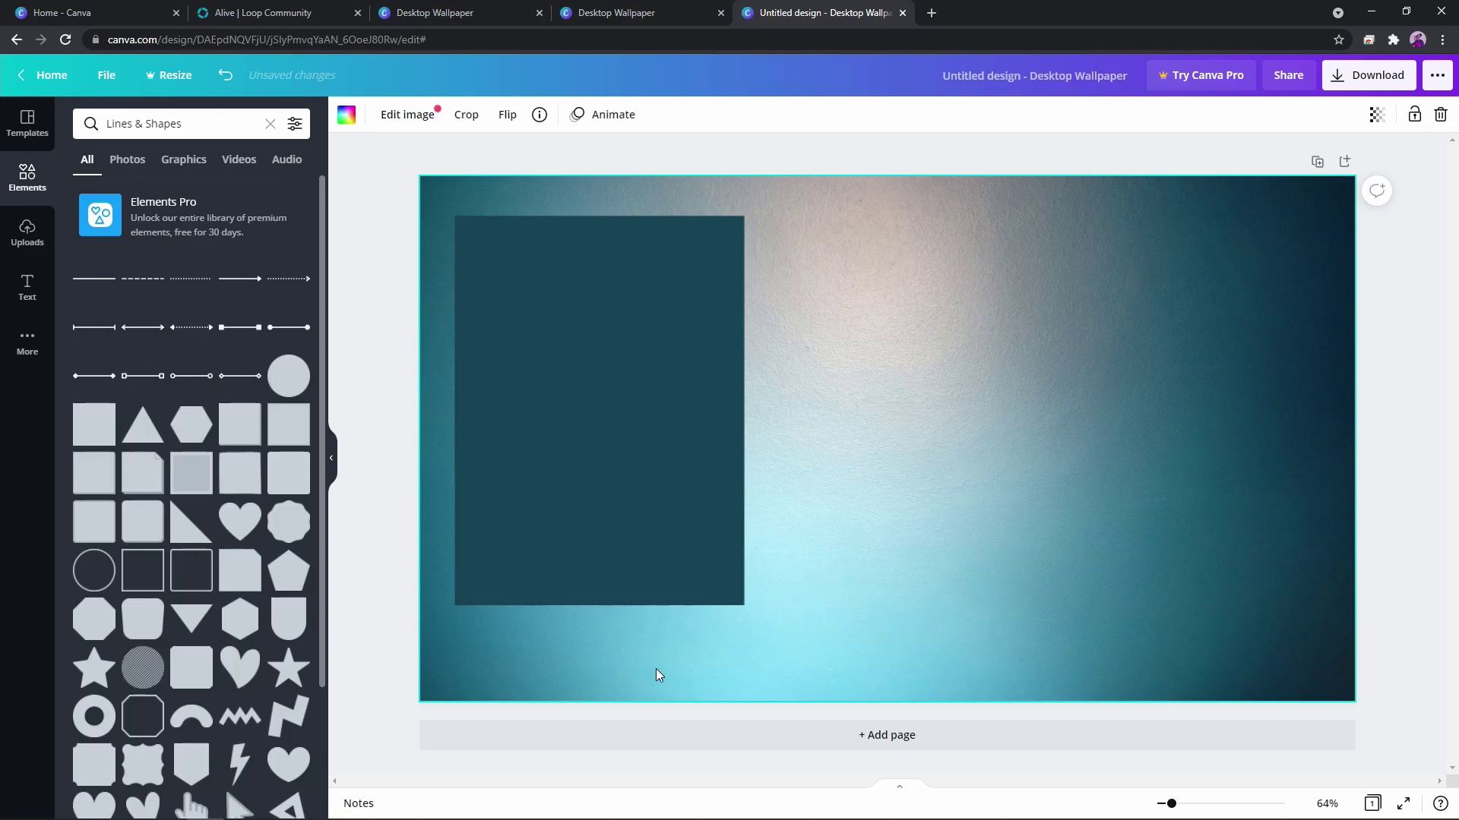
Change the rectangle's fill to the light green default color.
left_click(598, 419)
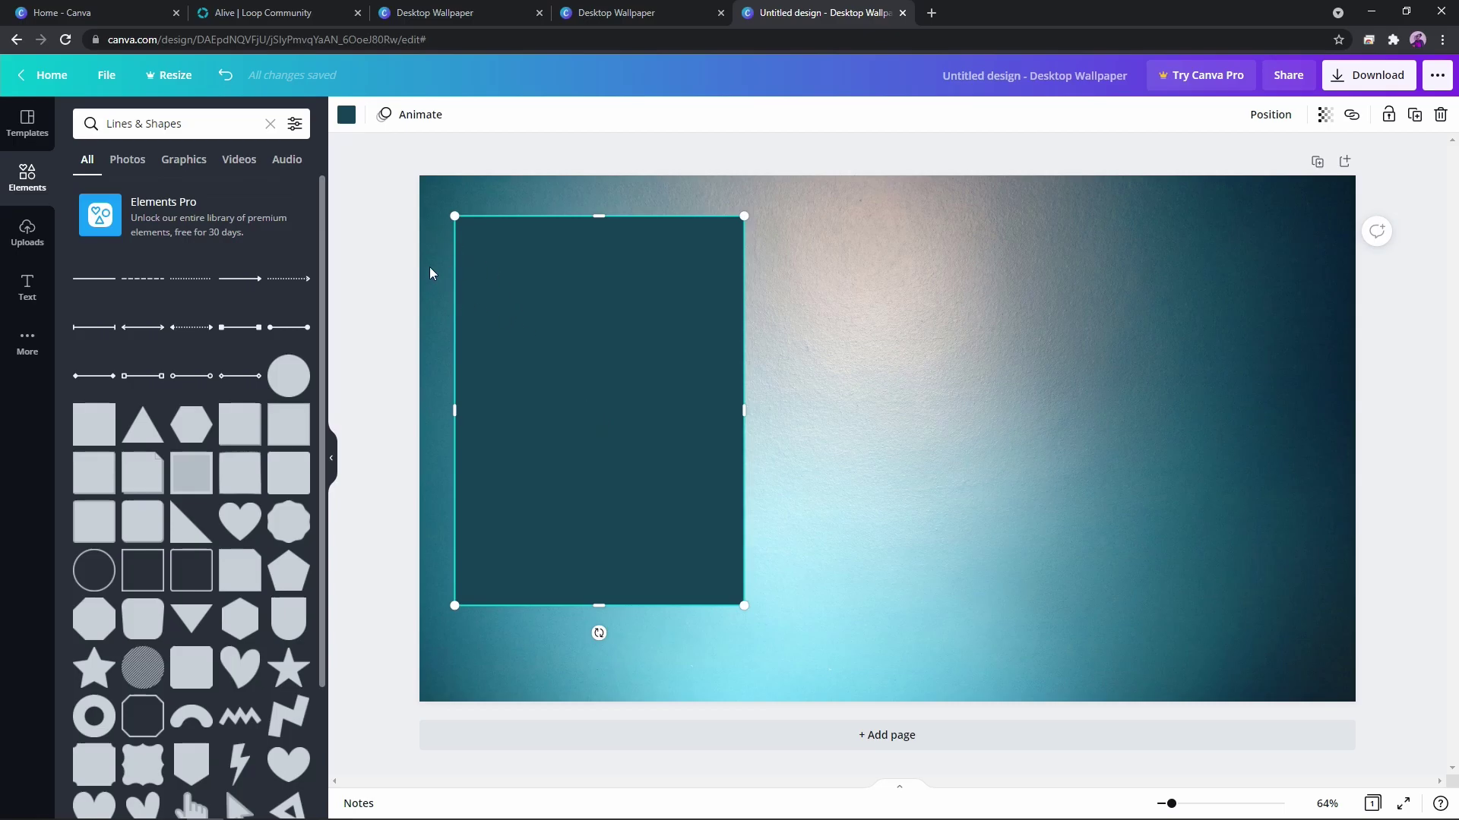
left_click(346, 117)
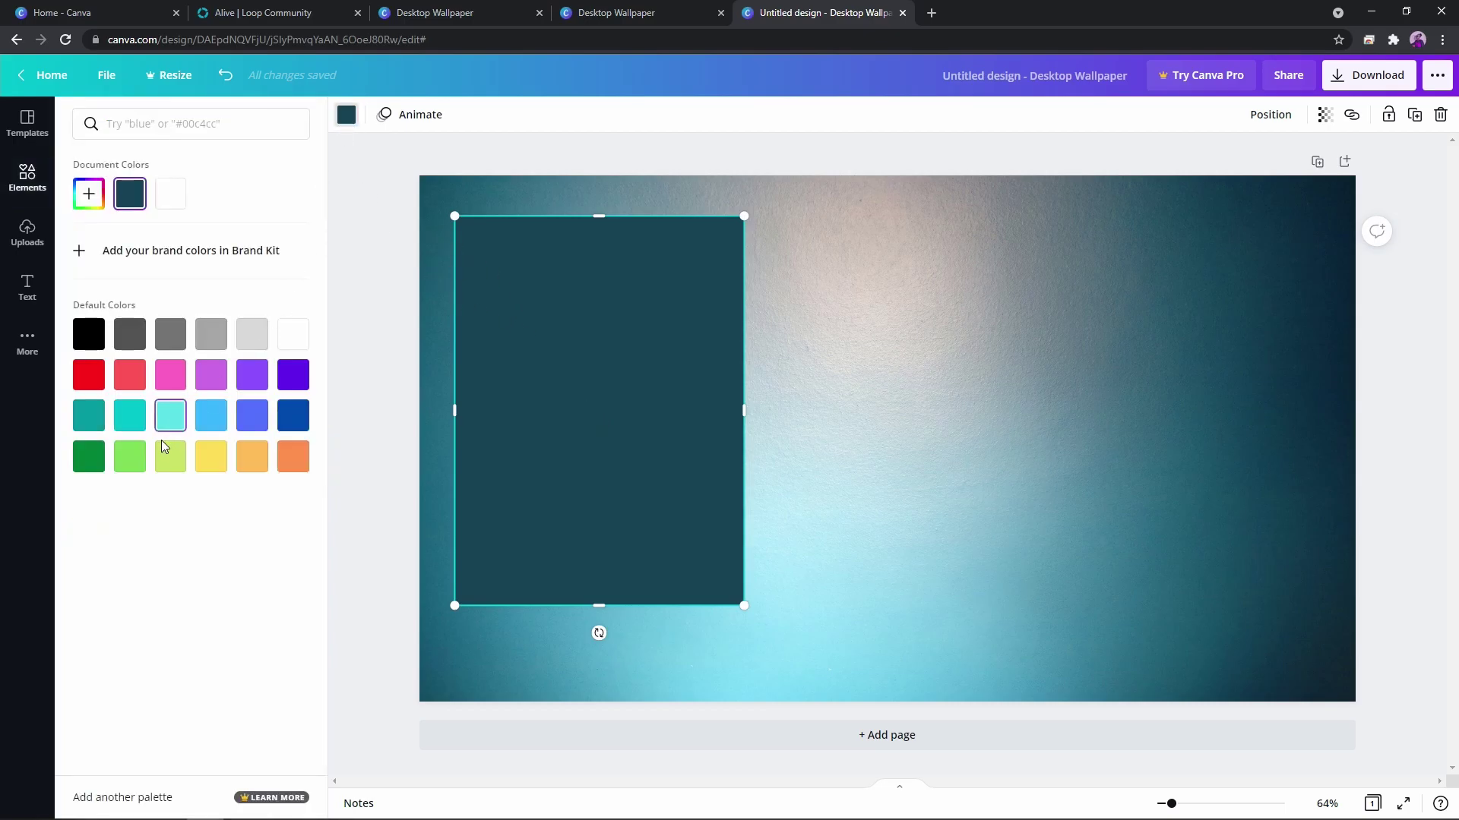
left_click(129, 459)
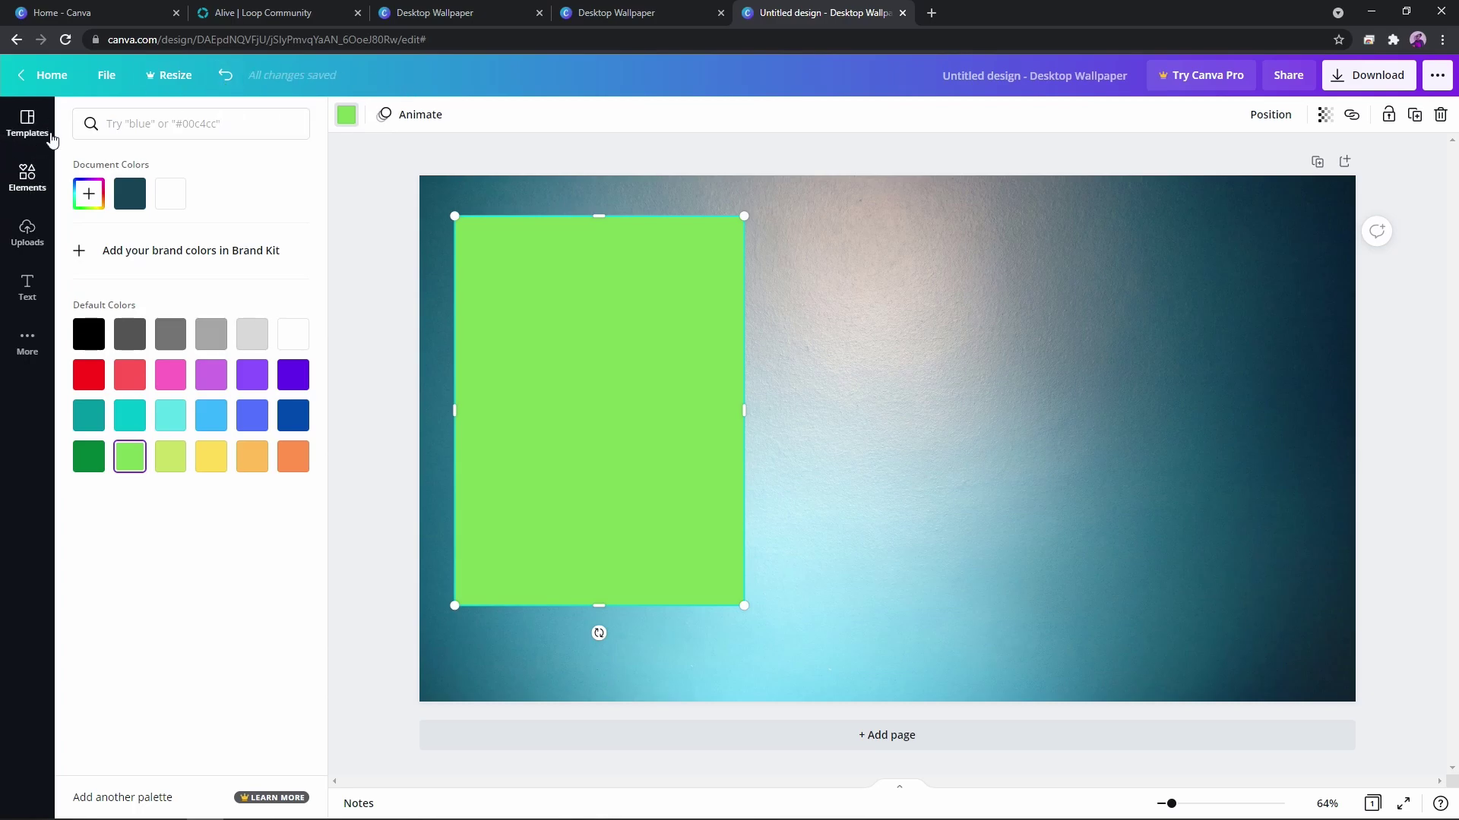
Add the Square Border shape from Lines & Shapes and color it white.
left_click(29, 179)
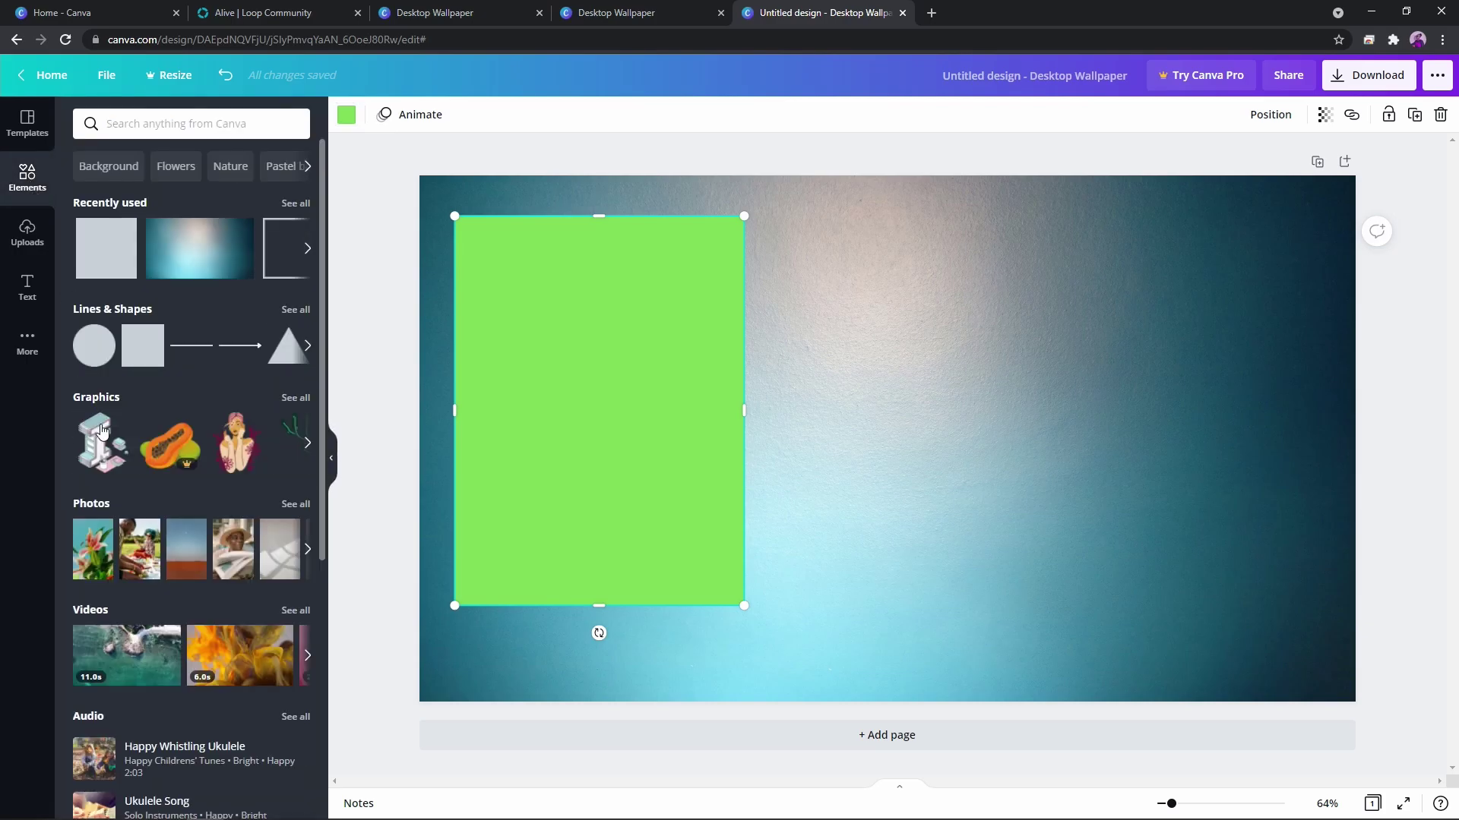
left_click(296, 313)
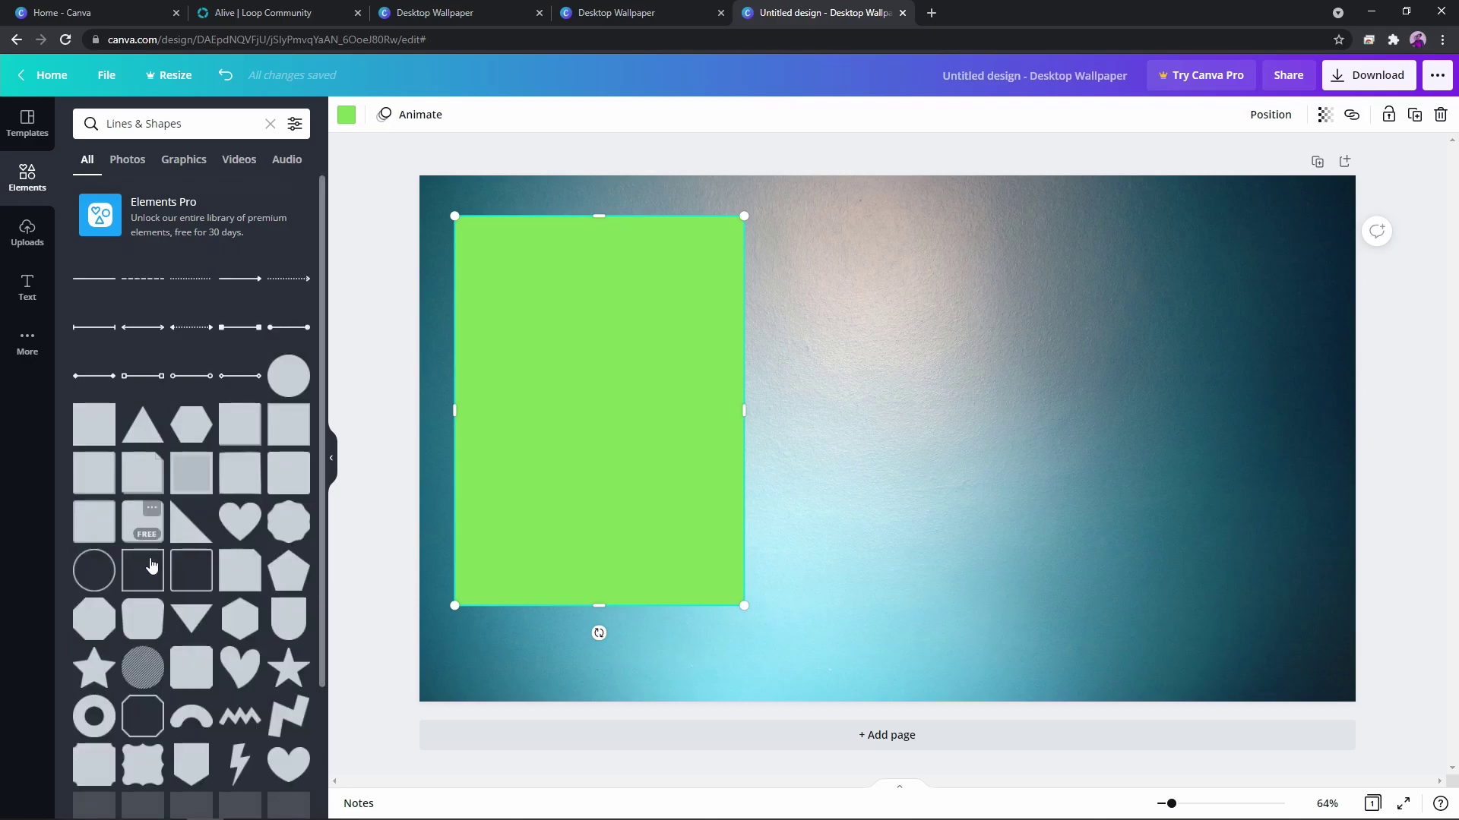
left_click(151, 566)
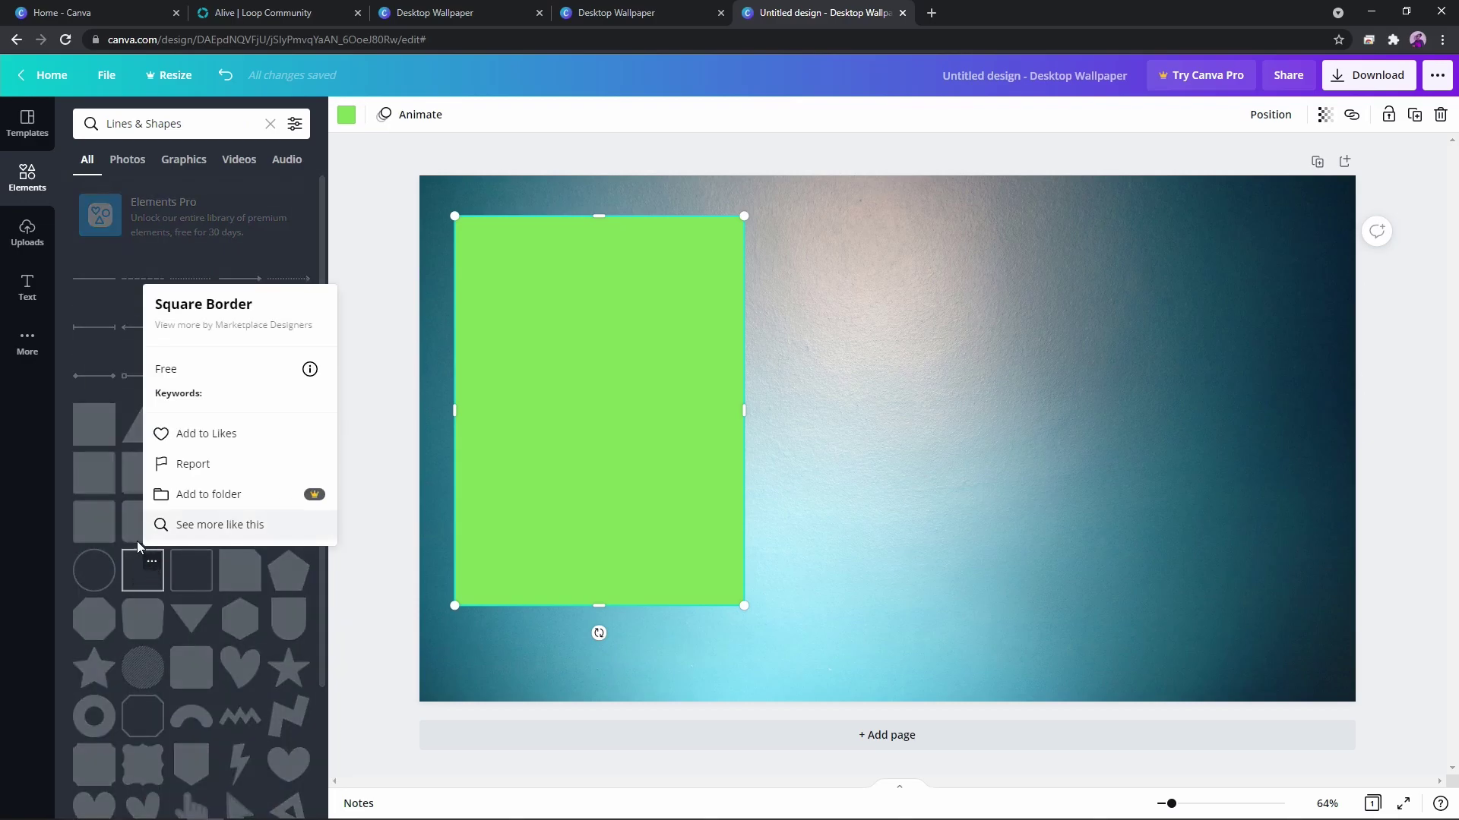
left_click(144, 579)
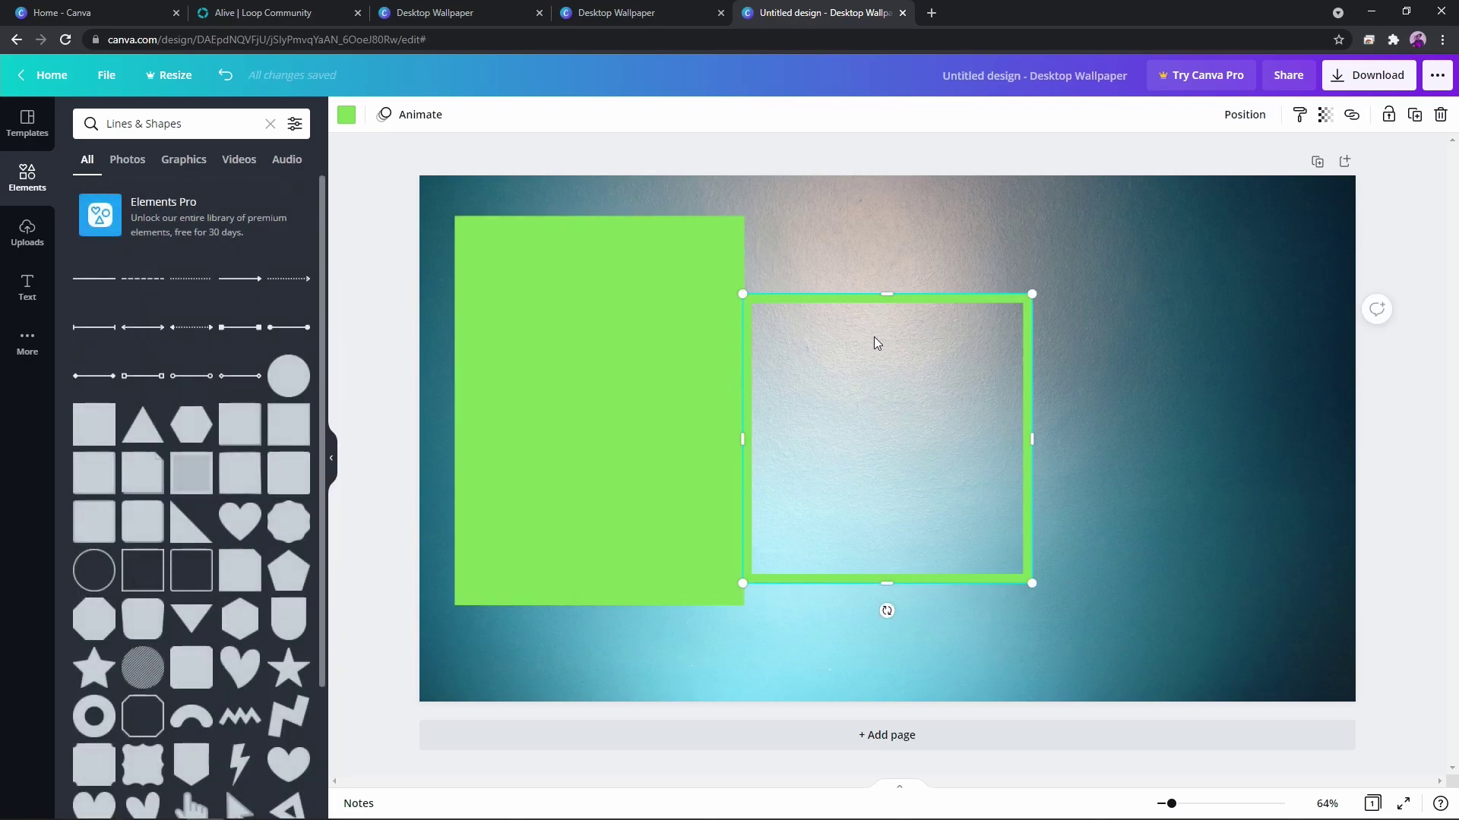
left_click(349, 114)
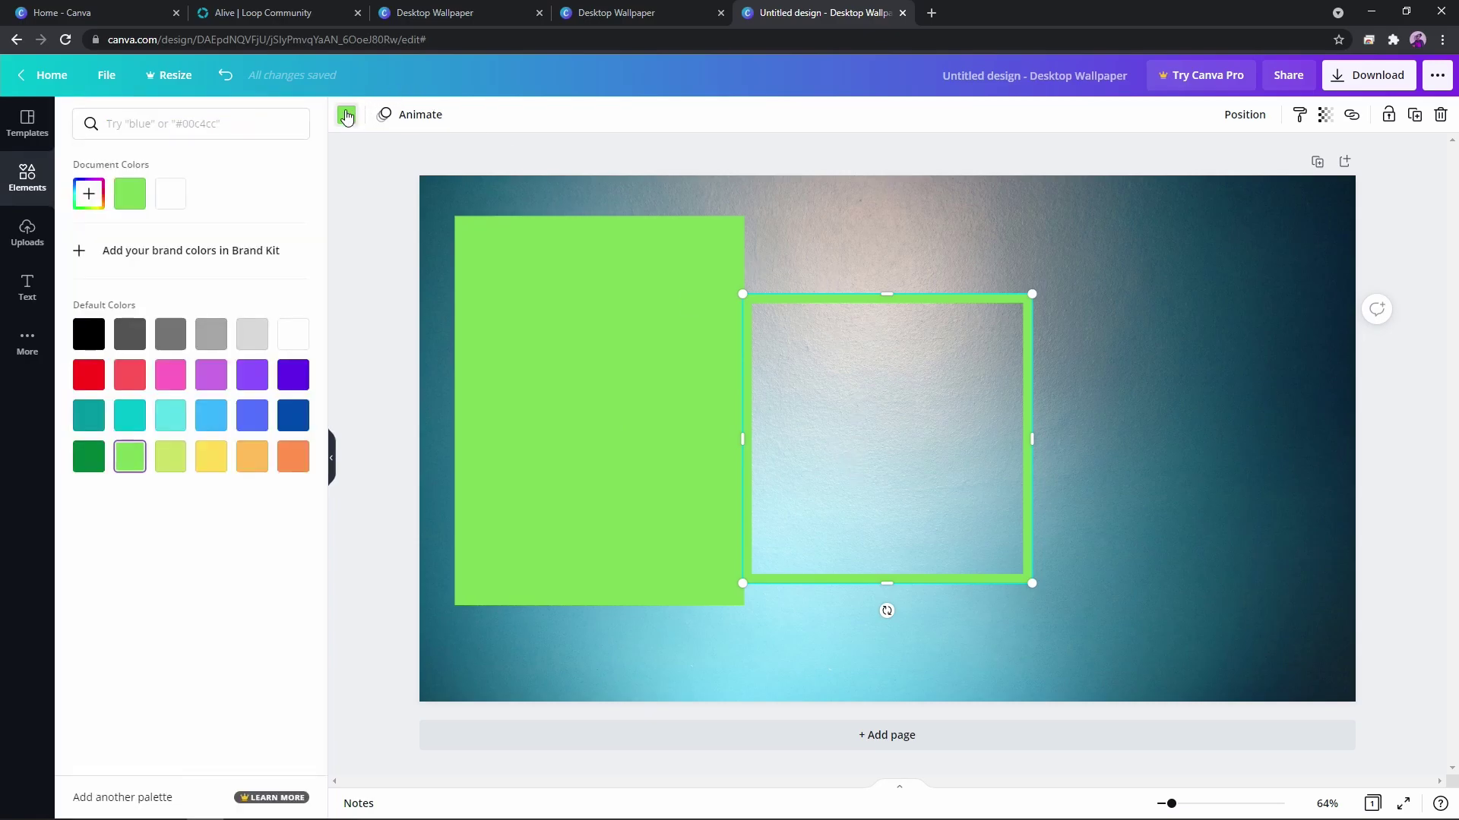
left_click(172, 202)
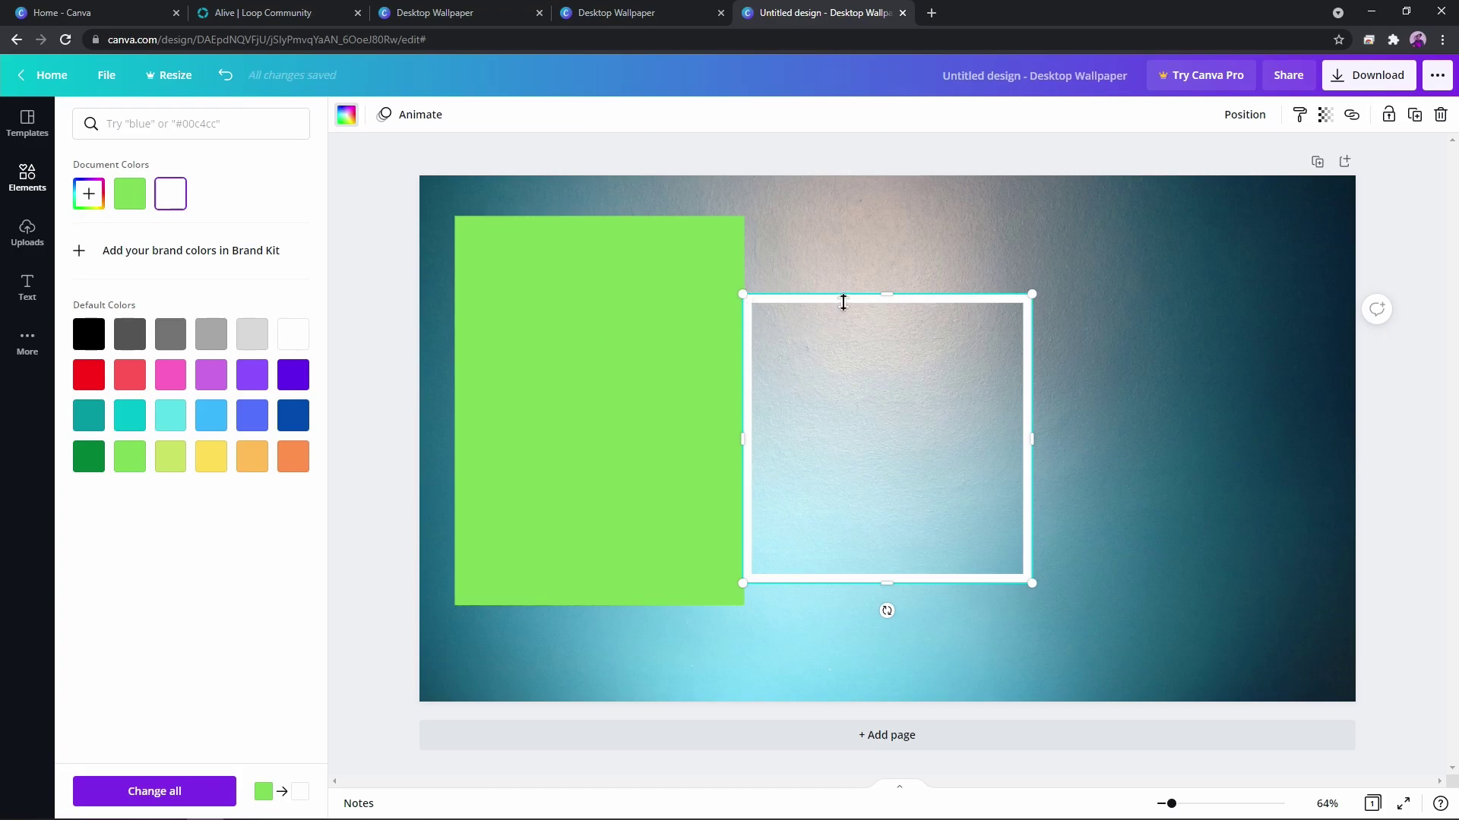
left_click_drag(868, 307, 576, 238)
mouse_move(606, 507)
left_mouse_down()
mouse_move(608, 612)
mouse_move(606, 515)
left_mouse_up()
left_click_drag(536, 297, 908, 330)
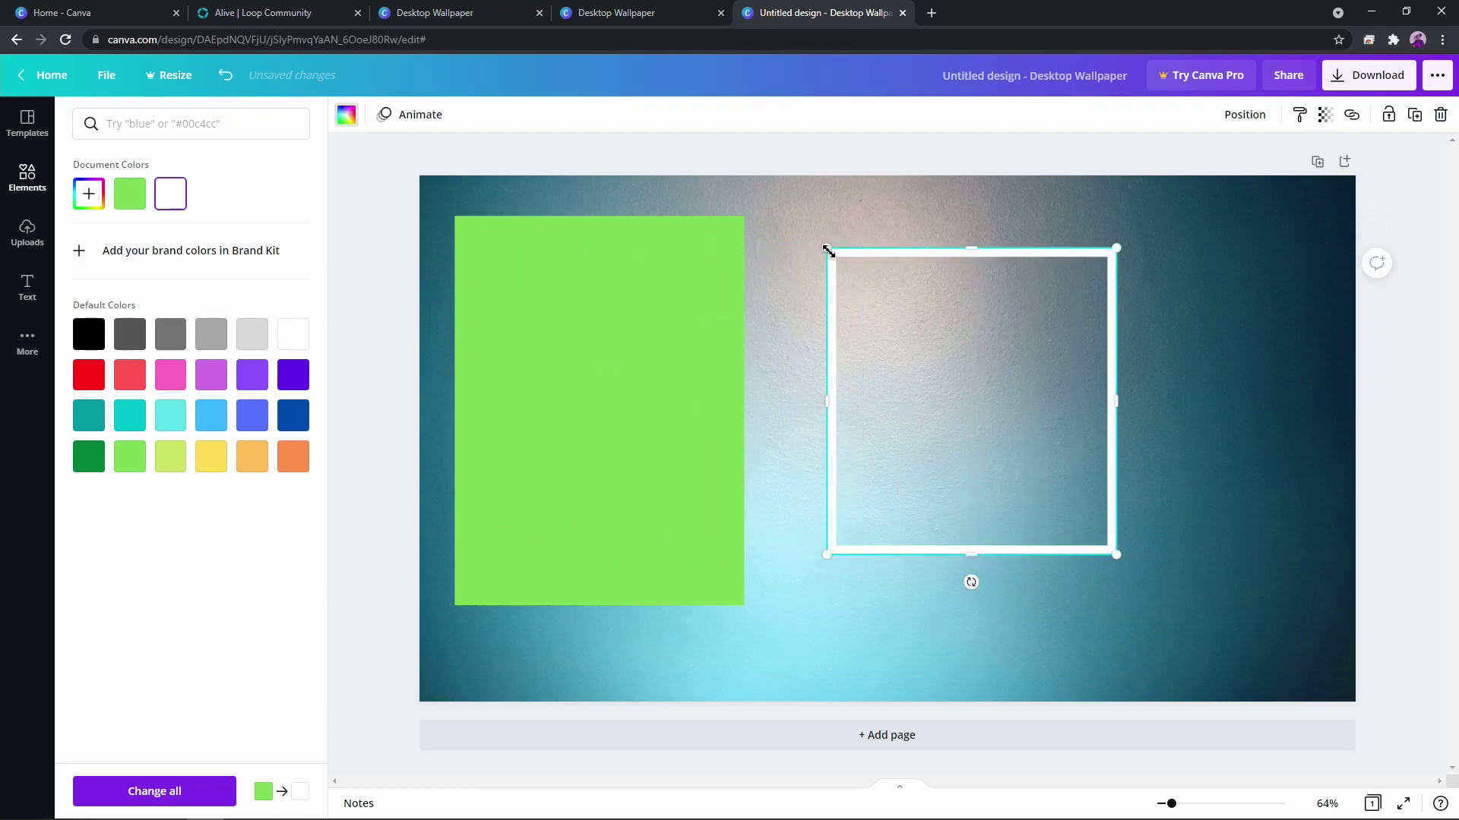
Scale down the white border for a thinner outline, then move and stretch it to frame the green rectangle's edges exactly.
left_click_drag(828, 251, 1010, 458)
left_click_drag(1096, 529, 680, 365)
left_click_drag(674, 293, 744, 307)
left_click_drag(537, 294, 456, 291)
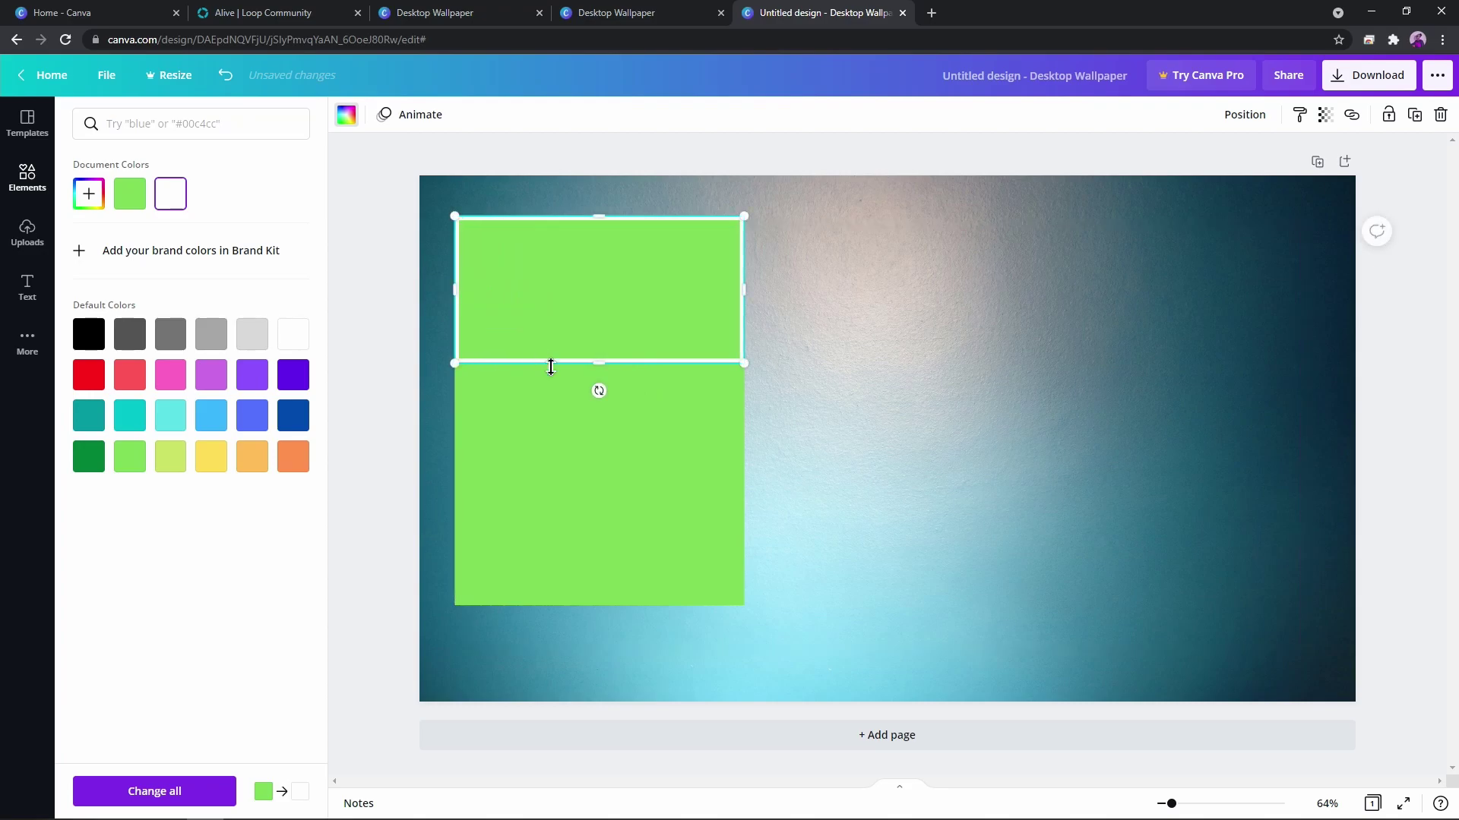
left_click_drag(602, 365, 638, 606)
key("Escape")
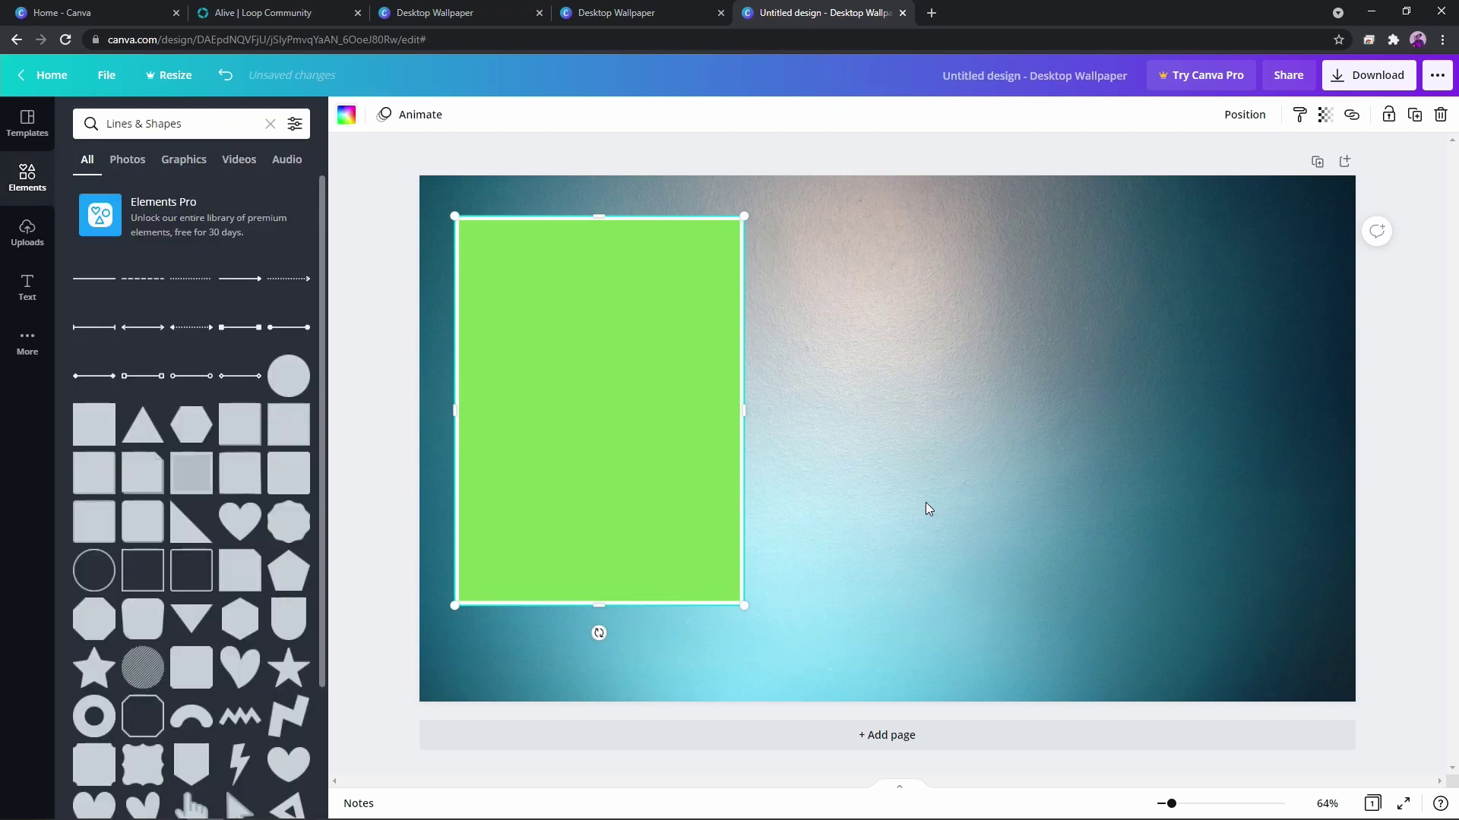
Add a square shape, flatten and widen it into a horizontal bar, and place it in the canvas's upper-right area level with the green panel's top edge.
left_click(765, 344)
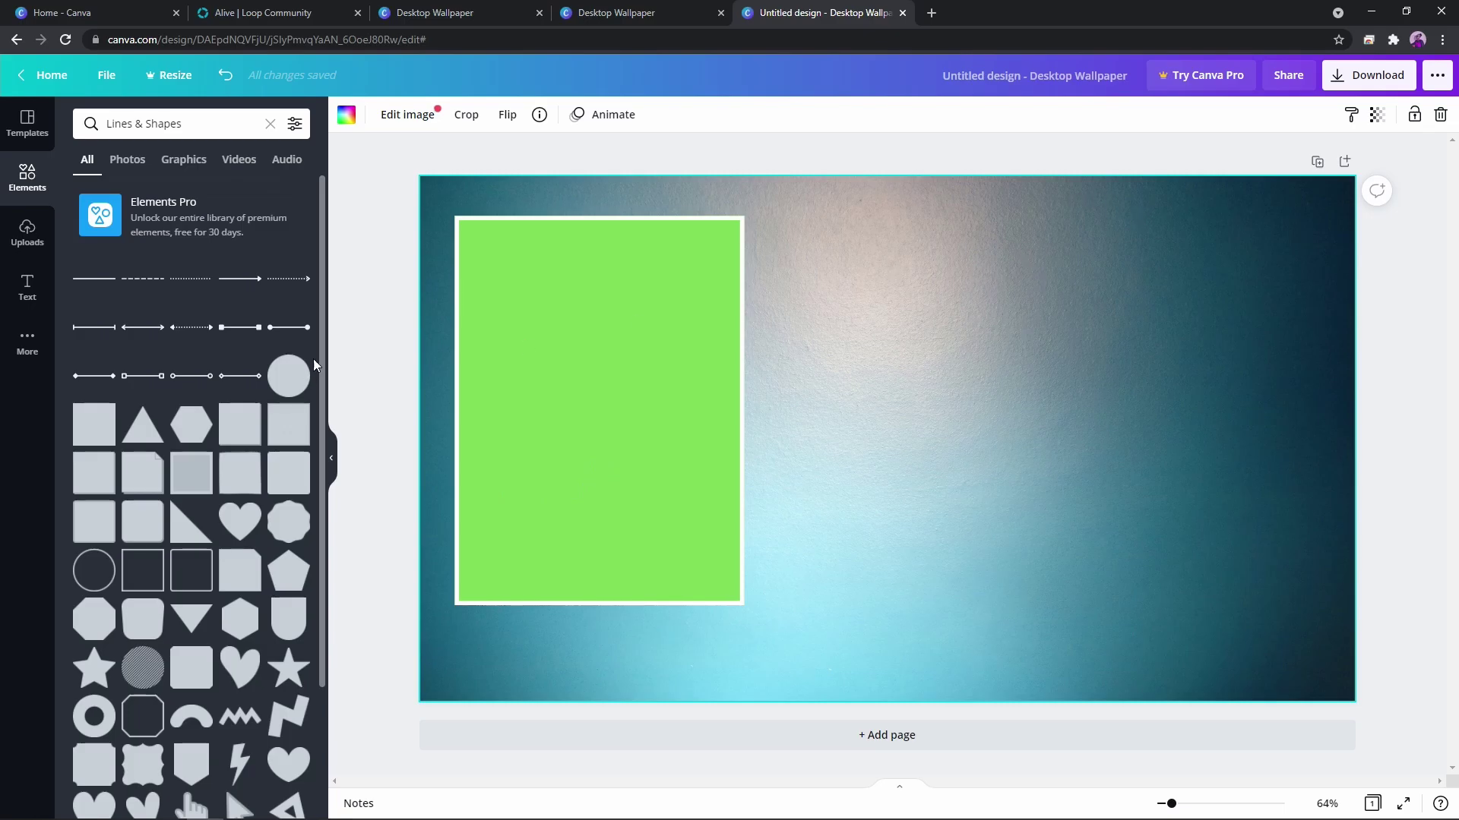
left_click(89, 431)
left_click_drag(872, 399, 1000, 355)
left_click_drag(1021, 258, 1019, 349)
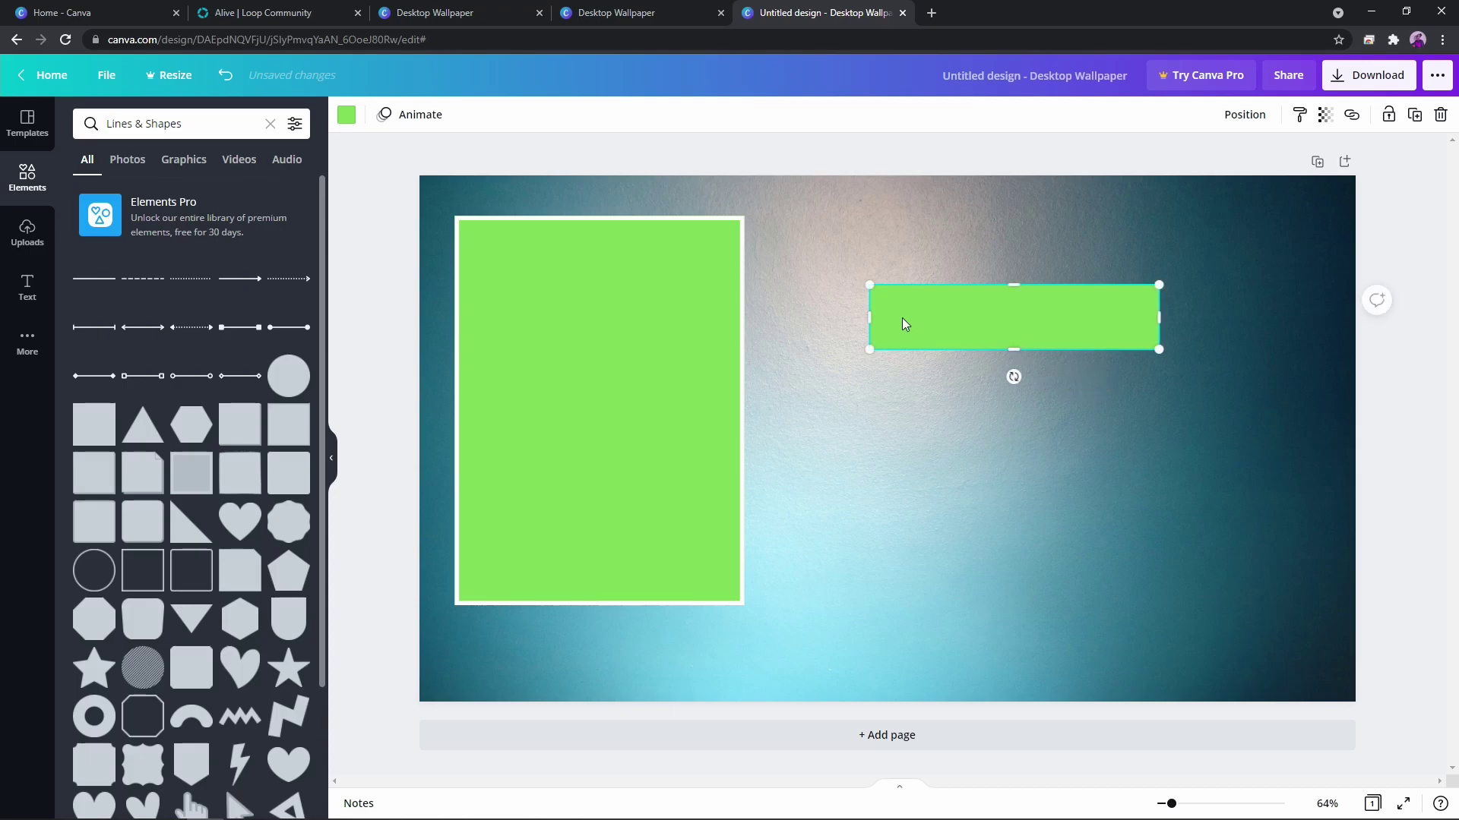
left_click_drag(874, 319, 862, 325)
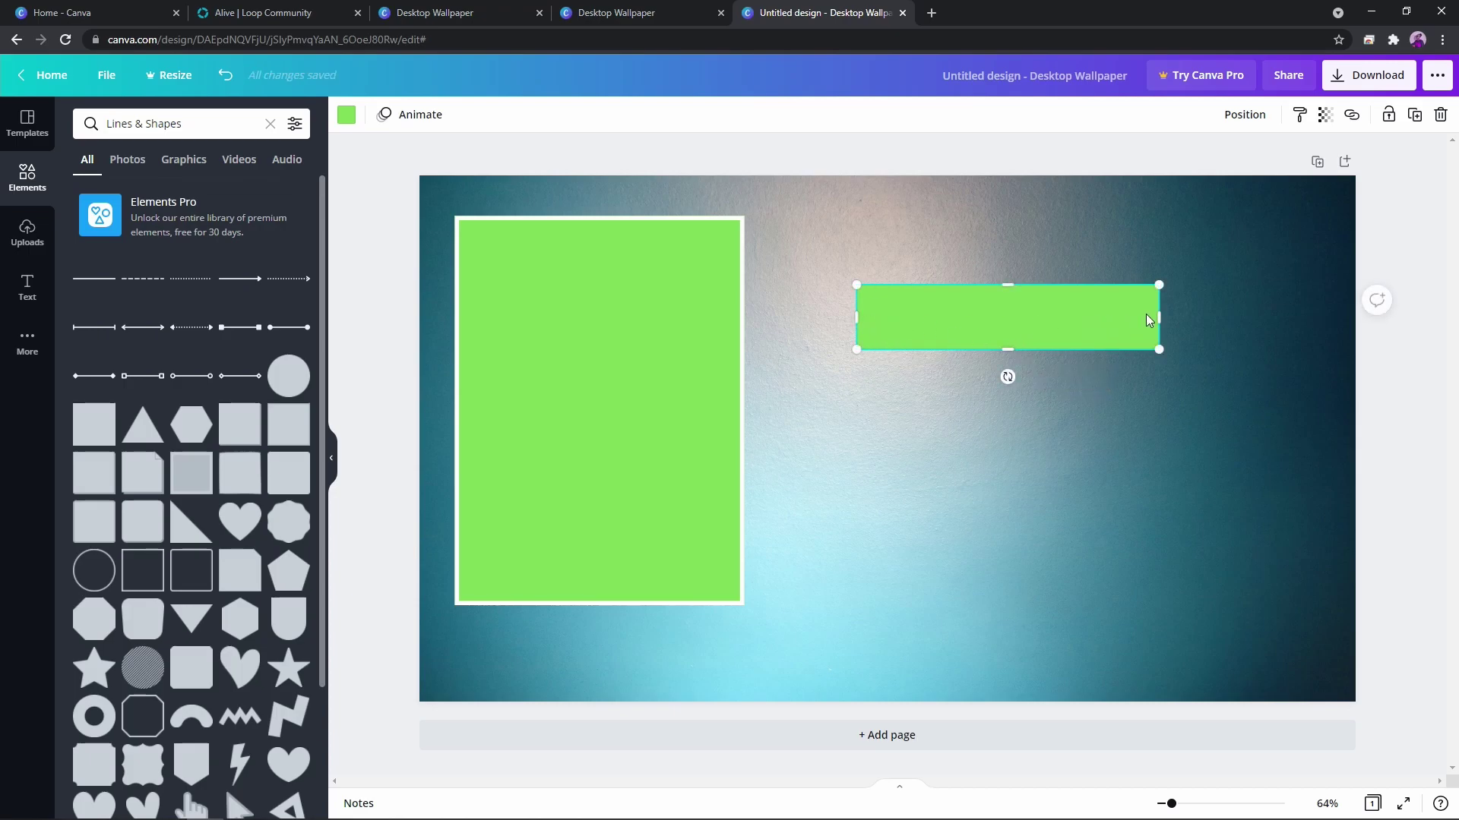
left_click_drag(1166, 316, 1189, 318)
left_click_drag(1023, 351, 1137, 253)
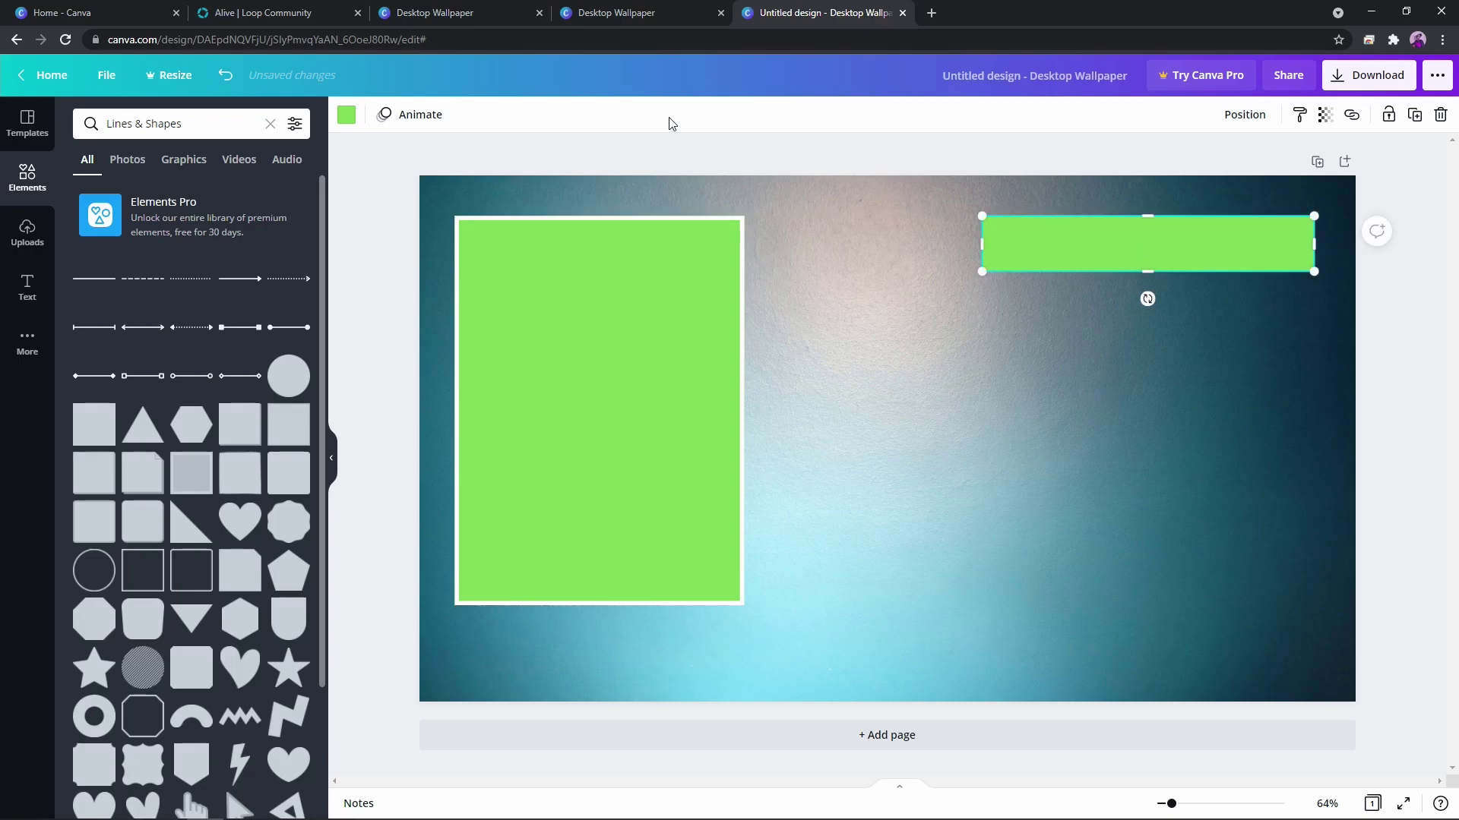
Change the new bar's fill to the light turquoise default color, trying the blue-violet swatch for comparison.
left_click(347, 114)
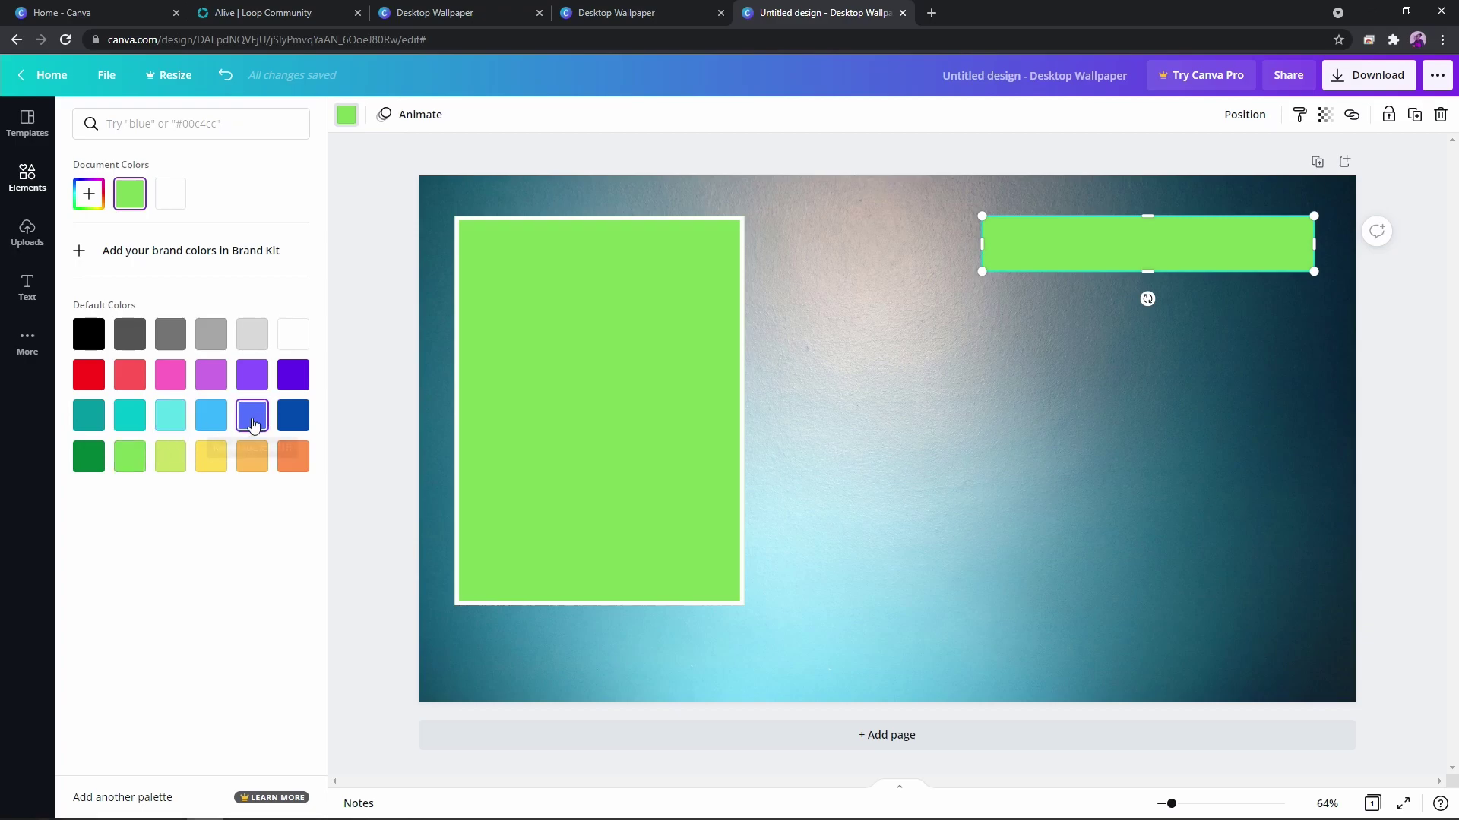
left_click(167, 417)
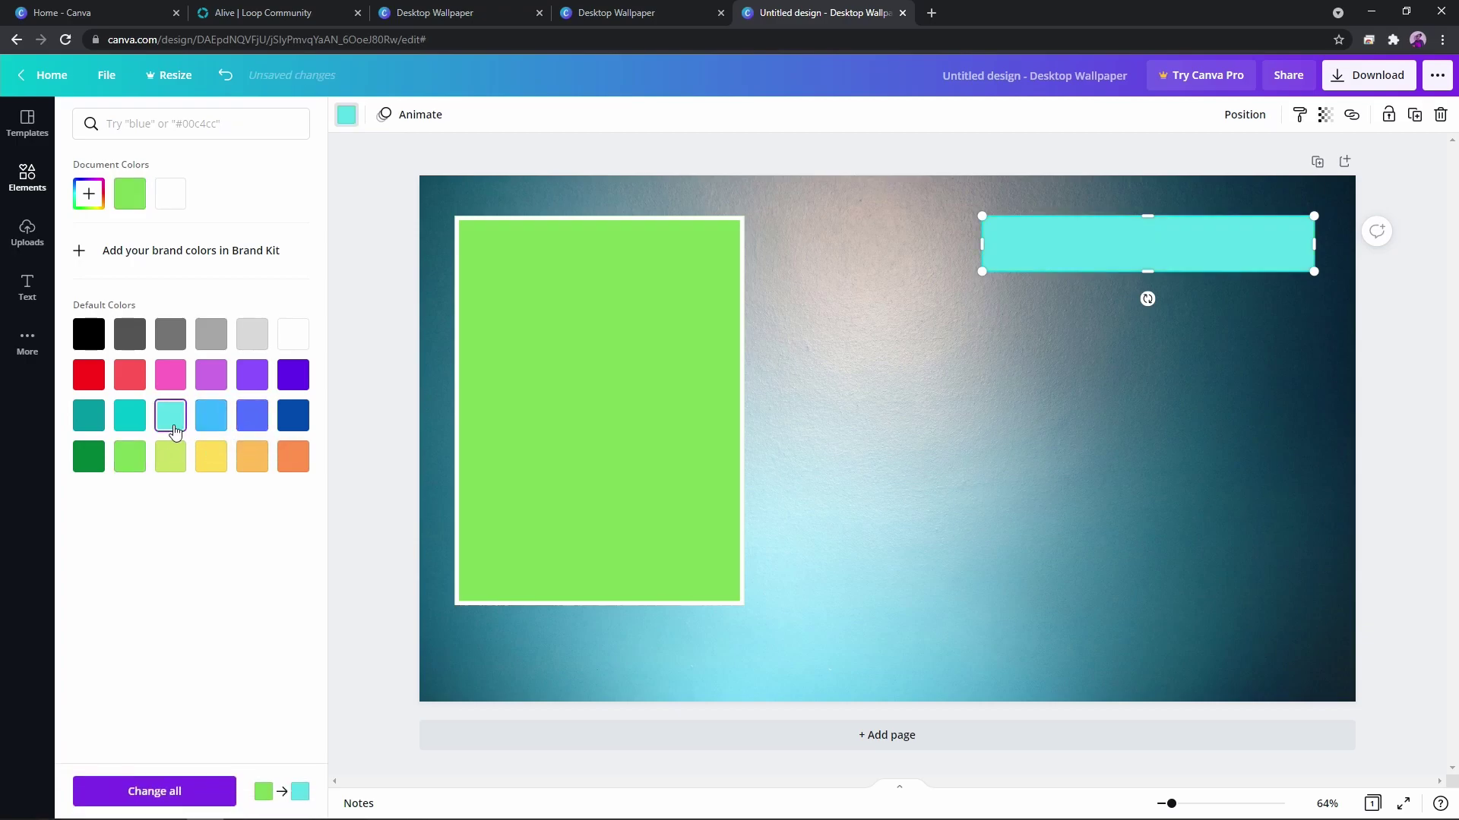
left_click(251, 418)
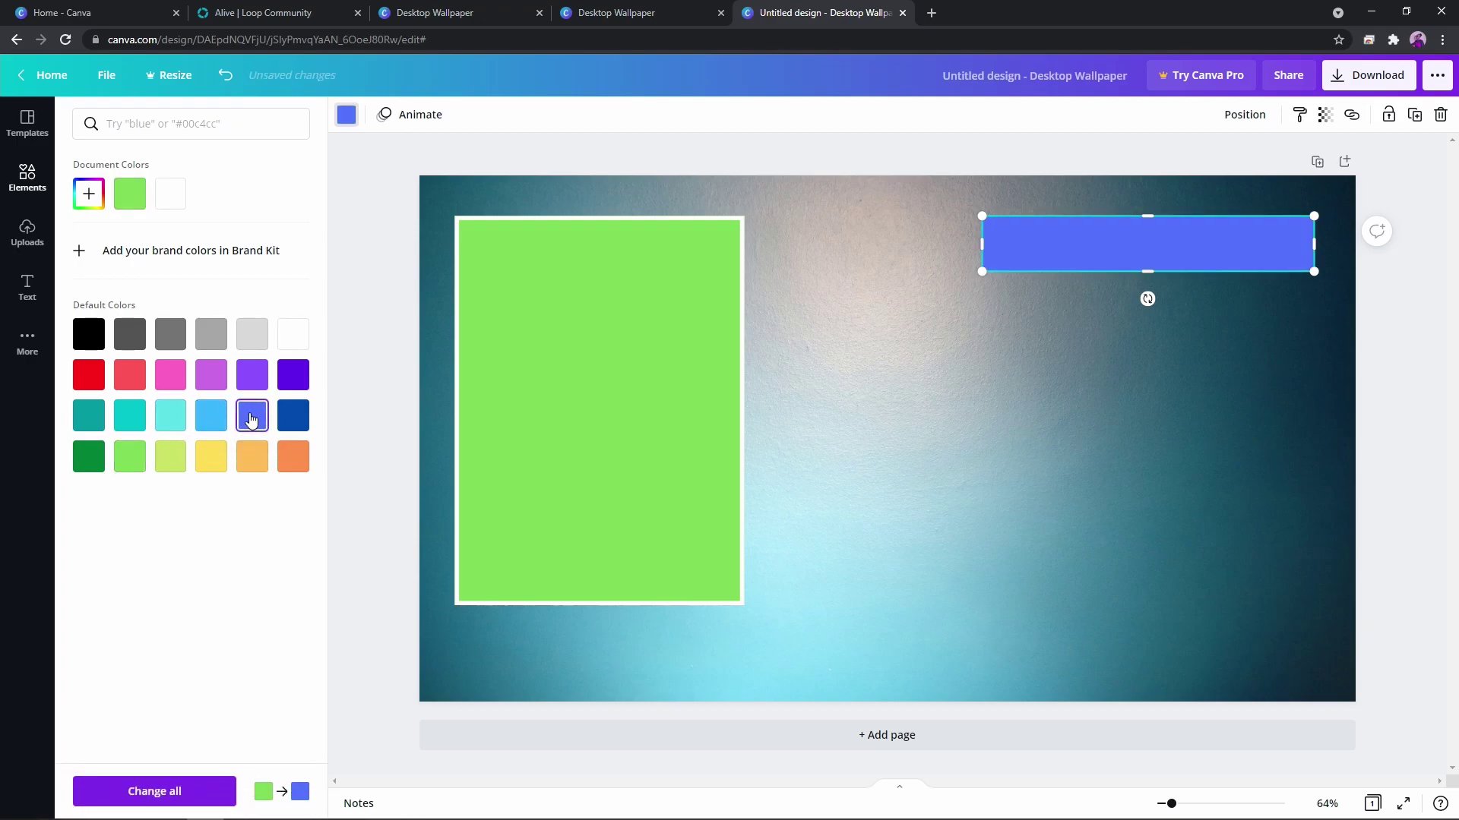
left_click(181, 427)
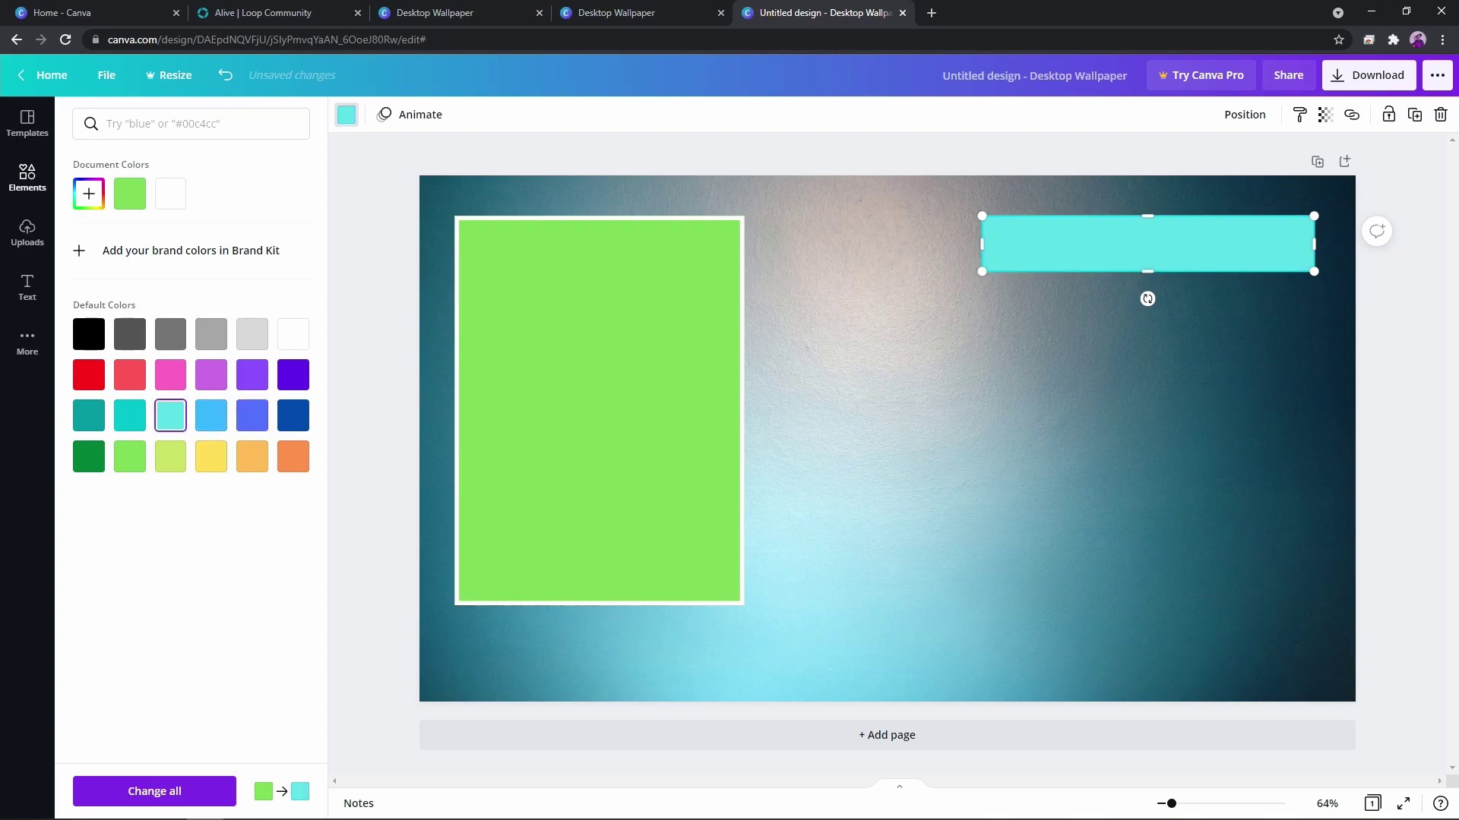
key("Escape")
left_click(1167, 519)
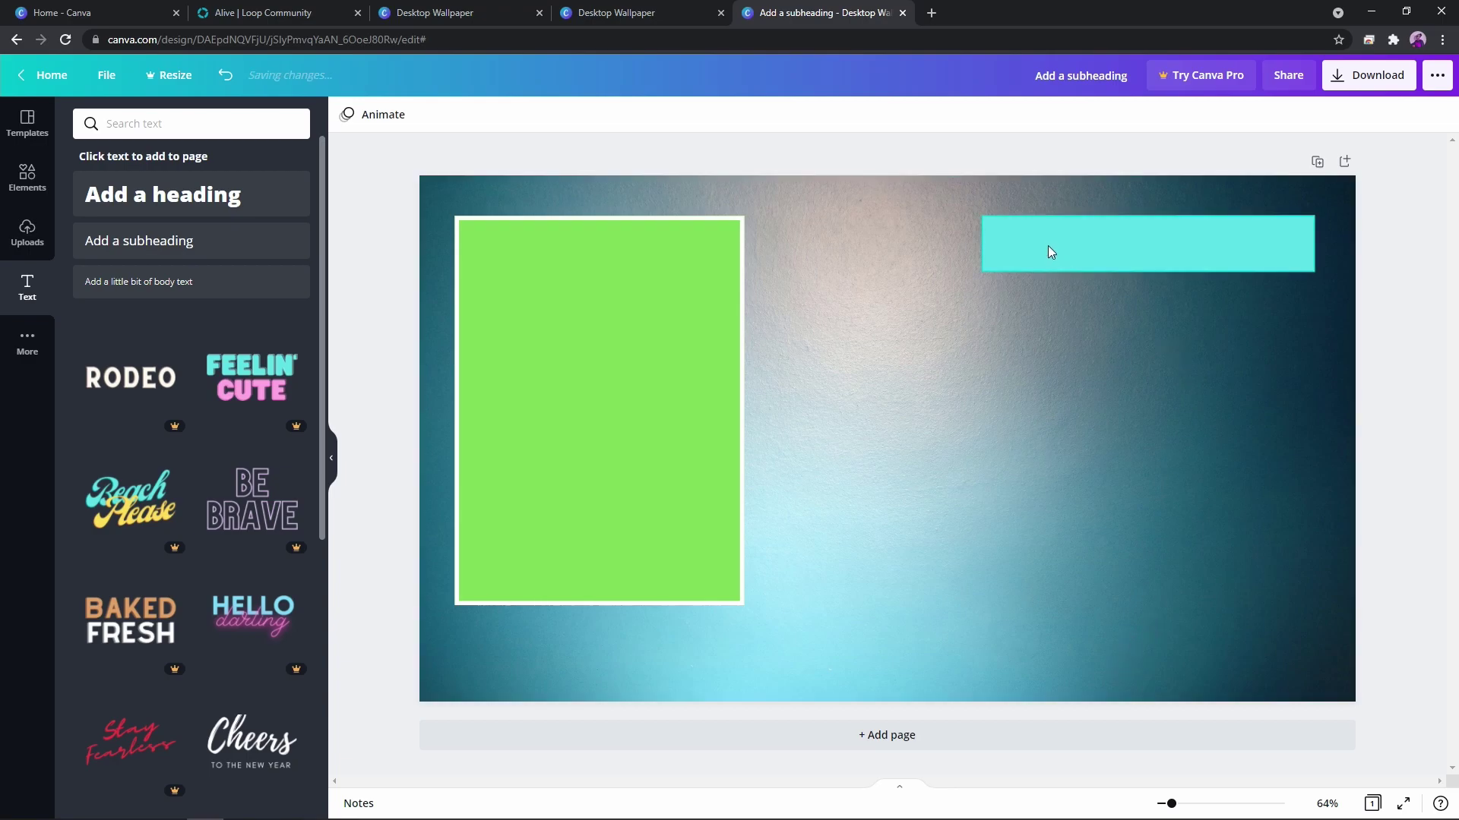
Add a subheading text box, place it centered over the turquoise bar, and color its text white.
left_click(1094, 259)
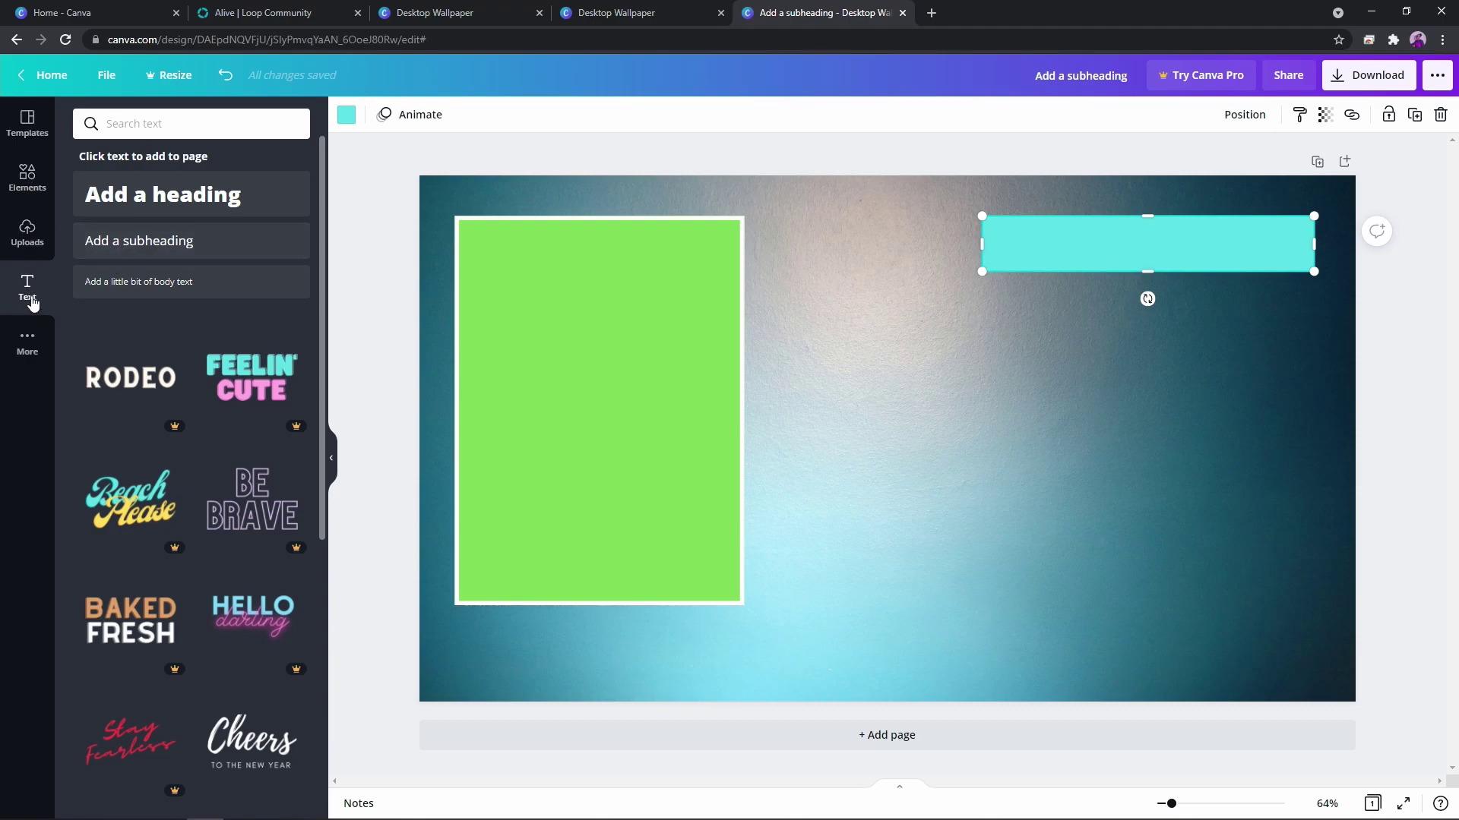
left_click(137, 242)
left_click(1107, 354)
left_click_drag(1112, 293, 1113, 249)
left_click(1122, 242)
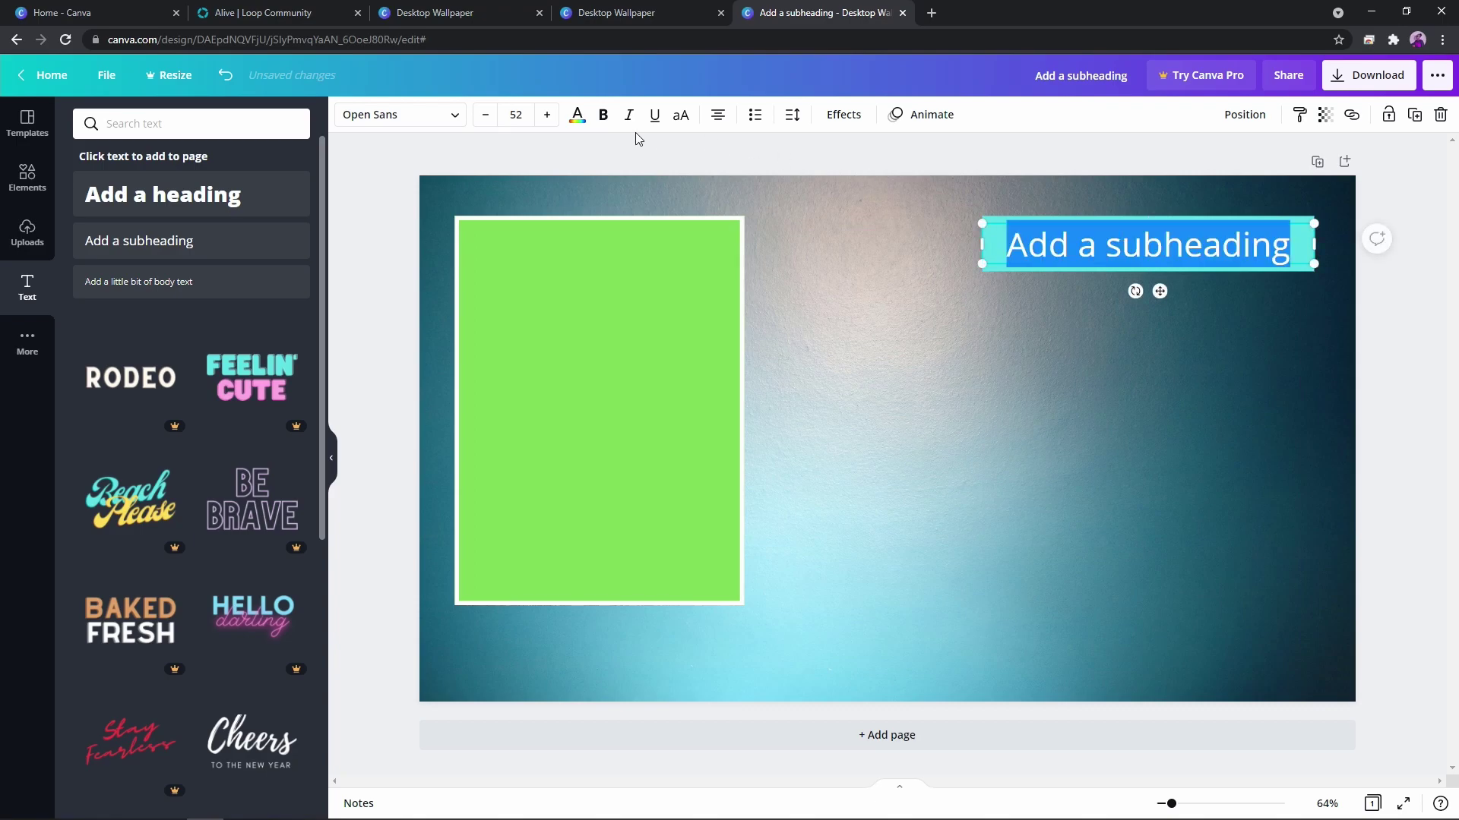
left_click(577, 116)
left_click(252, 199)
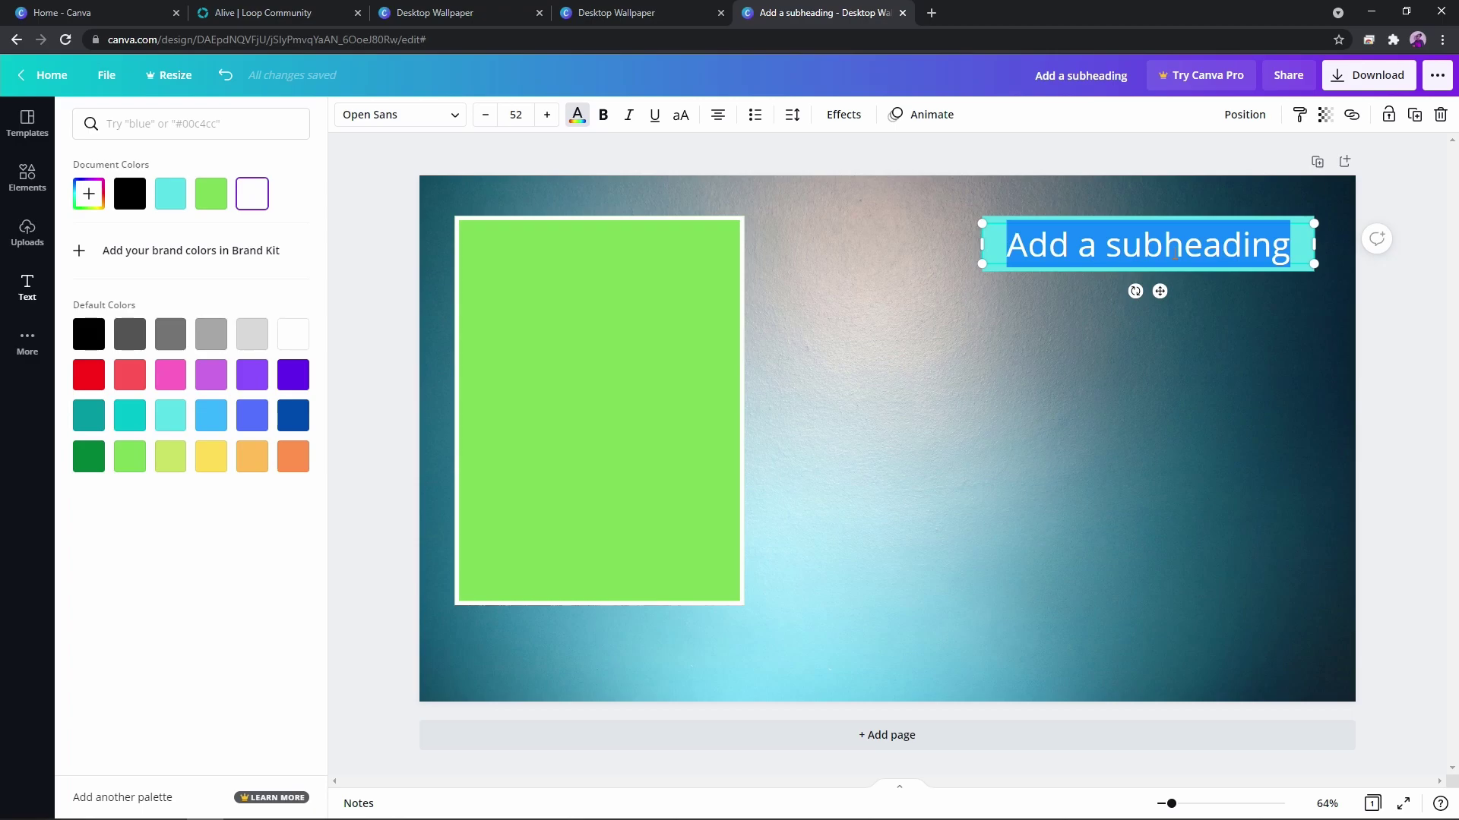
Replace the subheading's placeholder text with "Heading".
type("HH")
key("BackSpace")
key("BackSpace")
type("Su")
key("BackSpace")
key("BackSpace")
type("S")
key("BackSpace")
type("Heading")
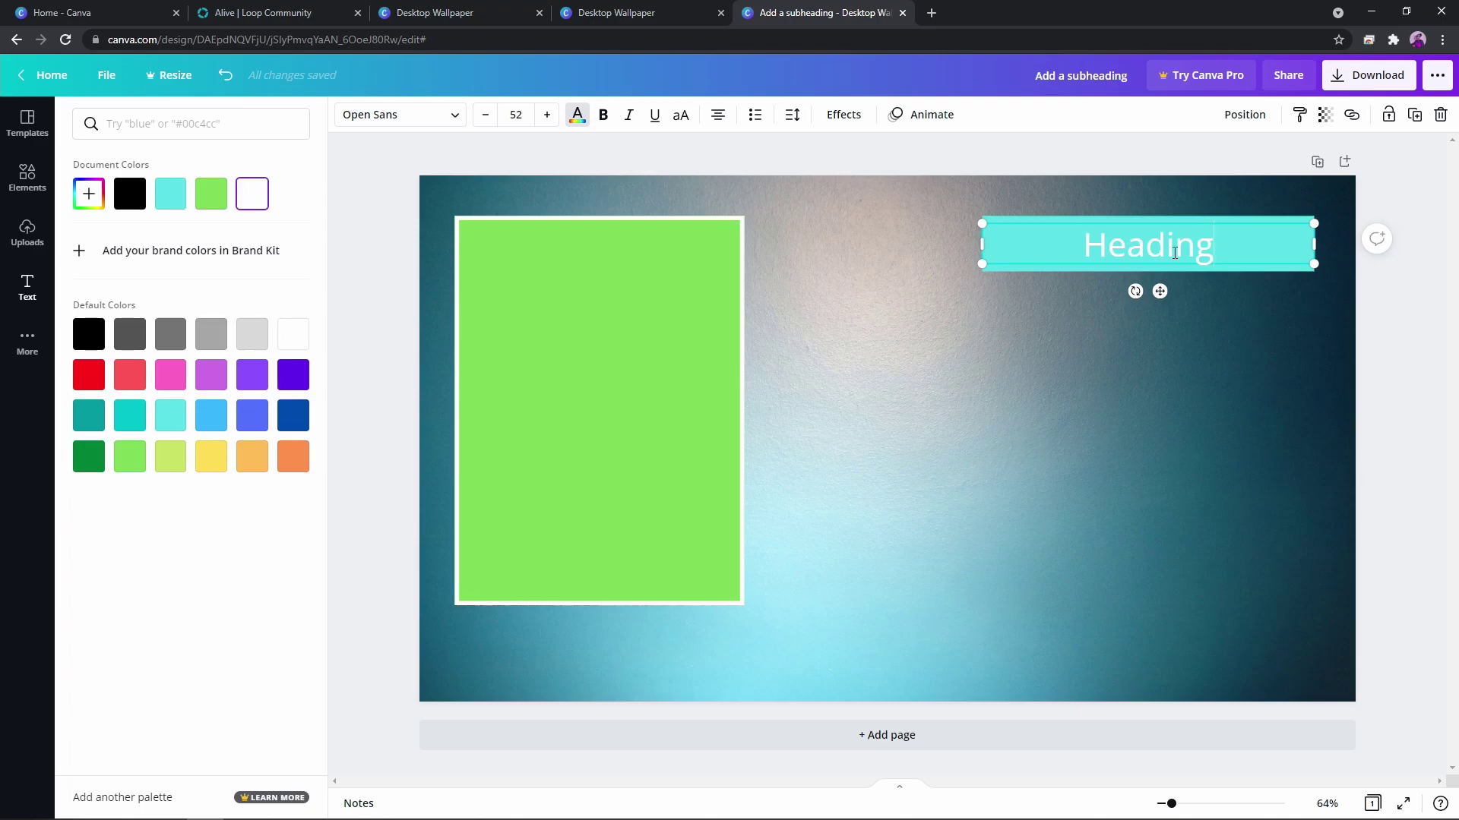
key("Escape")
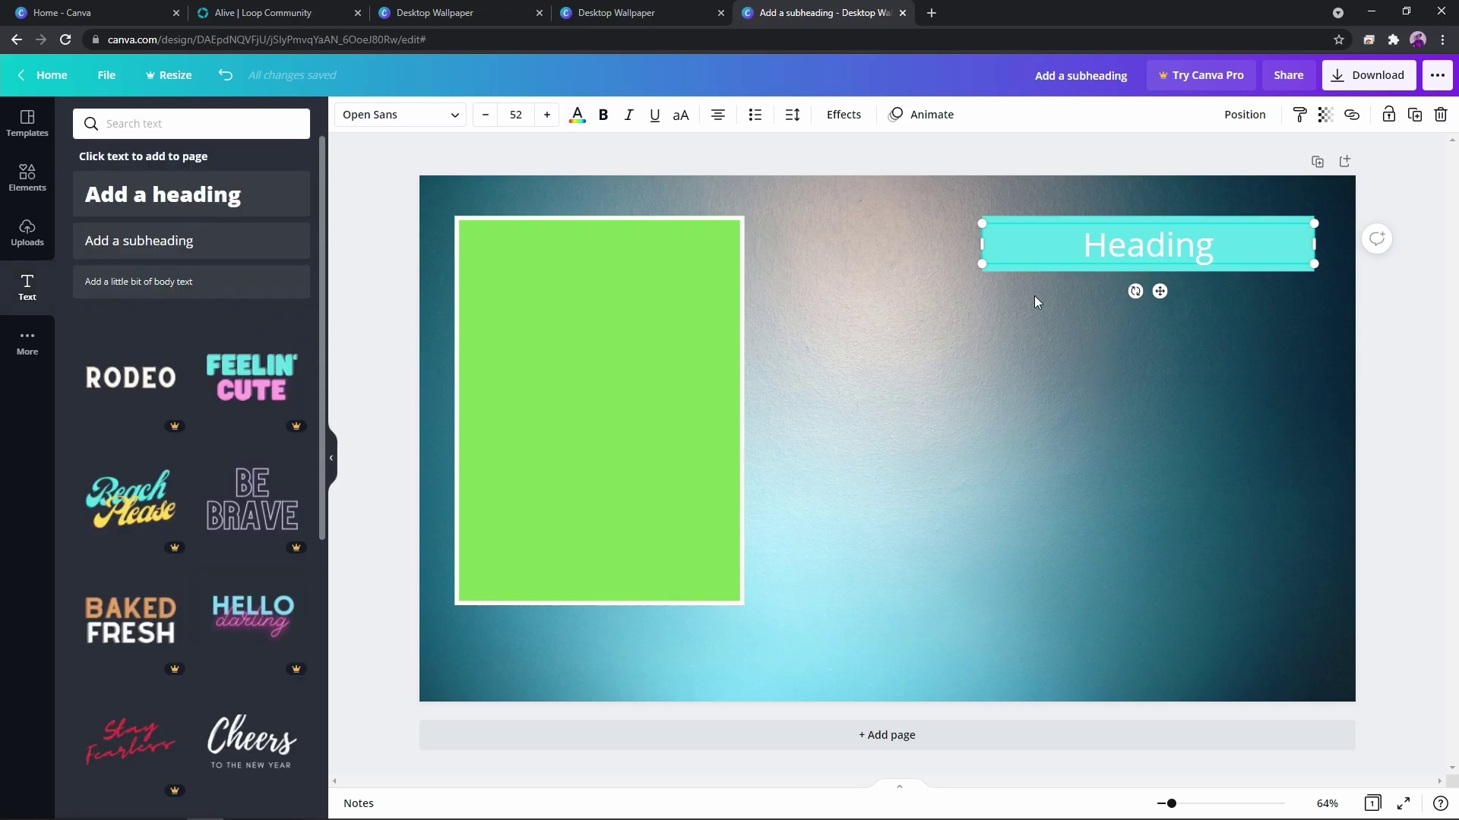
left_click(1055, 336)
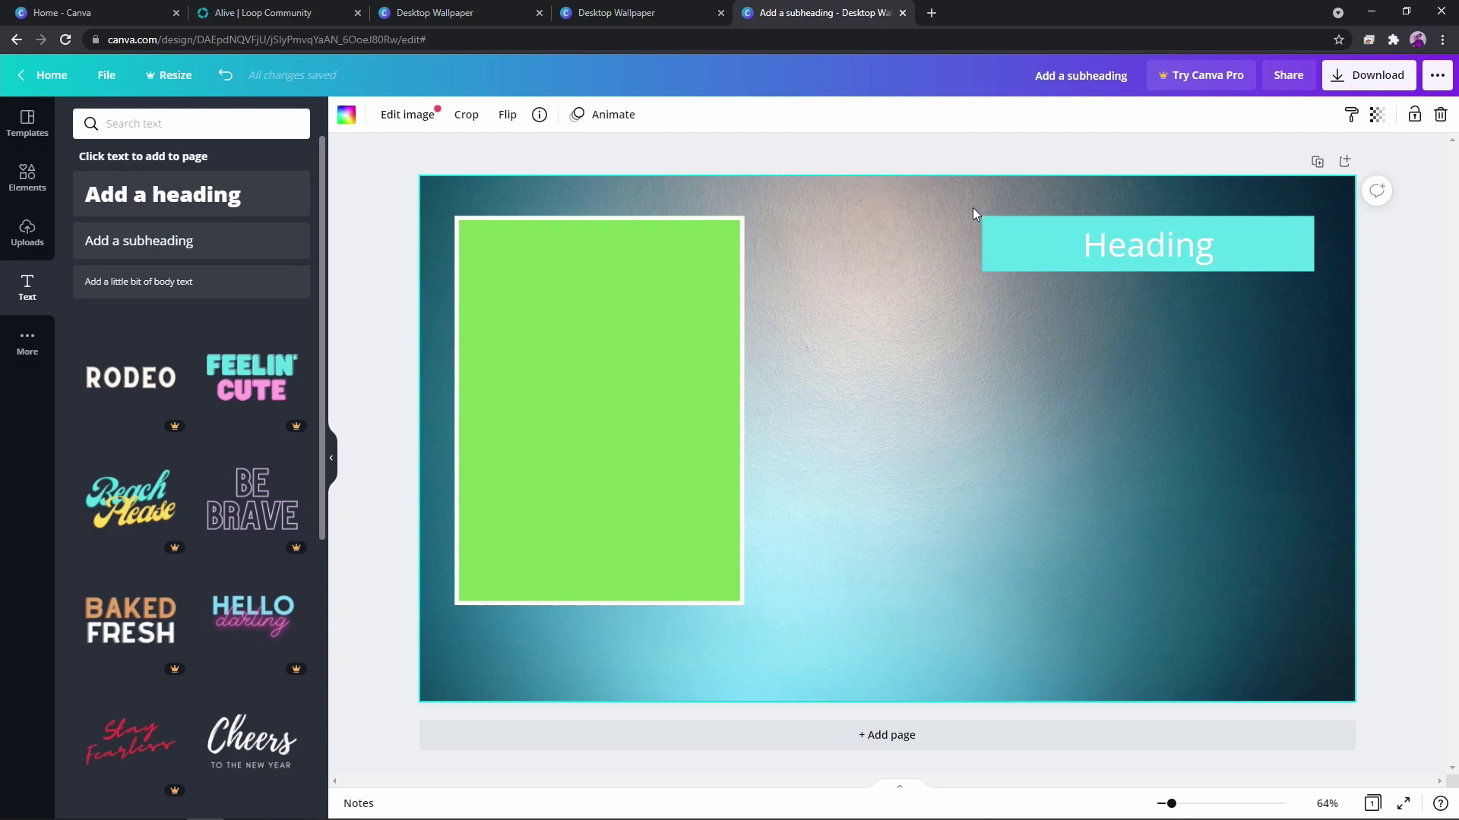
Group the Heading text with the turquoise bar behind it.
left_click(1132, 237)
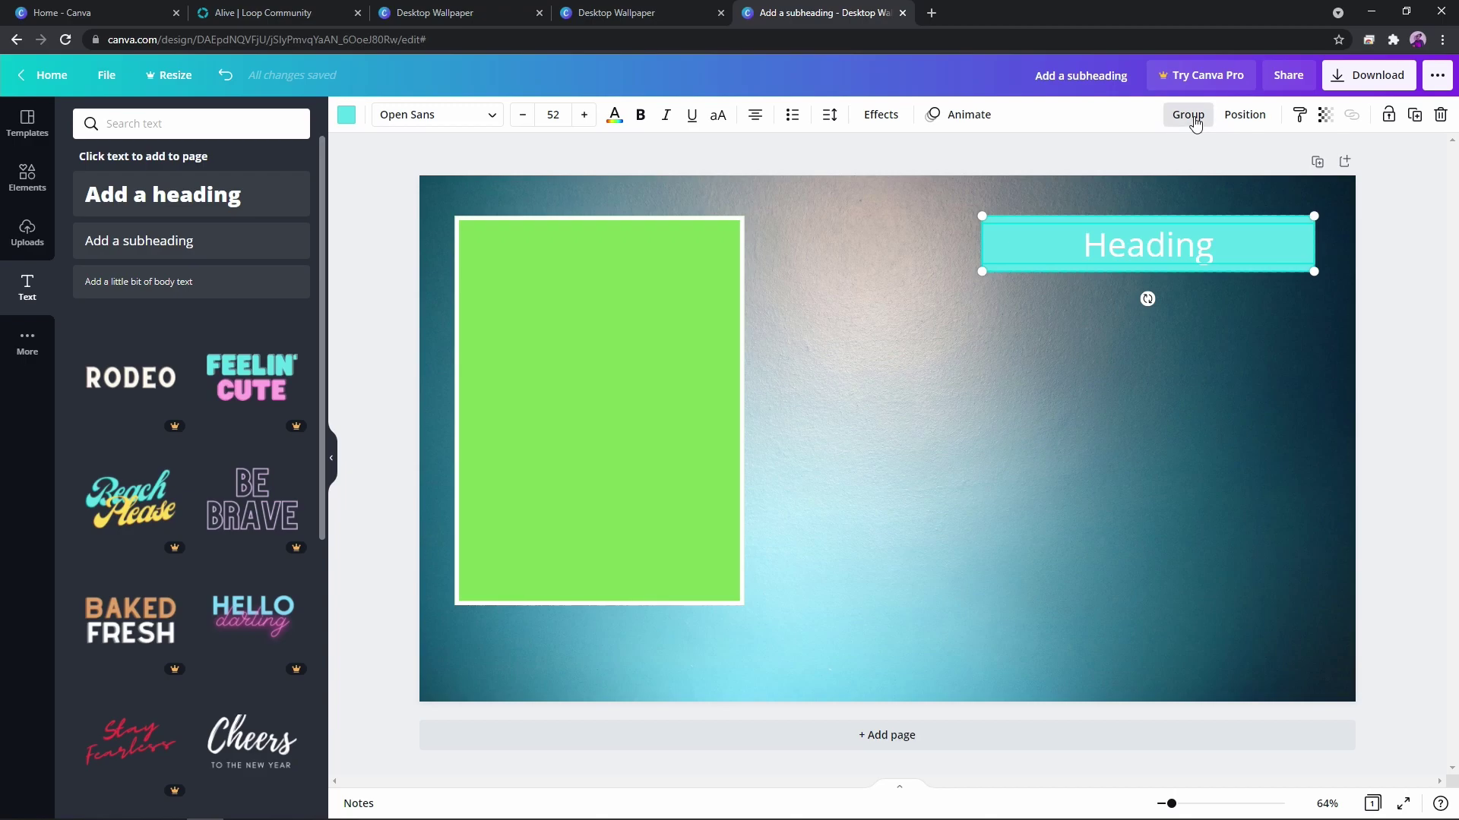
left_click(1194, 121)
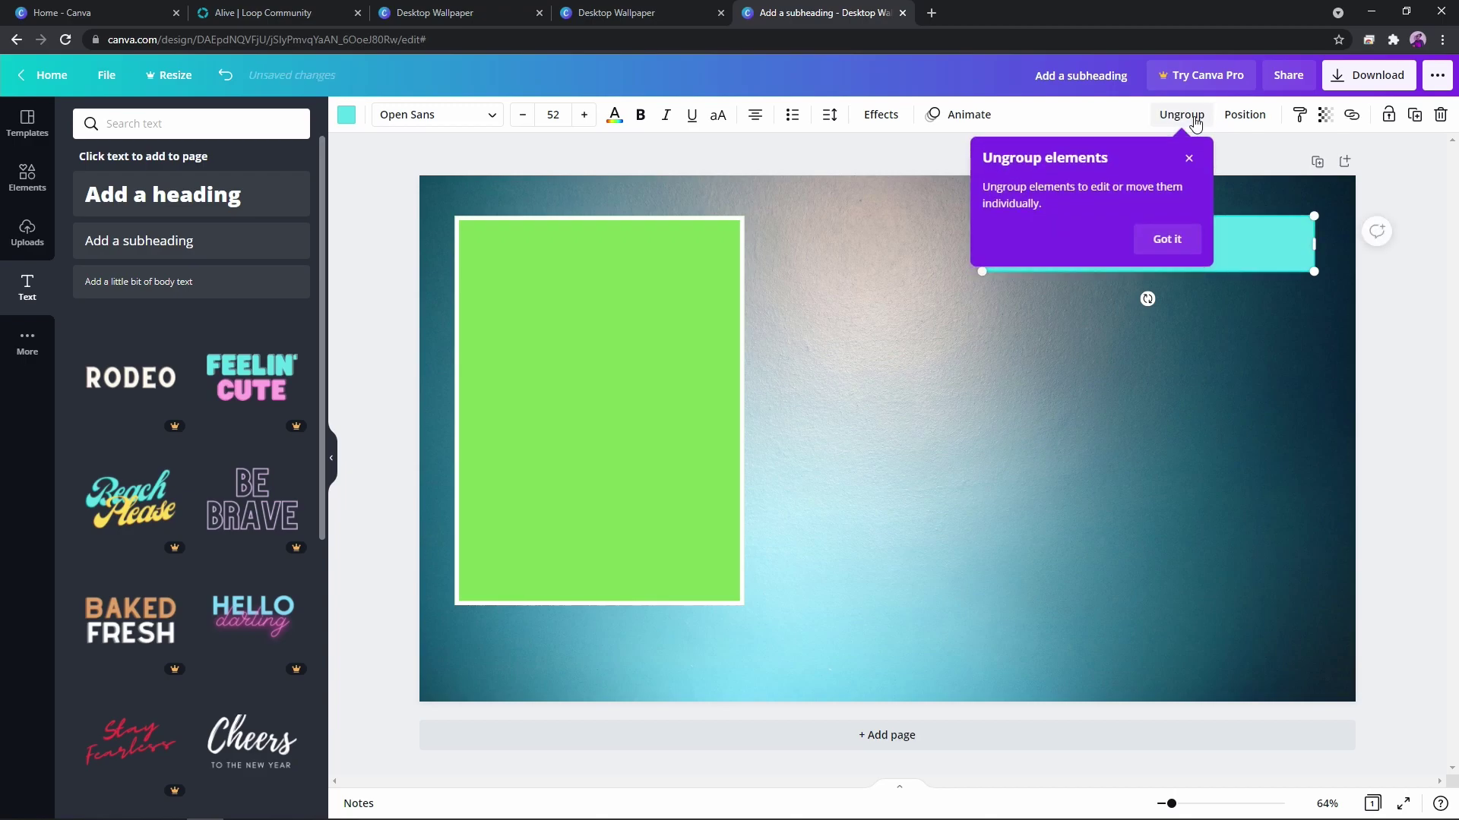
left_click(1188, 157)
left_click(1006, 374)
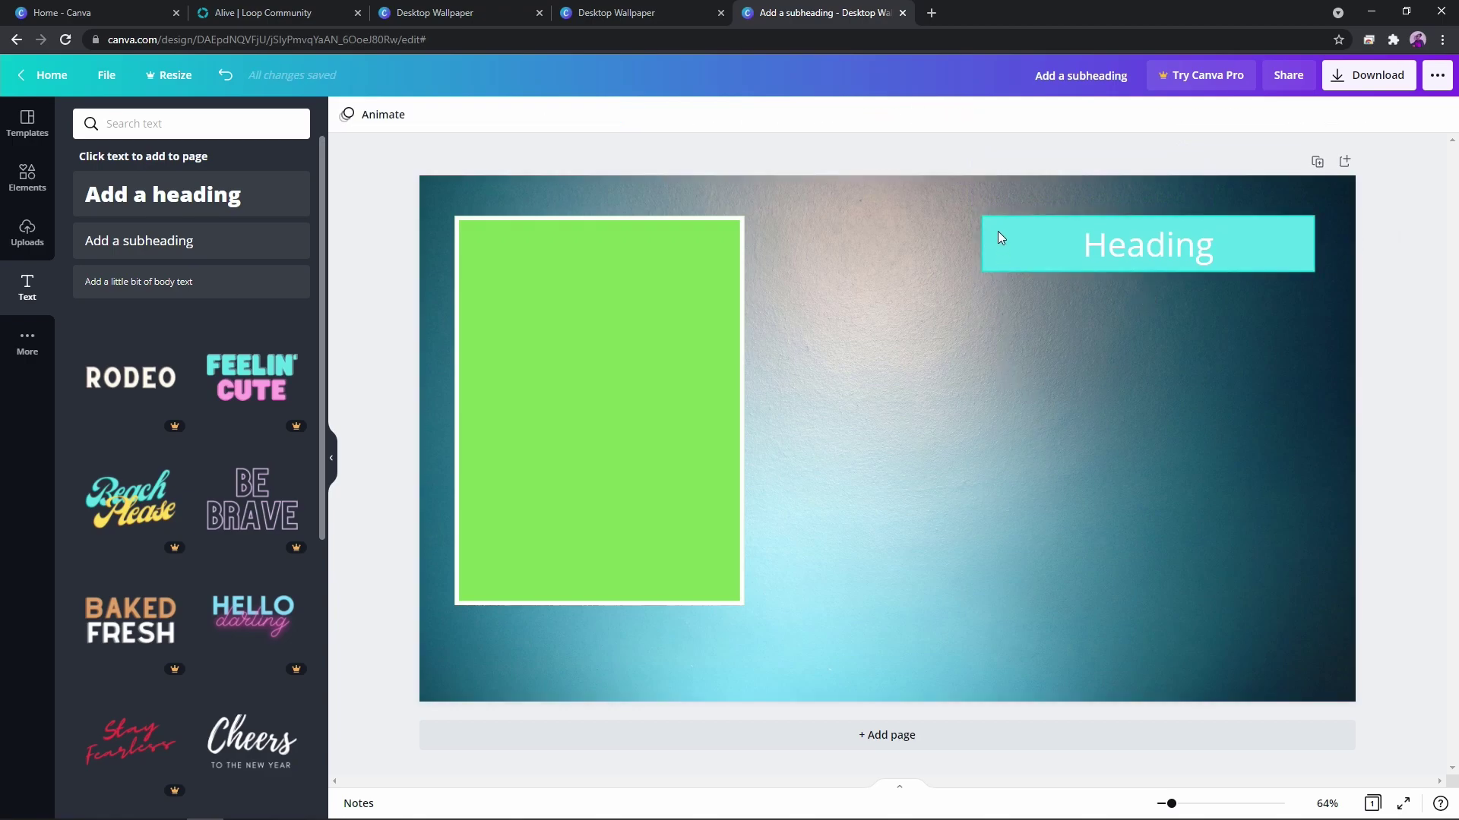
Try to copy the grouped heading bar and paste a duplicate onto the empty canvas area below.
left_click(1054, 255)
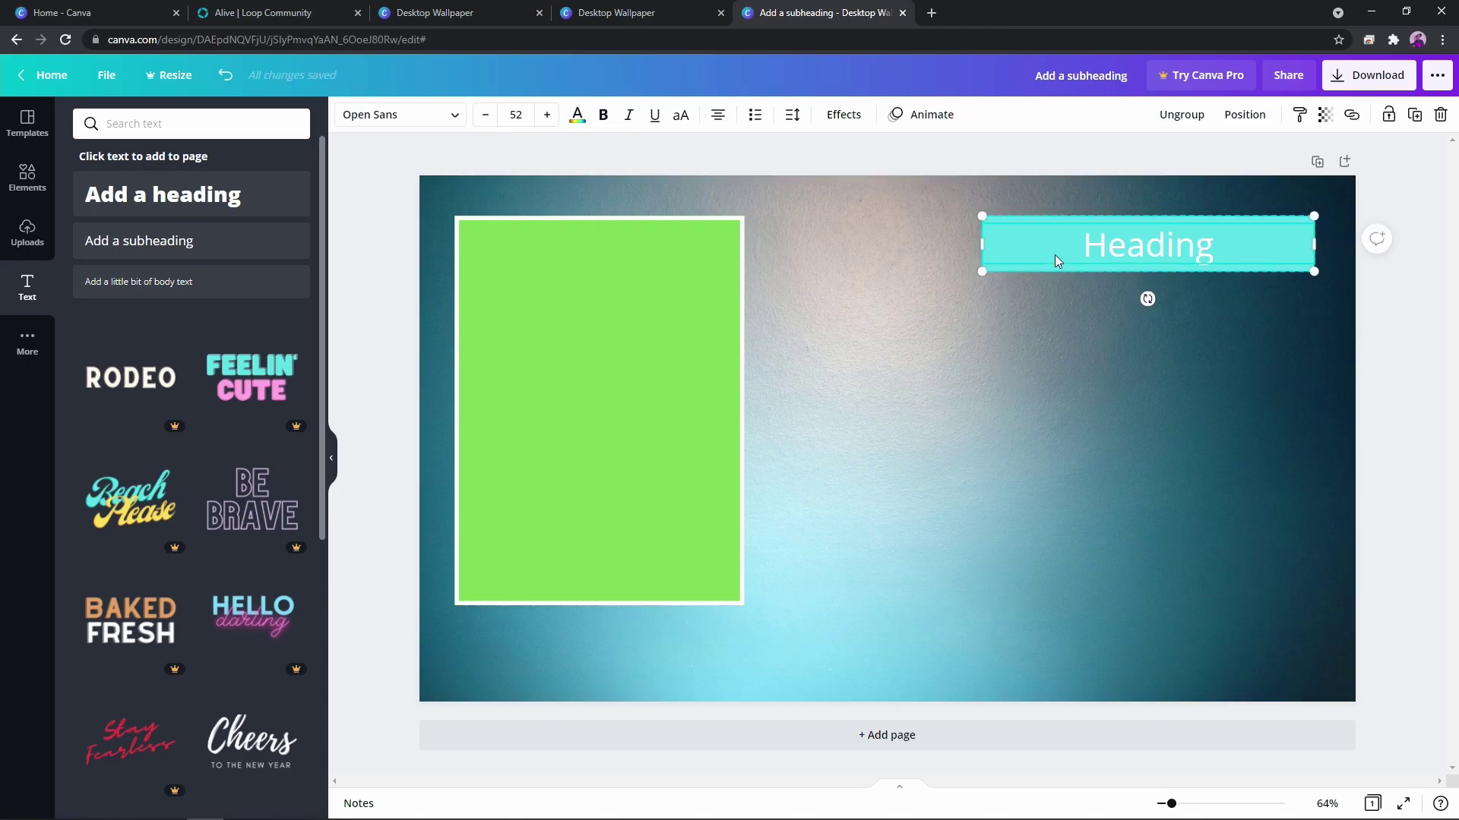
right_click(1055, 248)
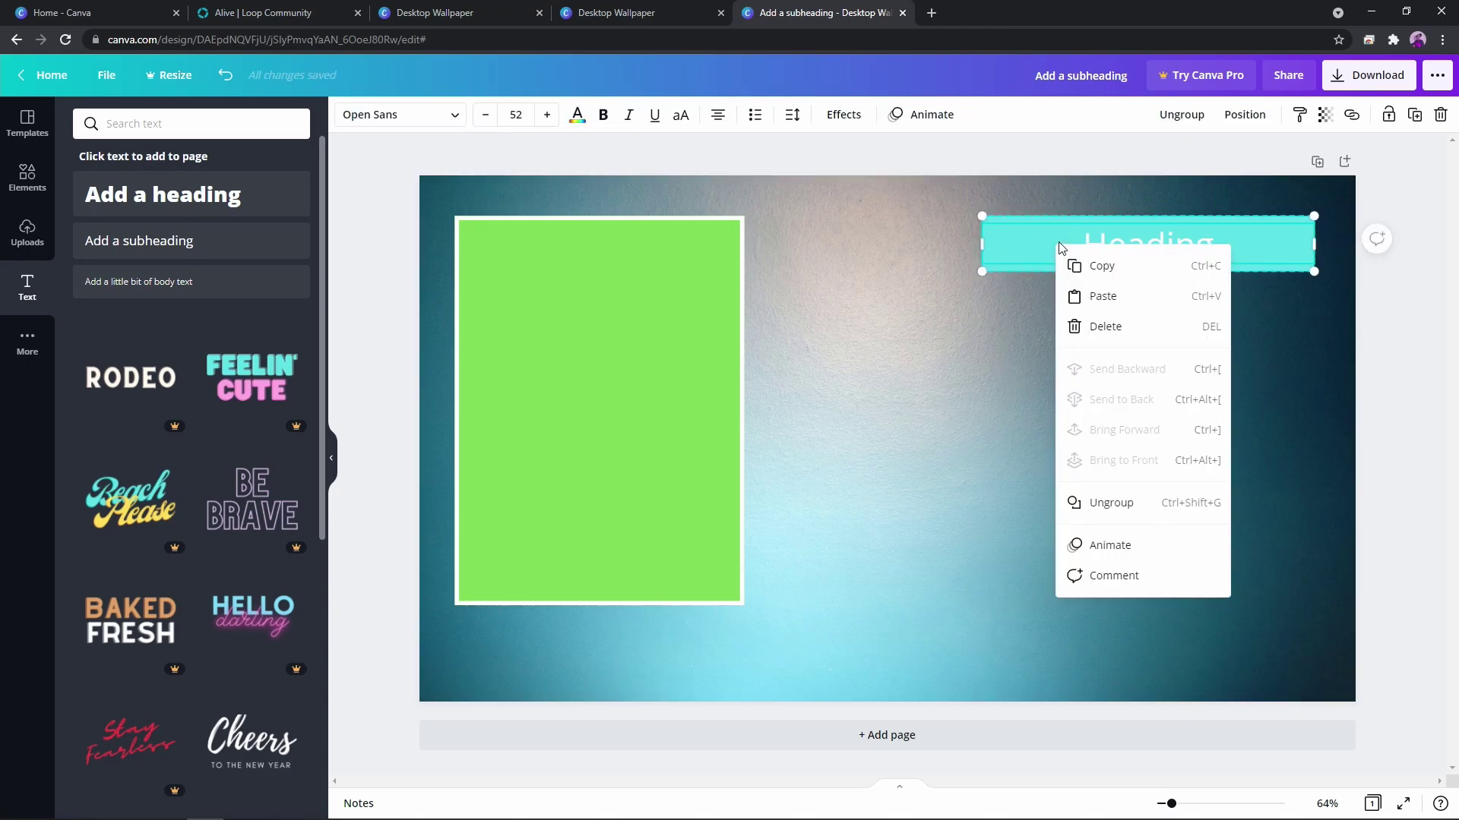
left_click(1090, 268)
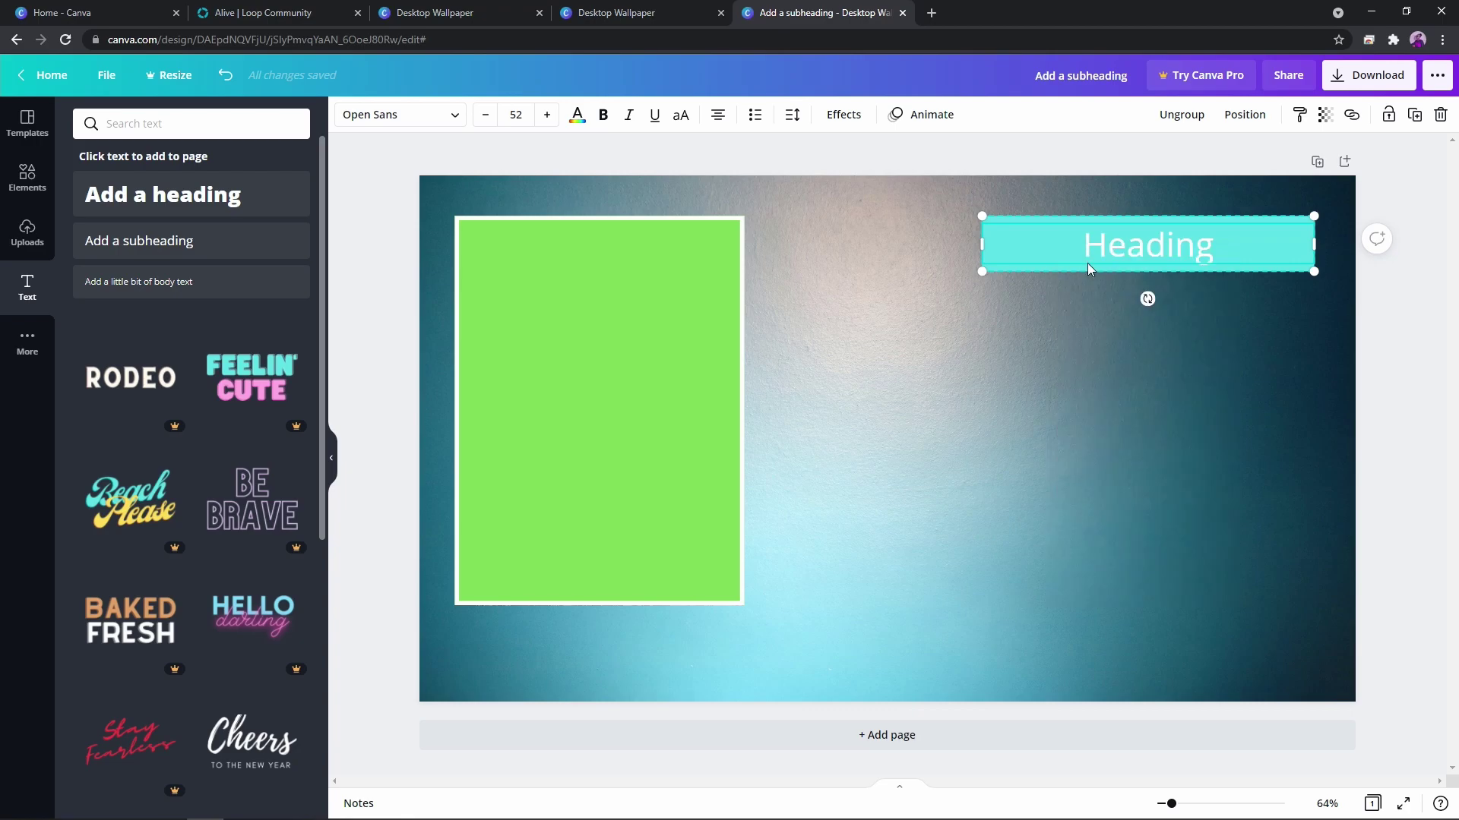
right_click(1062, 348)
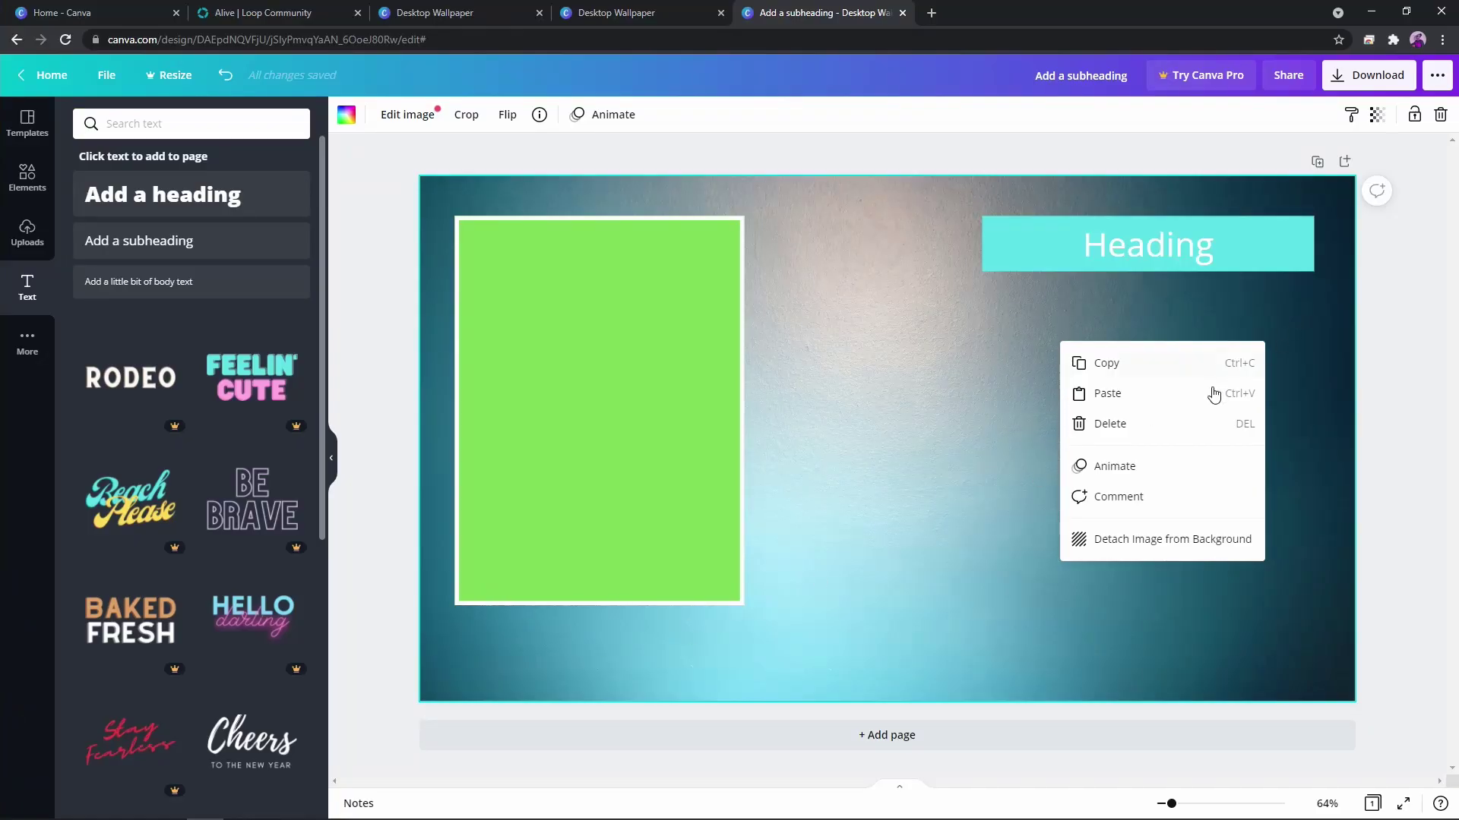
left_click(1108, 363)
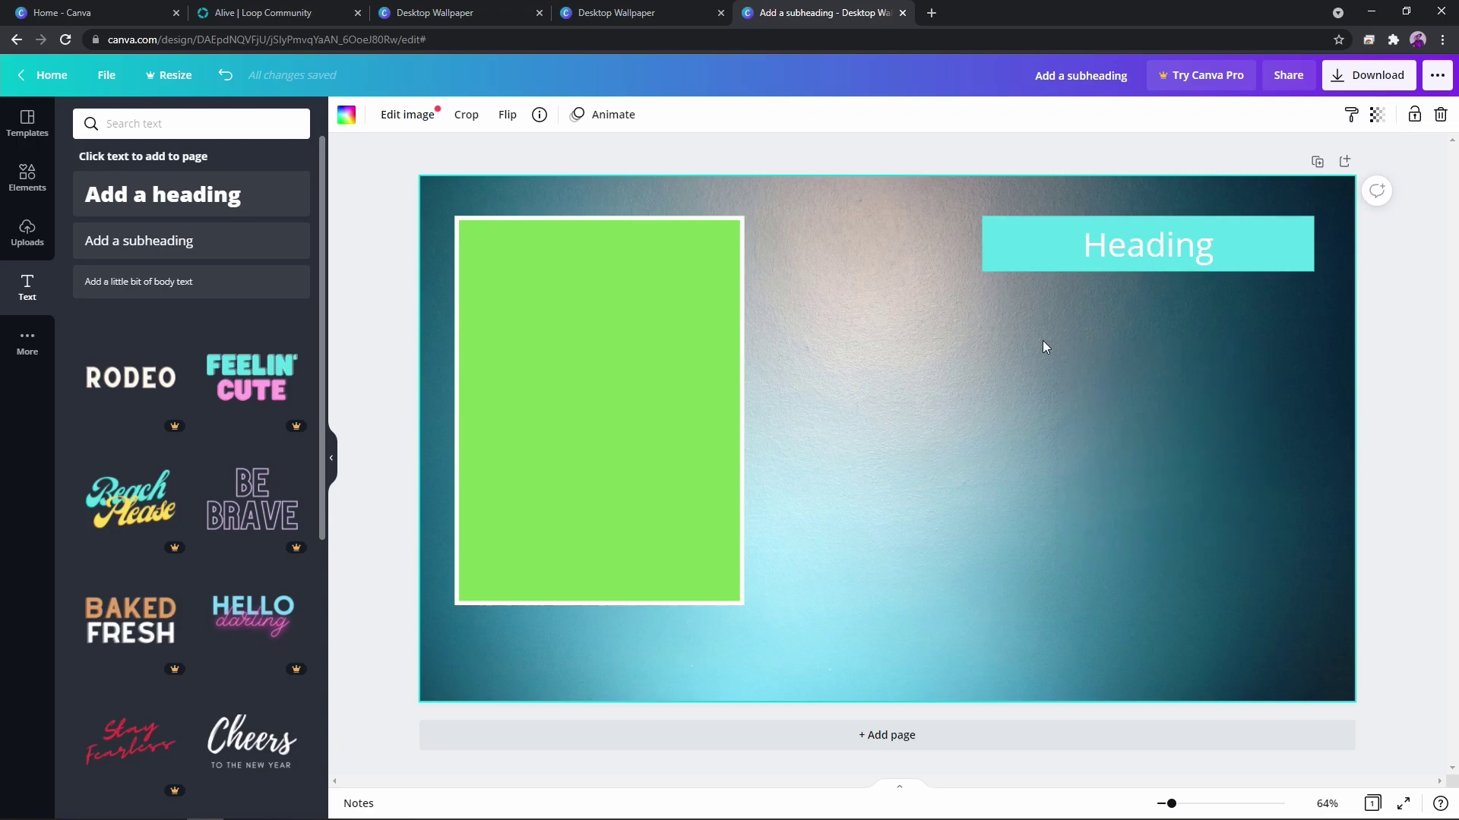
right_click(1043, 346)
left_click(1098, 361)
right_click(1073, 360)
left_click(1120, 394)
Copy the grouped heading bar, paste it, and align the duplicate directly below the original.
right_click(1100, 238)
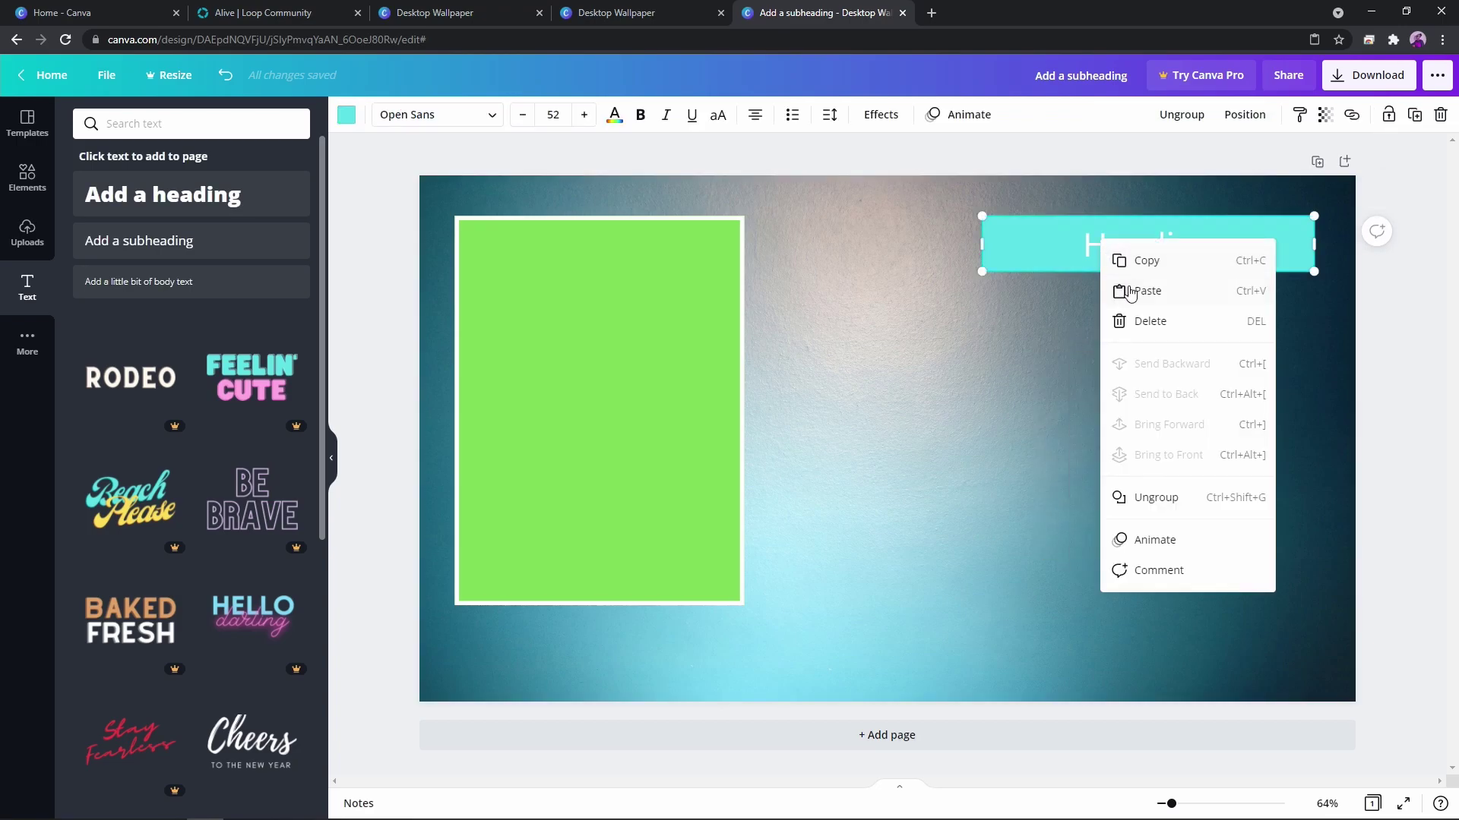
left_click(1123, 260)
right_click(1052, 317)
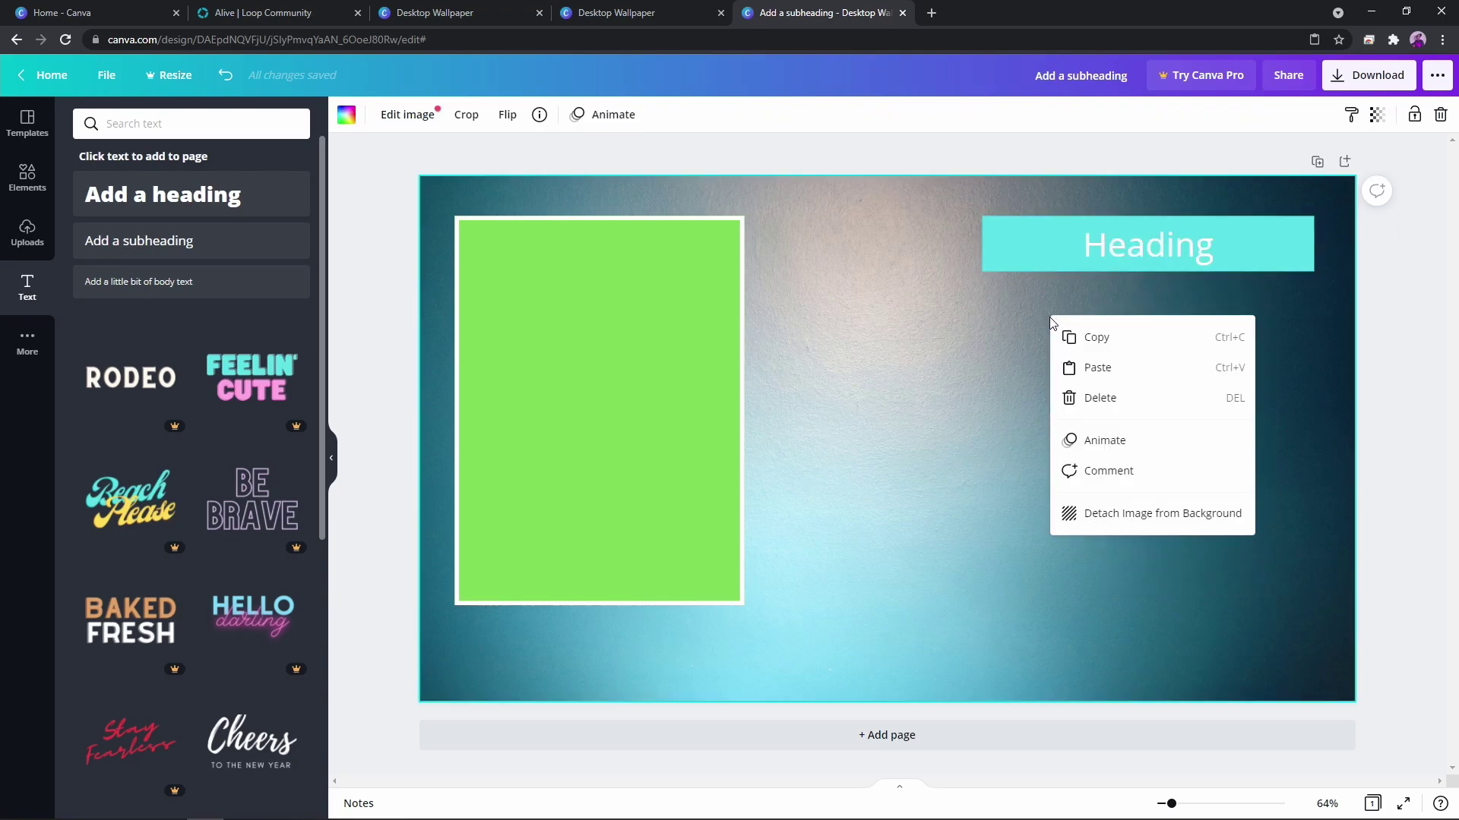
left_click(1103, 367)
left_click_drag(1078, 260, 1082, 319)
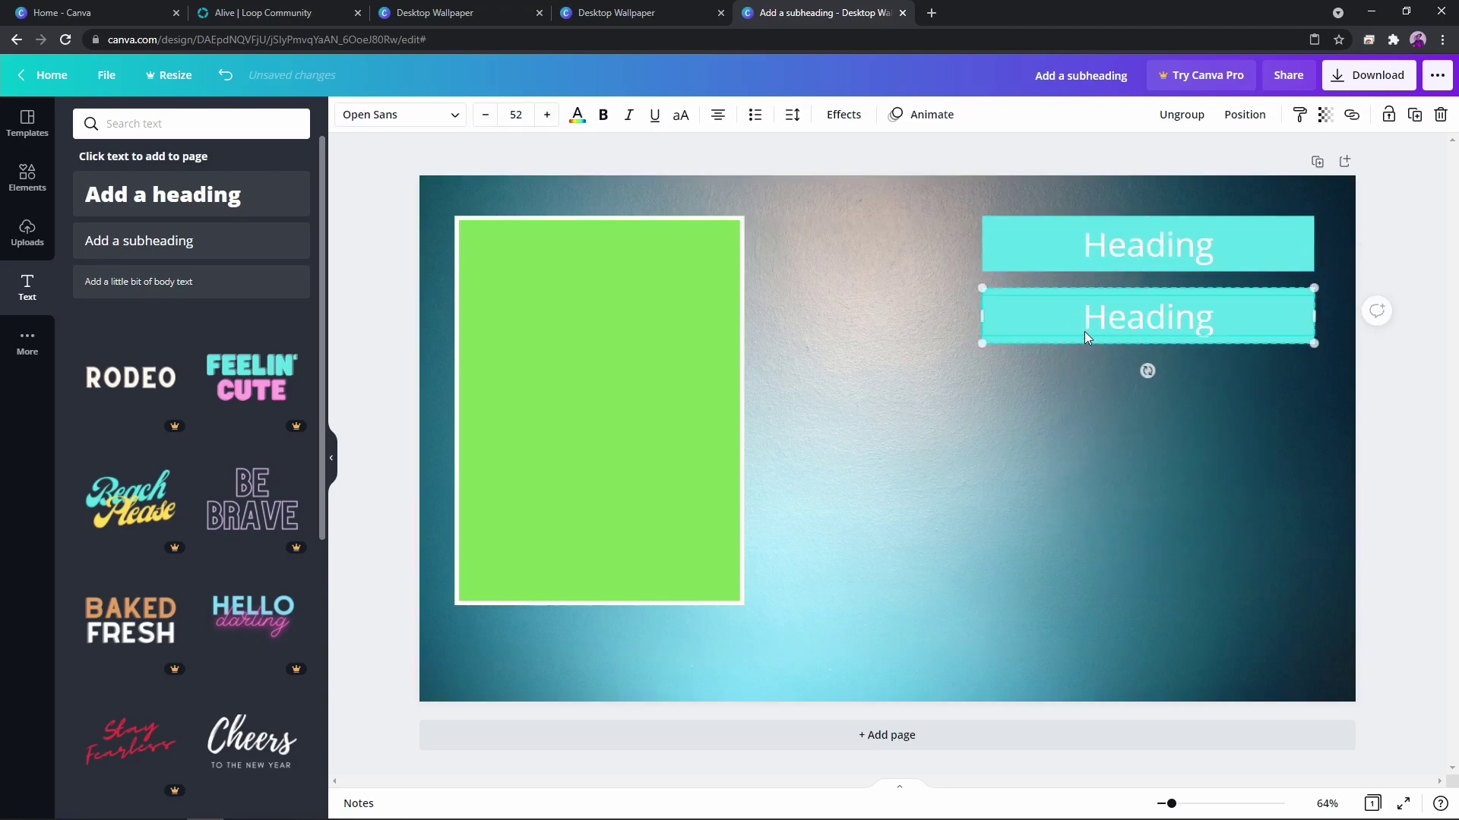
Paste three more copies of the heading bar and stack them below the second one in an aligned column.
right_click(1090, 384)
left_click(1149, 432)
left_click_drag(1100, 262, 1091, 397)
right_click(1104, 445)
left_click(1154, 494)
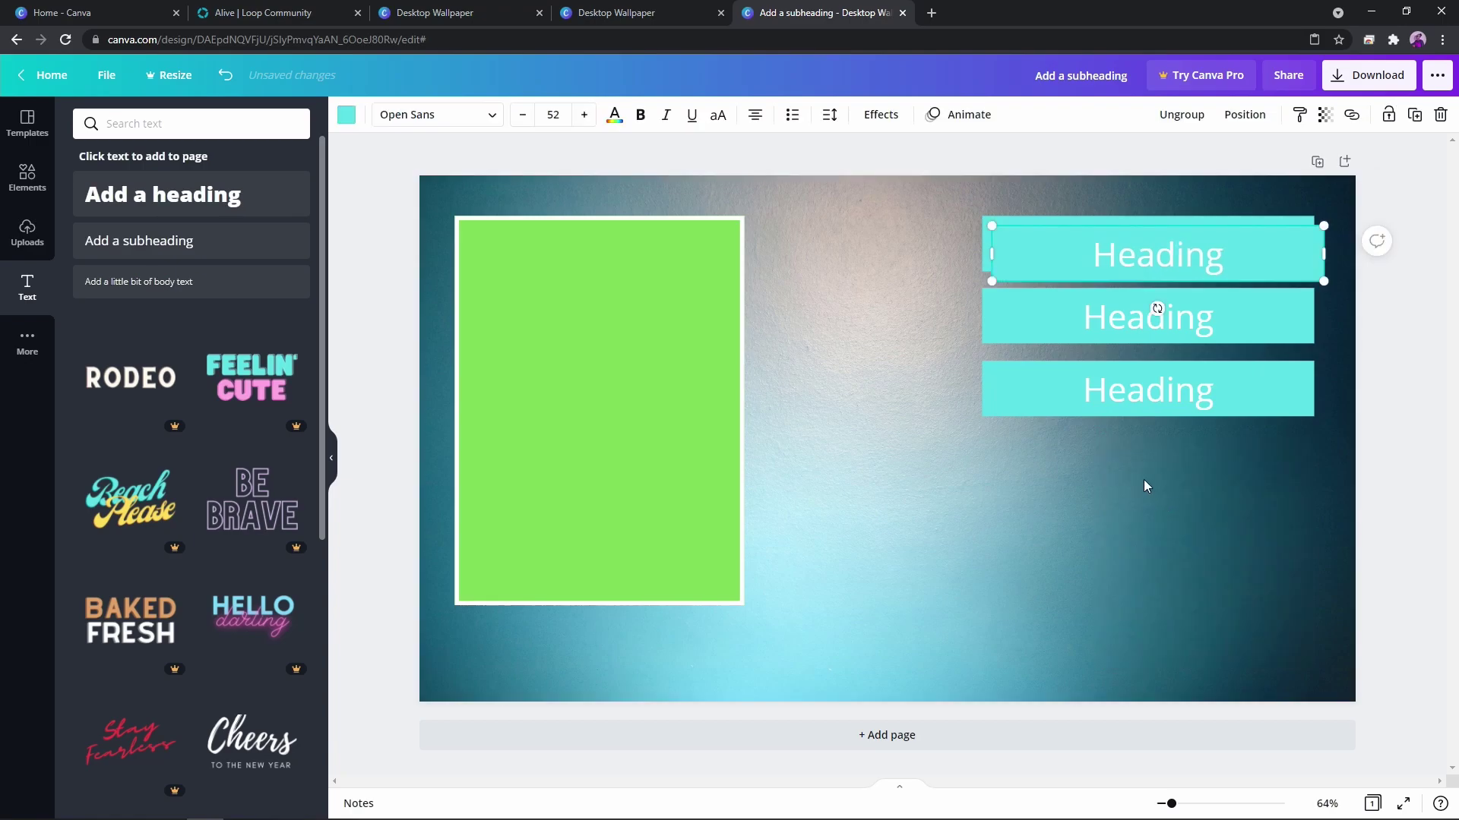
left_click_drag(1101, 253, 1088, 458)
right_click(1104, 558)
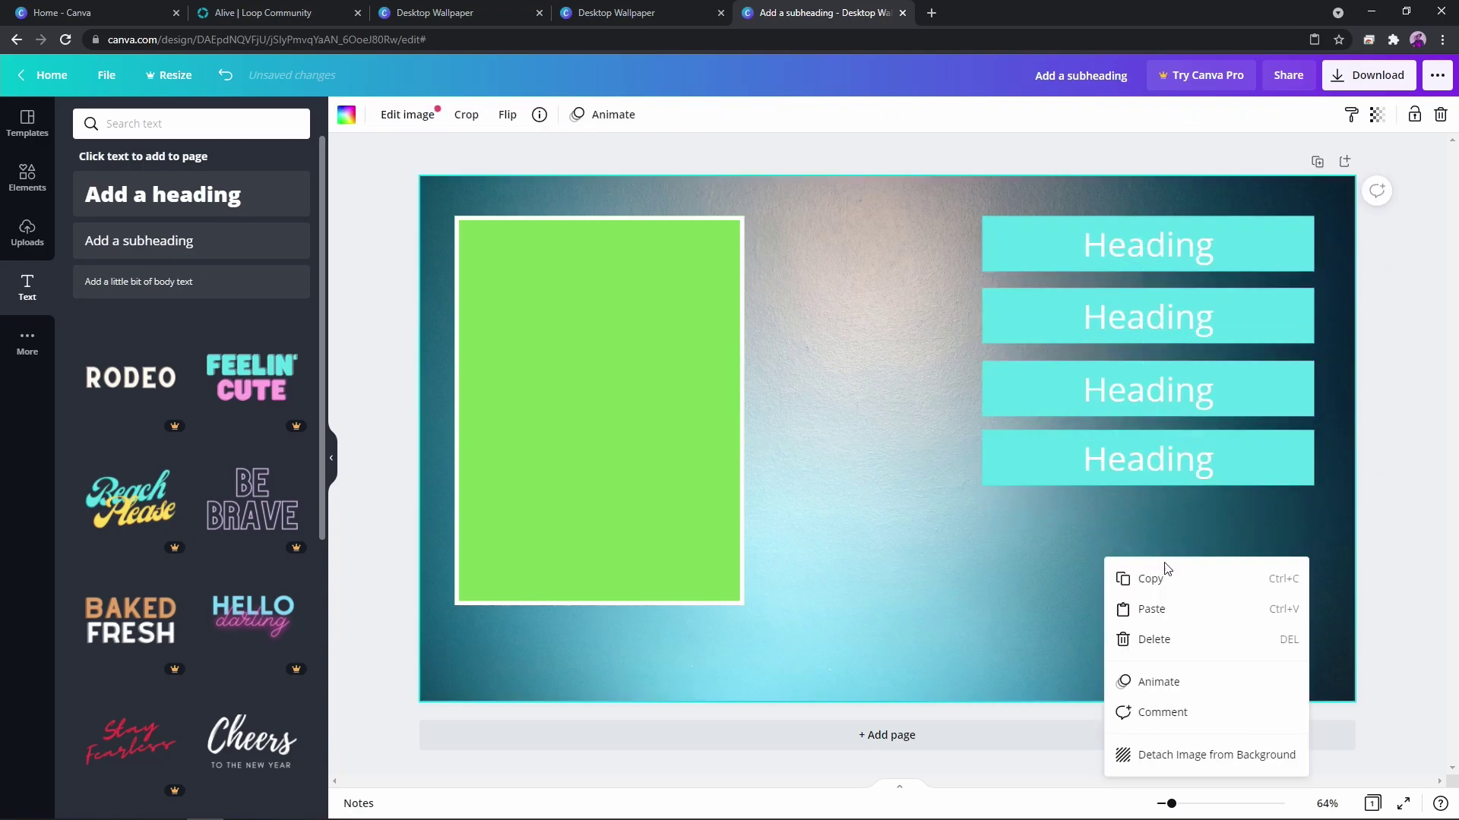
left_click(1169, 621)
left_click_drag(1086, 263, 1086, 530)
Change the text of the lowest bar to "Topic 4".
double_click(1241, 525)
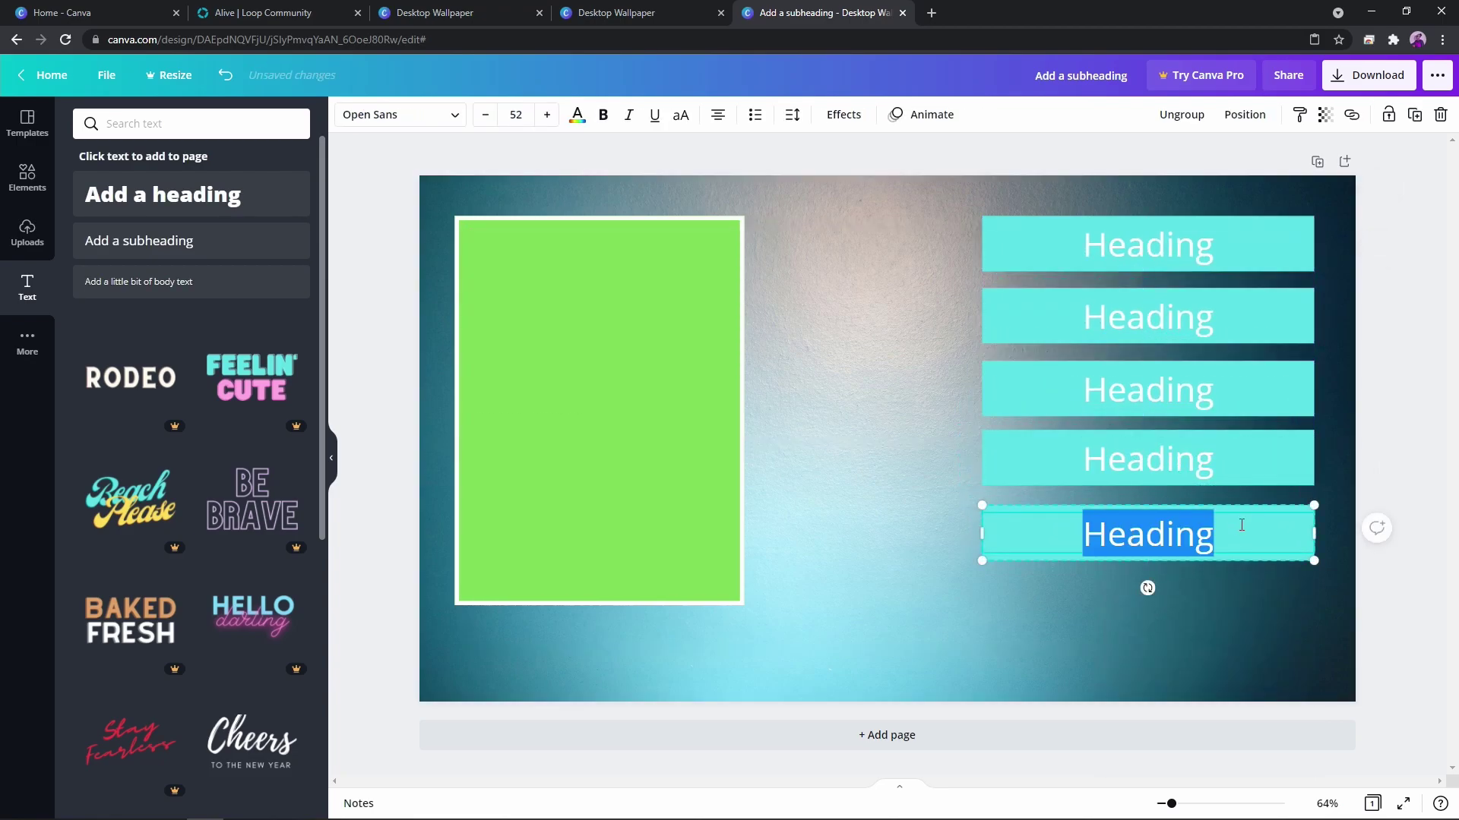
type("To")
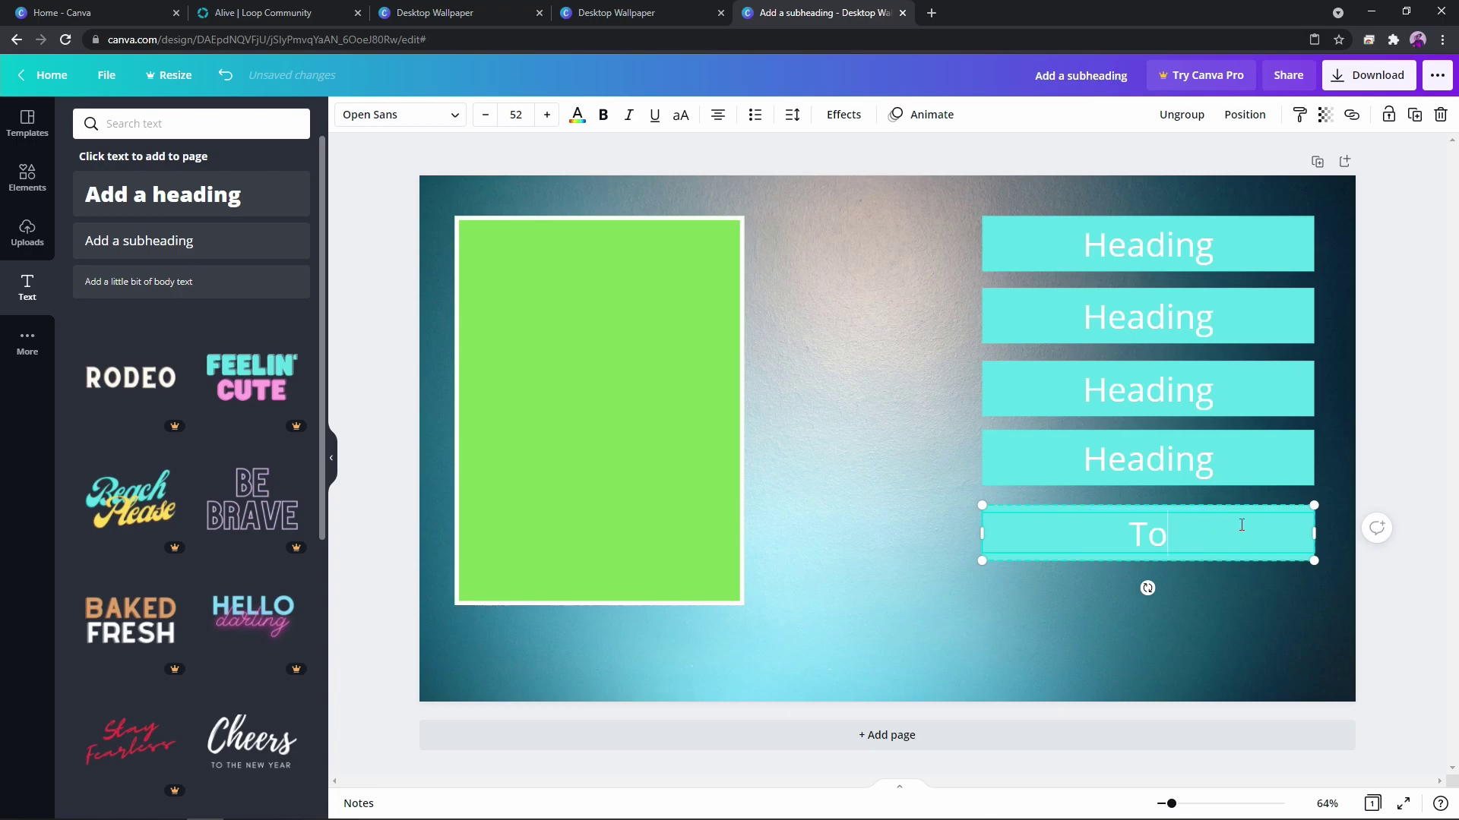
type("pic 4")
Change the text of the fourth bar from the top to "Topic 3".
left_click(1142, 461)
left_click_drag(1213, 460, 1082, 462)
type("t")
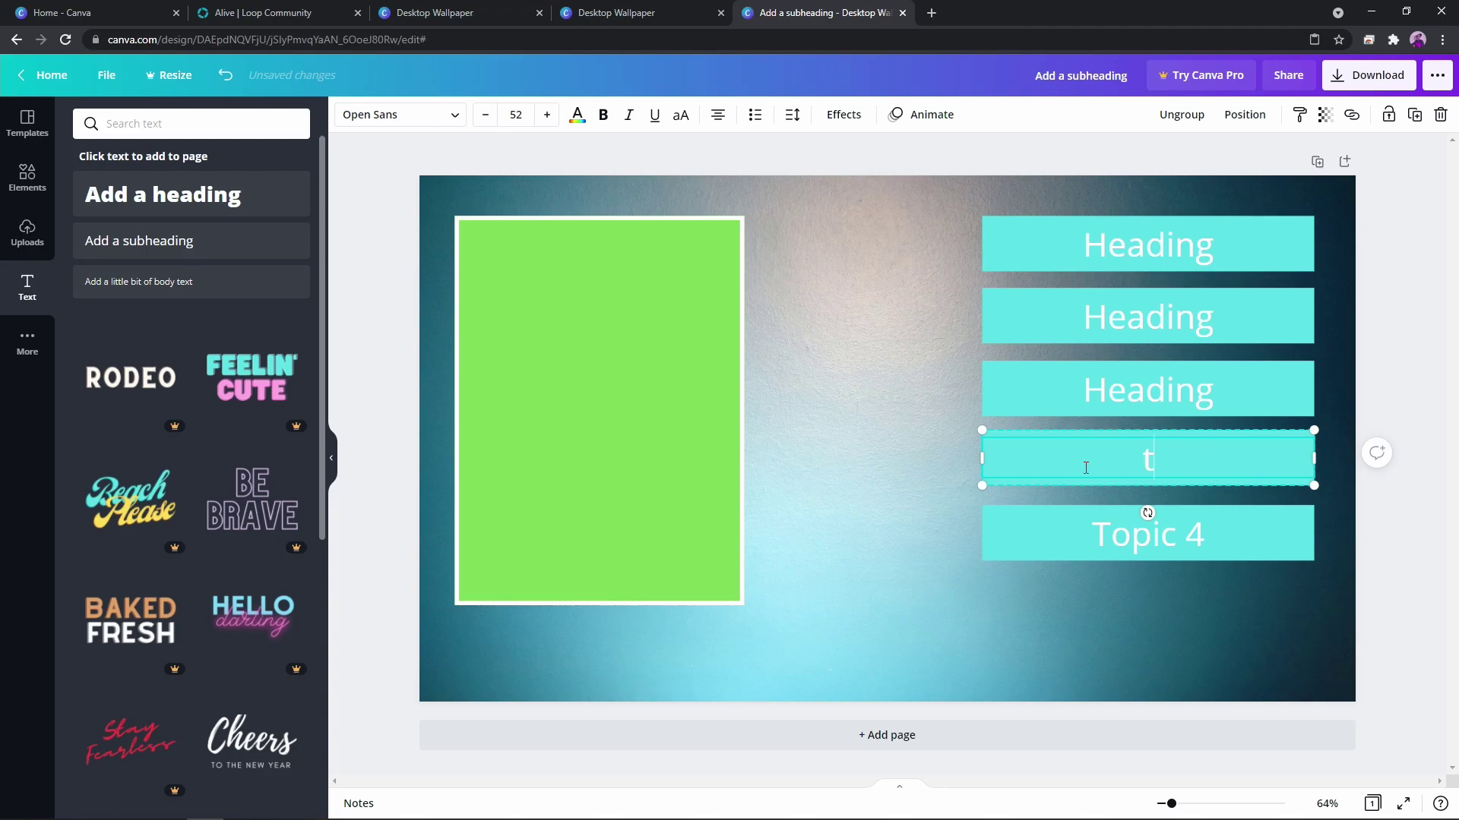
type("Tp")
key("BackSpace")
type("opc 3")
left_click(1153, 459)
type("i")
Change the text of the third bar from the top to "Topic 2".
left_click(1150, 402)
left_click_drag(1226, 396, 1081, 406)
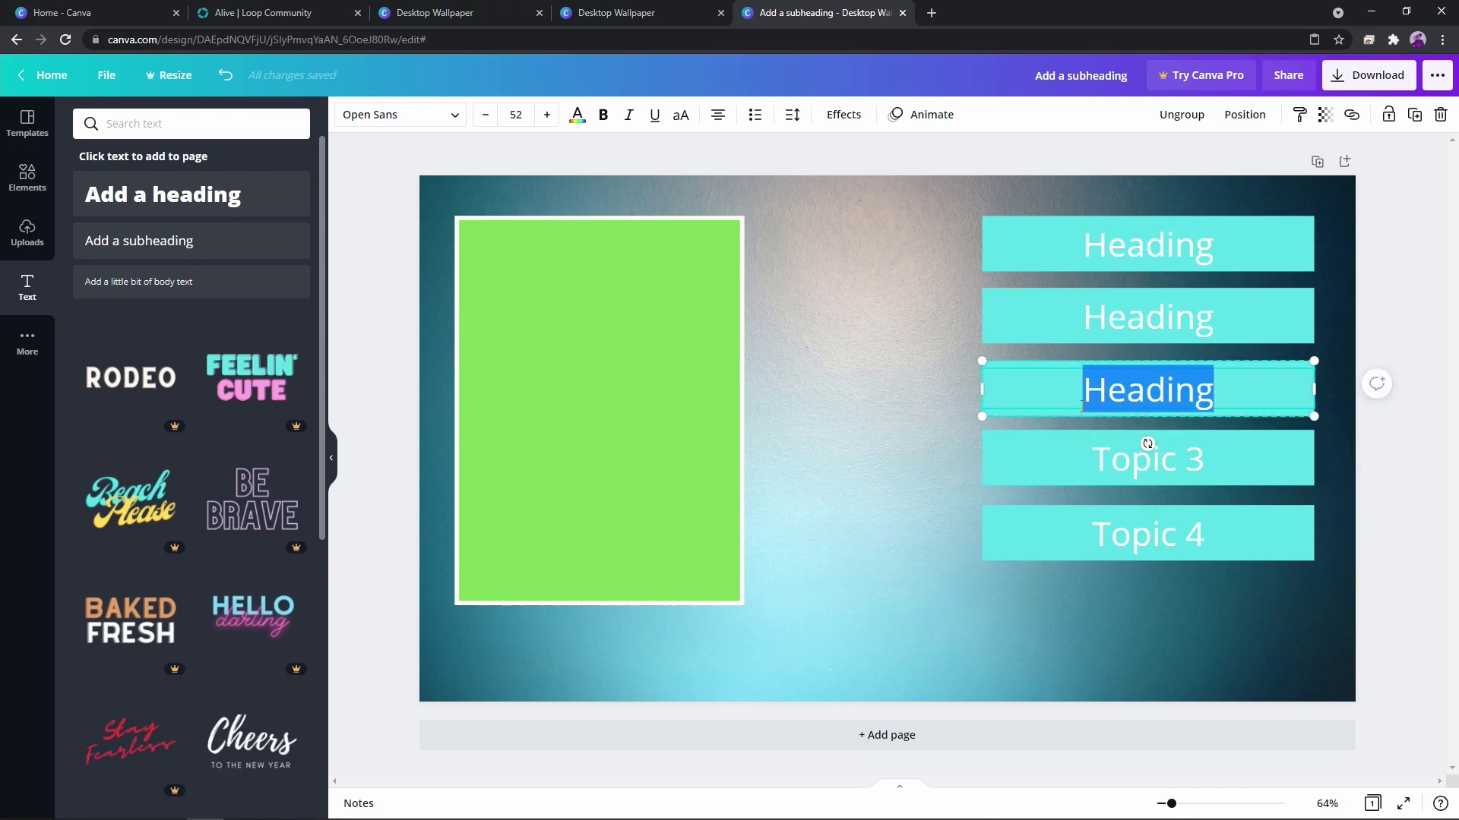
type("T")
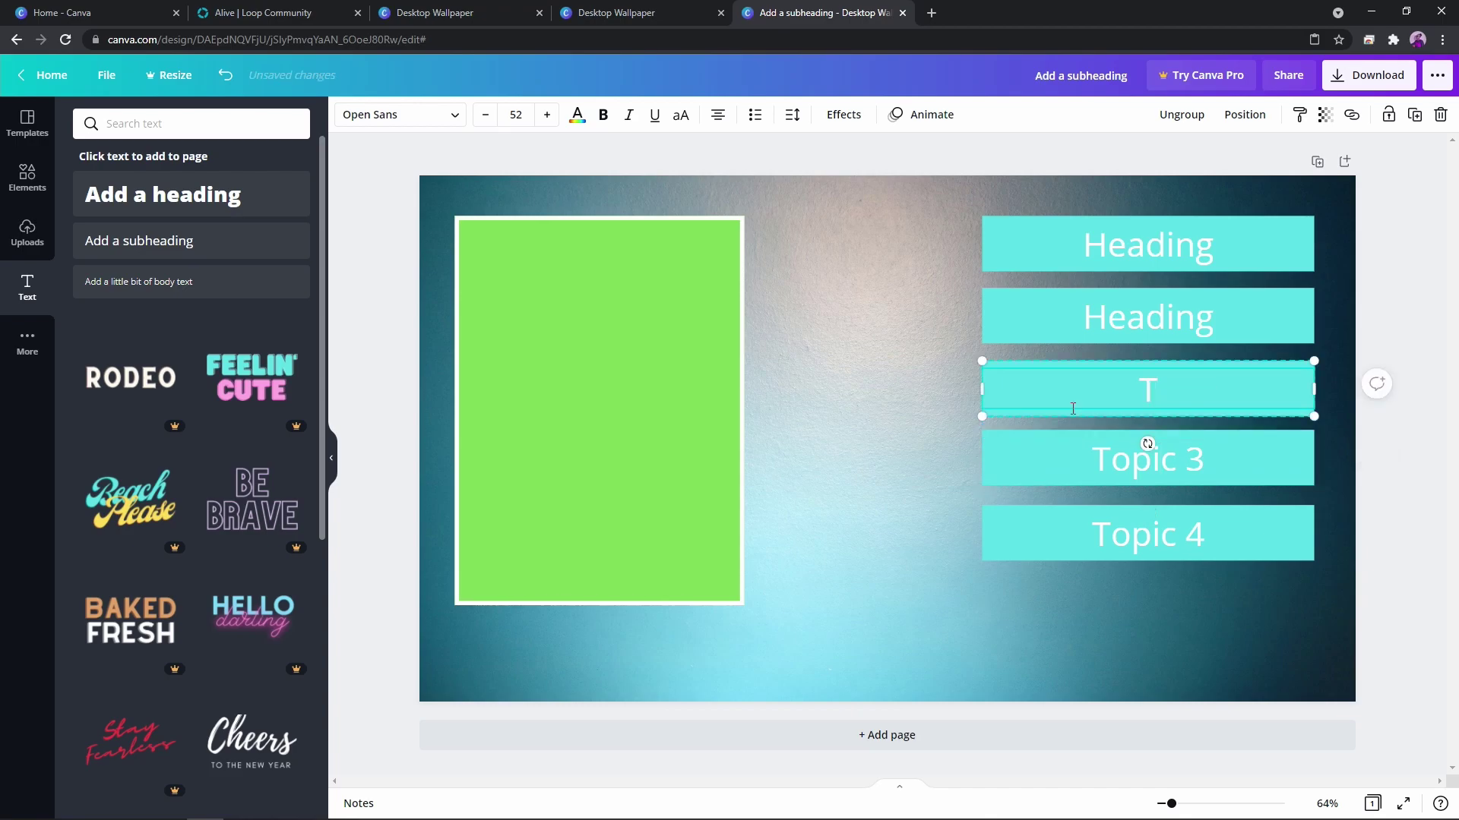
type("pi 2")
key("BackSpace")
key("BackSpace")
type("pi")
key("BackSpace")
key("BackSpace")
type("op")
type("c")
type("ic")
key("BackSpace")
key("BackSpace")
key("BackSpace")
type("ic 2")
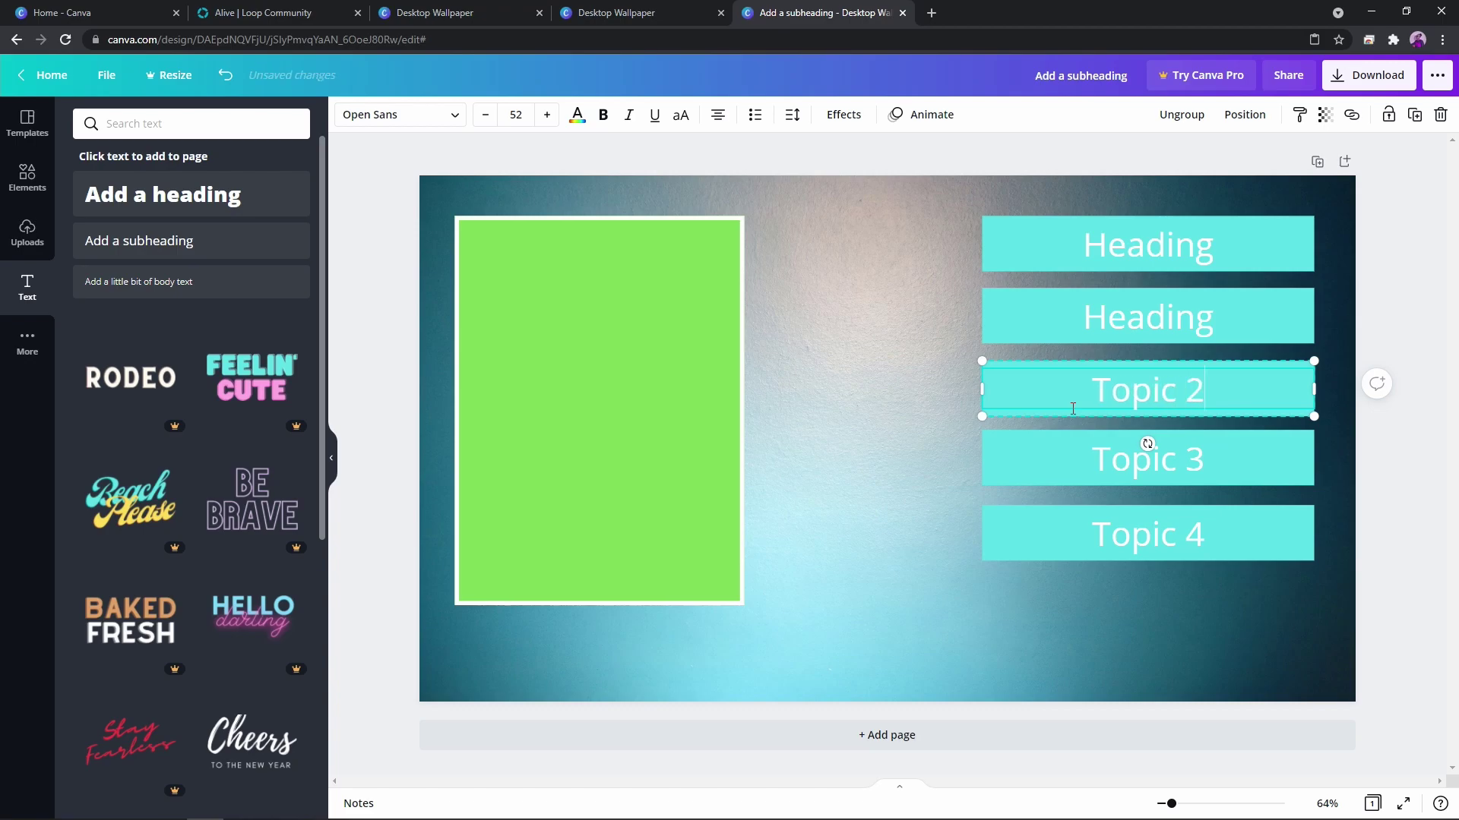
Change the text of the second bar from the top to "Topic 1", reusing the copied "Topic 2" text.
triple_click(1147, 390)
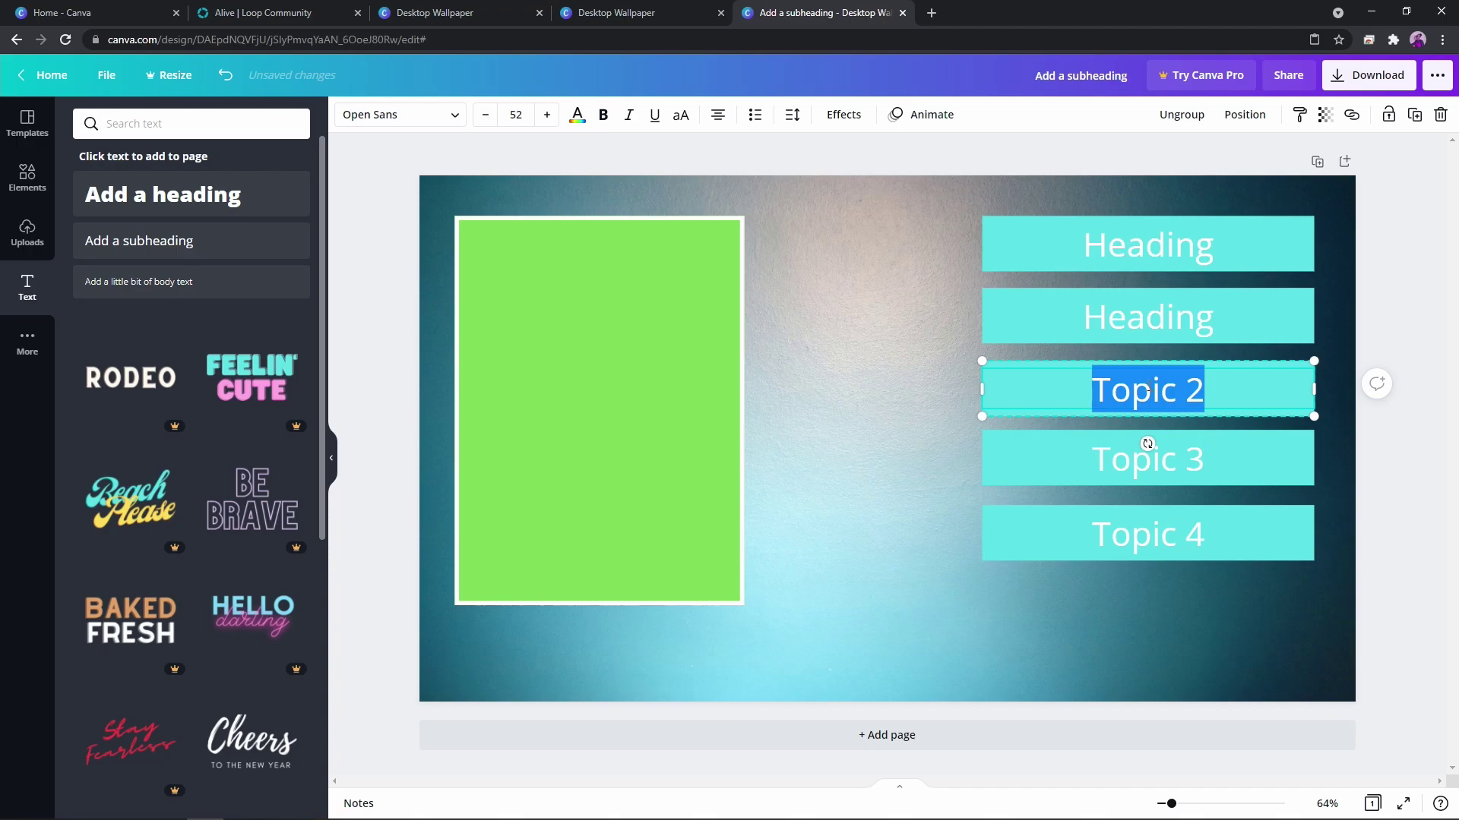
right_click(1150, 386)
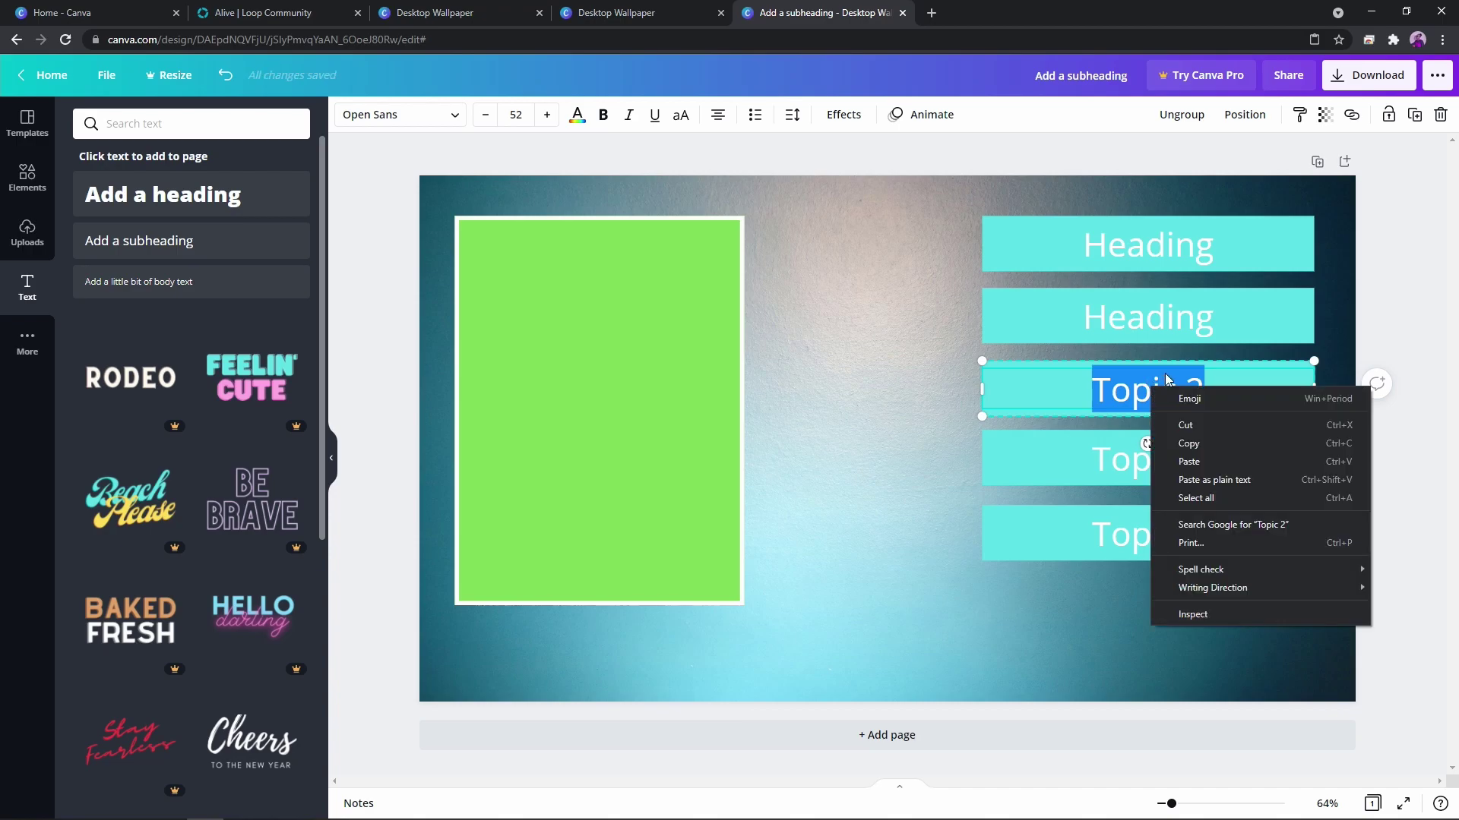
left_click(1210, 446)
left_click(1147, 316)
triple_click(1154, 315)
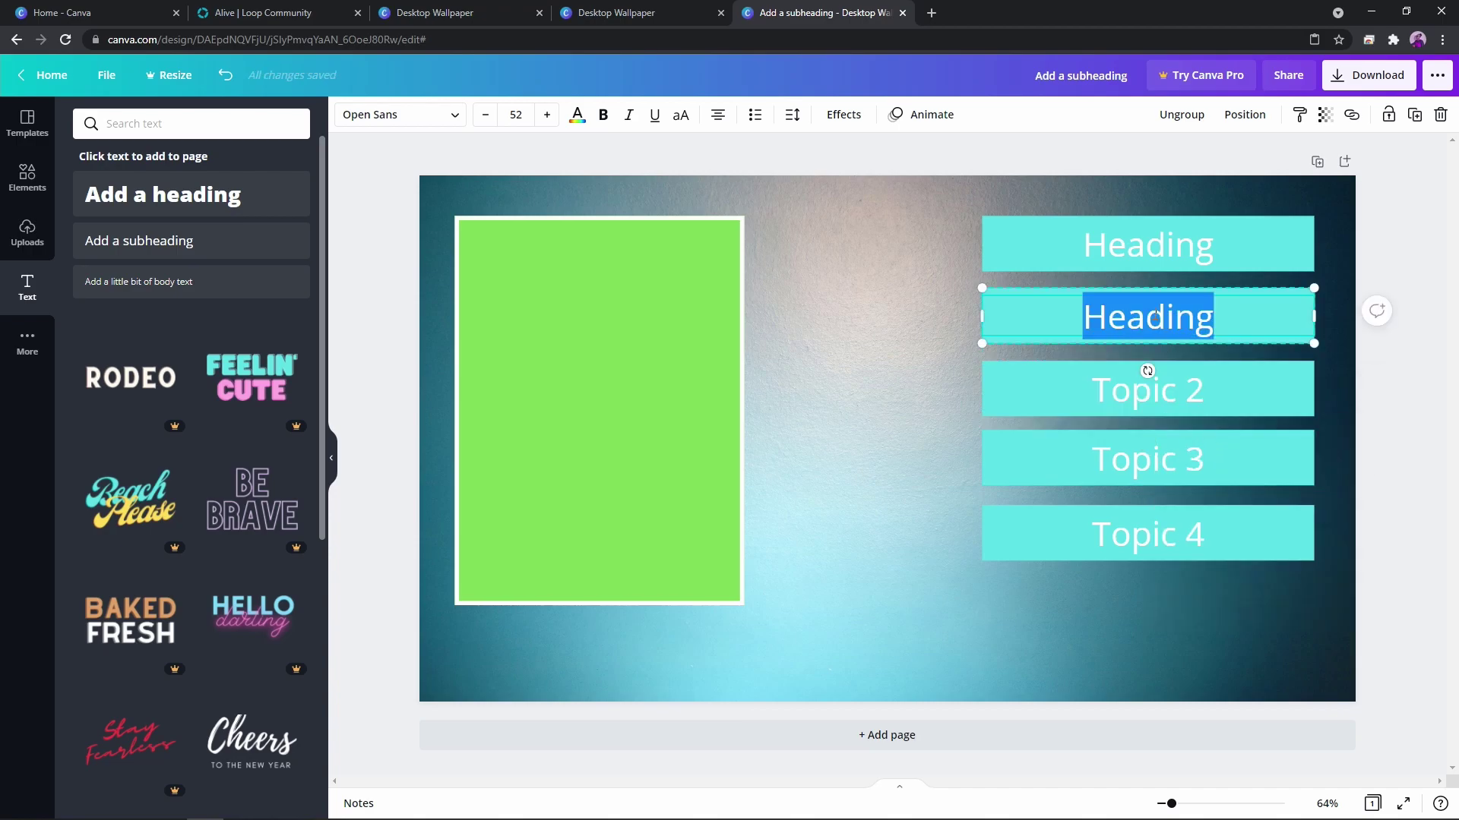
key("ctrl+v")
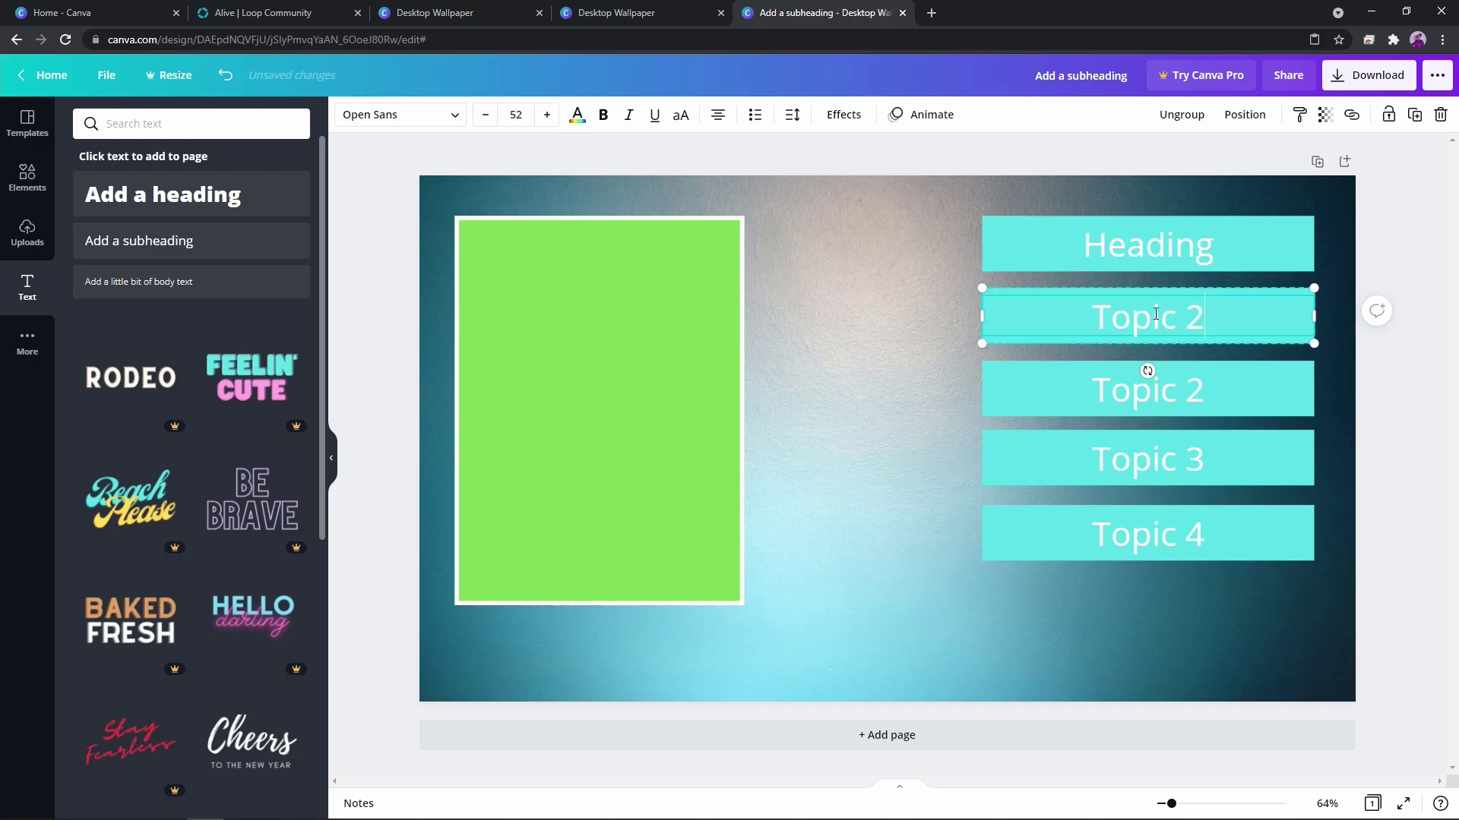
key("BackSpace")
type("1")
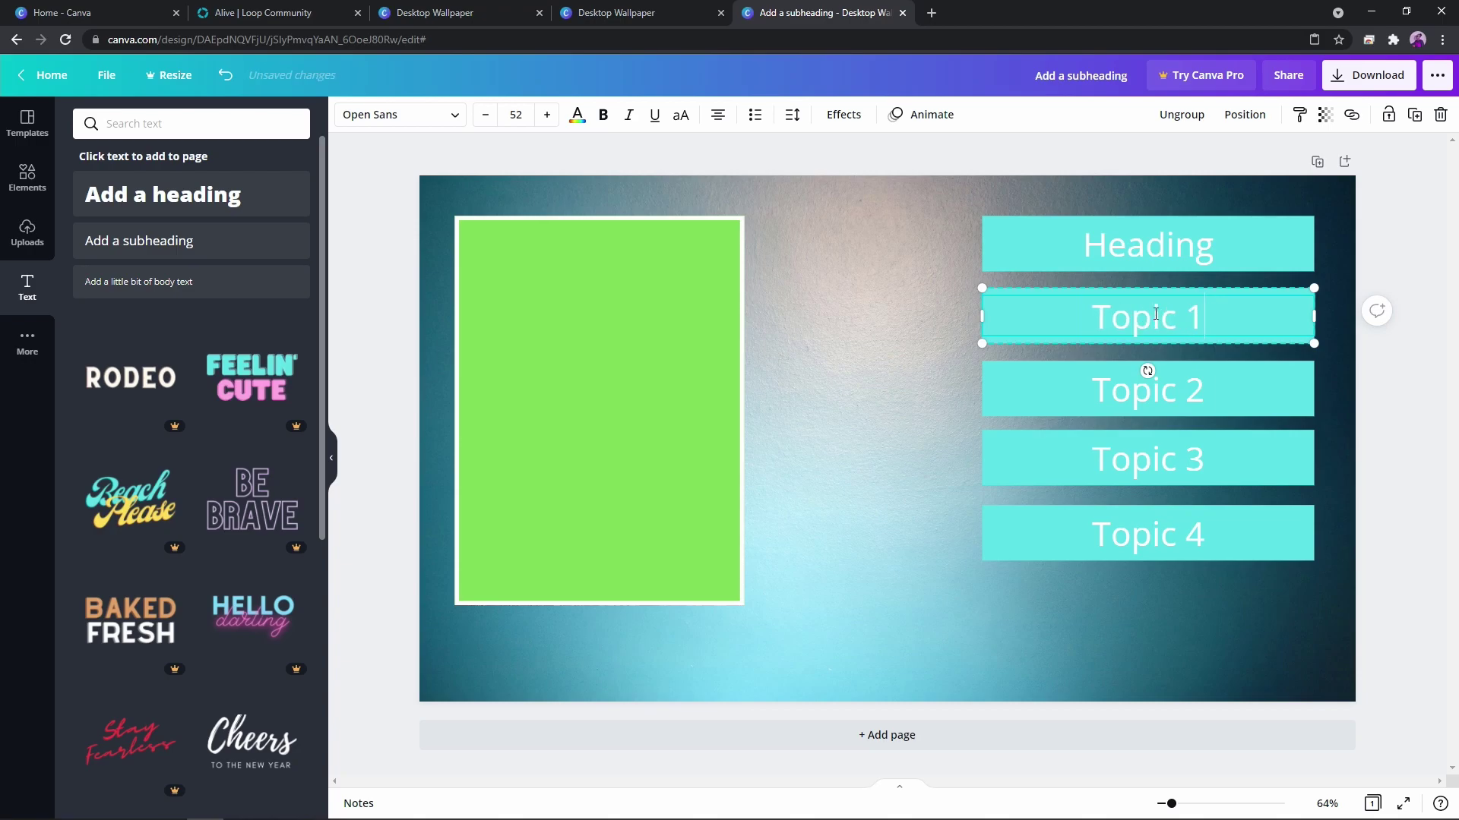
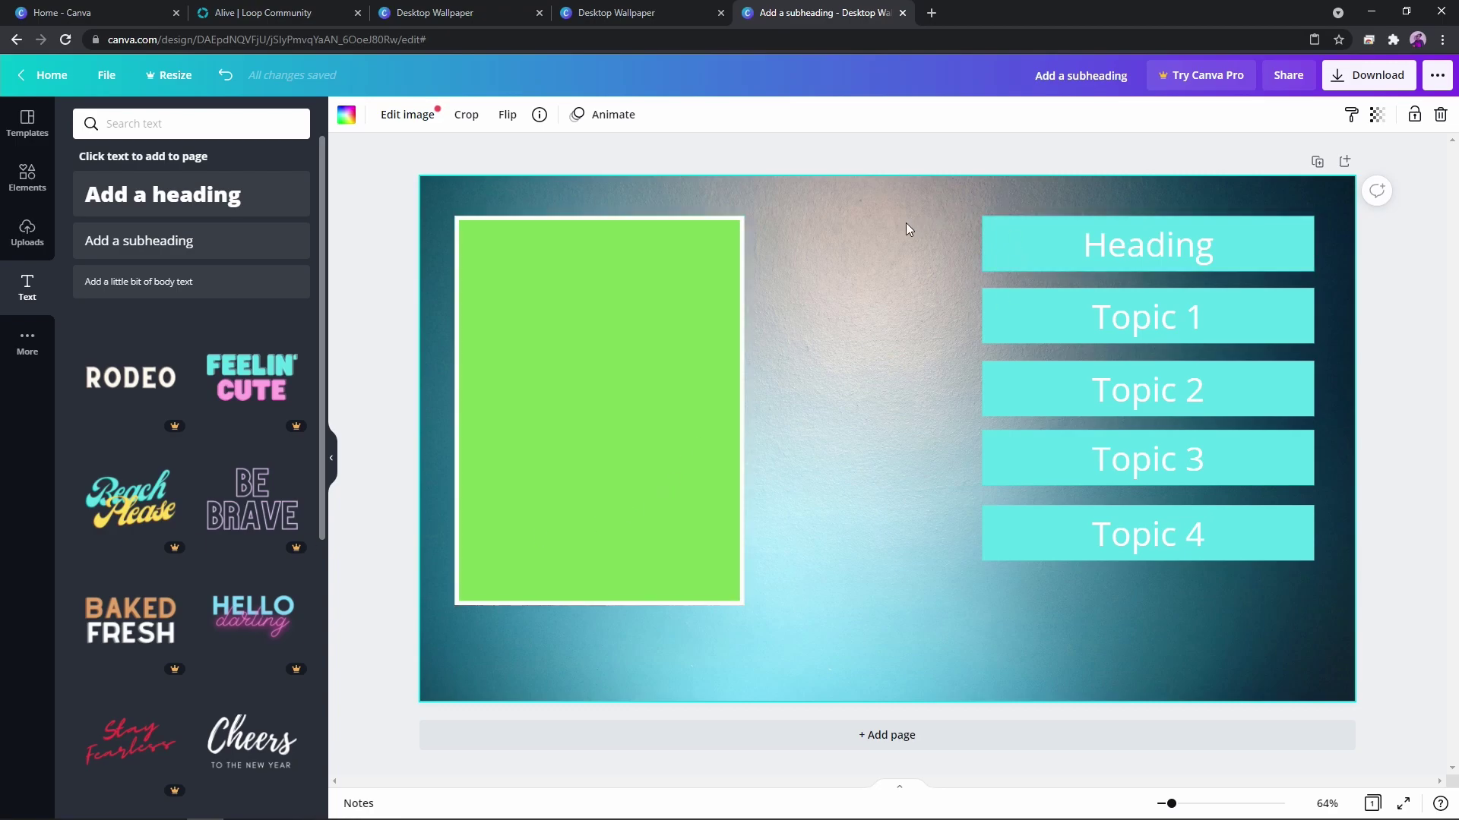
Move all five heading and topic bars together as one column closer to the green panel.
left_click_drag(872, 224, 1289, 586)
left_click_drag(1178, 393, 1081, 405)
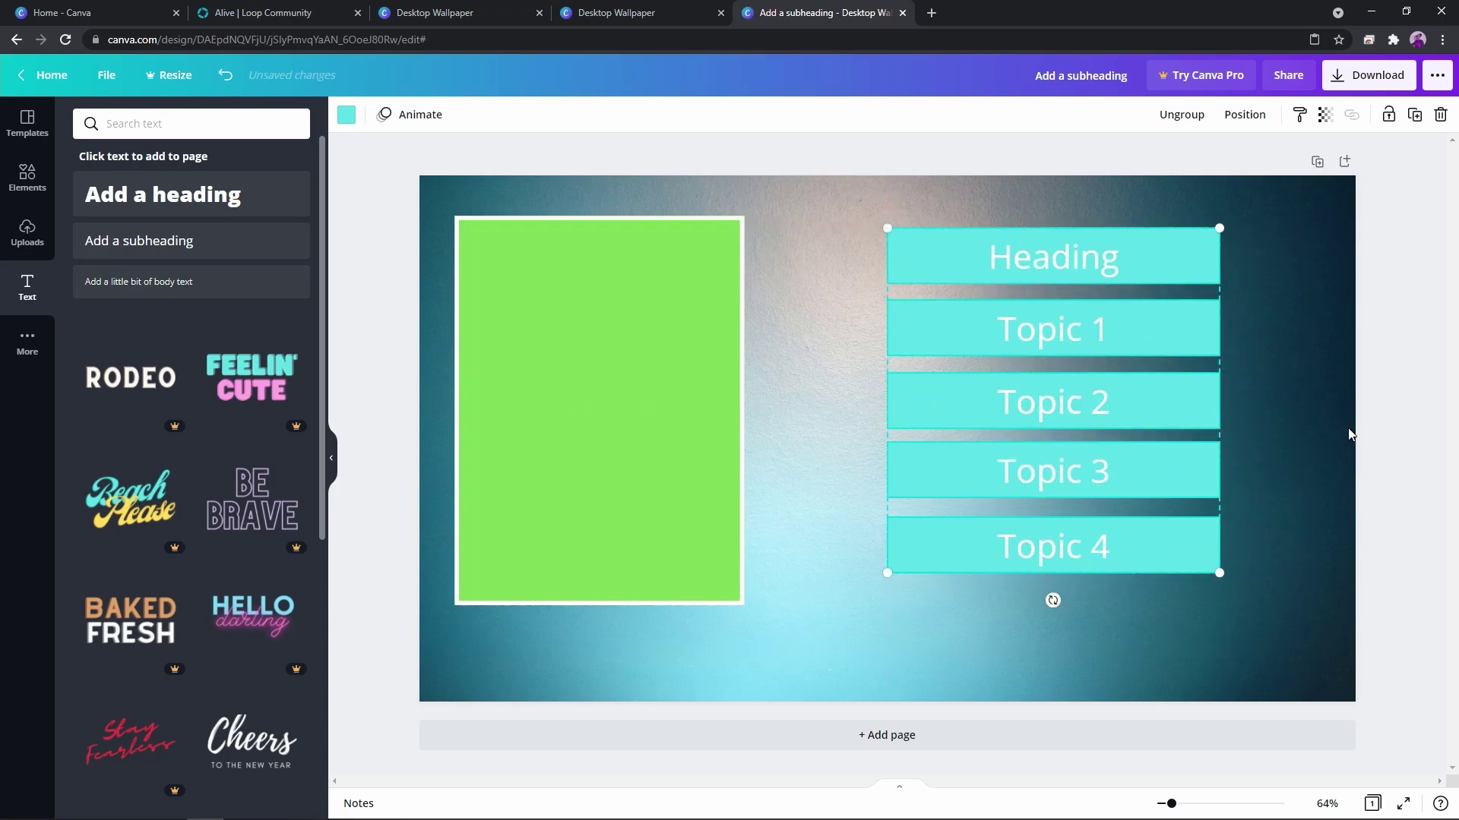
left_click(1311, 448)
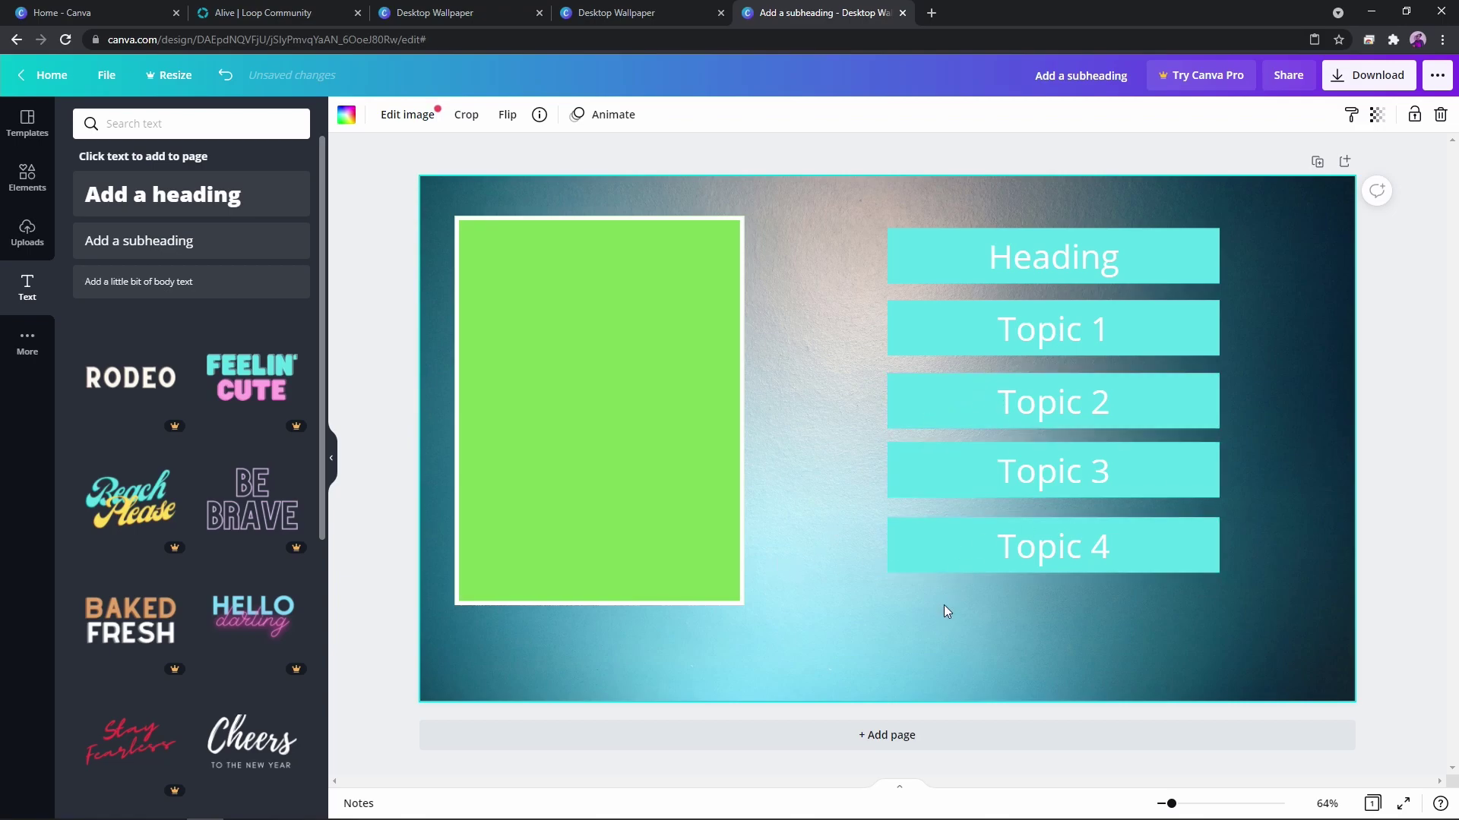
Duplicate the "Topic 4" bar and place the copy partly over the lower half of the green panel.
left_click(932, 536)
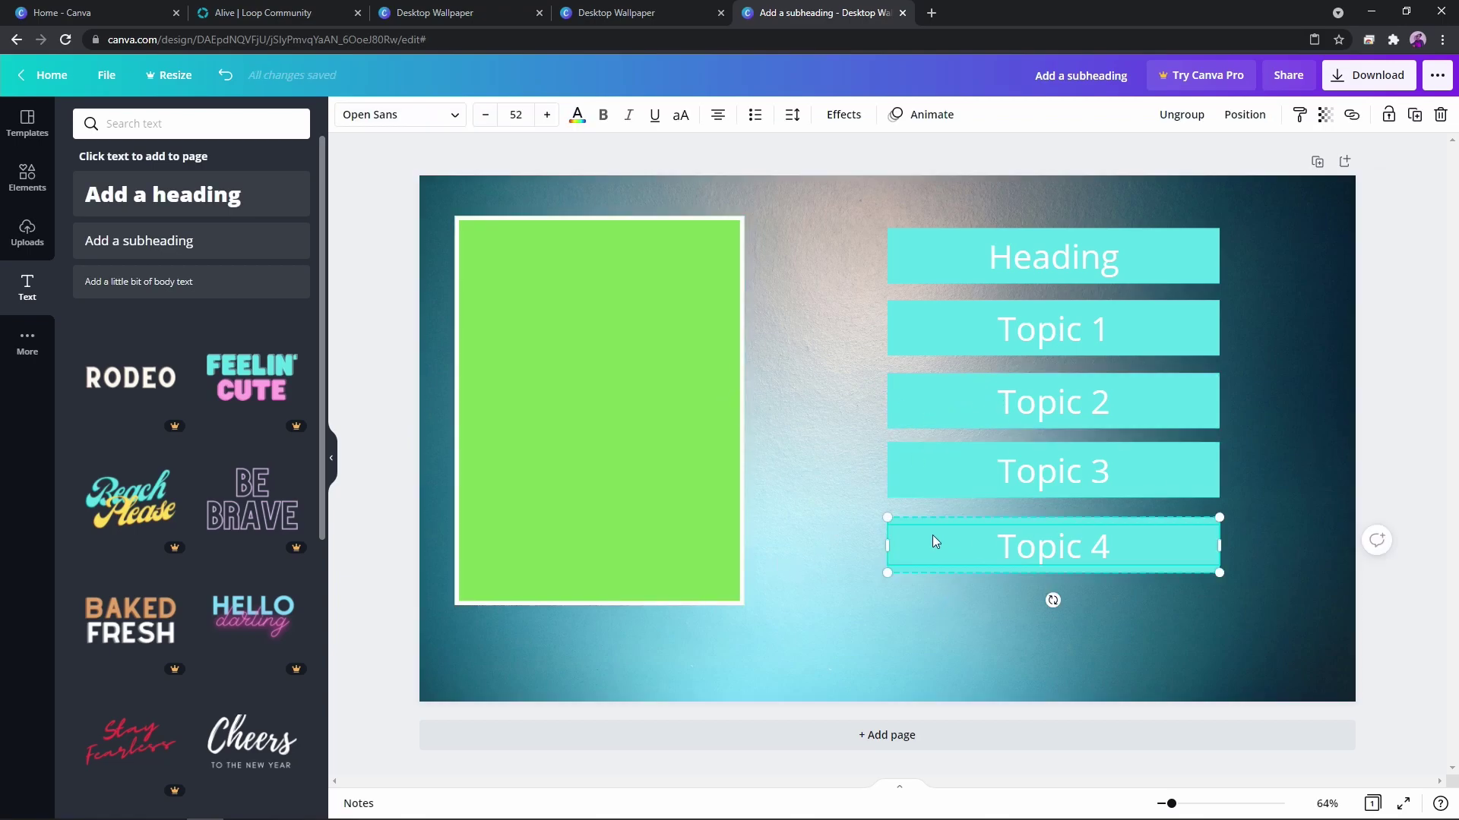
right_click(955, 536)
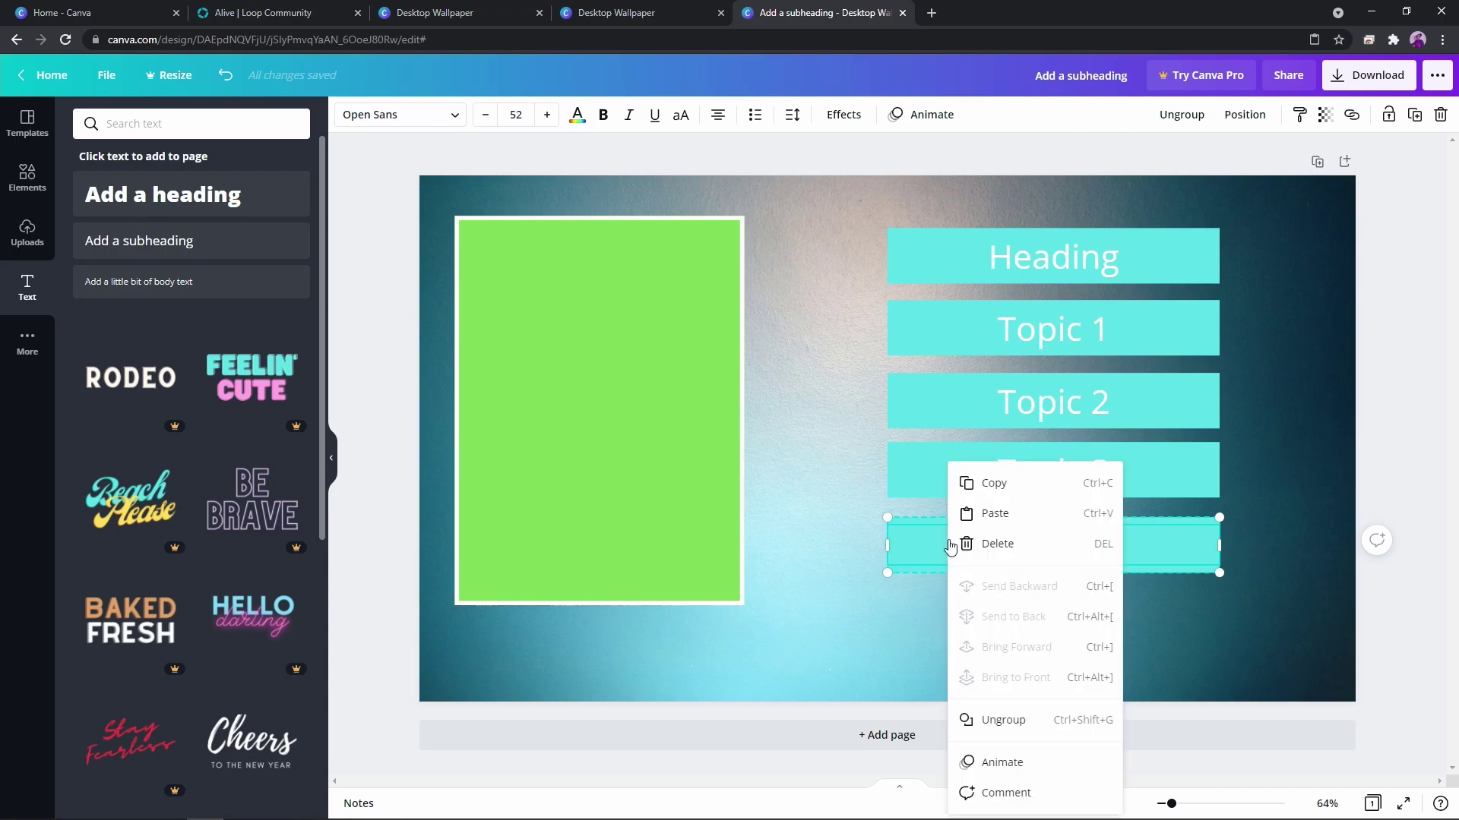
left_click(1016, 490)
right_click(708, 431)
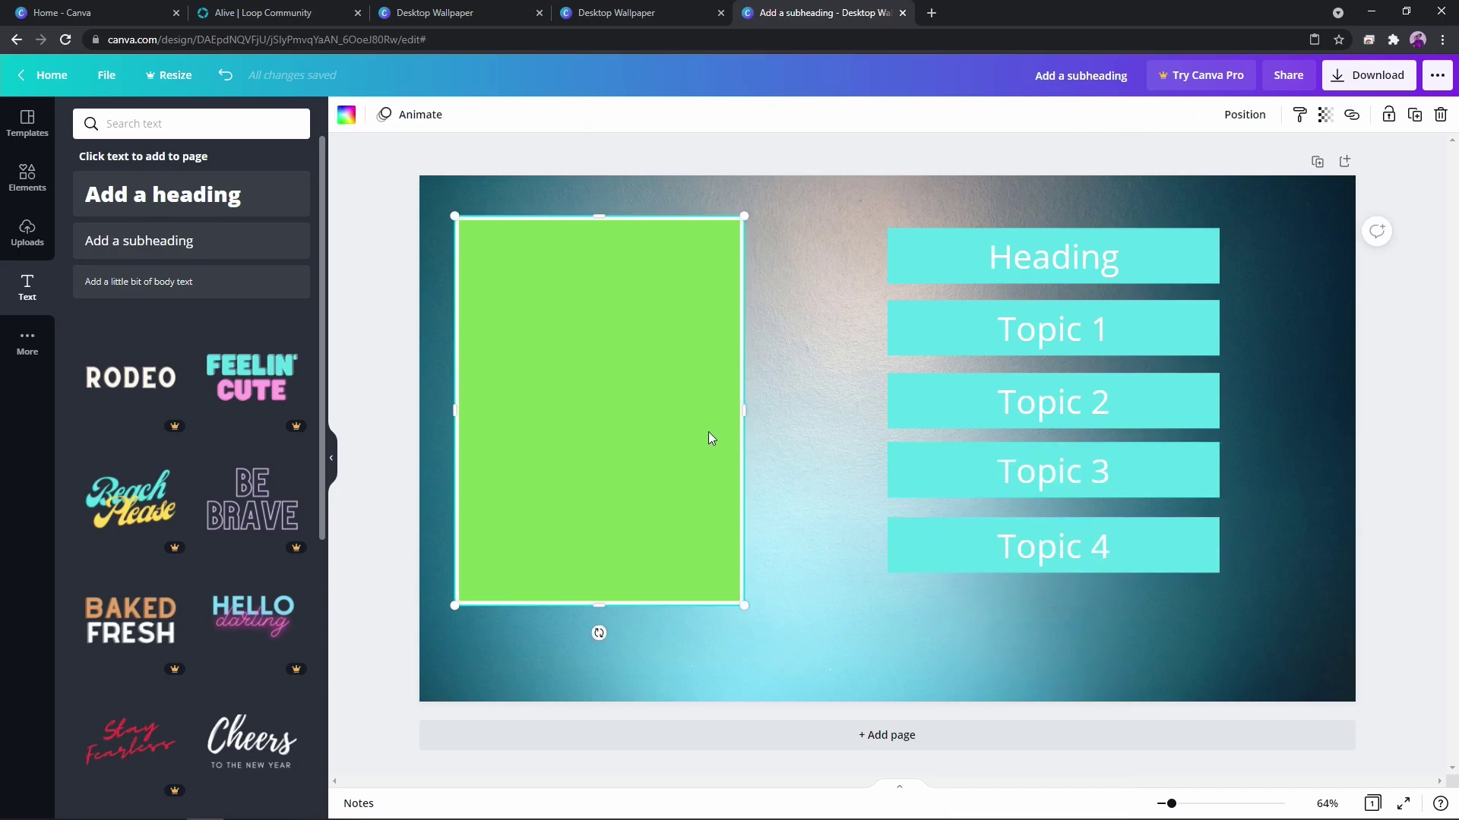
left_click(791, 478)
left_click_drag(1103, 552, 726, 483)
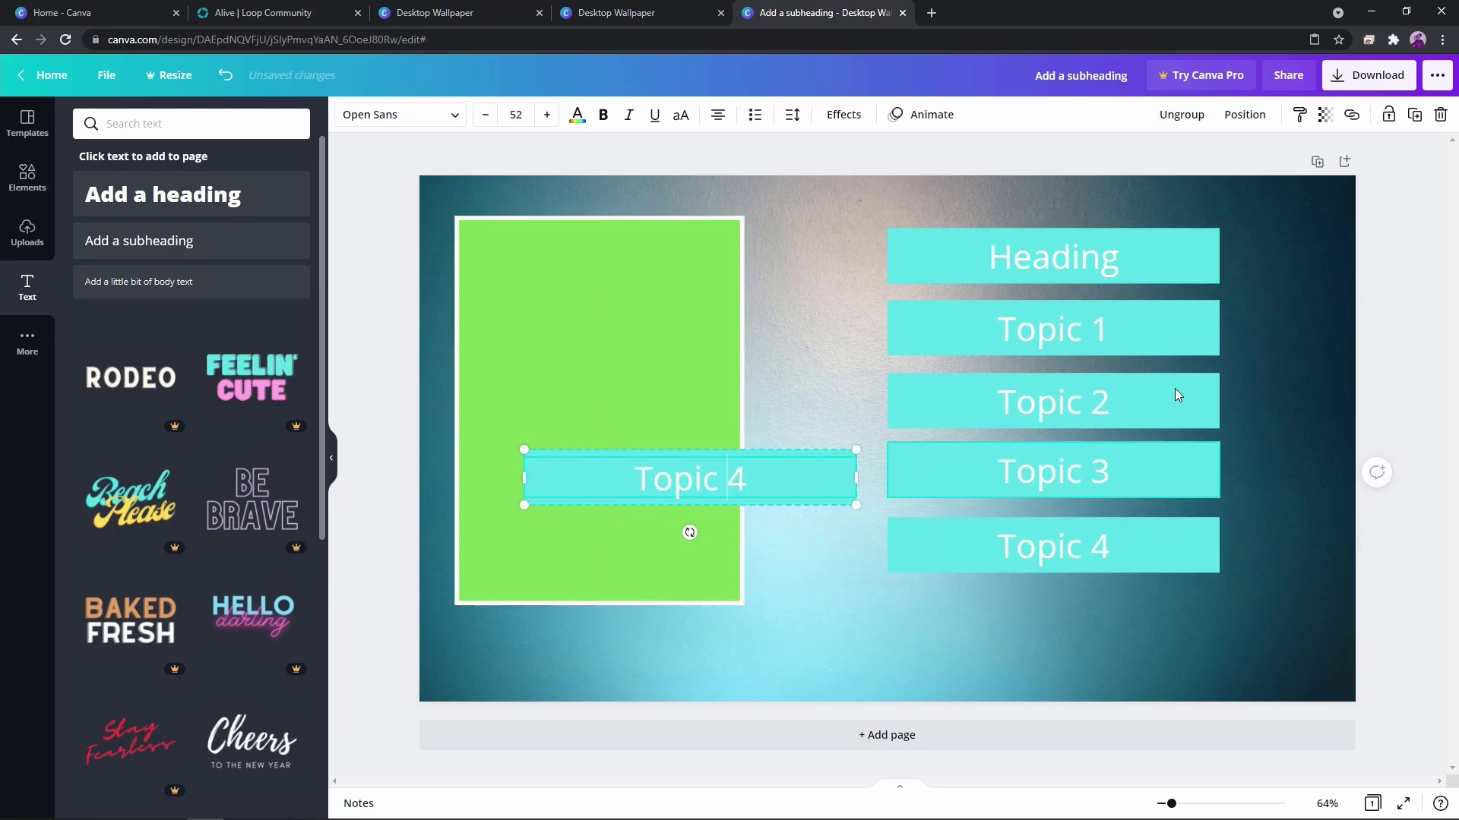
Ungroup the copied "Topic 4" bar and delete its text, leaving only the rectangle.
left_click(1174, 111)
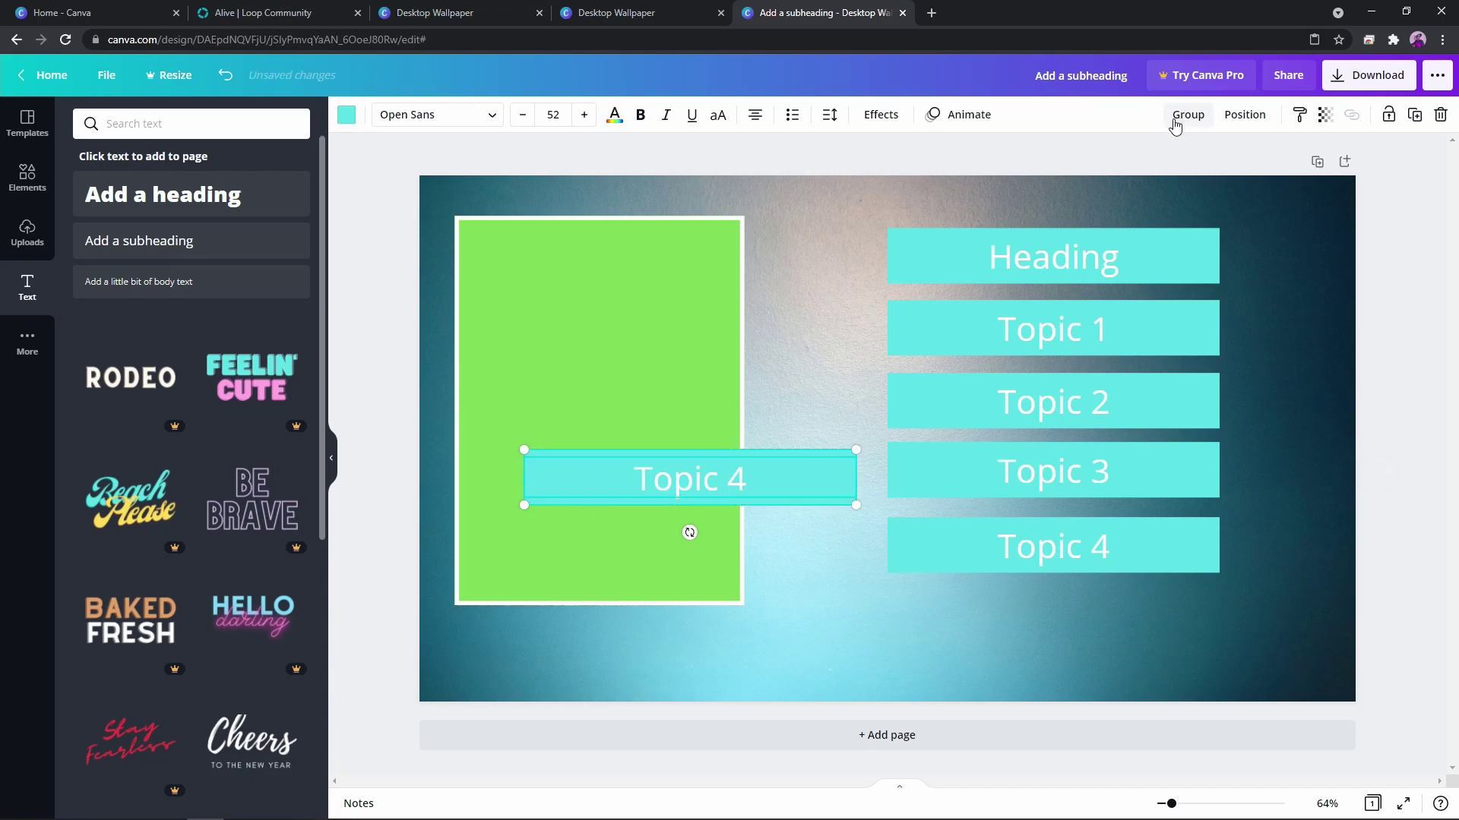
left_click(793, 585)
left_click(714, 478)
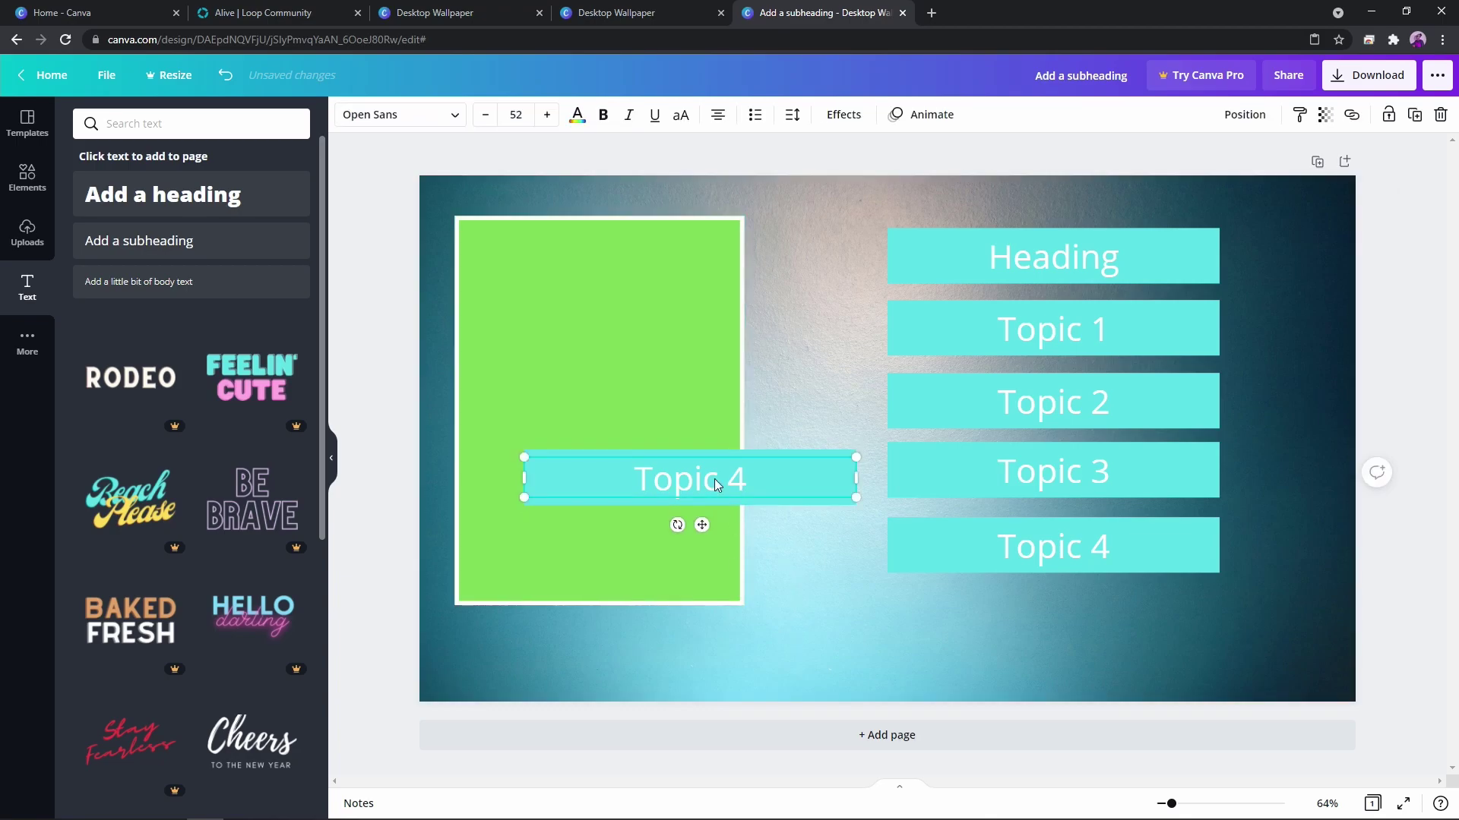
key("Delete")
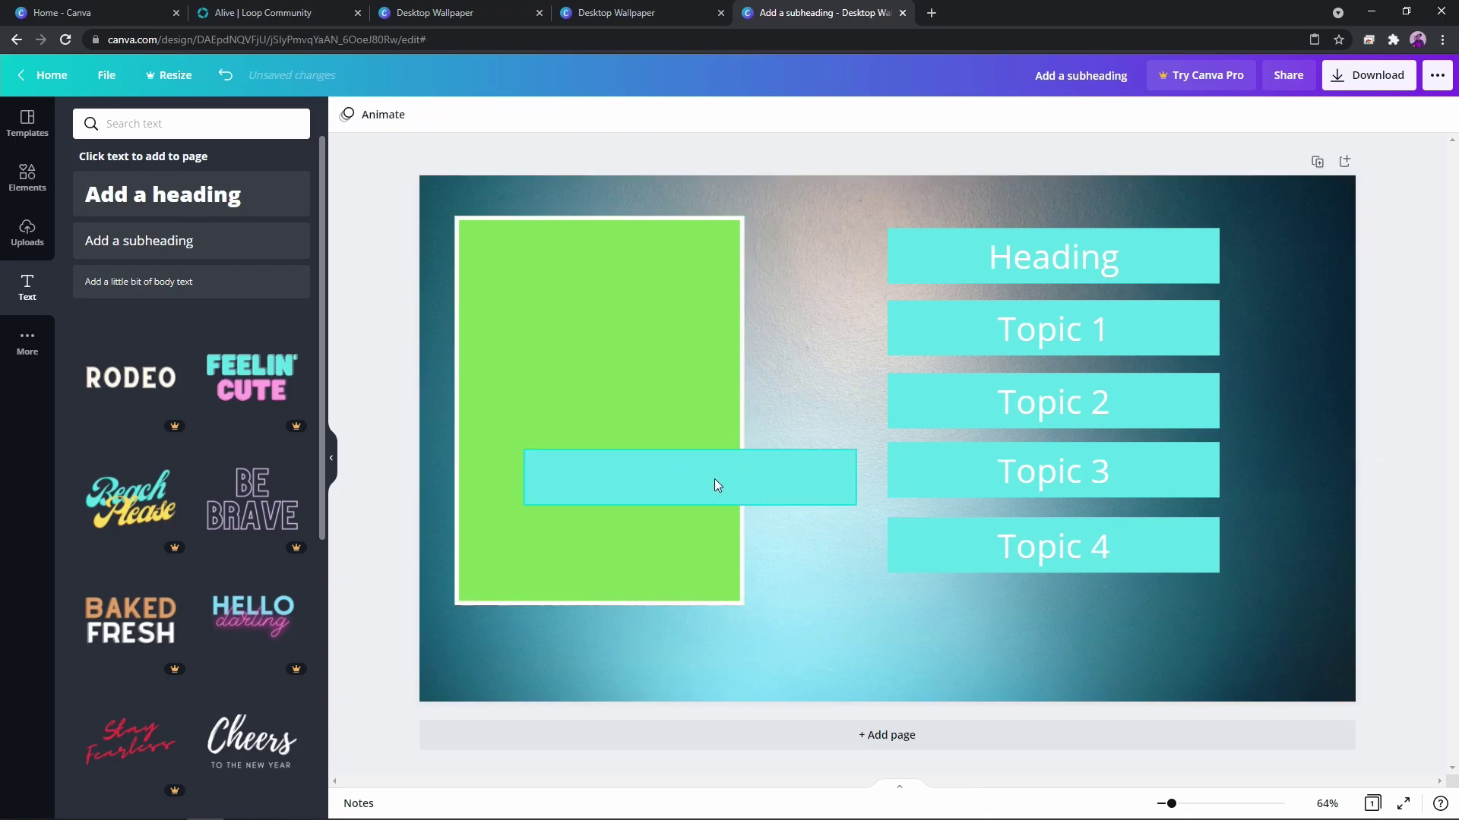
Fill the empty rectangle over the green panel with black and set its transparency to 70.
left_click(714, 479)
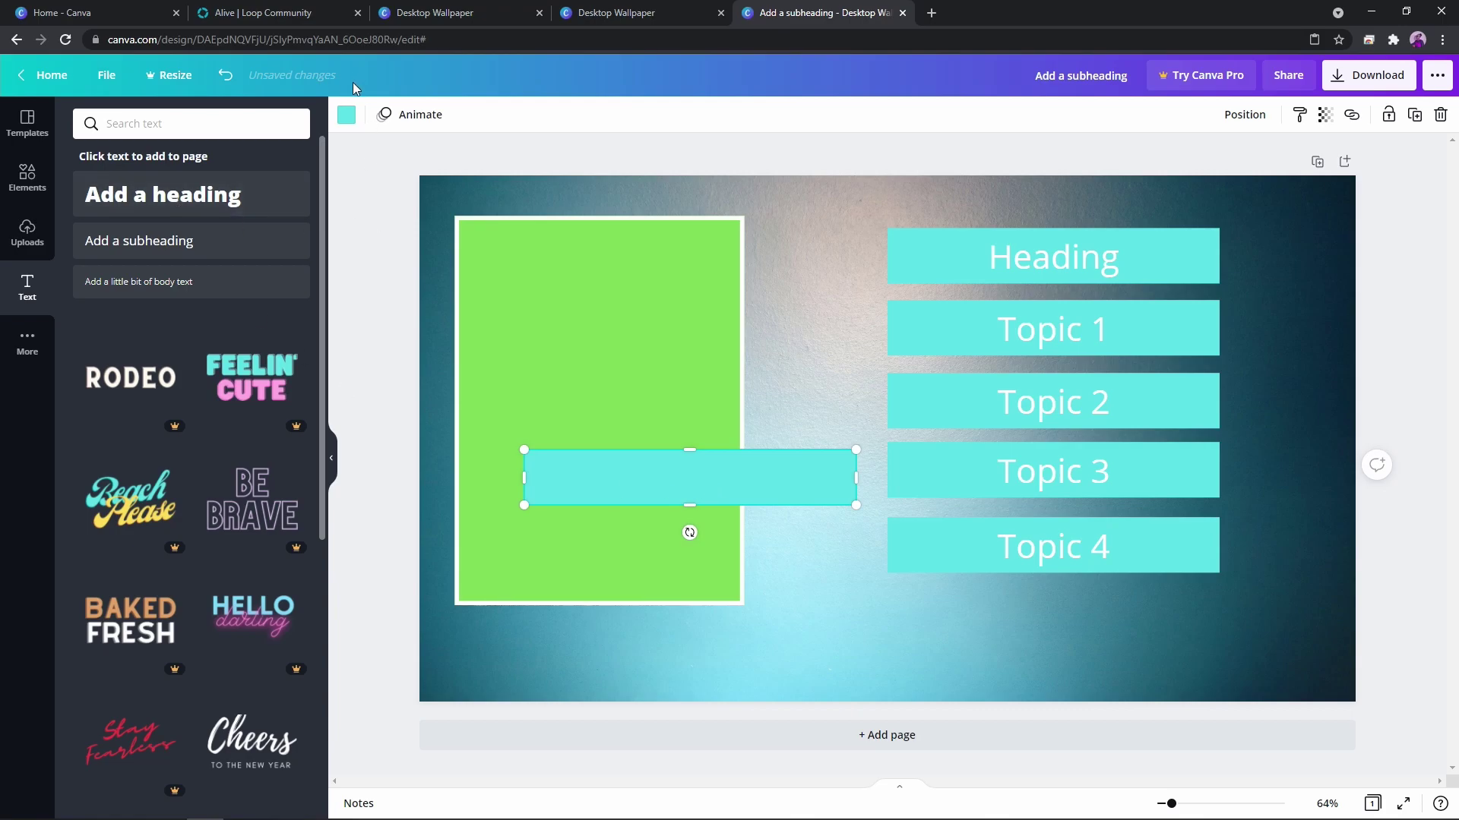
left_click(343, 114)
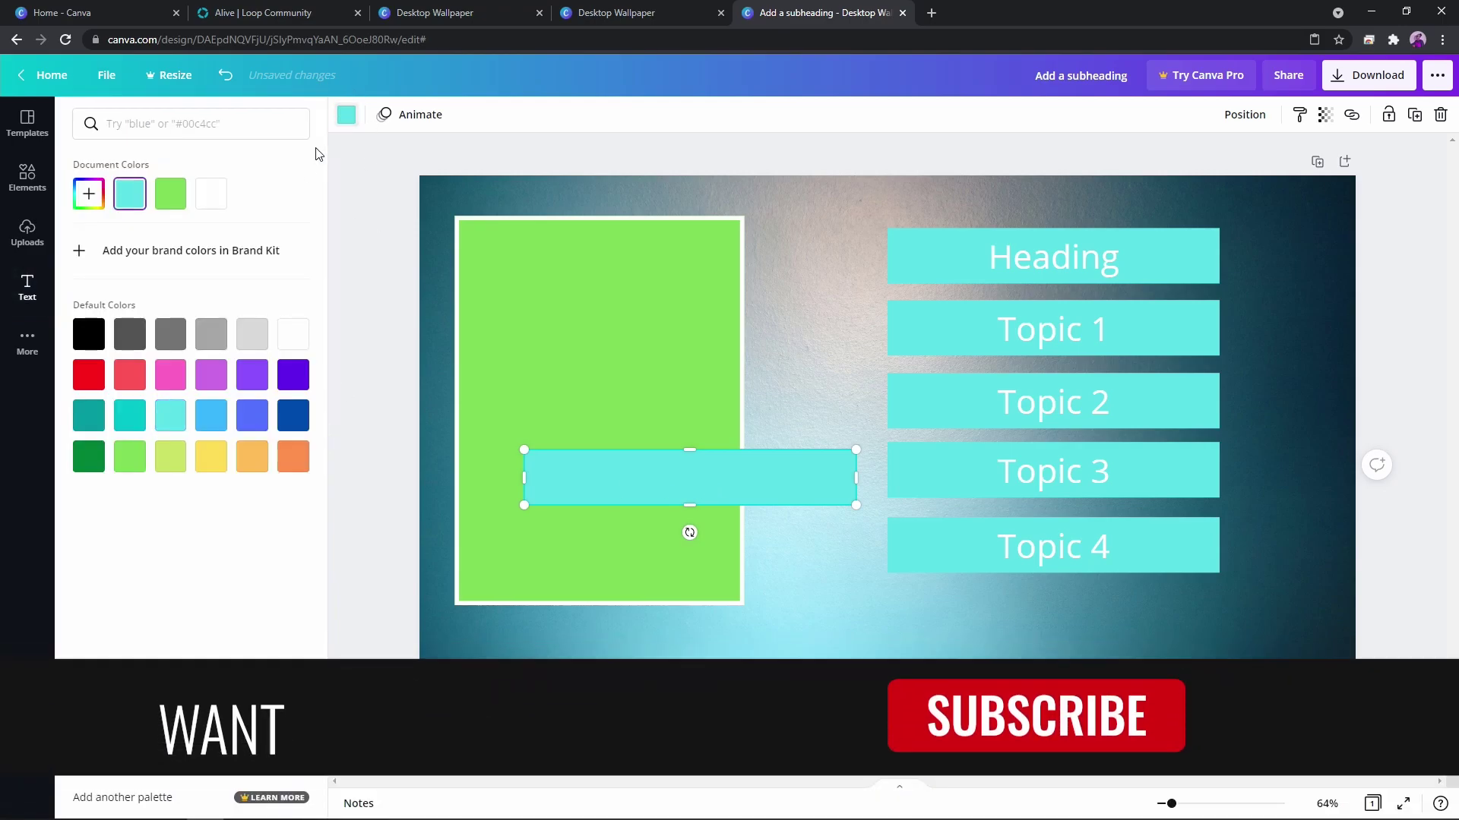
left_click(88, 334)
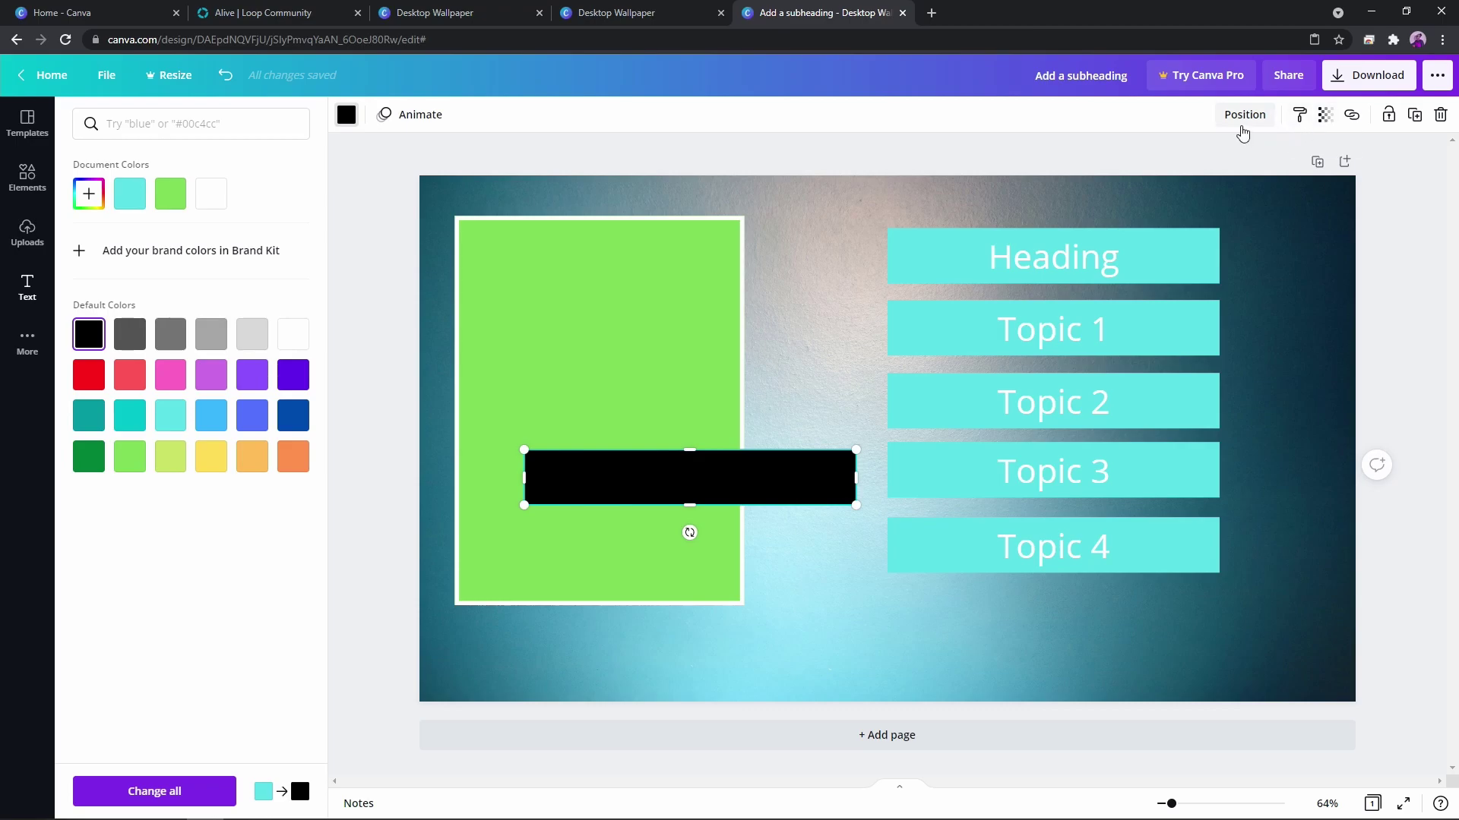
left_click(1327, 117)
double_click(1317, 162)
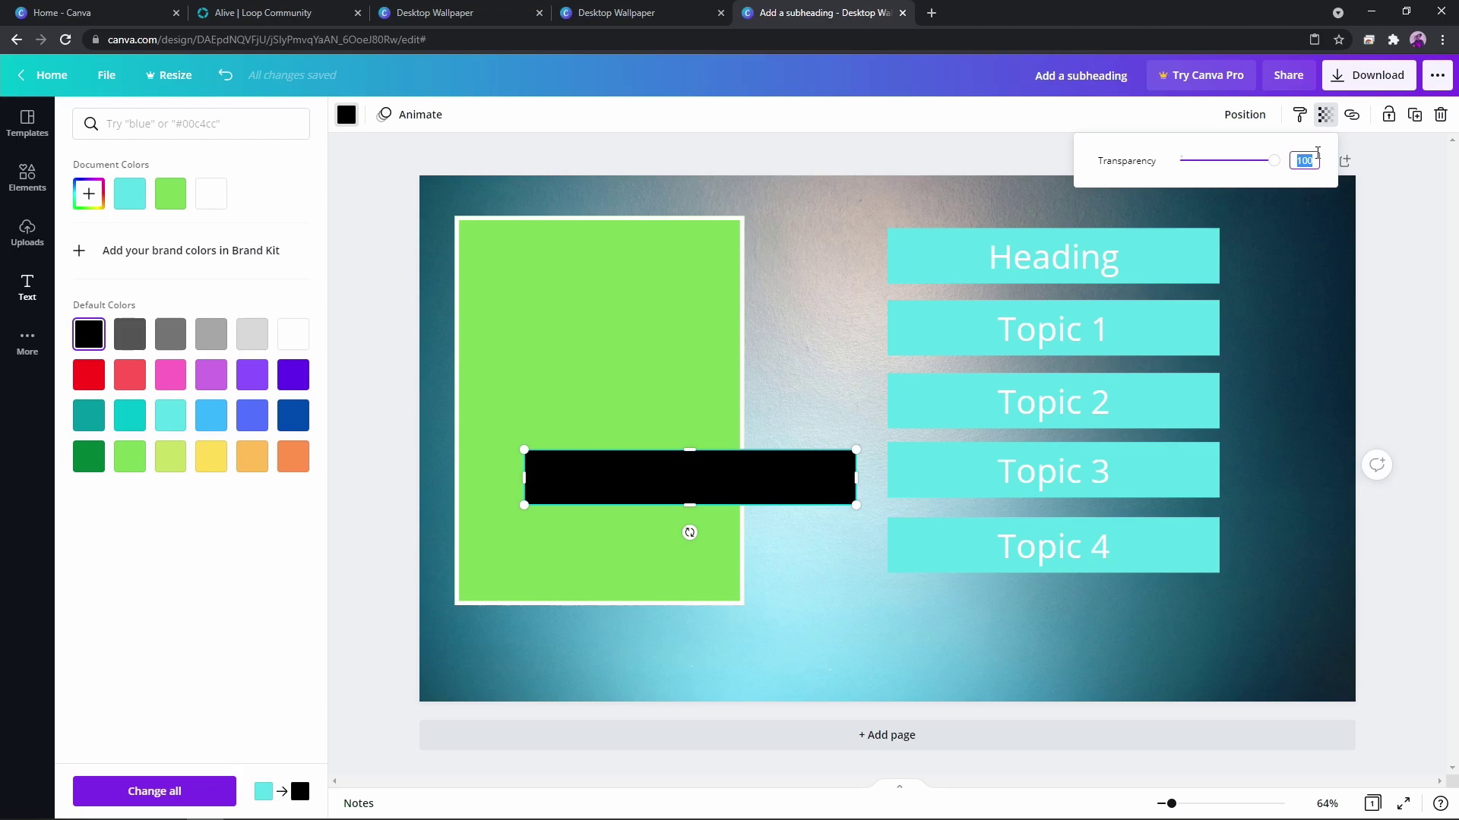
left_click(1325, 114)
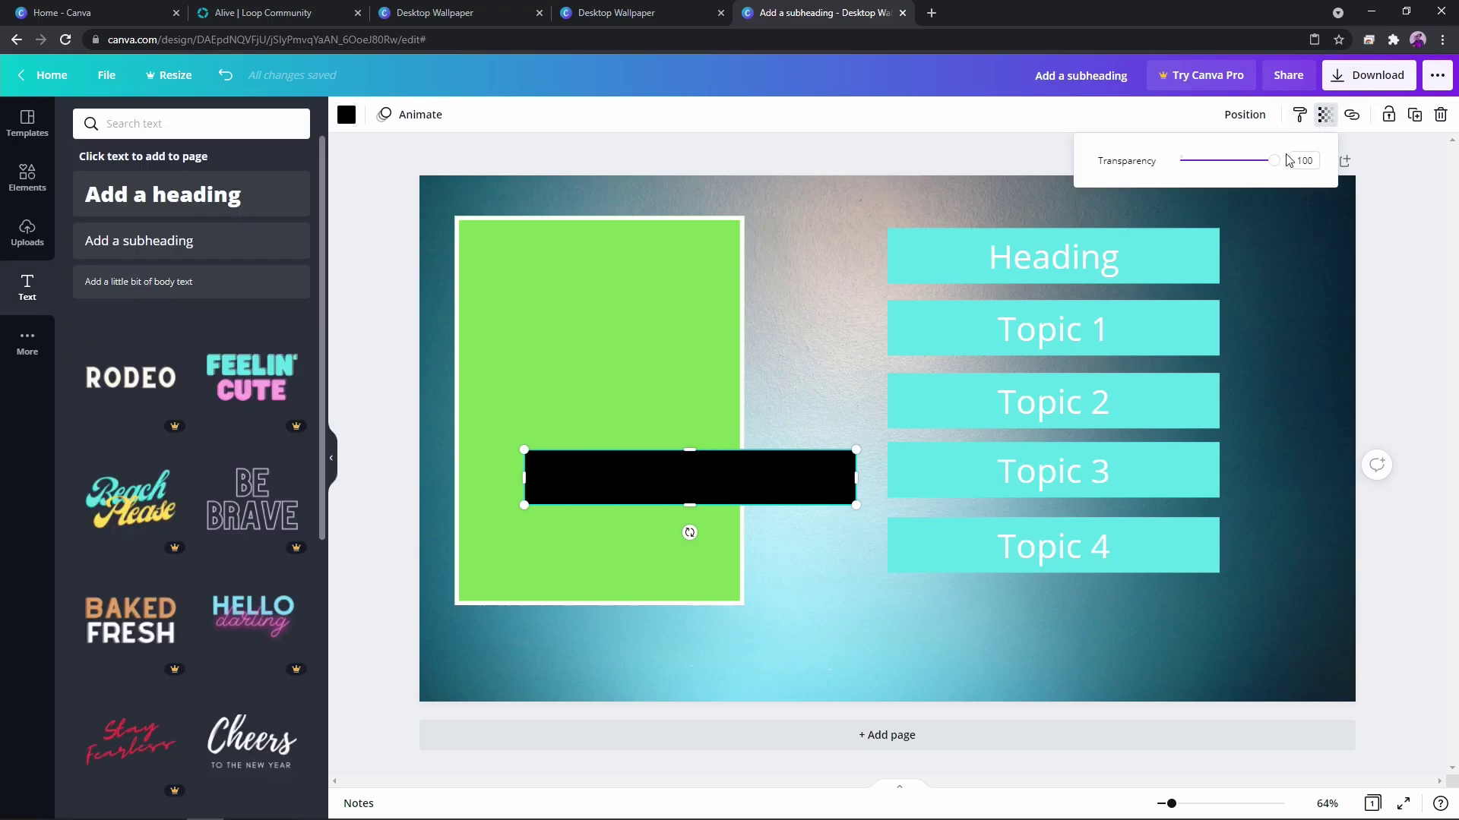
left_click_drag(1274, 167, 1249, 181)
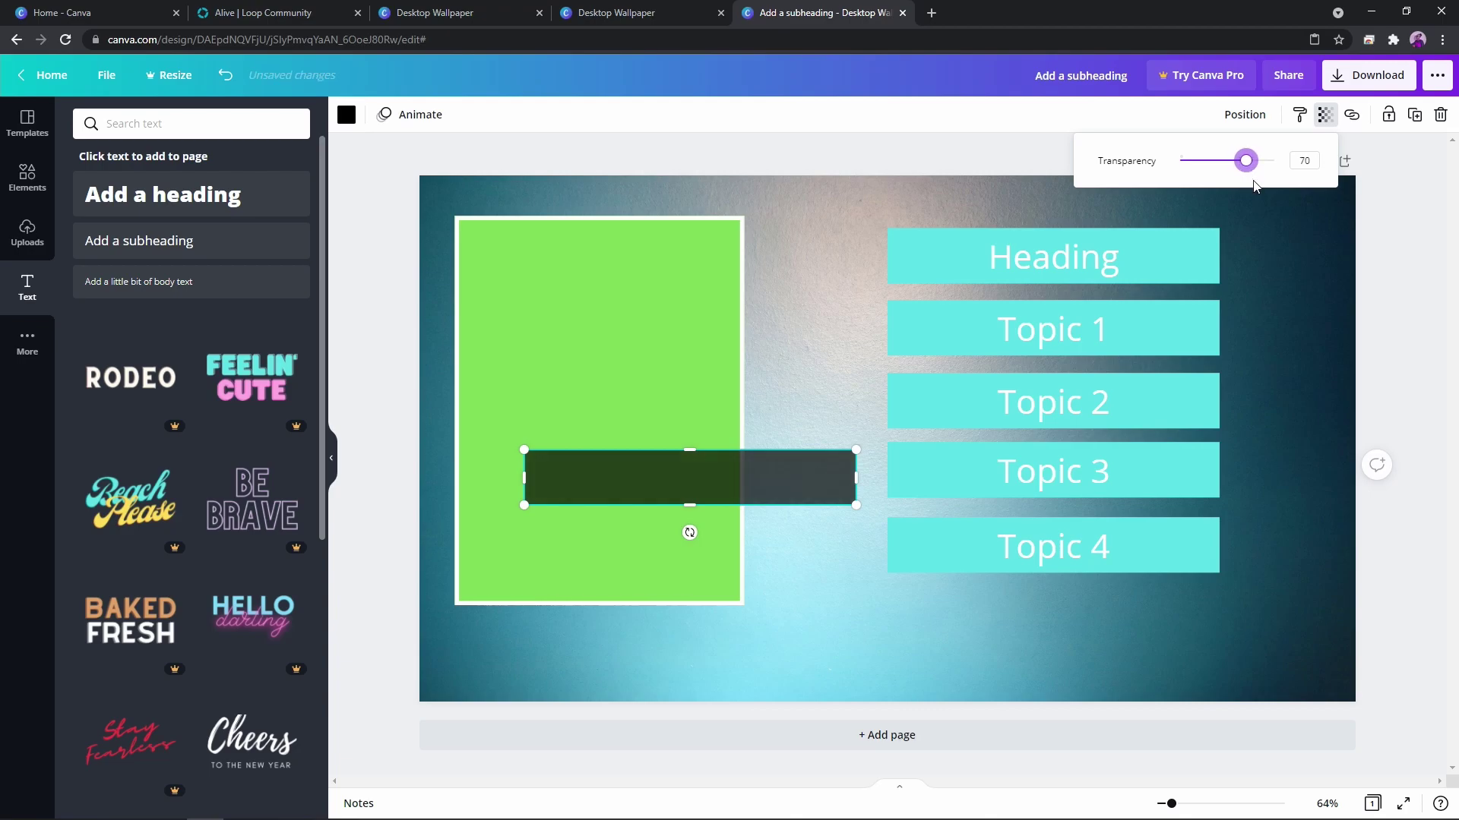
Place the black rectangle exactly over the "Heading" bar and set its transparency to 60.
left_click_drag(762, 495, 1125, 270)
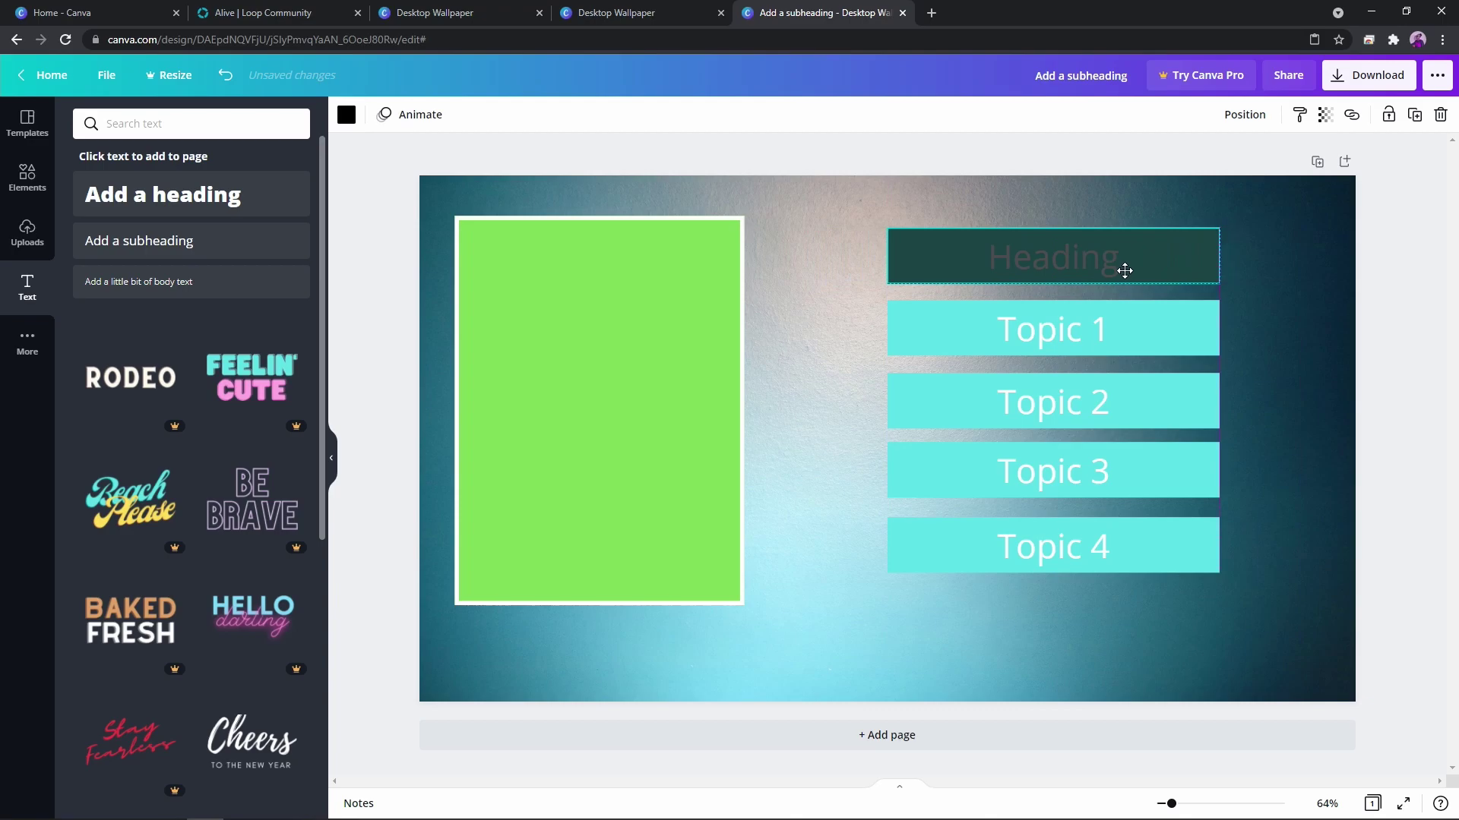
left_click(1325, 115)
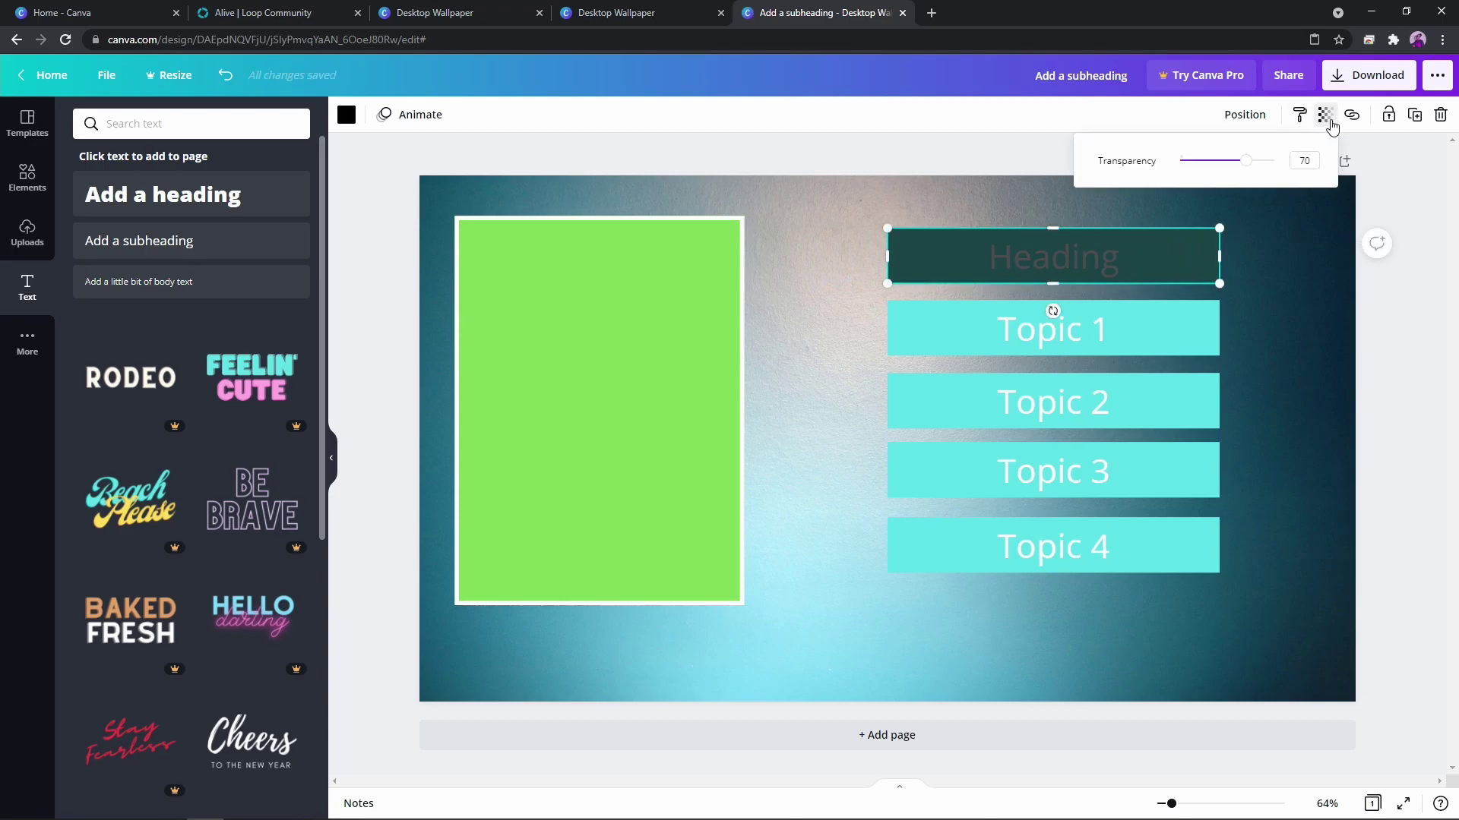
mouse_move(1247, 169)
left_mouse_down()
mouse_move(1226, 163)
mouse_move(1238, 174)
left_mouse_up()
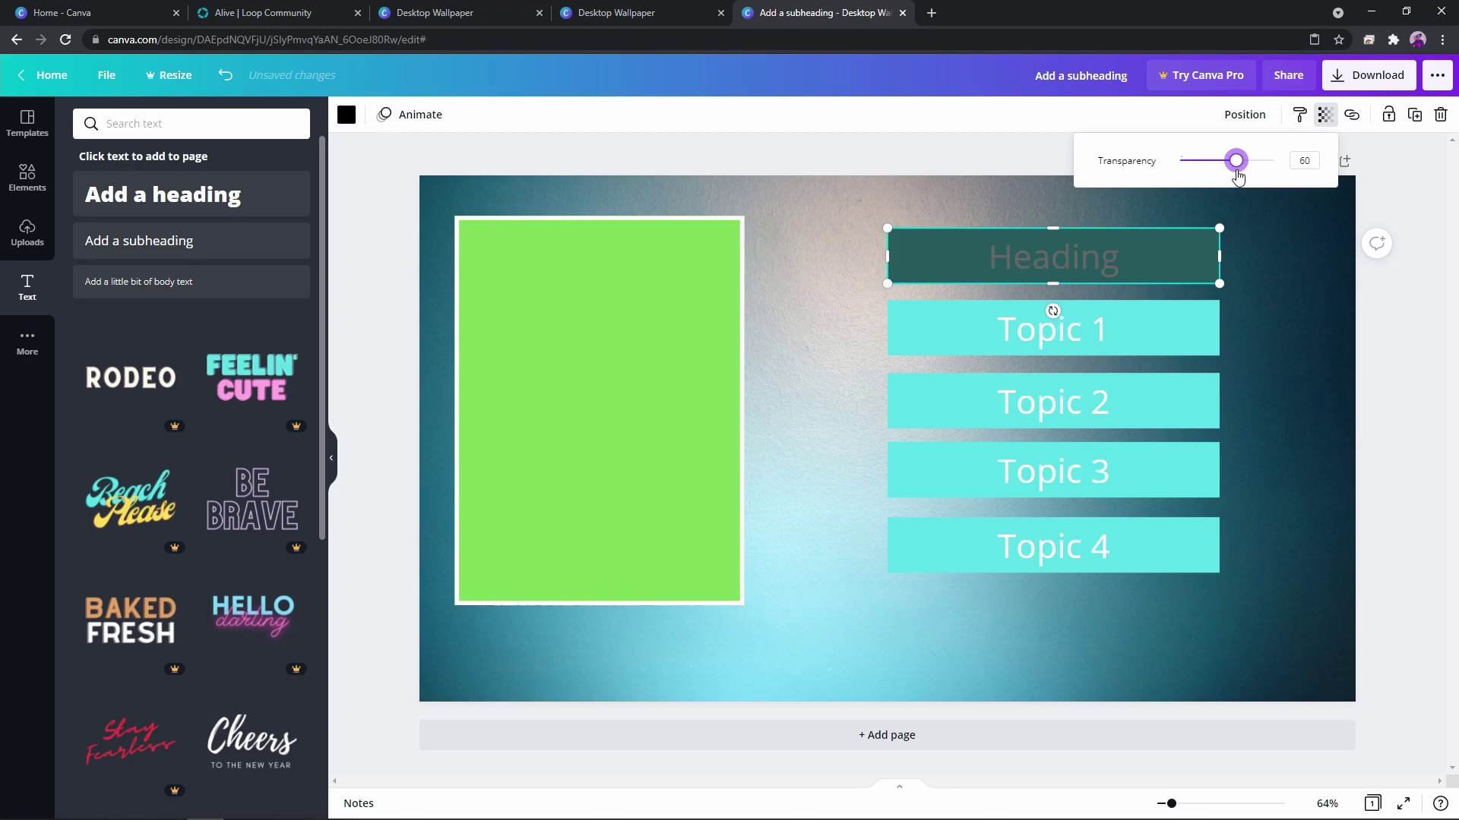
left_click(1283, 325)
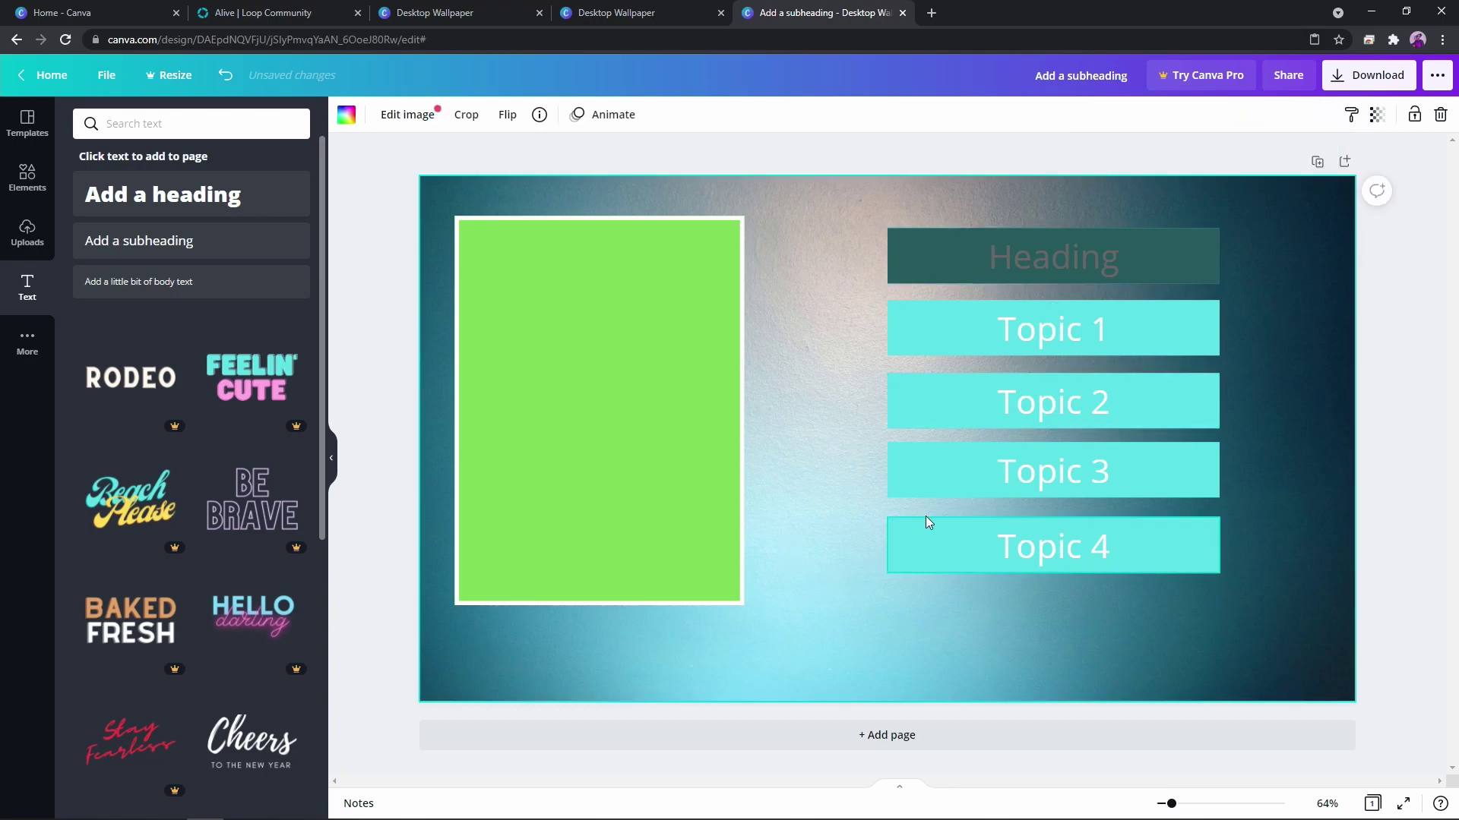
Move the black overlay off the "Heading" bar, duplicate it, and stack both overlays in alignment partly over the green panel.
left_click_drag(1137, 269, 861, 430)
right_click(829, 429)
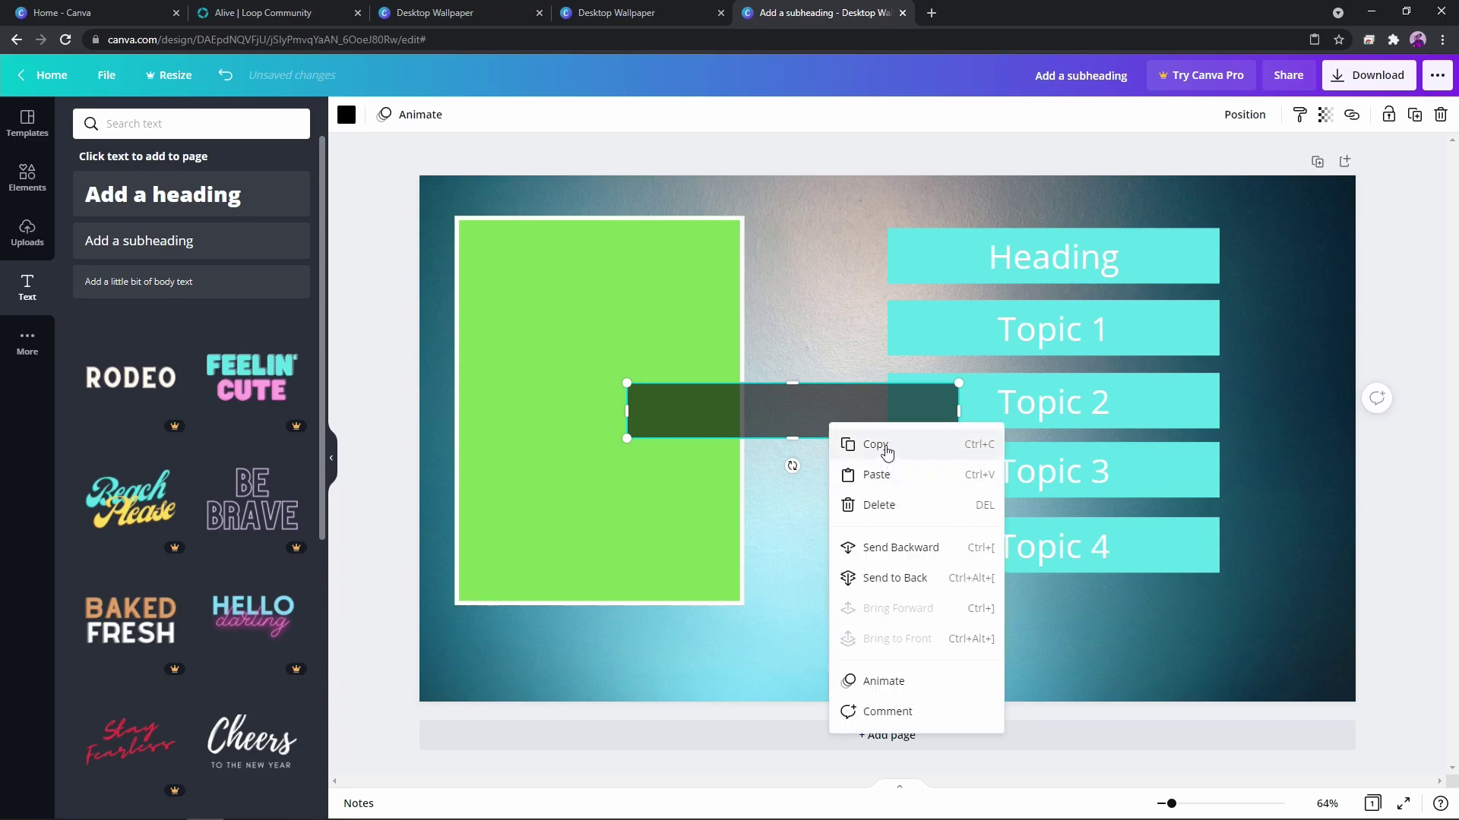
left_click(888, 447)
right_click(804, 322)
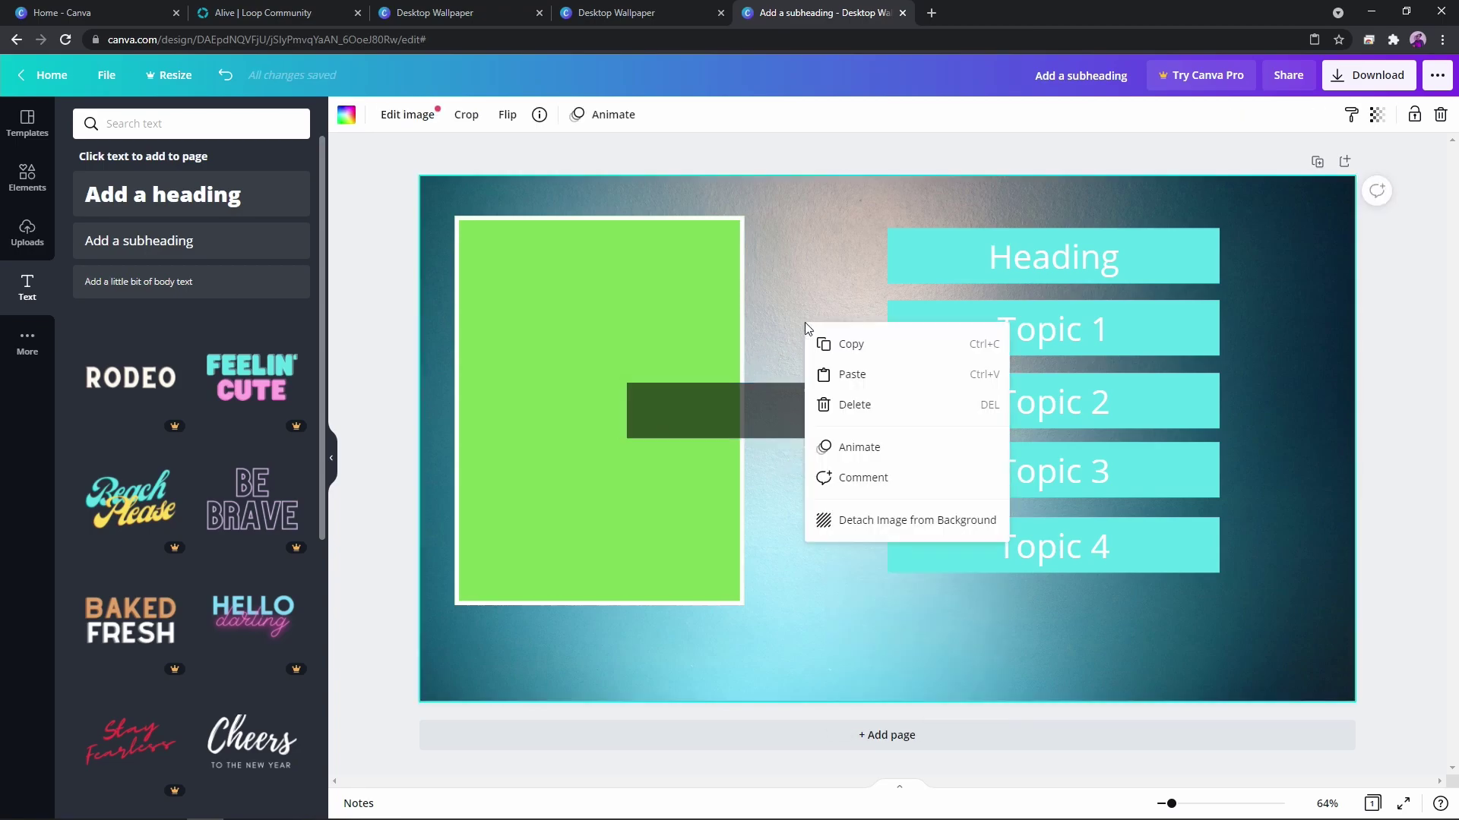
left_click(879, 376)
left_click_drag(925, 382, 686, 348)
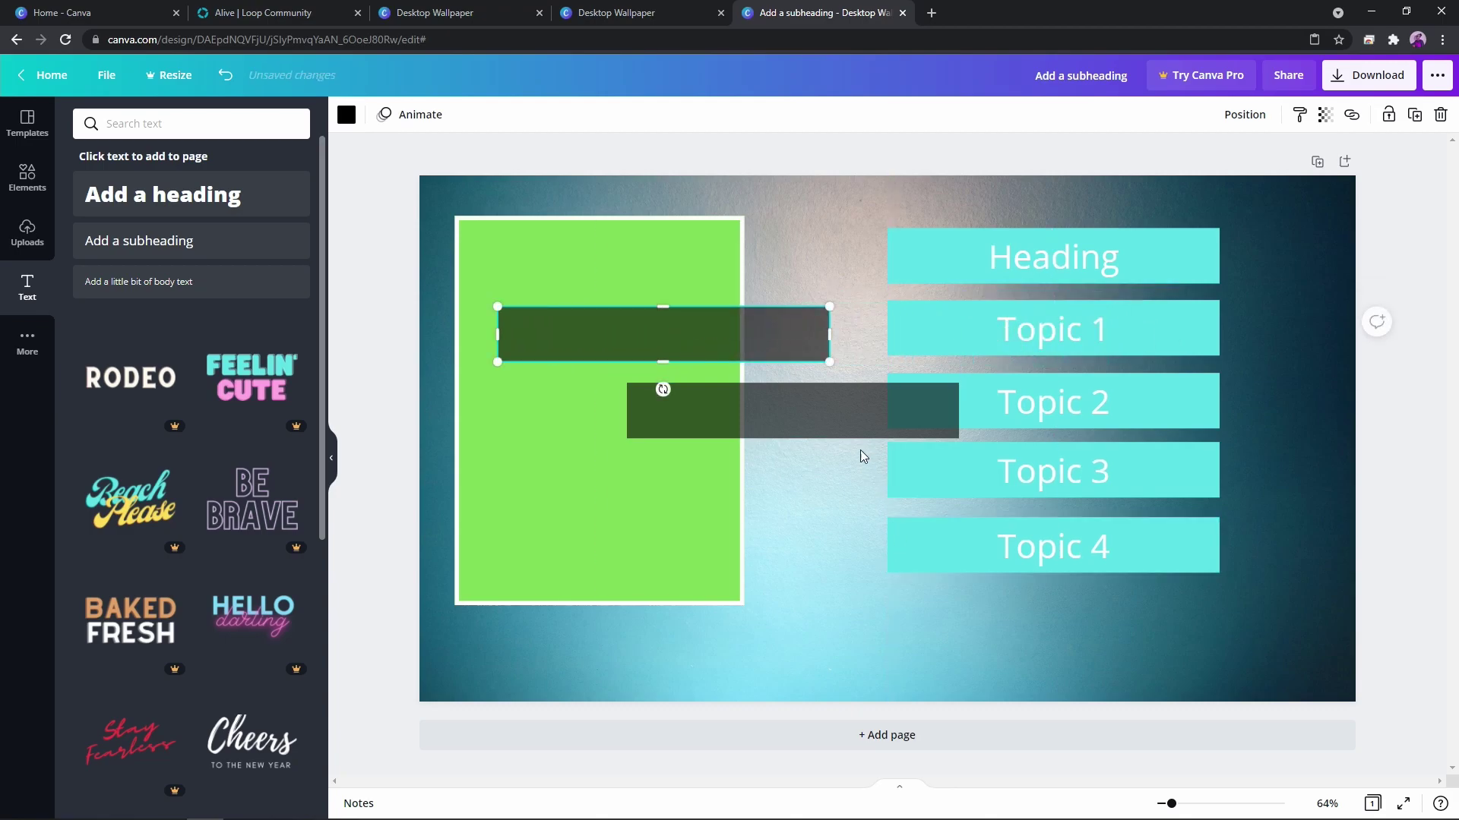
left_click_drag(851, 417, 722, 416)
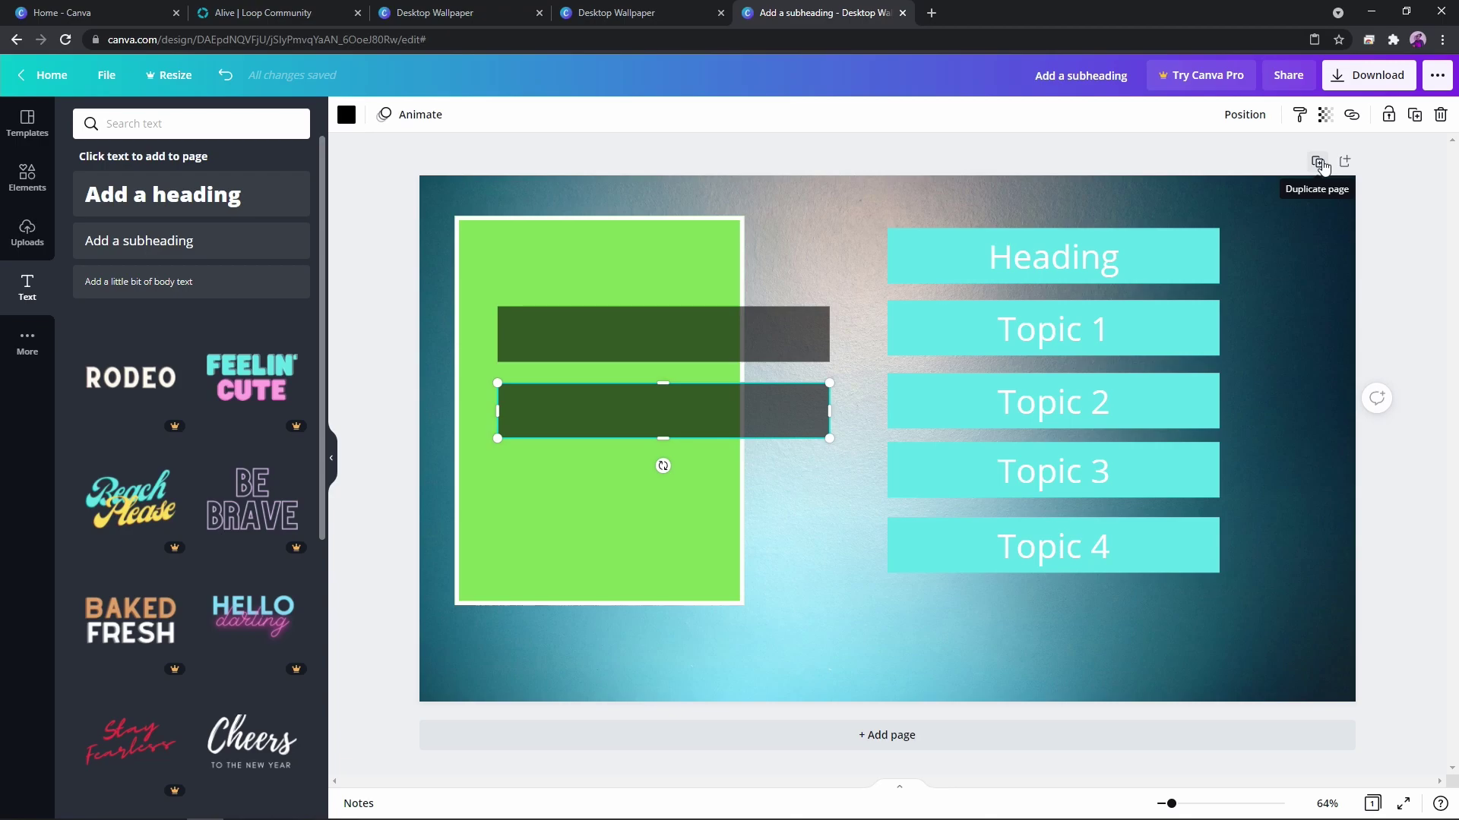
Duplicate the page until the design has five identical pages.
left_click(1319, 162)
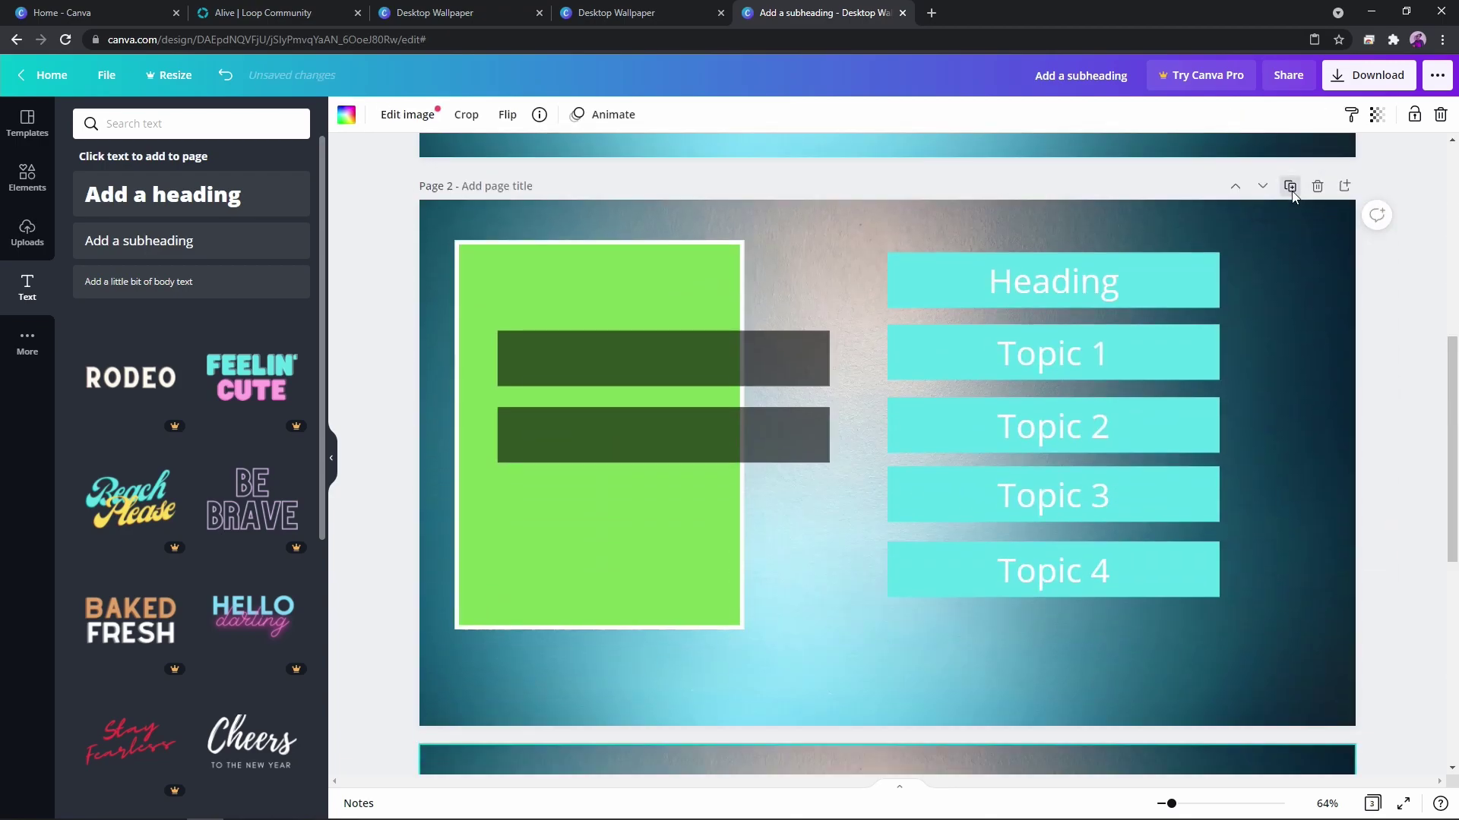
left_click(1289, 210)
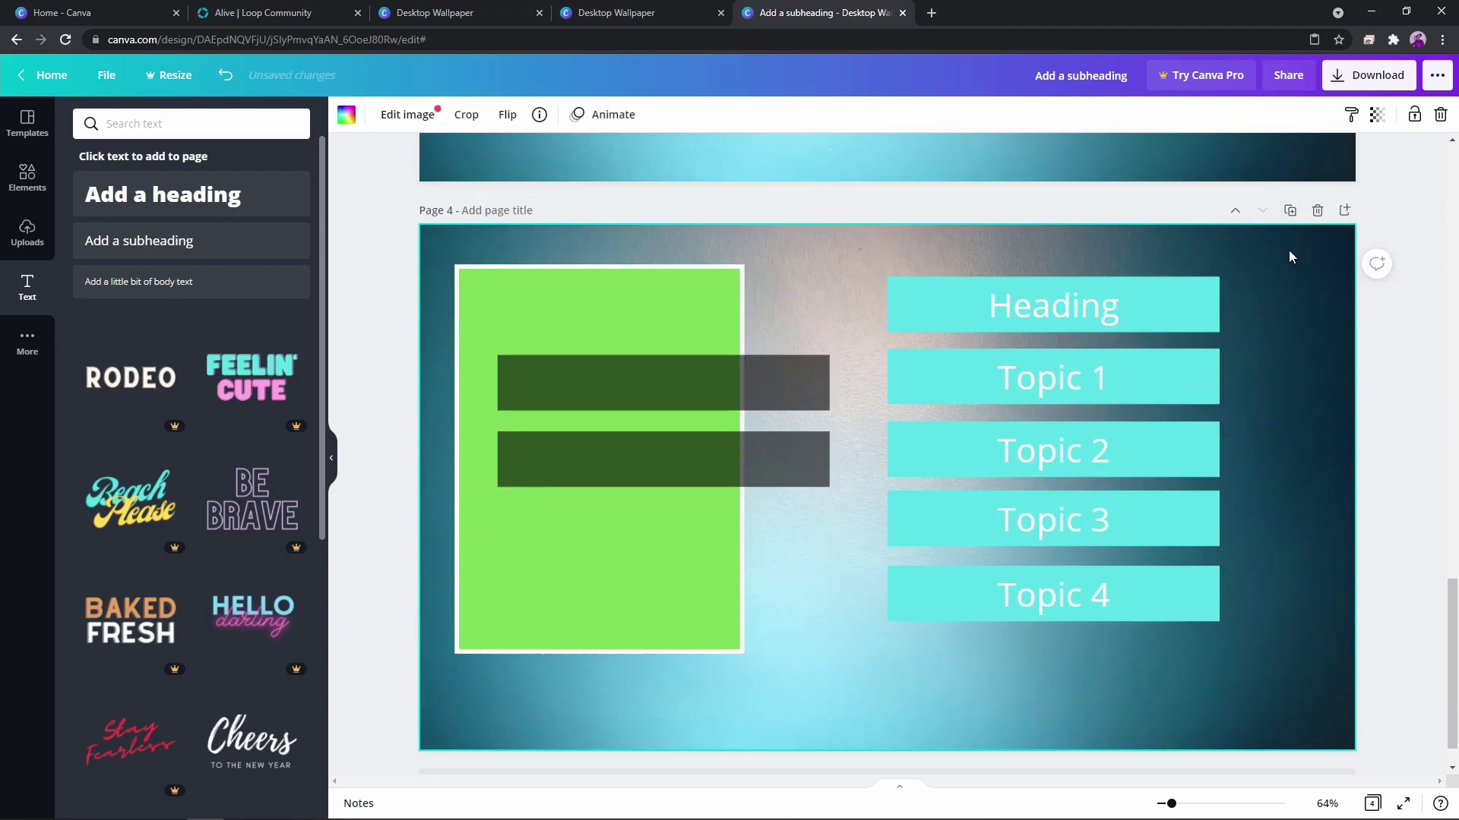
left_click(1289, 210)
On page 1, place the two black overlays exactly over the "Topic 1" and "Topic 2" bars.
scroll(1283, 383, "up", 15)
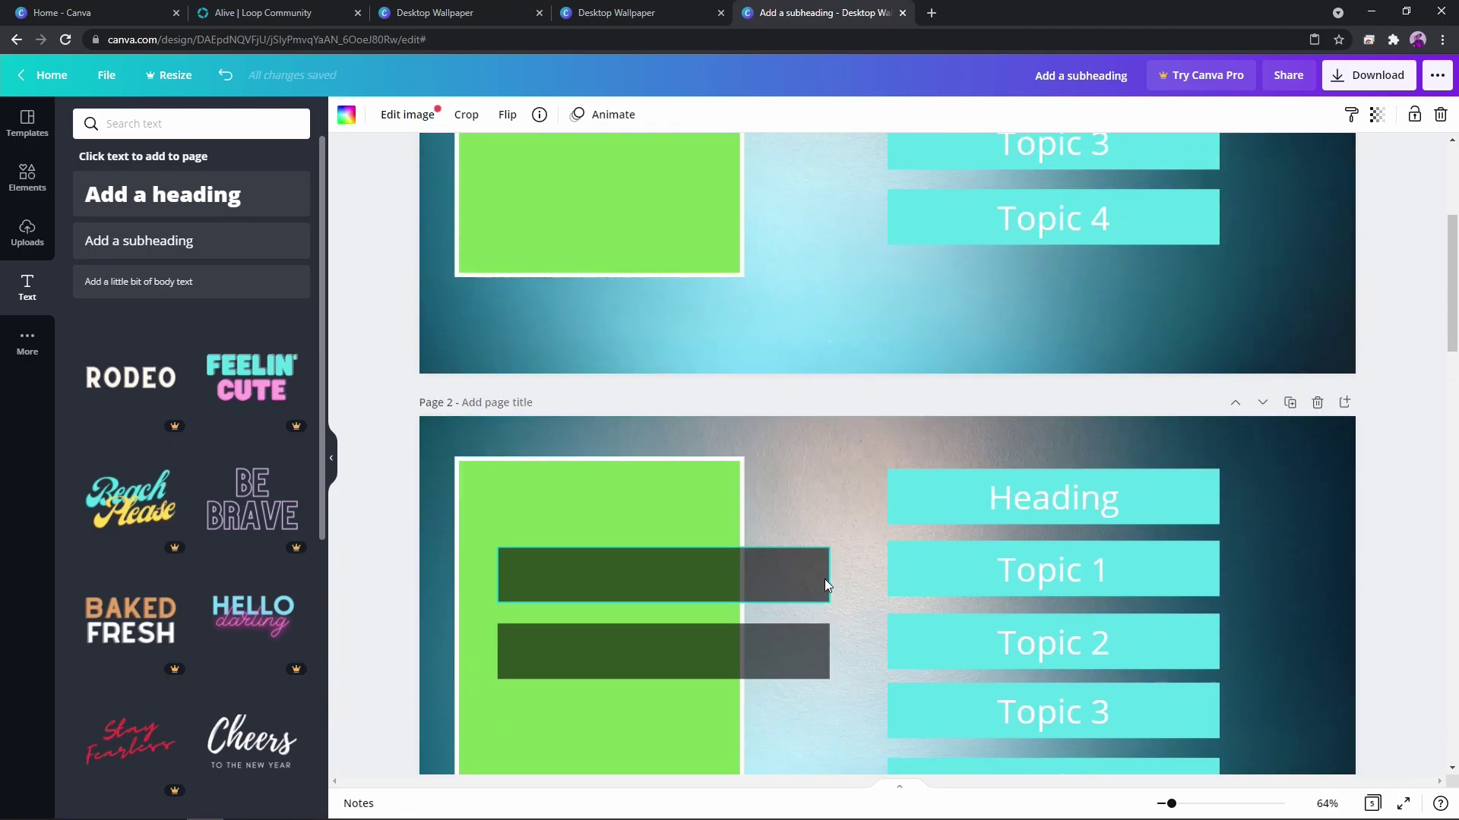
scroll(992, 504, "down", 1)
scroll(1001, 503, "up", 5)
left_click_drag(662, 335, 1049, 330)
left_click_drag(700, 427, 1085, 403)
Paste two more black overlays on page 1 and place them over the "Topic 3" and "Topic 4" bars.
right_click(781, 407)
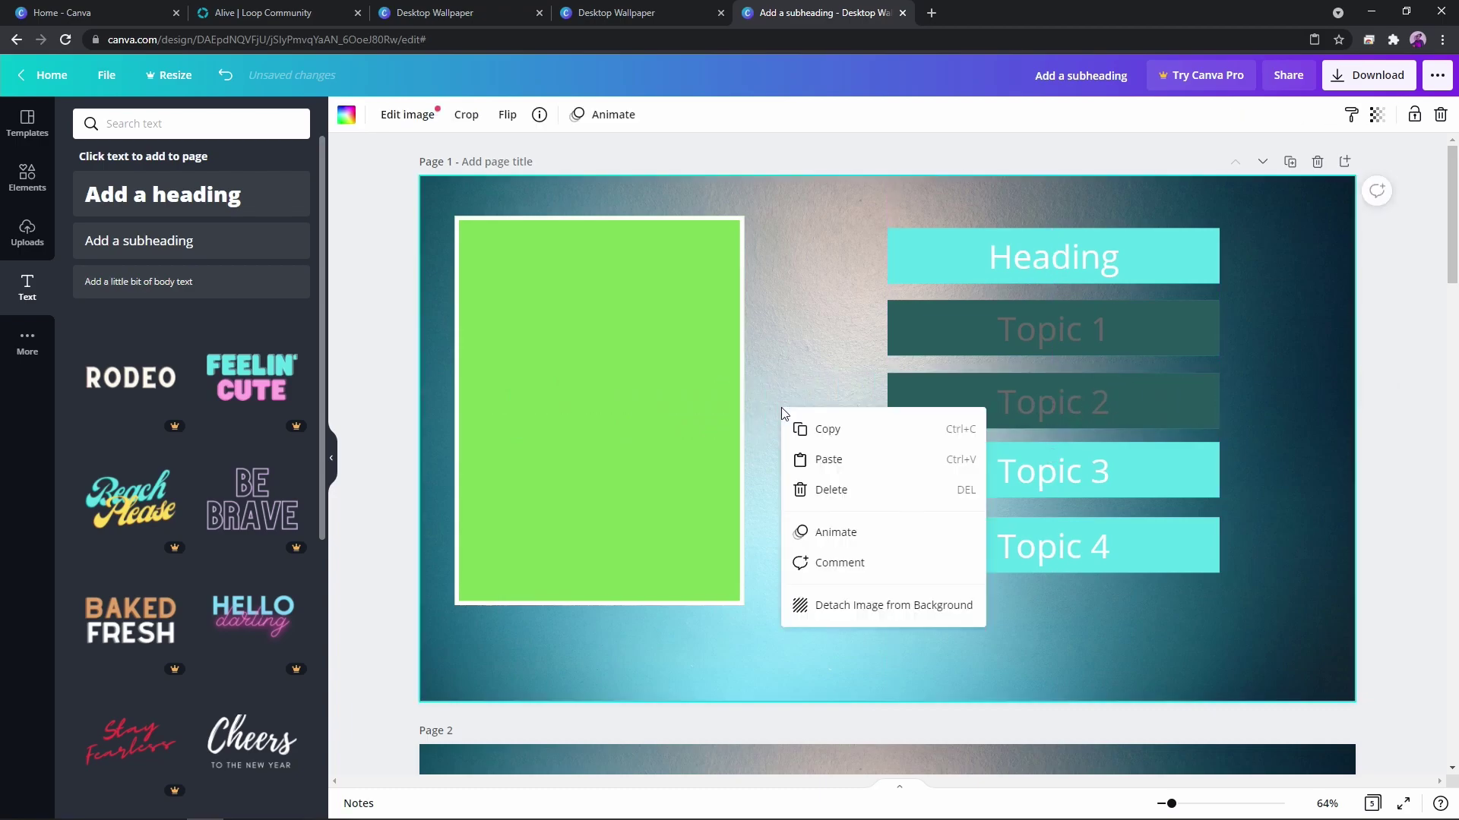
left_click(824, 459)
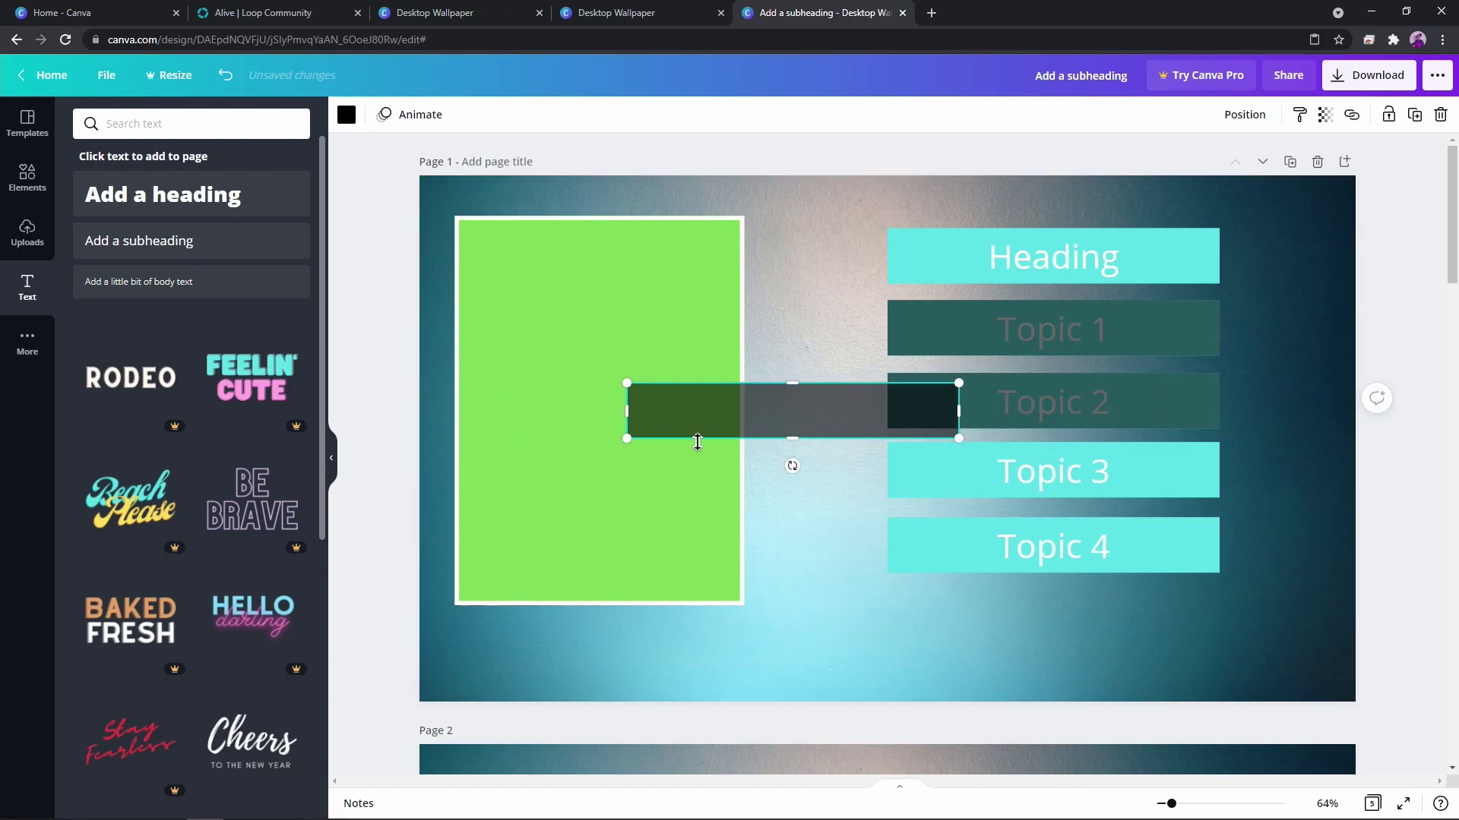
right_click(623, 503)
left_click(717, 560)
left_click_drag(737, 428, 987, 549)
left_click_drag(797, 408, 1057, 471)
left_click(1292, 509)
scroll(1261, 503, "down", 5)
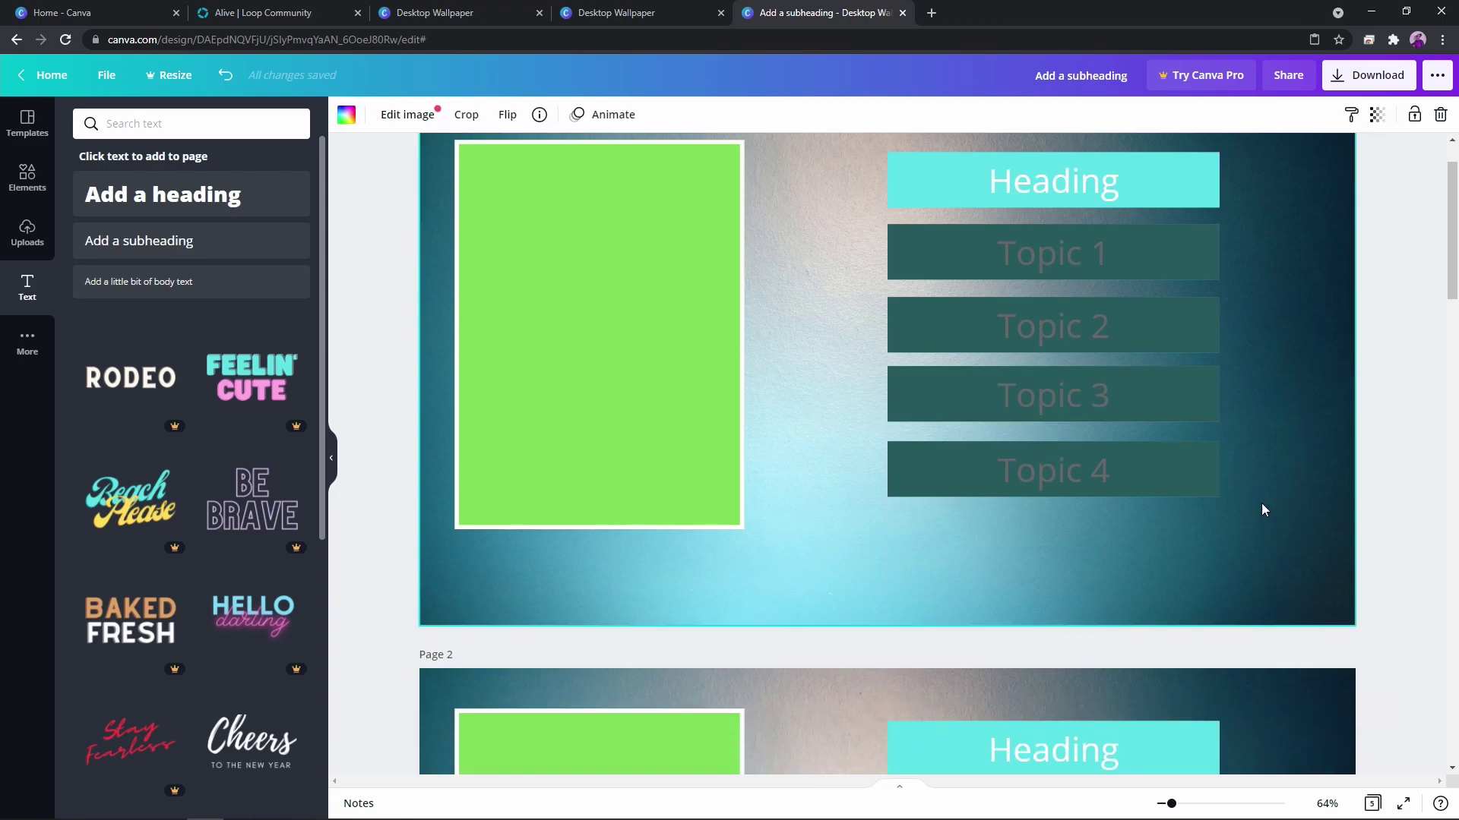
On page 2, paste a third black overlay and place the three overlays exactly over the "Topic 2", "Topic 3" and "Topic 4" bars.
scroll(1246, 509, "up", 3)
scroll(1098, 540, "down", 3)
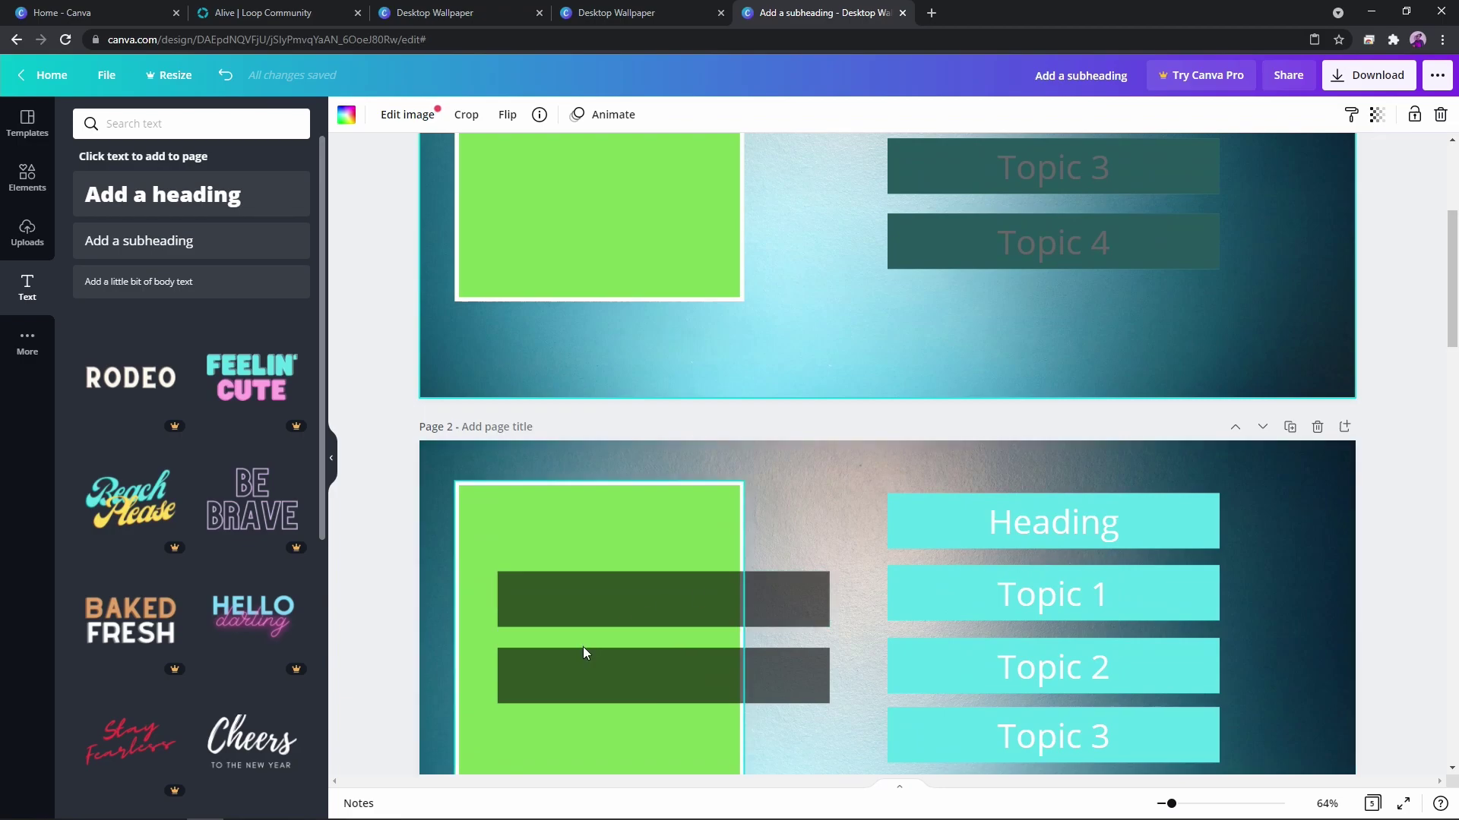
scroll(631, 605, "down", 2)
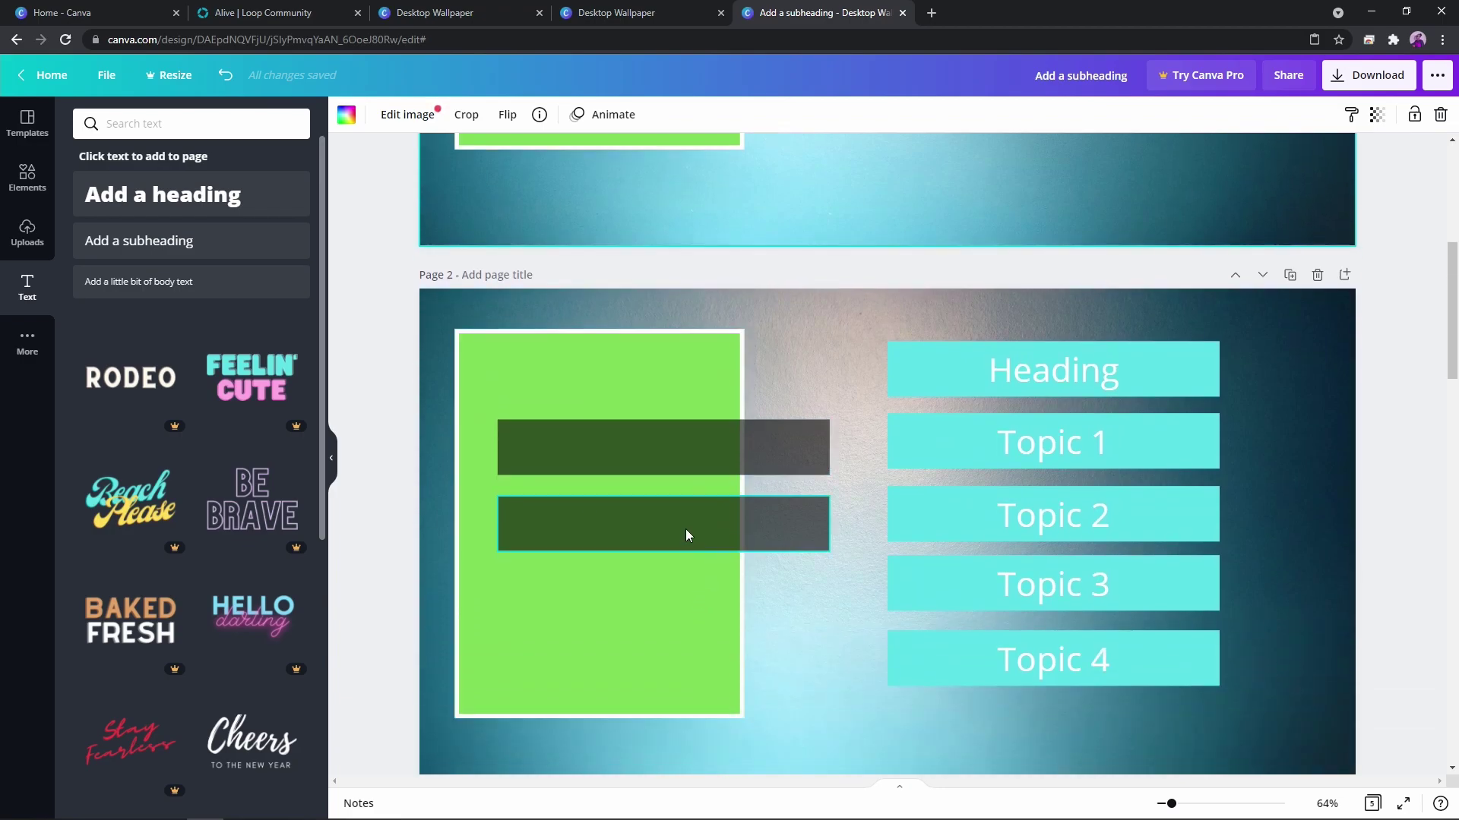
scroll(685, 536, "down", 2)
right_click(685, 535)
left_click(756, 564)
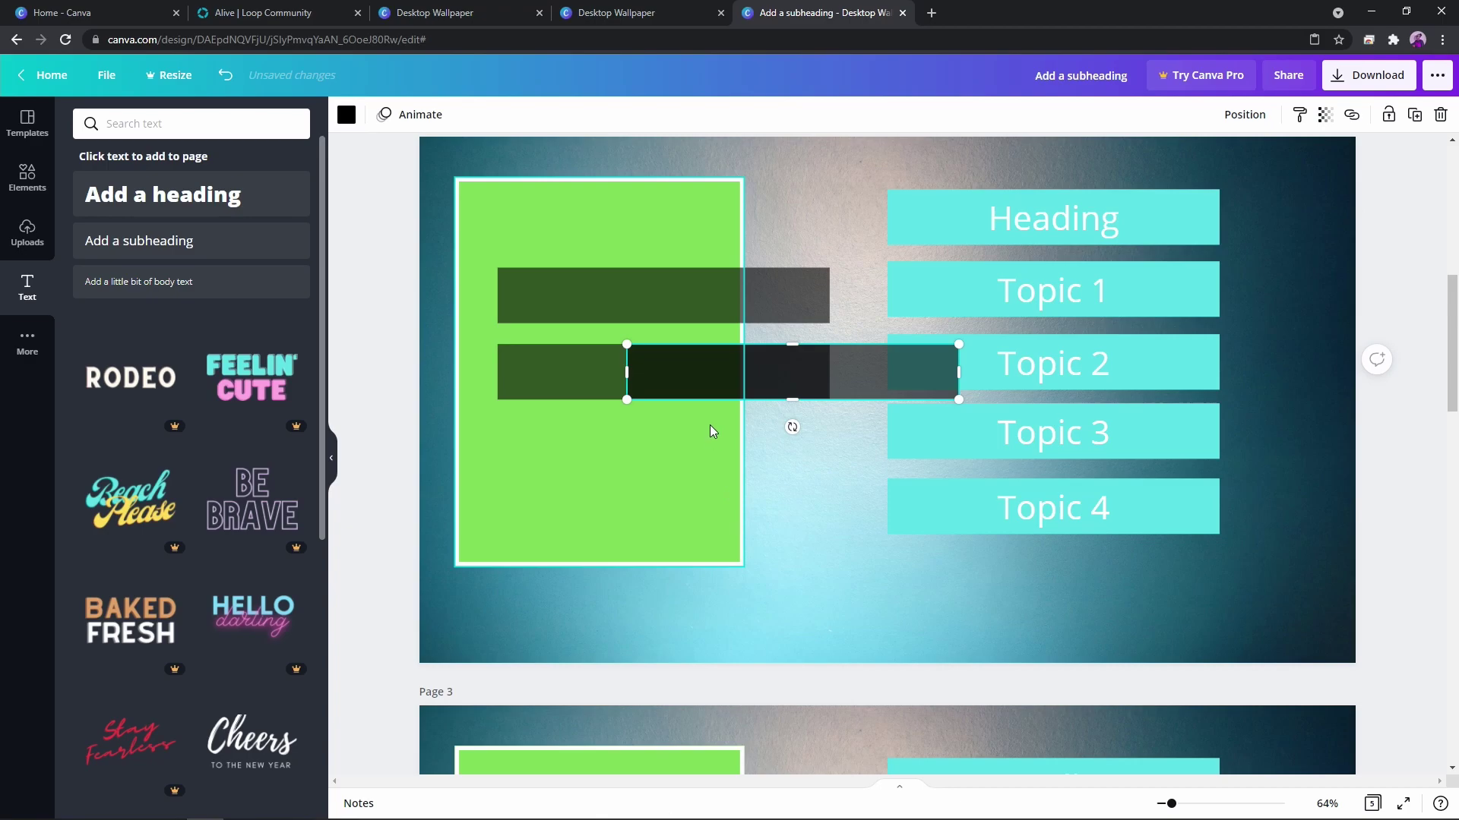
left_click_drag(752, 384, 1011, 511)
left_click_drag(740, 297, 1109, 359)
left_click_drag(700, 377, 1101, 433)
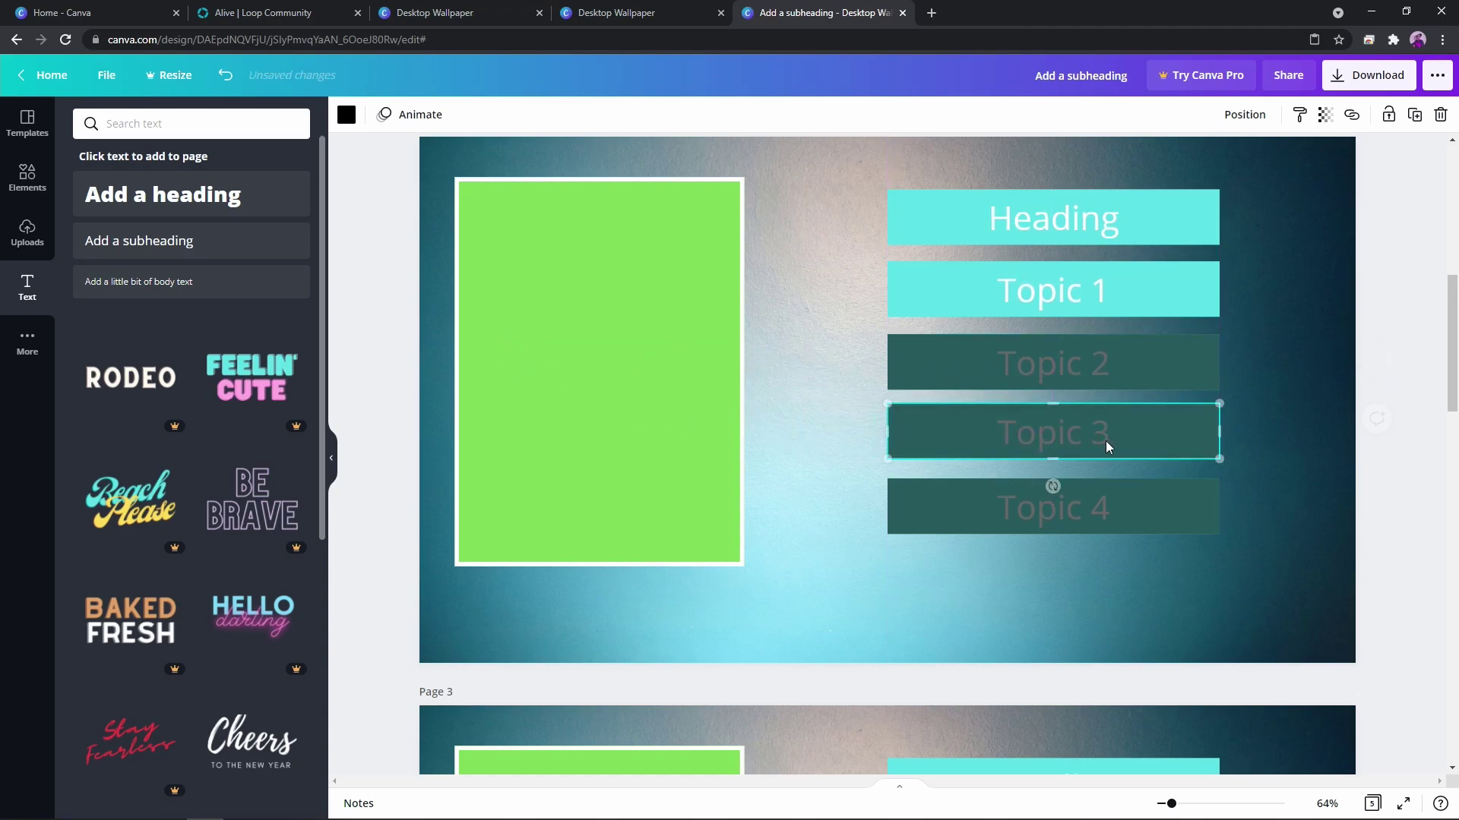
On page 3, place the two black overlays over the "Topic 3" and "Topic 4" bars and paste a third over "Topic 1".
scroll(1113, 512, "down", 2)
scroll(1114, 513, "down", 5)
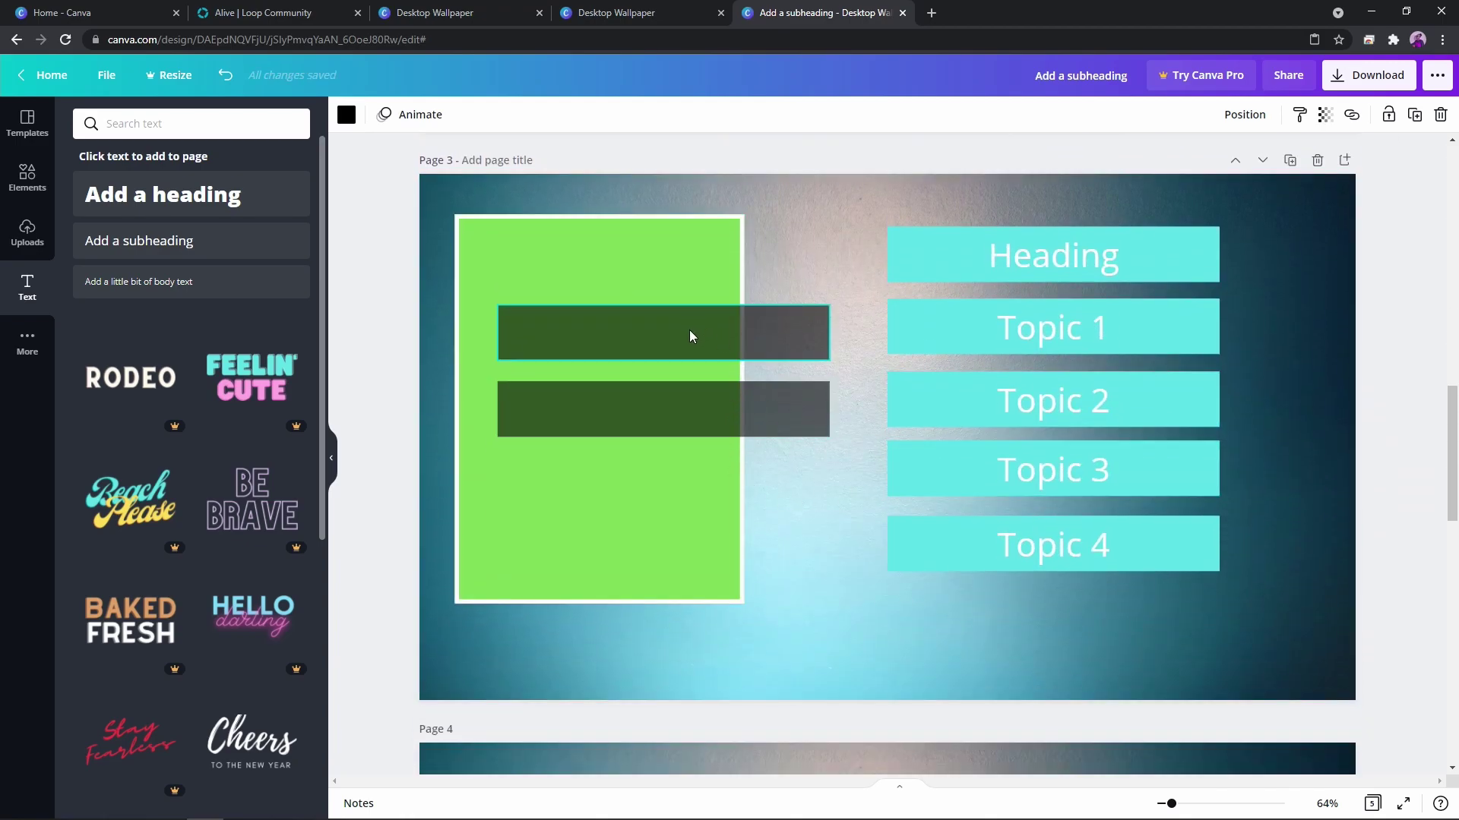
left_click_drag(667, 408, 1056, 468)
left_click_drag(737, 347, 1129, 557)
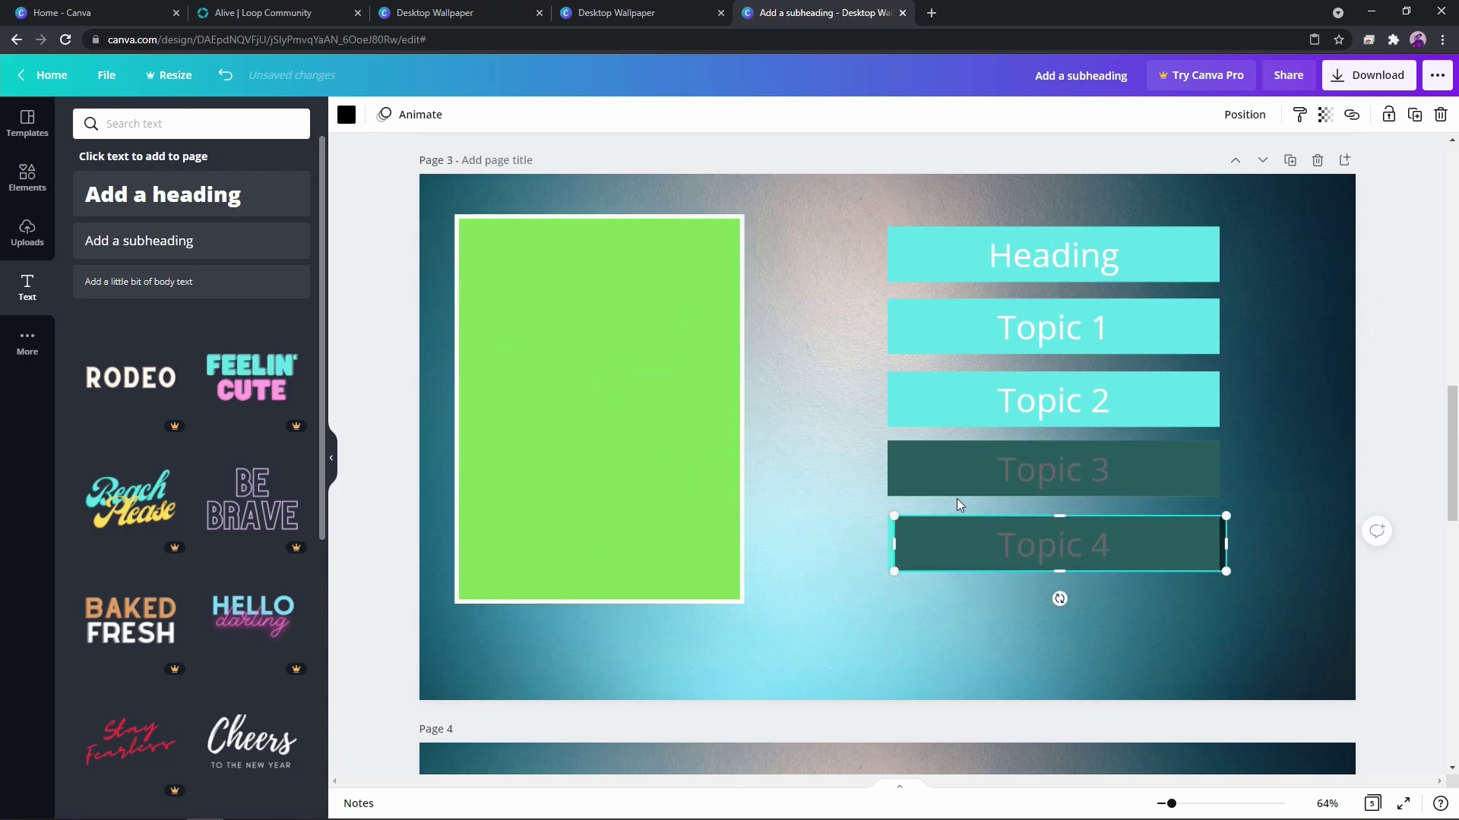
left_click_drag(990, 543, 984, 541)
left_click(599, 443)
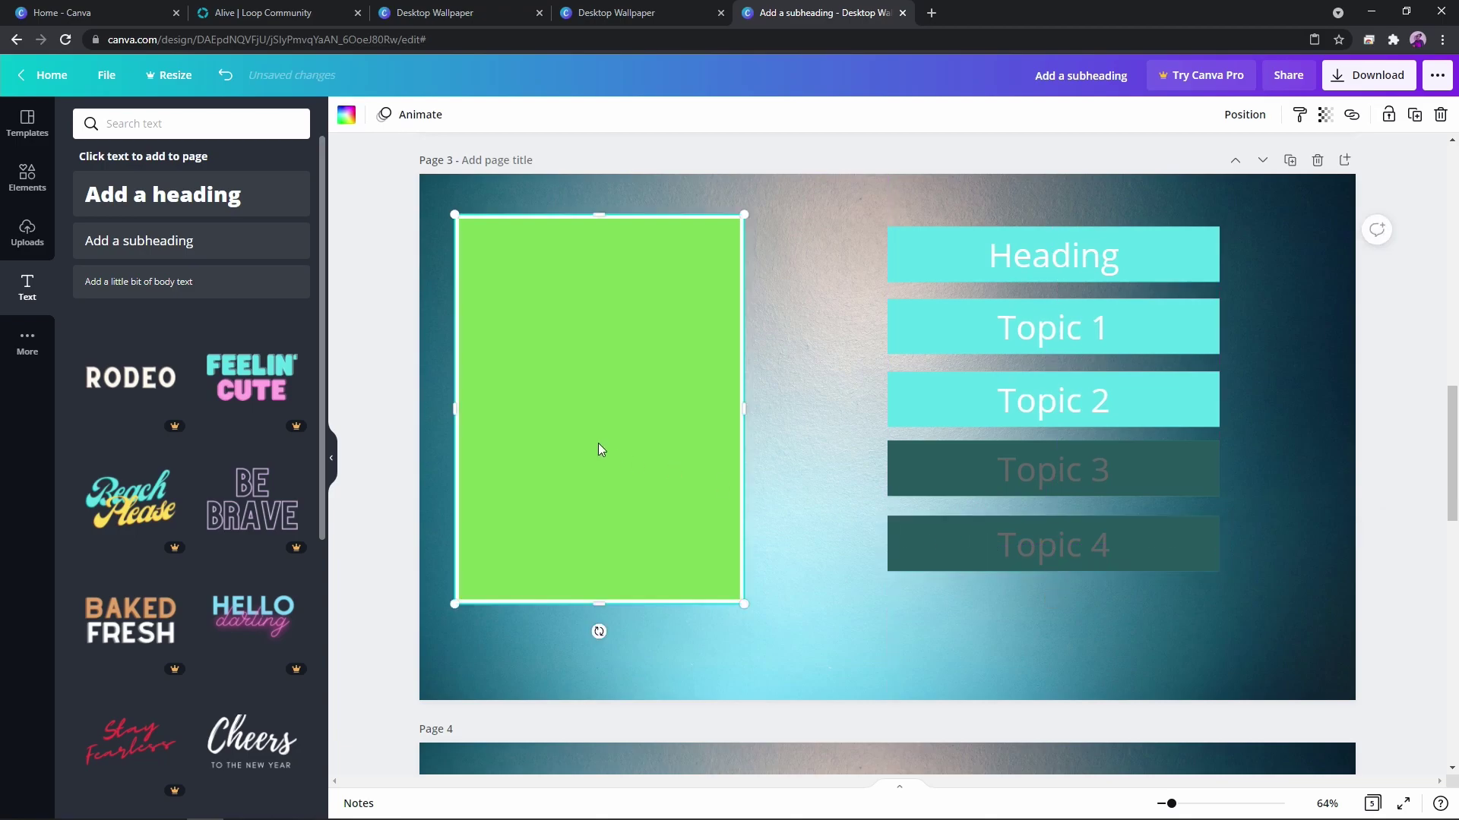
right_click(598, 444)
left_click(666, 494)
left_click_drag(730, 421, 1018, 348)
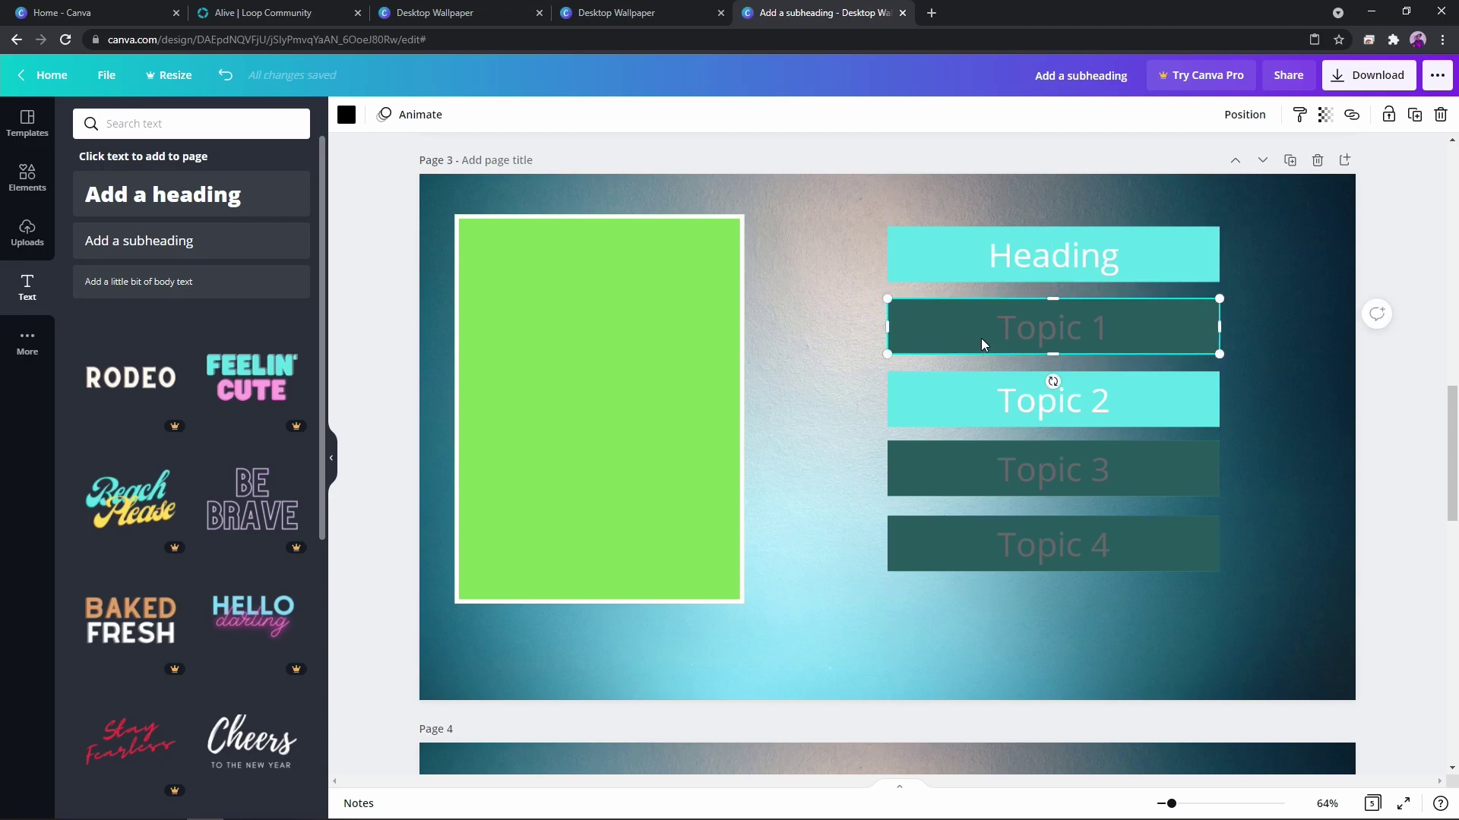
Raise the transparency value of the "Topic 1" overlay on page 3 to make it darker than the other overlays.
left_click(1325, 114)
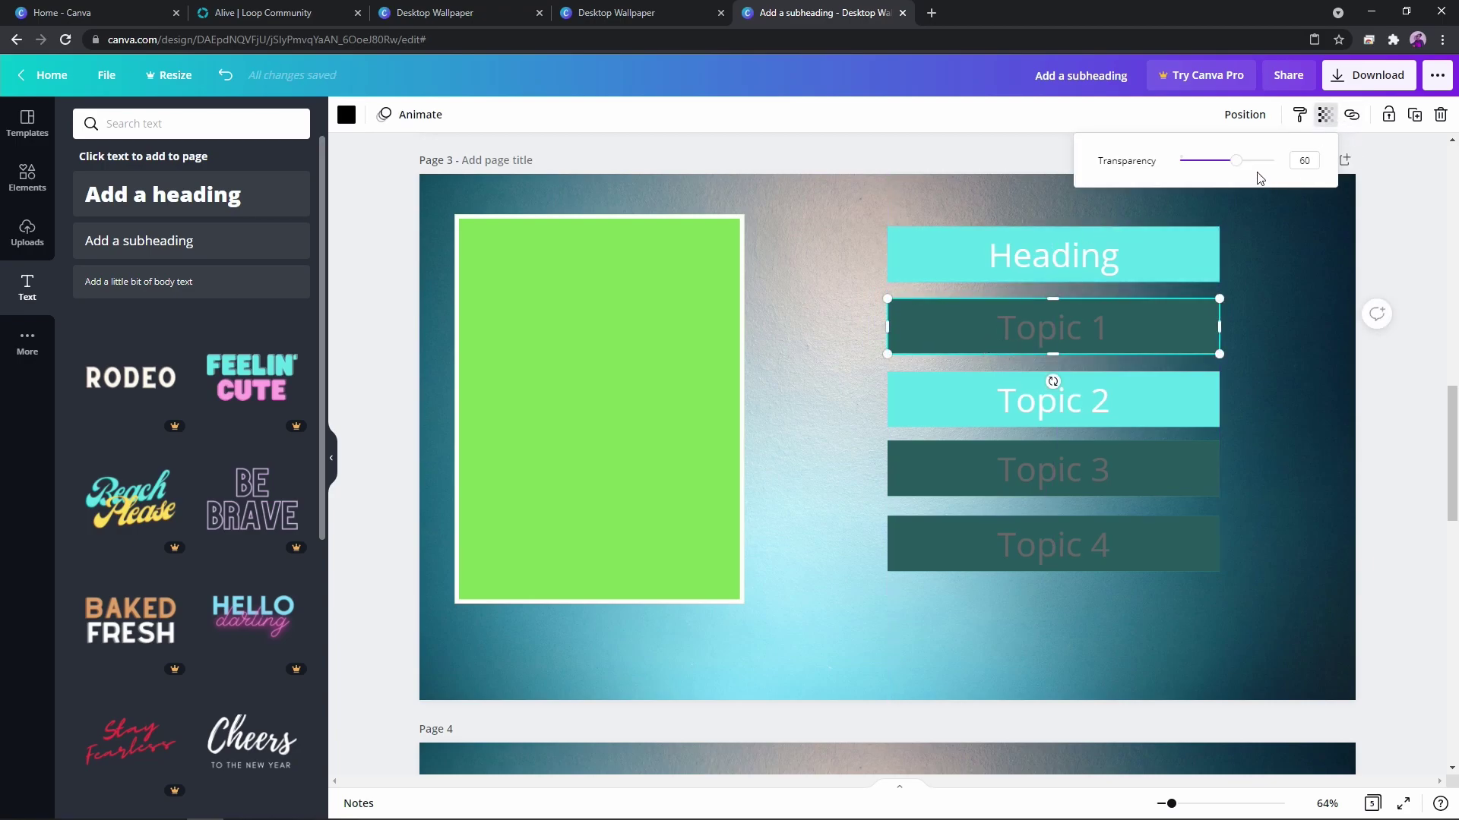
mouse_move(1234, 161)
left_mouse_down()
mouse_move(1262, 186)
mouse_move(1277, 276)
mouse_move(1258, 171)
left_mouse_up()
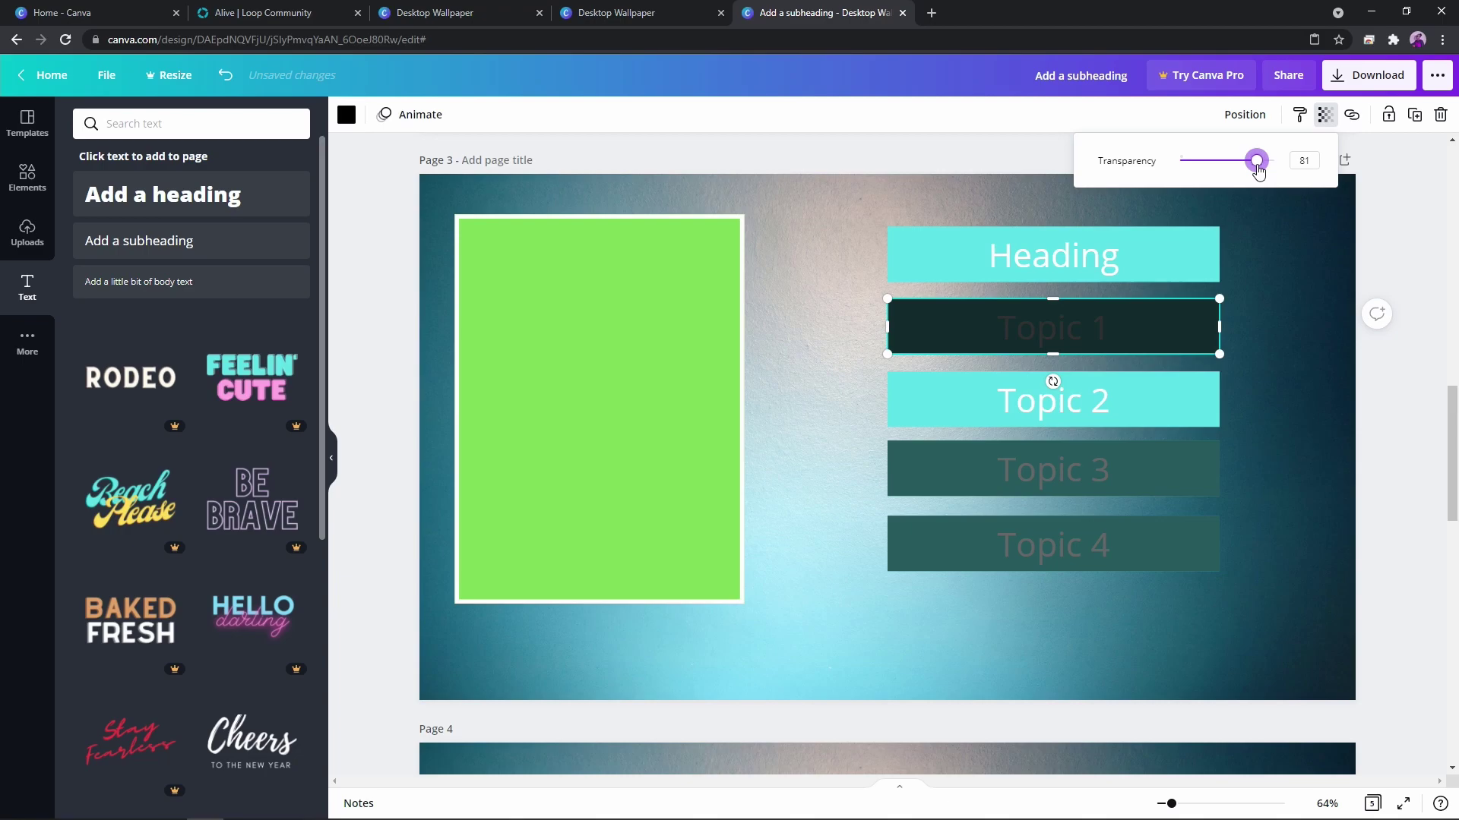
left_click_drag(1264, 170, 1252, 180)
left_click(1283, 331)
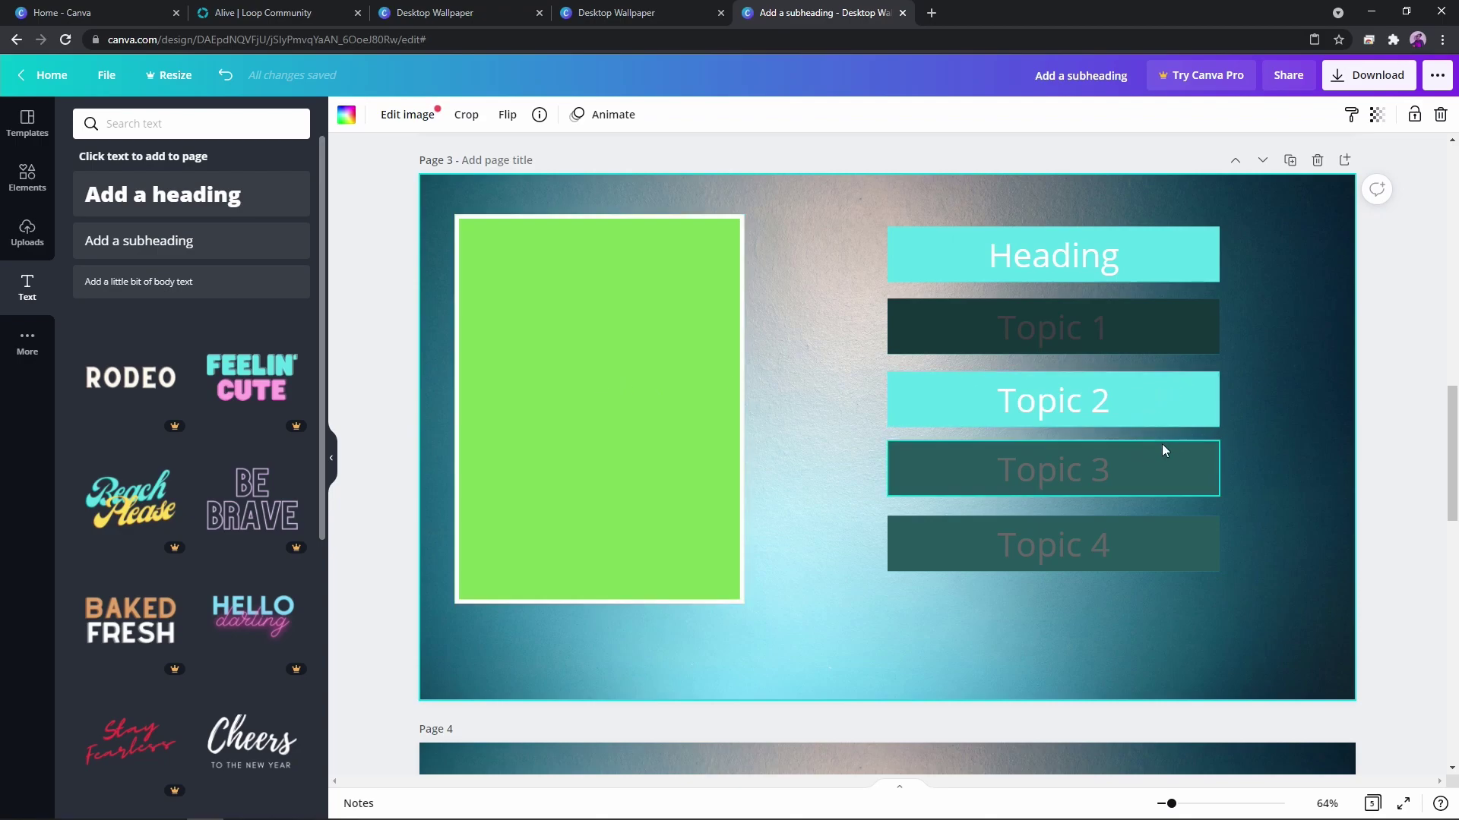
On page 4, place the two black overlays over the "Topic 4" and "Topic 2" bars and paste a third over "Topic 1".
scroll(1158, 446, "down", 1)
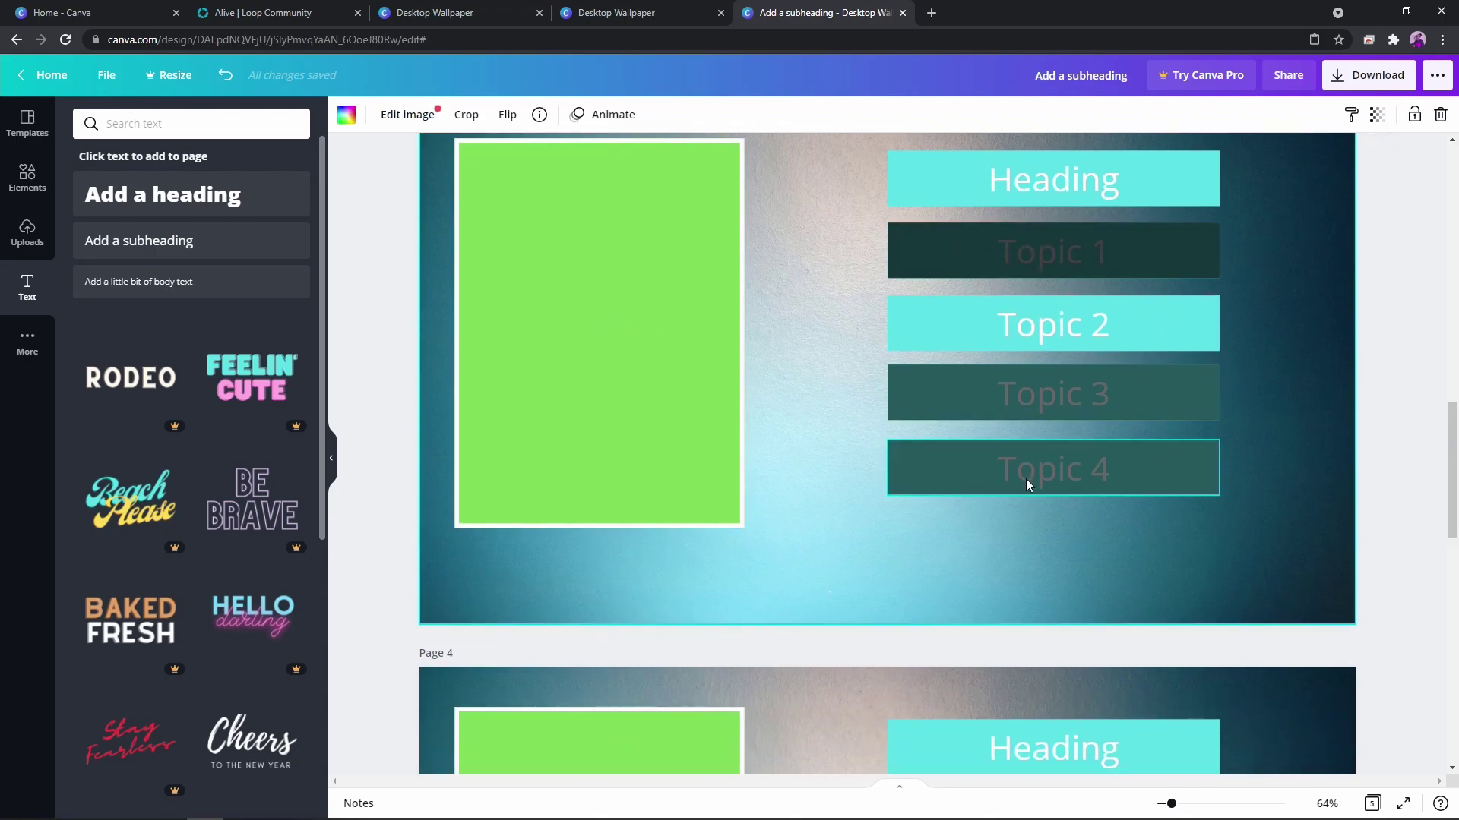
scroll(1020, 471, "down", 4)
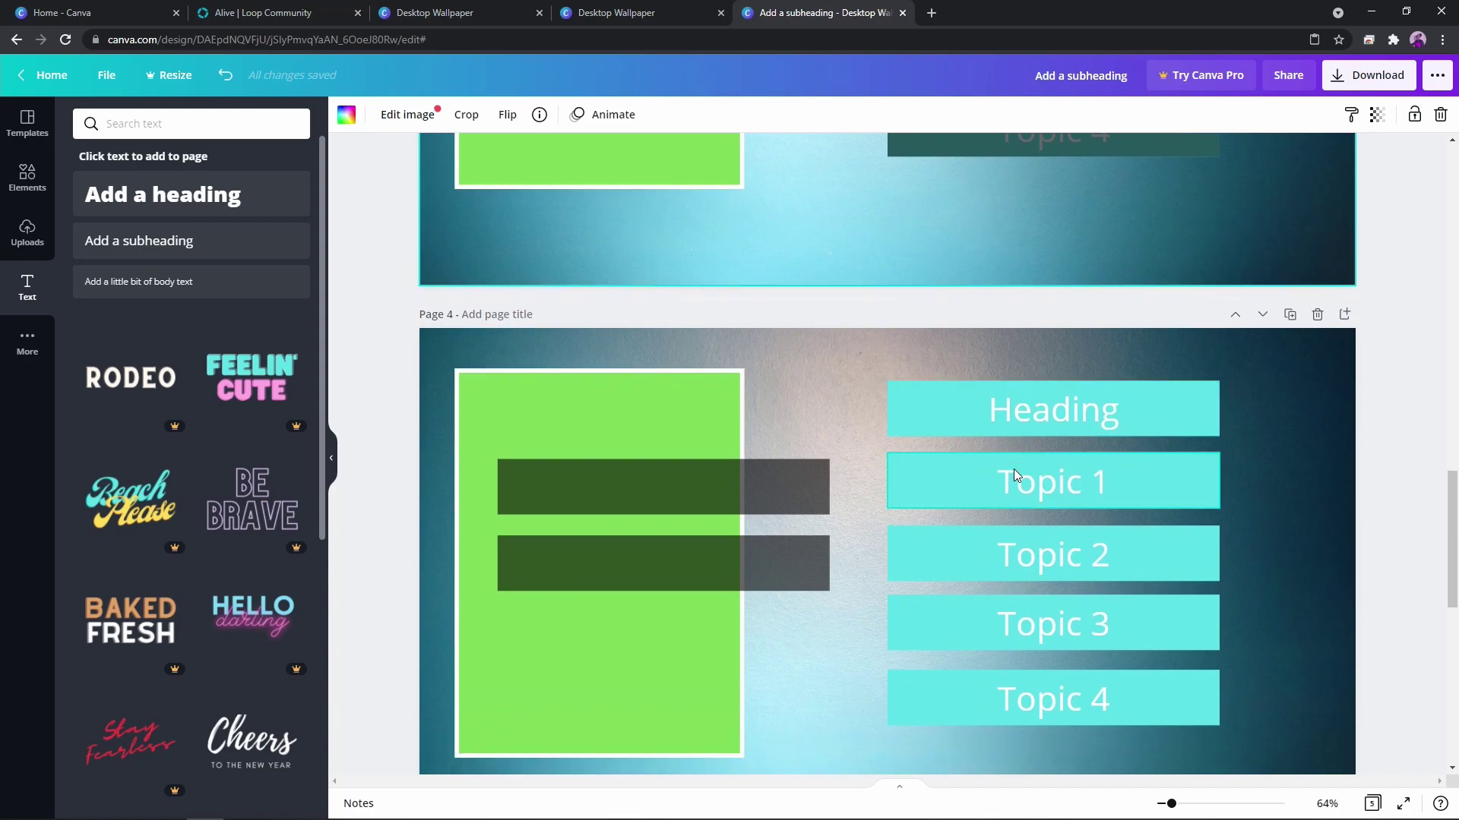
scroll(1013, 468, "up", 4)
scroll(1013, 467, "down", 6)
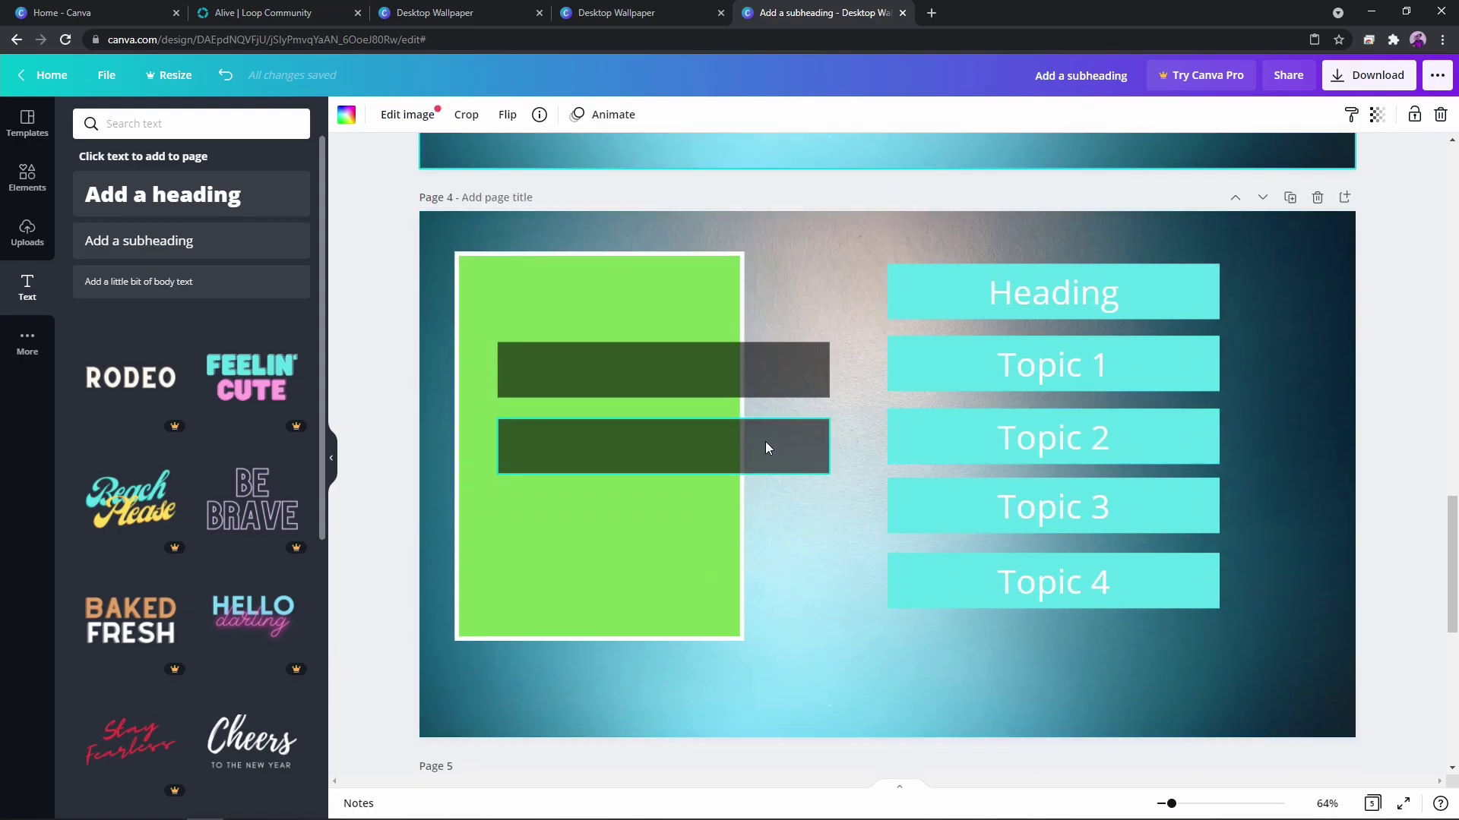
left_click_drag(704, 380, 1087, 591)
left_click_drag(705, 447, 1084, 430)
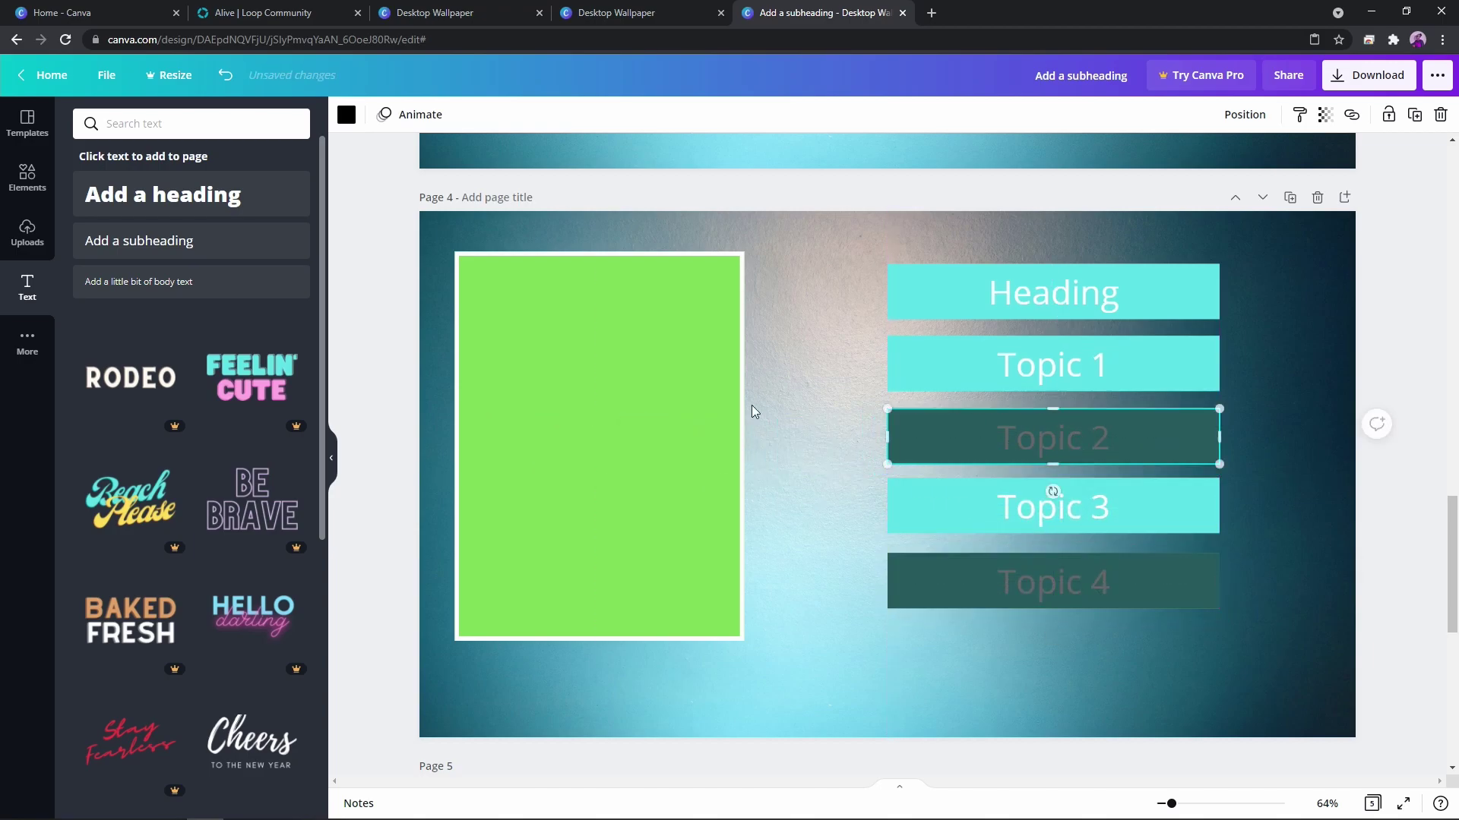
right_click(679, 395)
left_click(743, 449)
left_click_drag(765, 433, 992, 357)
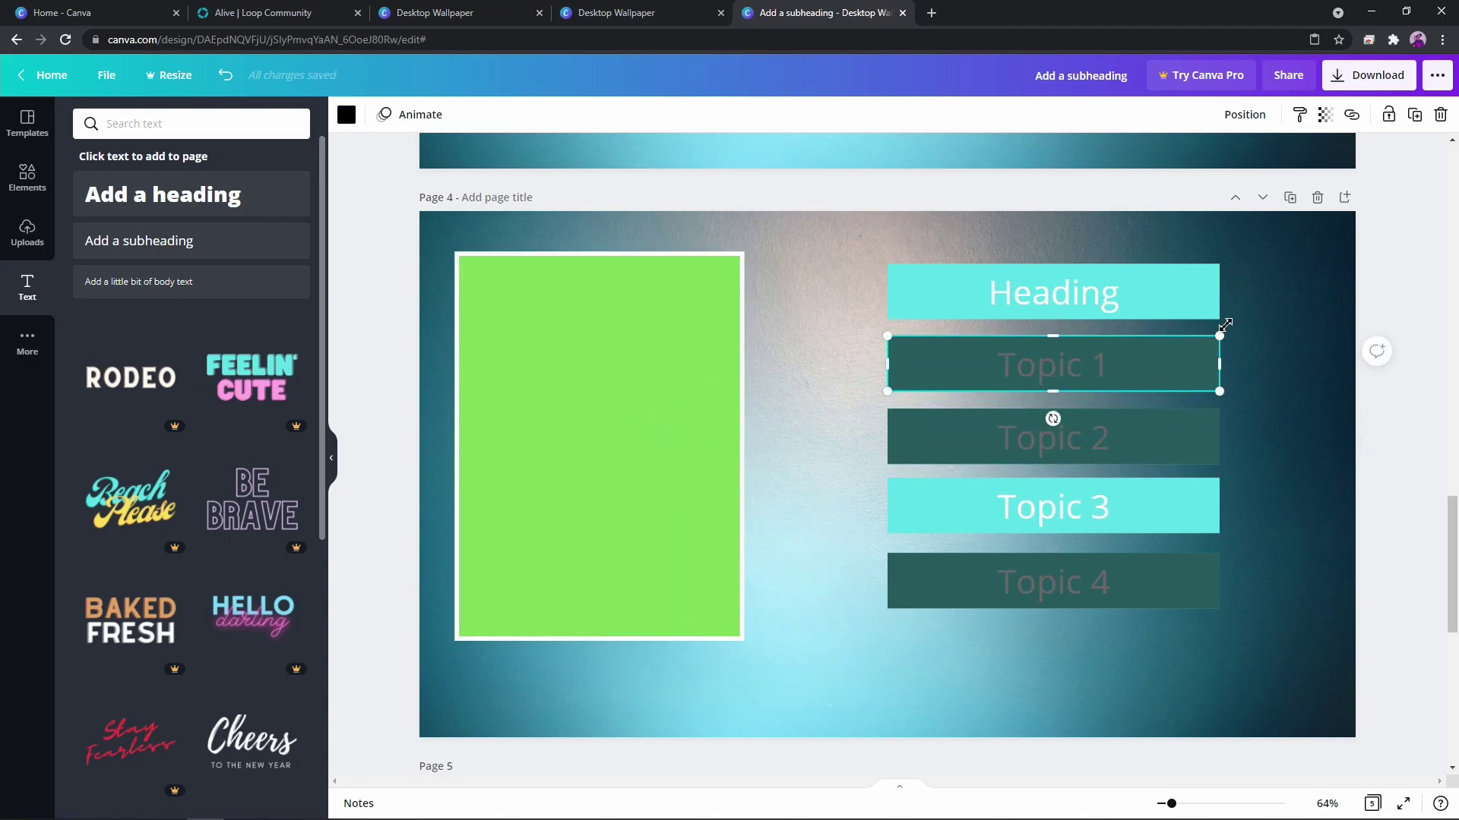
Set the transparency of the "Topic 1" overlay on page 4 to 71.
left_click(1327, 119)
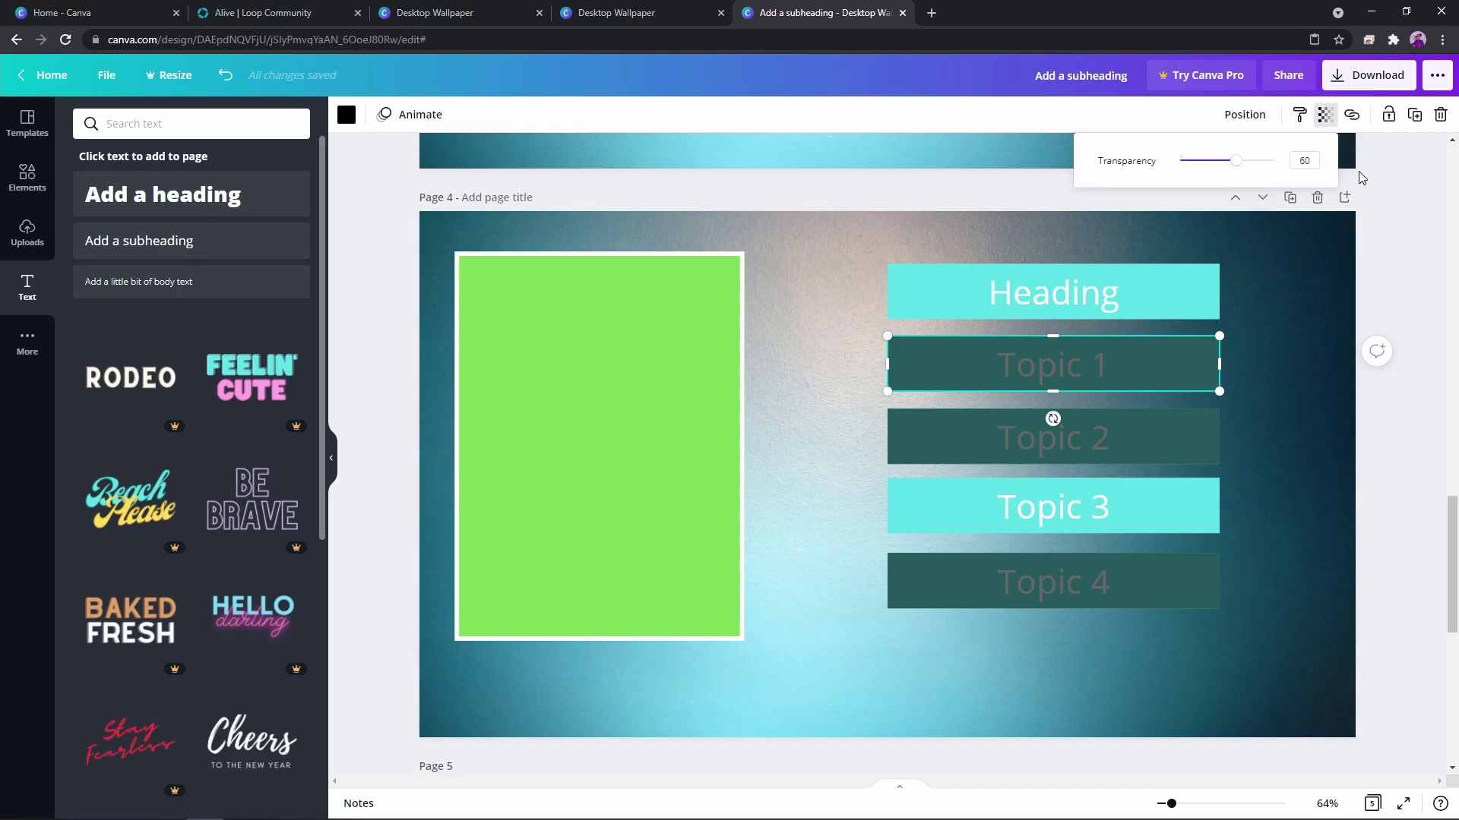
left_click(1319, 161)
left_click_drag(1236, 161, 1247, 173)
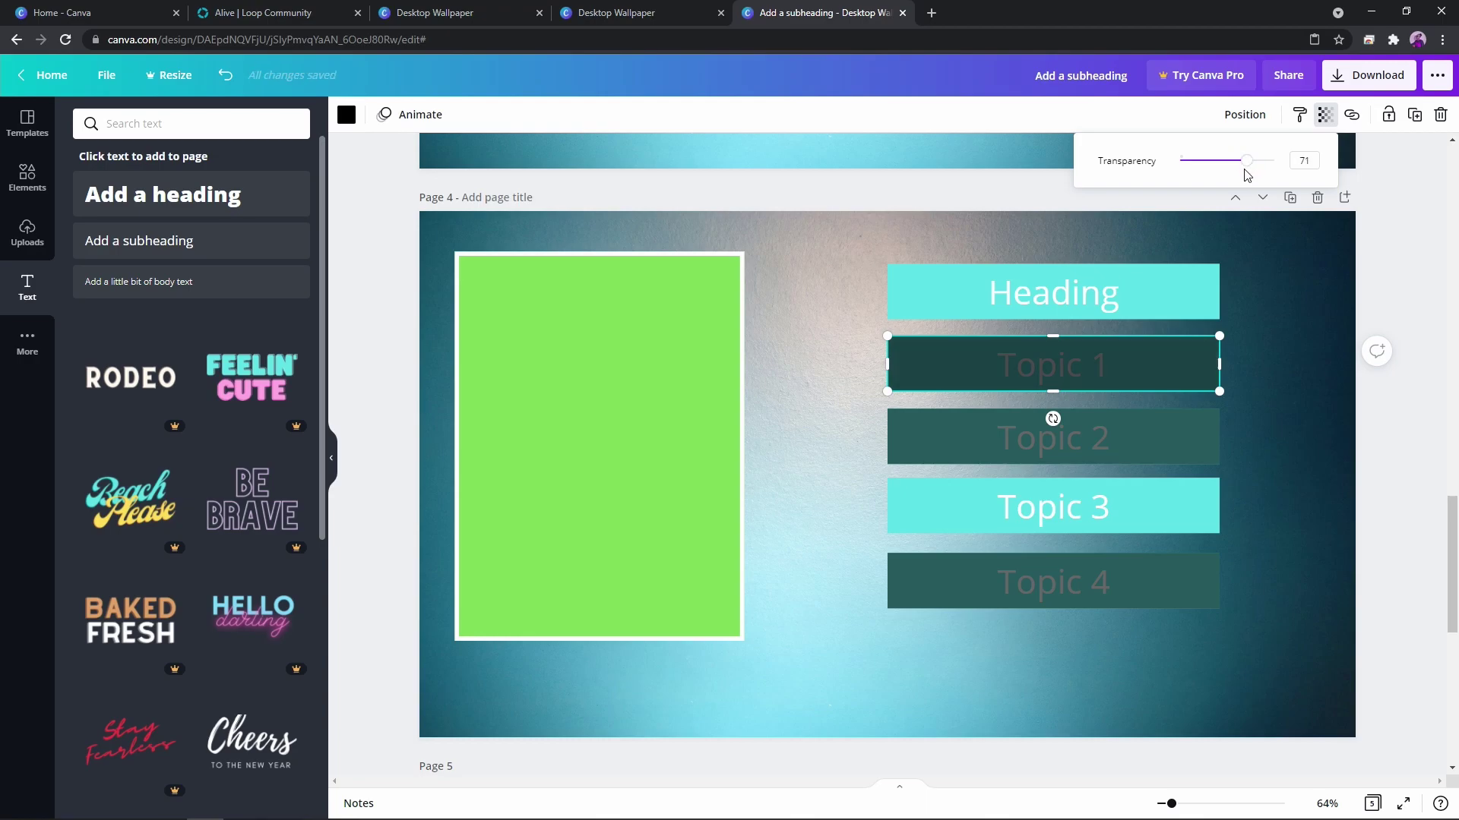
left_click(1247, 168)
Raise the transparency value of the "Topic 2" overlay on page 4 to match the darker "Topic 1" overlay.
left_click(1022, 451)
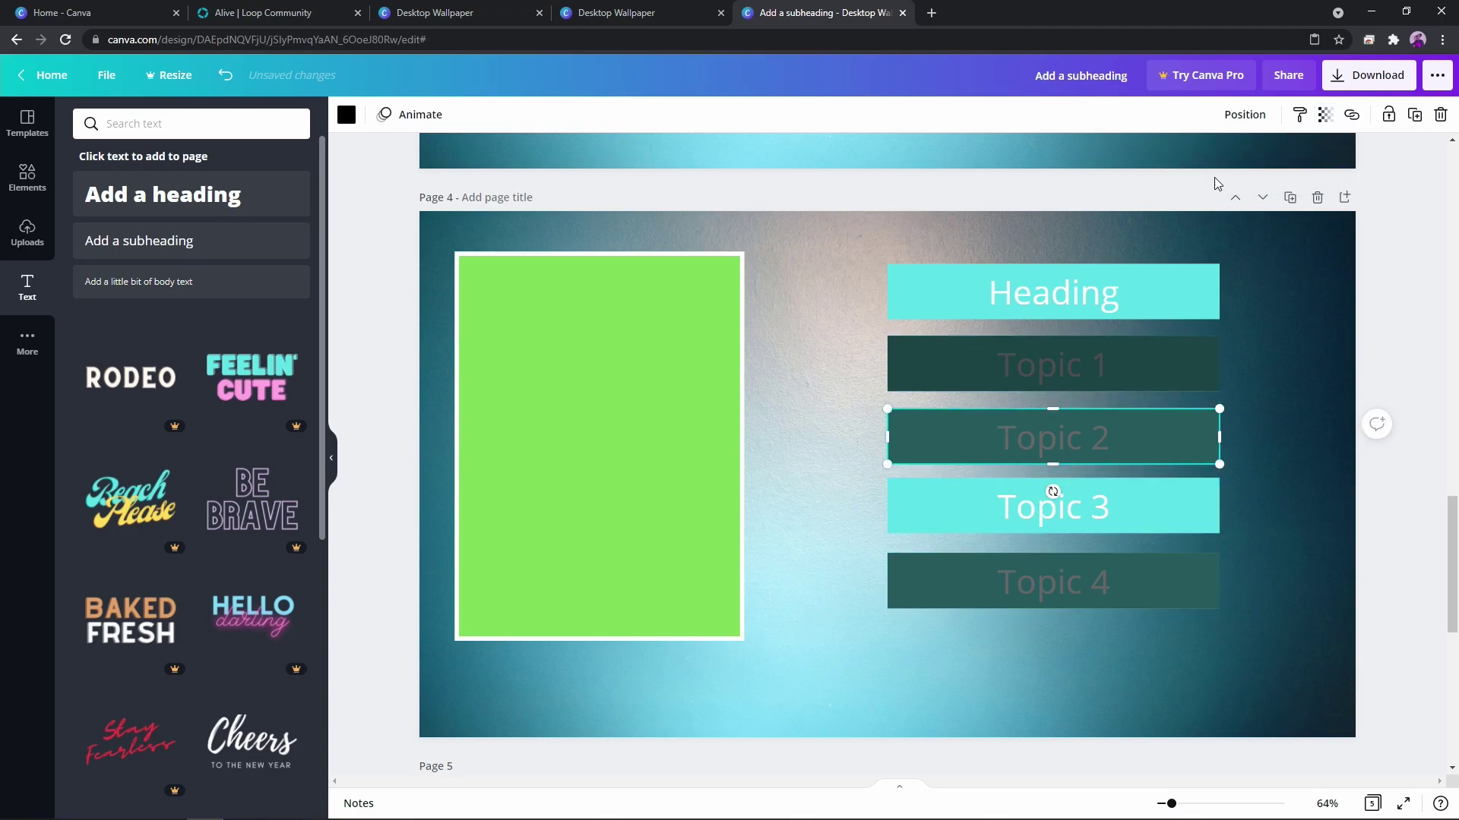
left_click(1352, 114)
left_click(1326, 116)
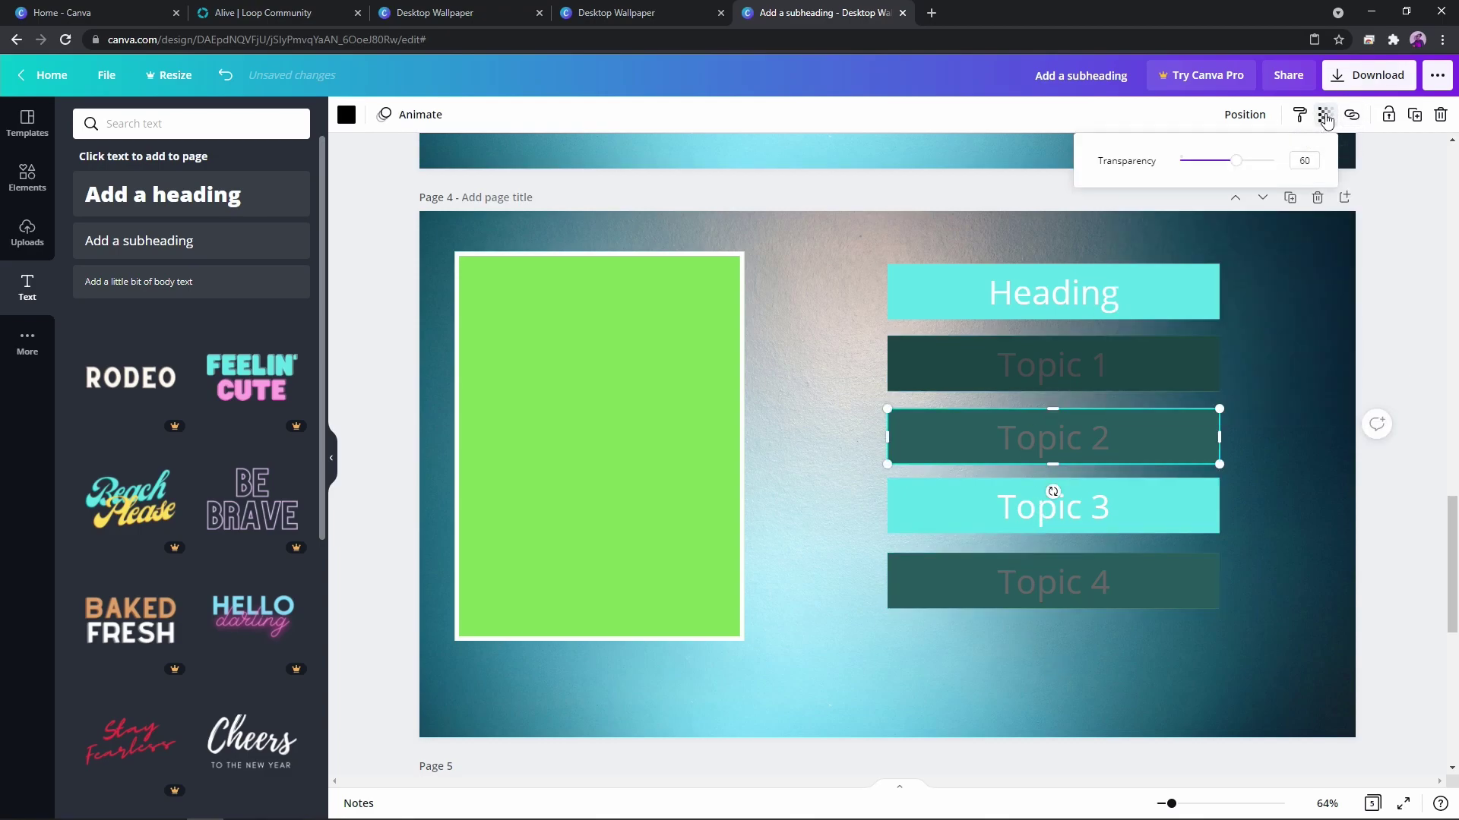
left_click(1243, 166)
left_click_drag(1245, 169, 1247, 171)
left_click(1282, 422)
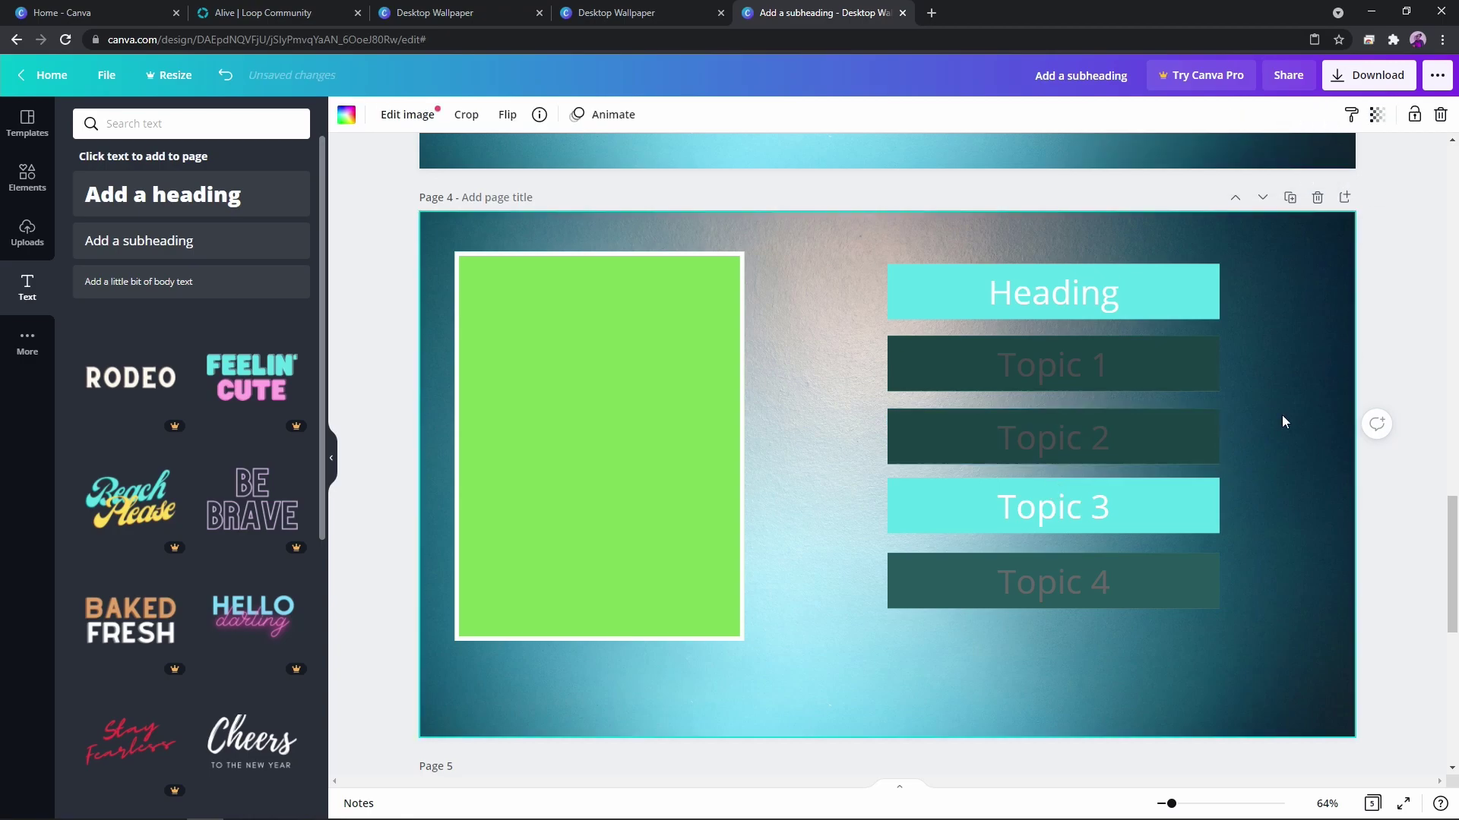
On page 5, move one of the two black overlays off the green panel and place it exactly over the "Topic 1" bar.
scroll(1248, 514, "down", 5)
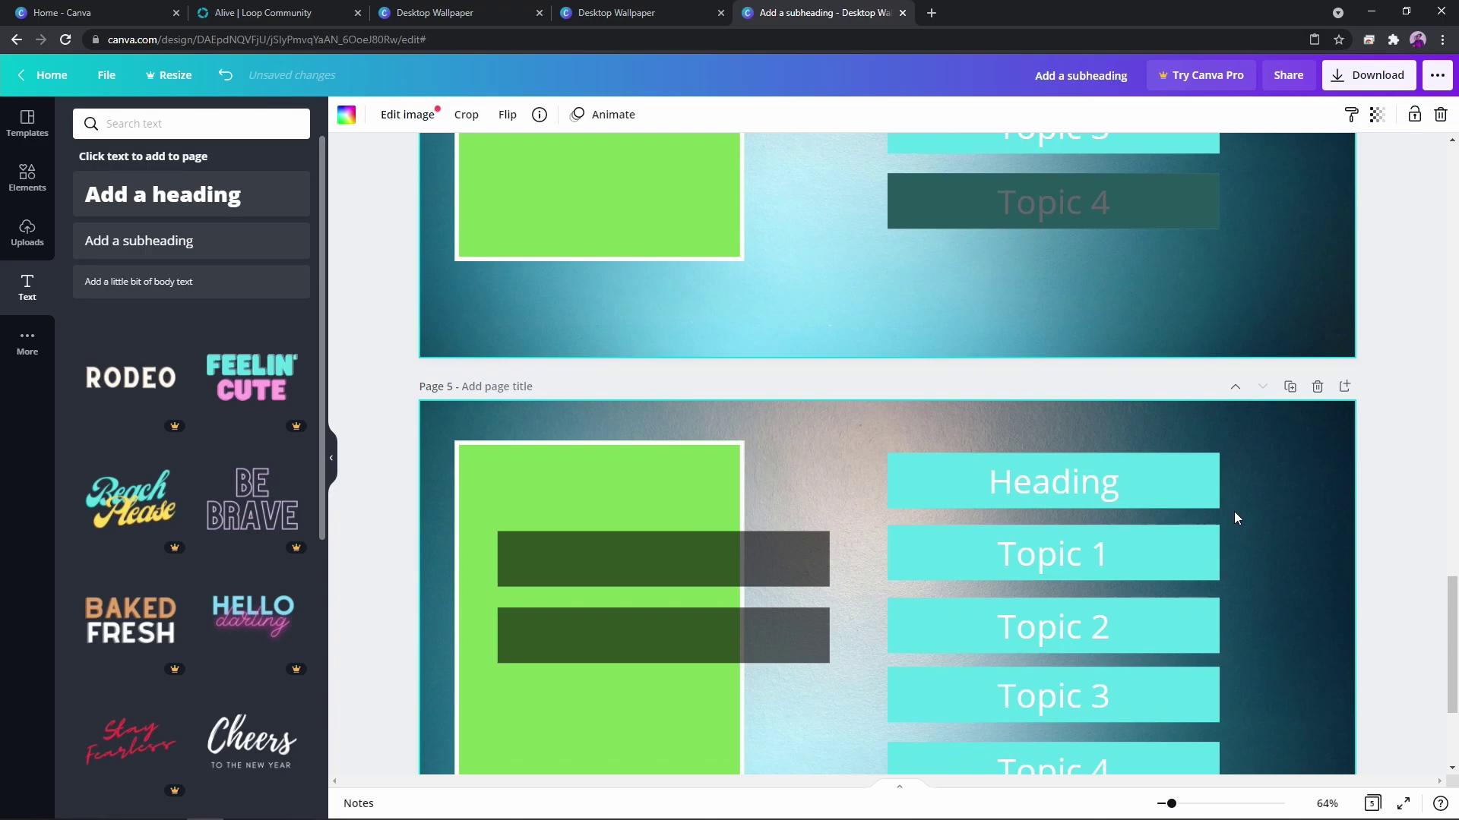
scroll(1233, 512, "down", 3)
left_click(644, 328)
left_click_drag(791, 378, 1042, 476)
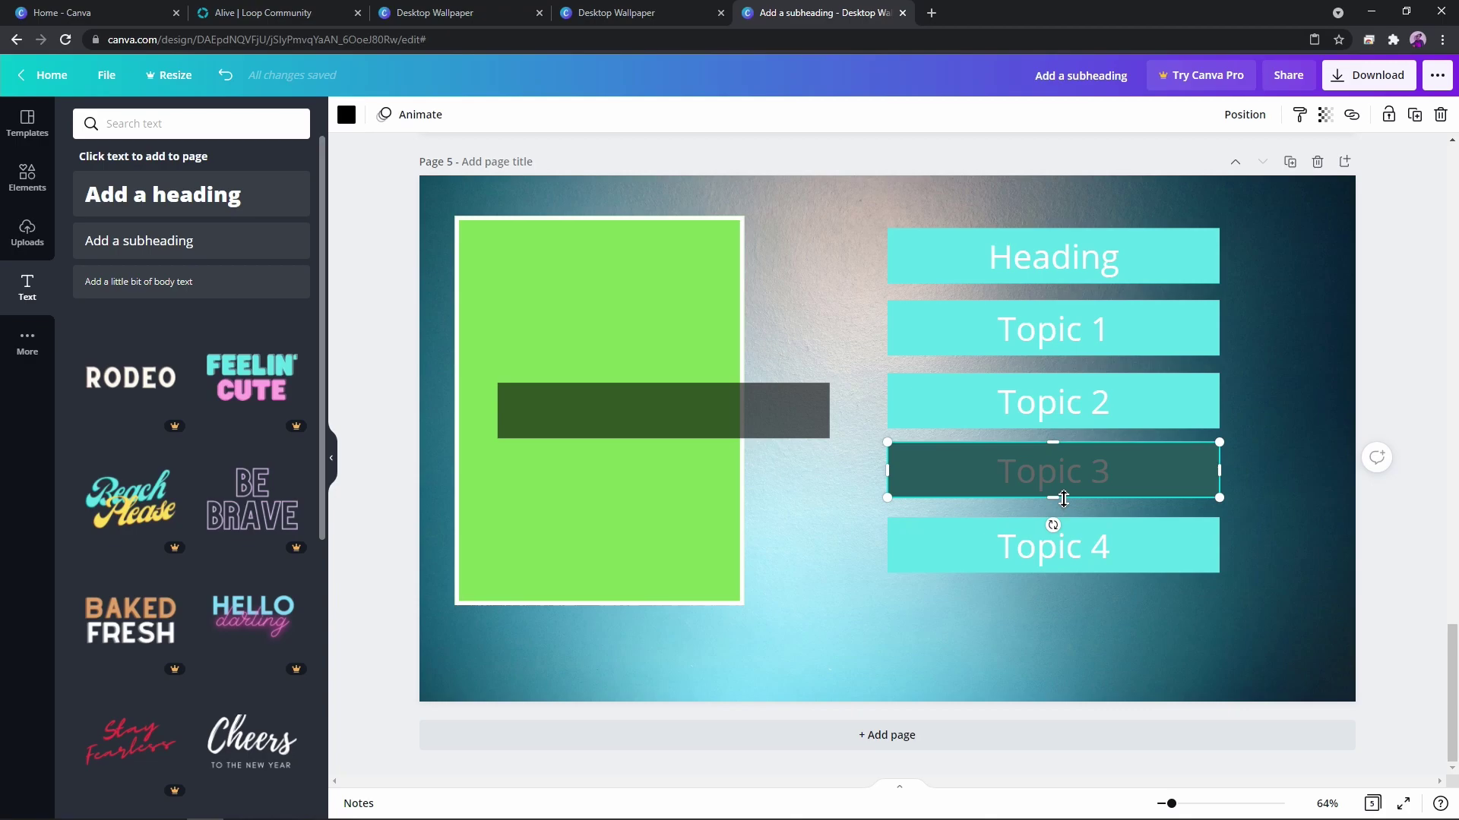
left_click_drag(1048, 481, 755, 494)
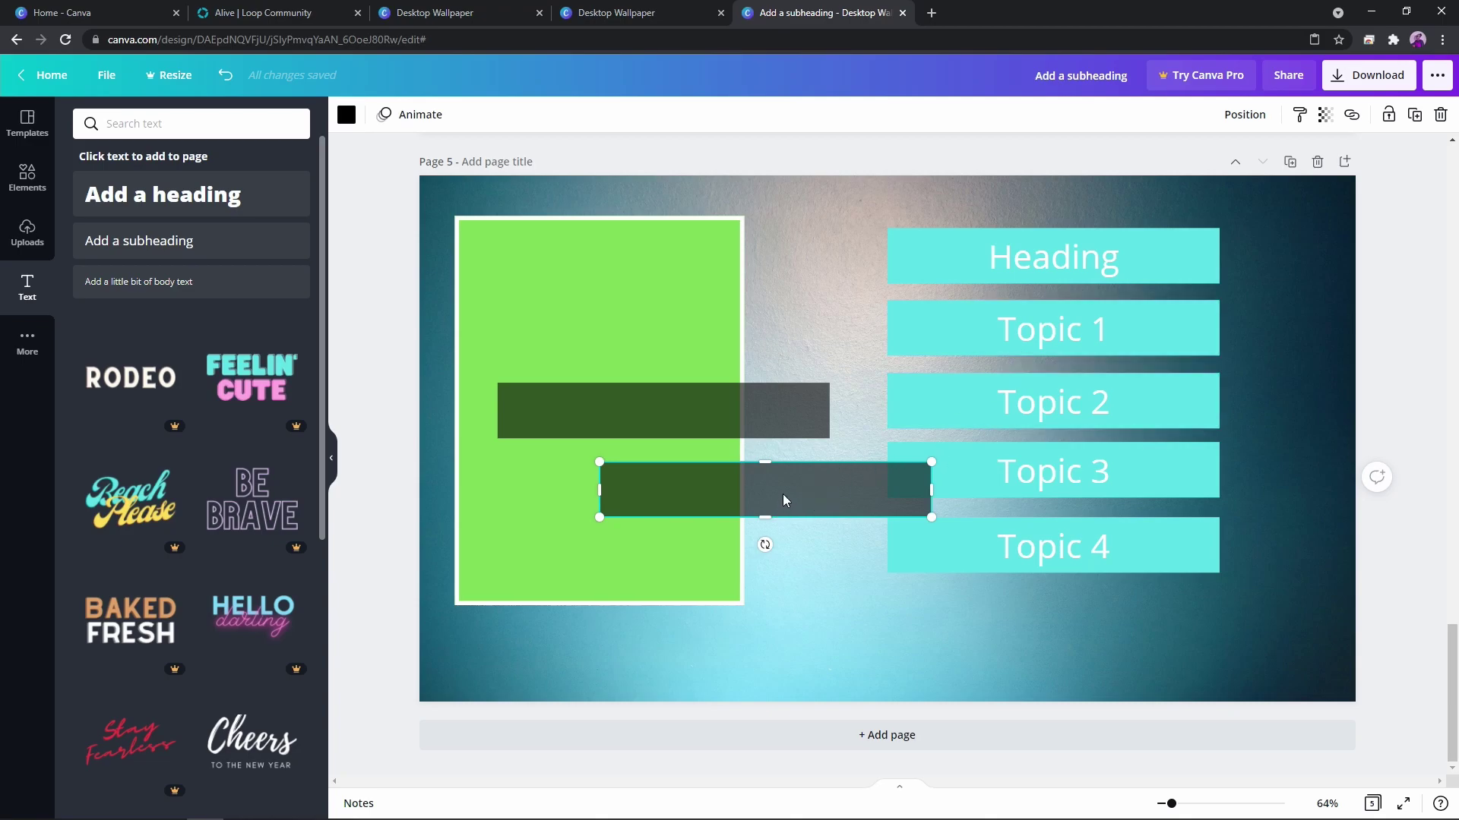
left_click_drag(784, 495, 1068, 330)
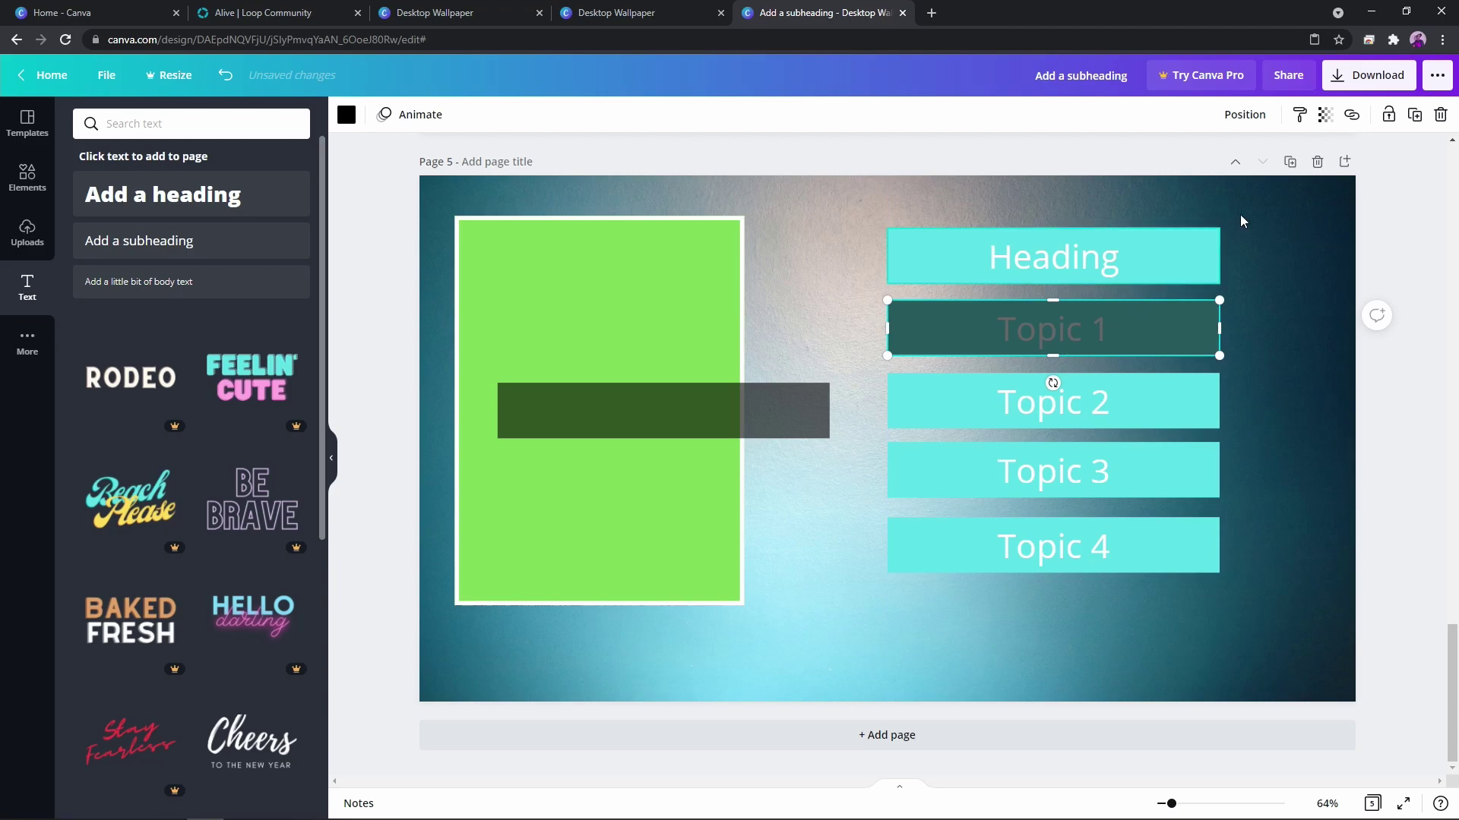
Set the "Topic 1" overlay's transparency to 70 on page 5 and delete the spare overlay lying across the green panel.
left_click(1325, 116)
left_click(1318, 163)
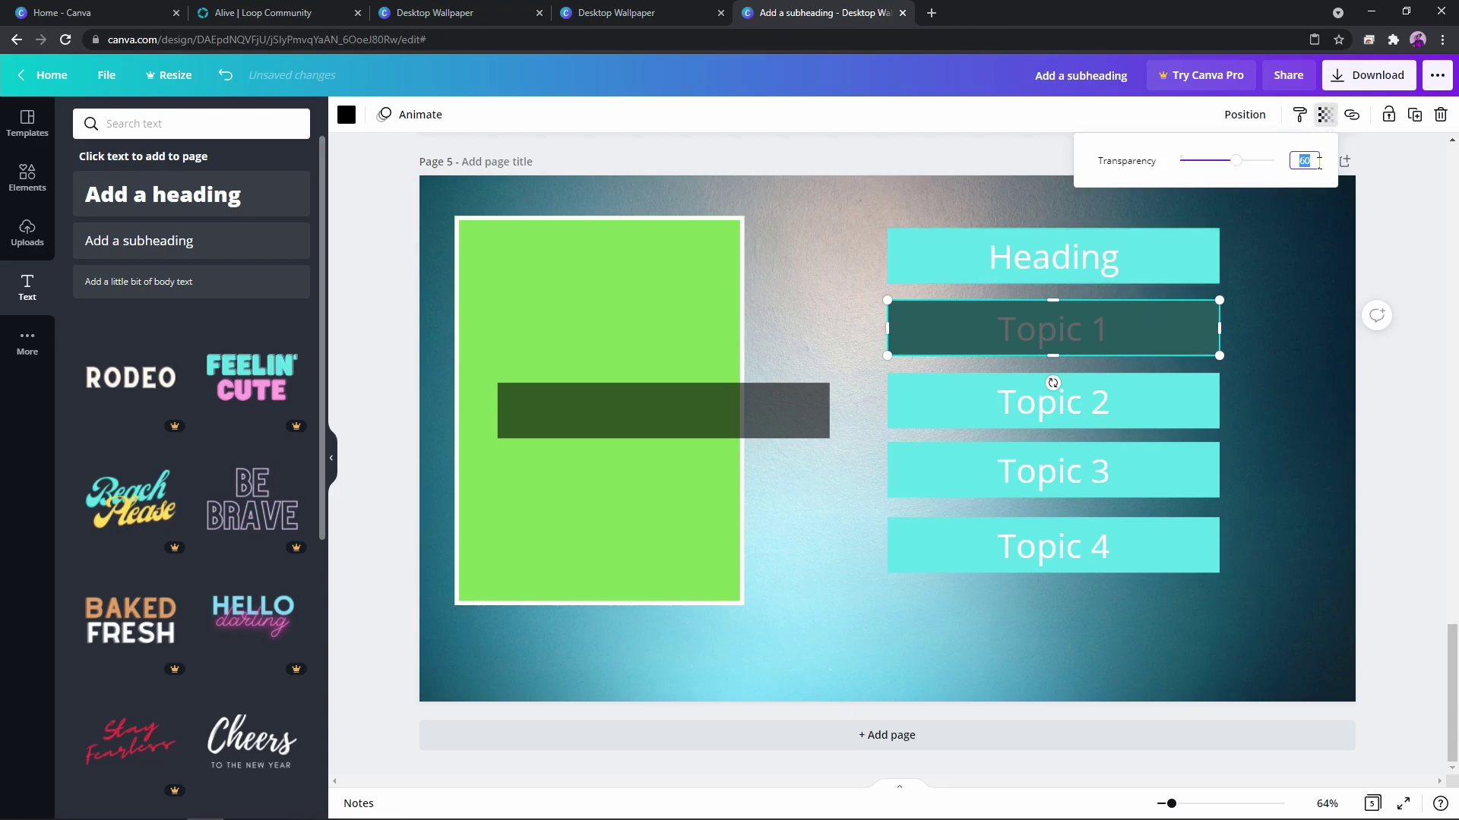
type("70")
mouse_move(765, 426)
left_mouse_down()
mouse_move(1173, 401)
mouse_move(1137, 400)
mouse_move(1116, 456)
mouse_move(1064, 420)
mouse_move(781, 422)
left_mouse_up()
key("Delete")
Copy the darker "Topic 1" overlay on page 5 and place the duplicate exactly over the "Topic 2" bar.
left_click(1016, 329)
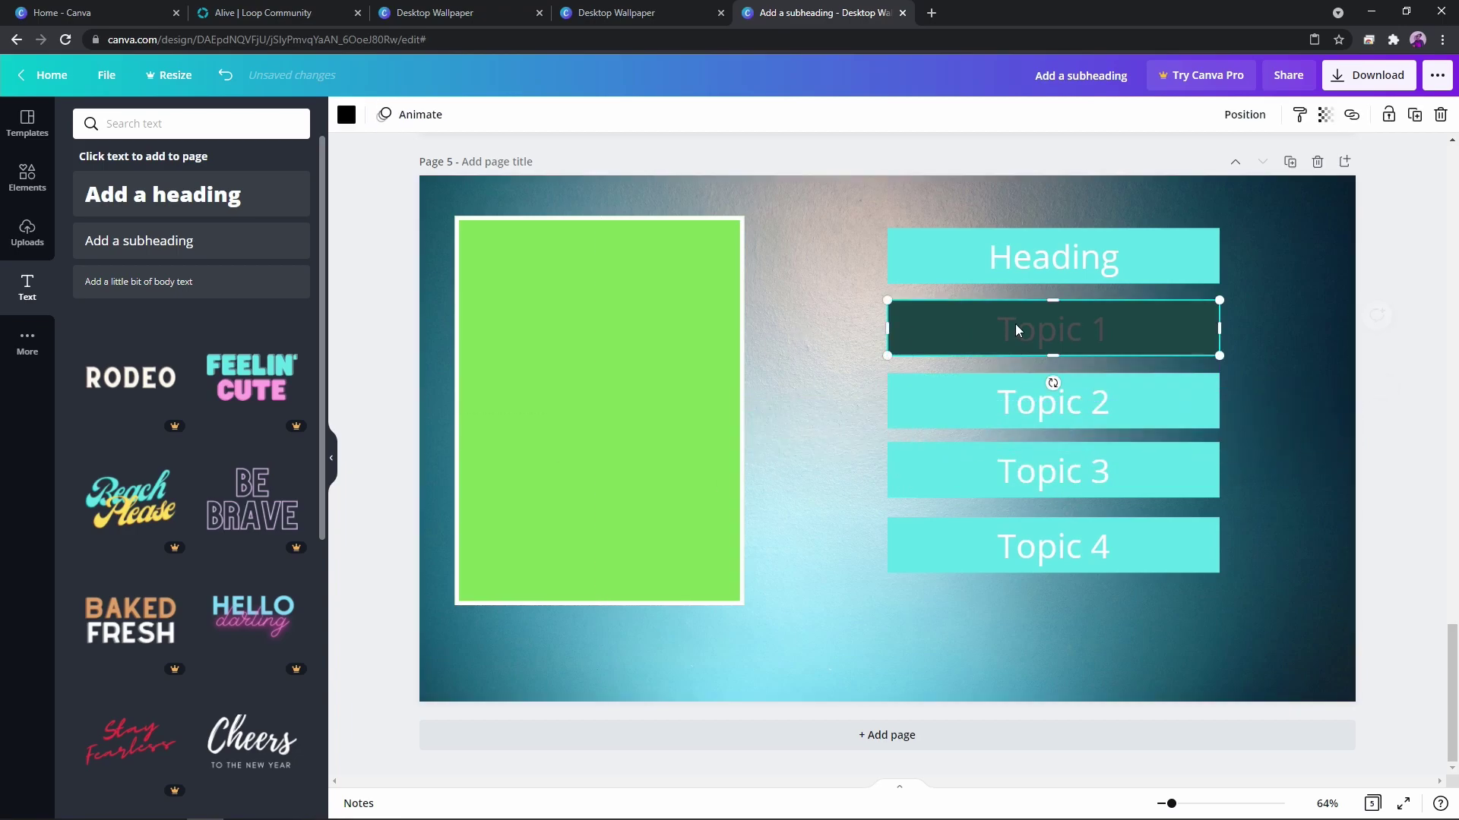
right_click(908, 336)
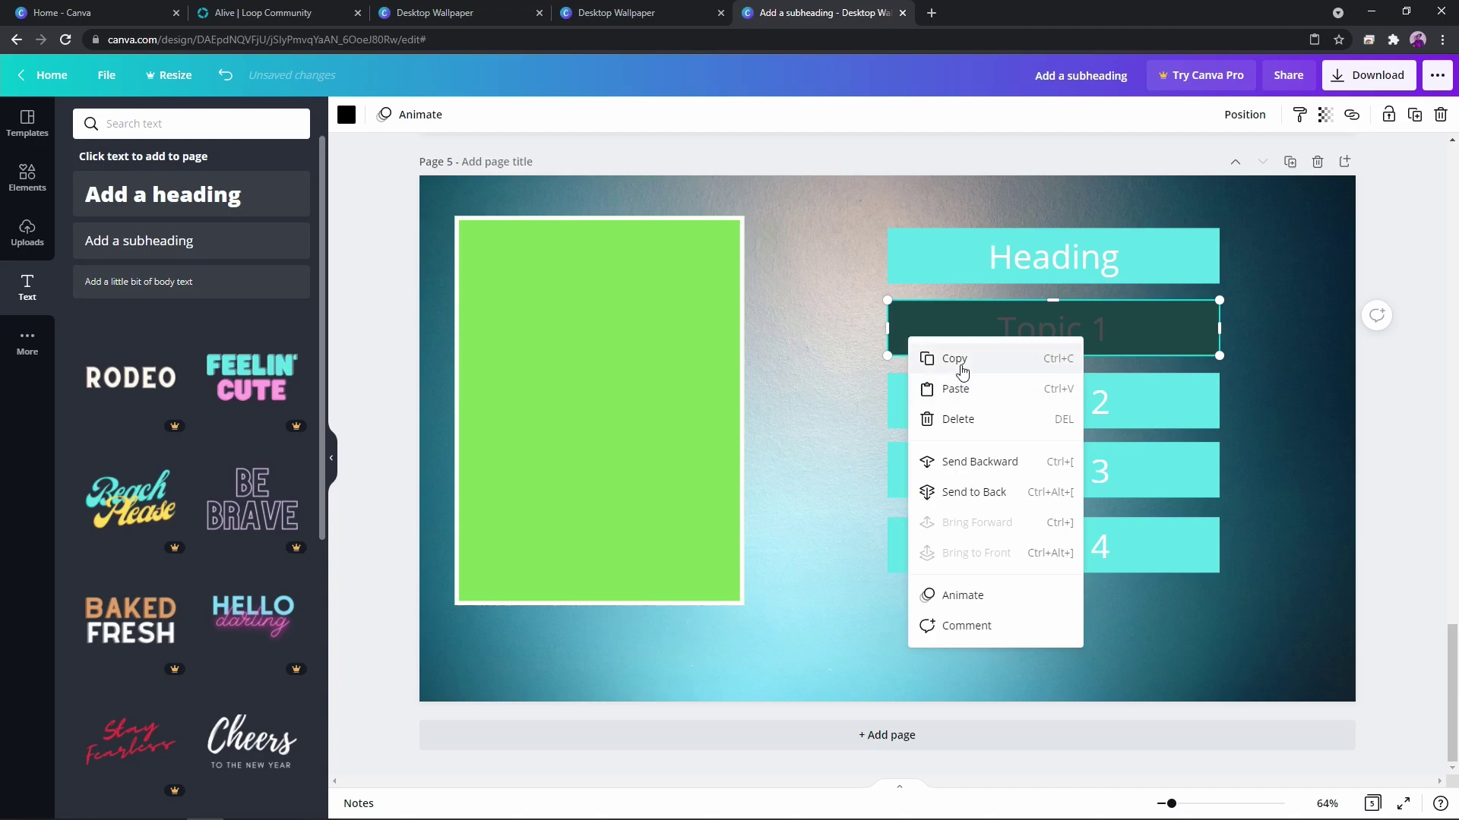
left_click(961, 370)
right_click(825, 401)
left_click(874, 454)
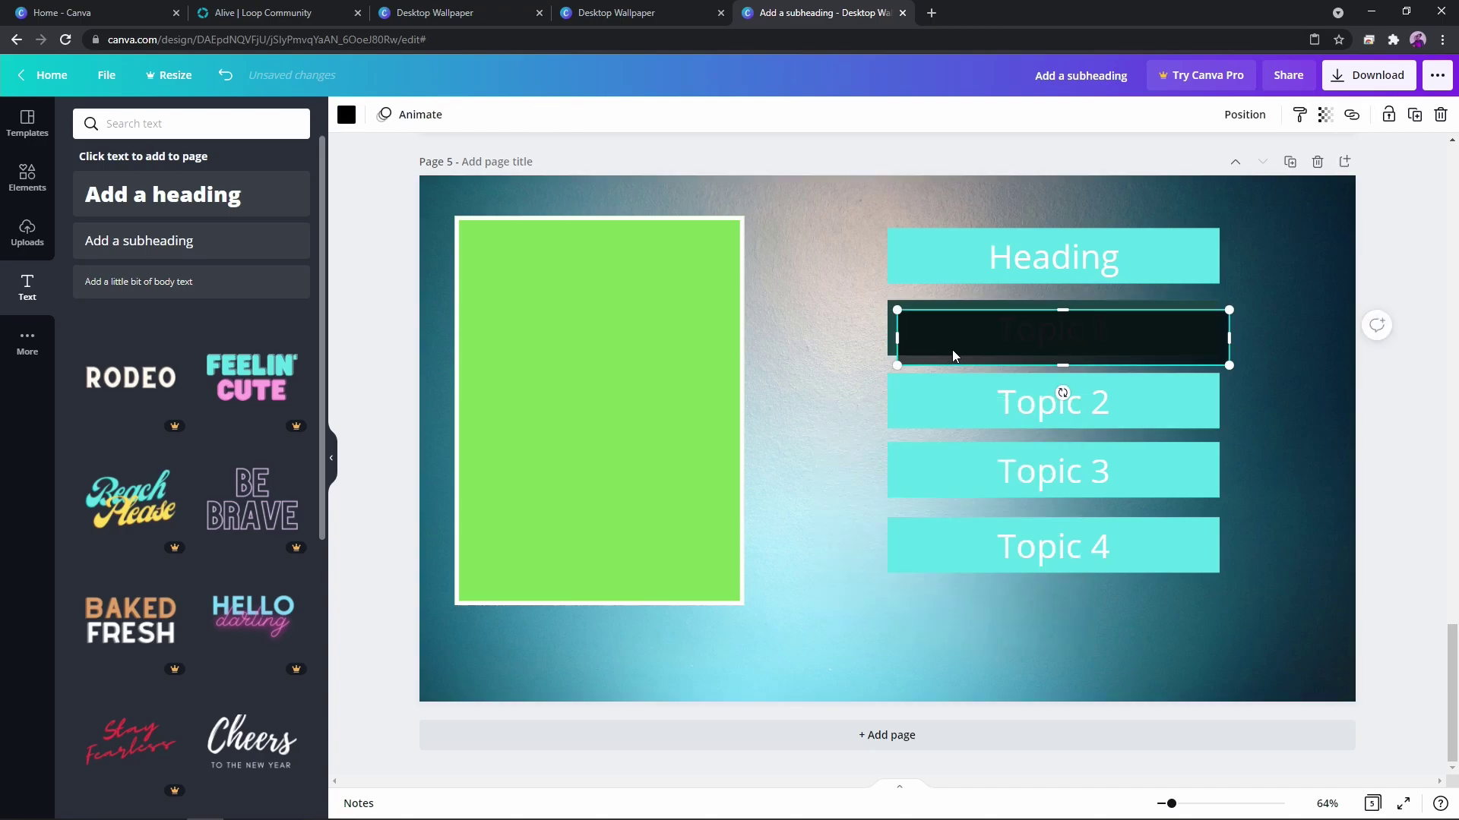
left_click_drag(954, 356, 928, 407)
Paste another copy of the dark overlay on page 5 and place it over the "Topic 3" bar.
right_click(883, 427)
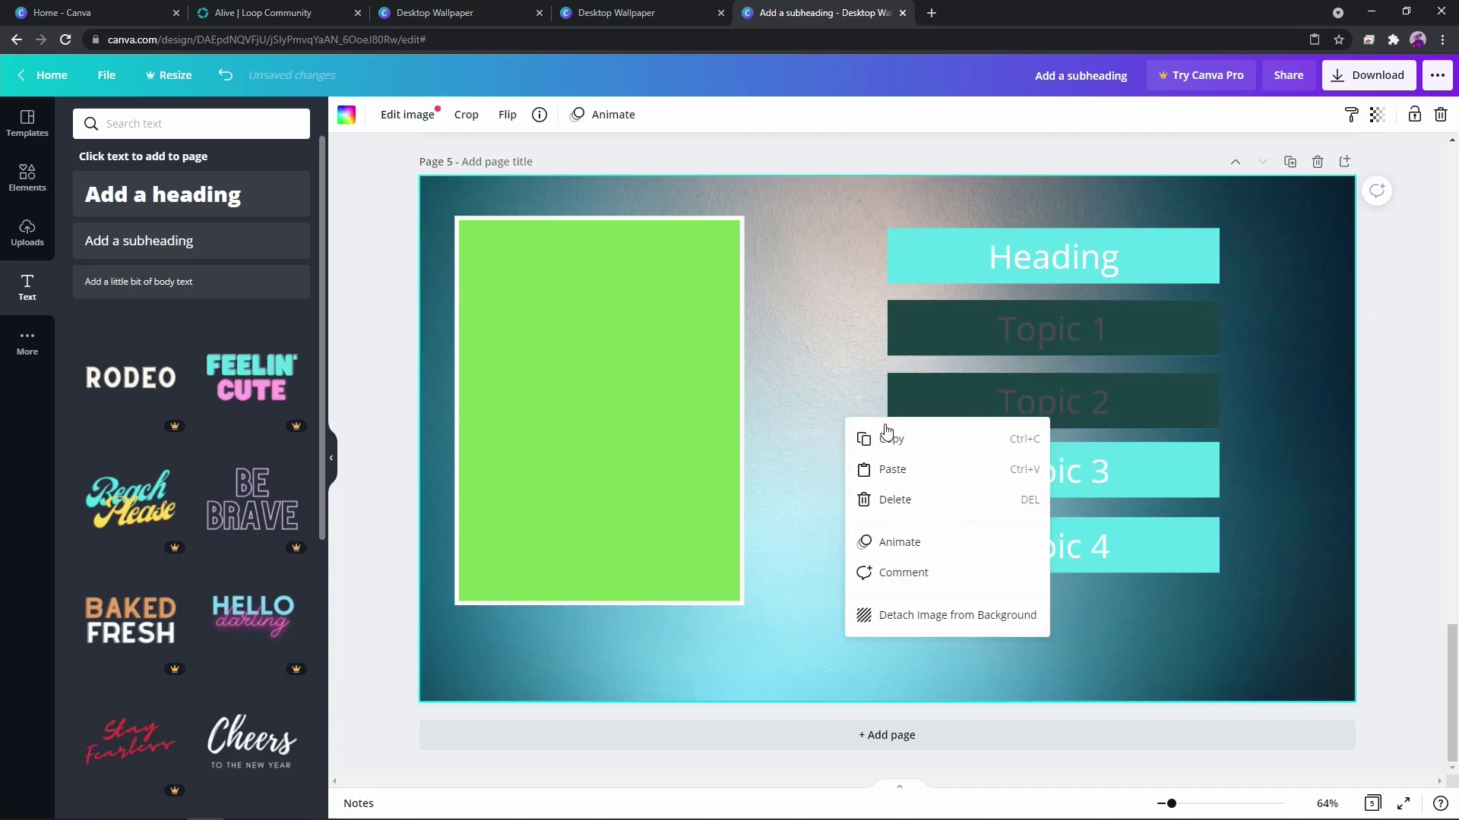
left_click(897, 469)
left_click_drag(1019, 351, 1011, 482)
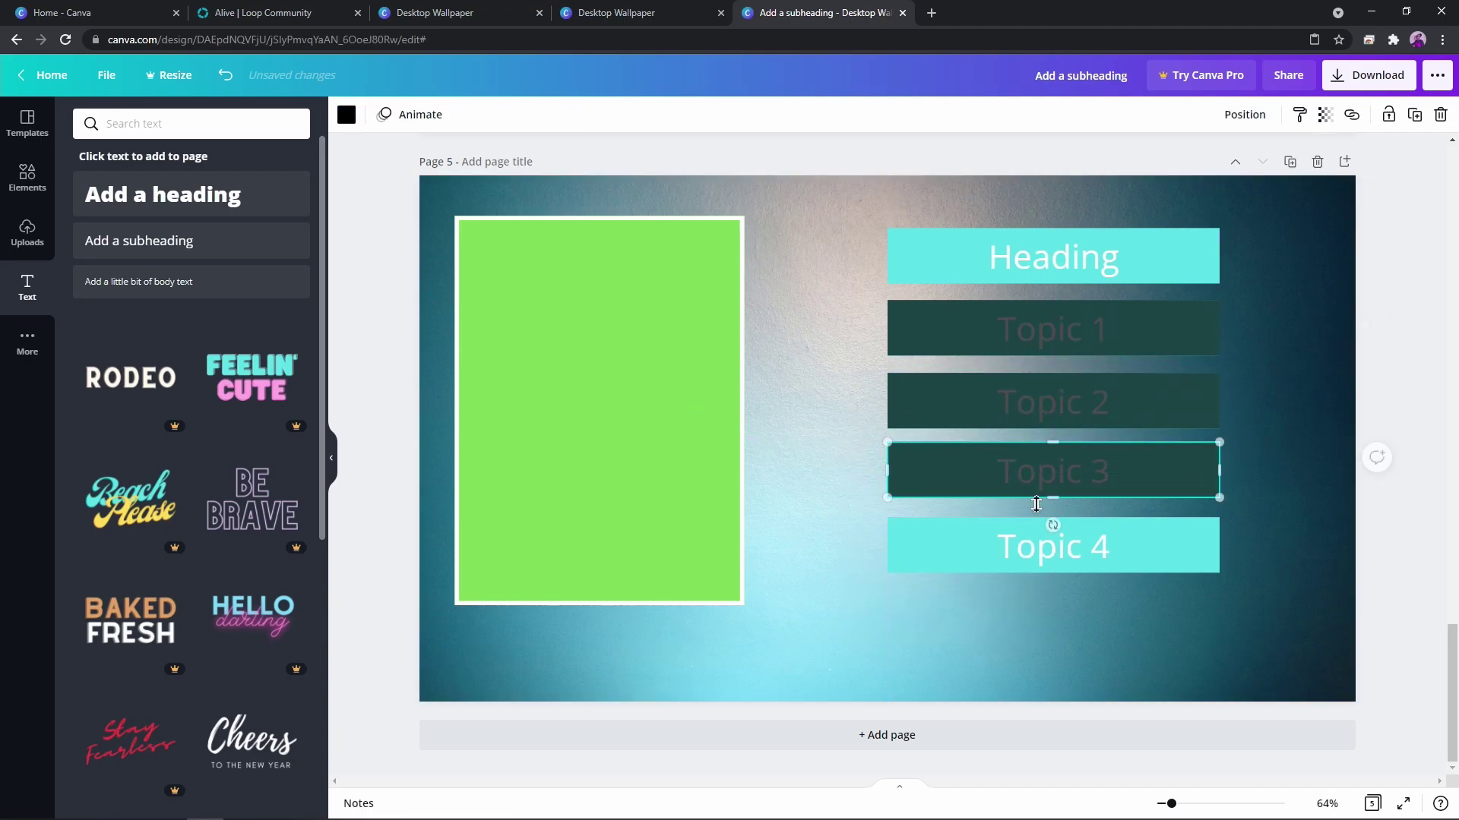
left_click(1367, 482)
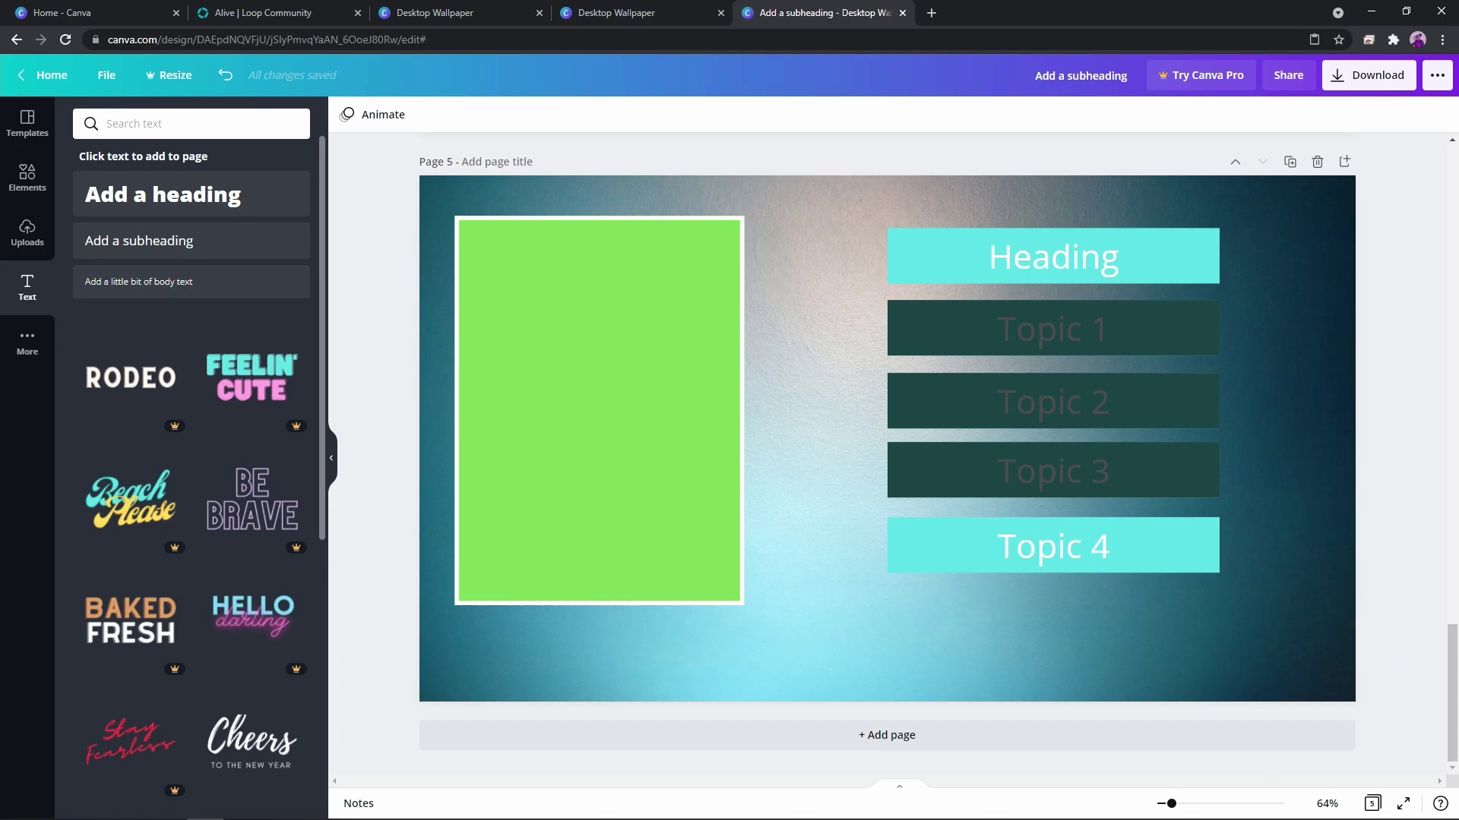
Present the design full screen and advance from page 1 to page 4 to check the highlighted topic bars.
left_click(1404, 805)
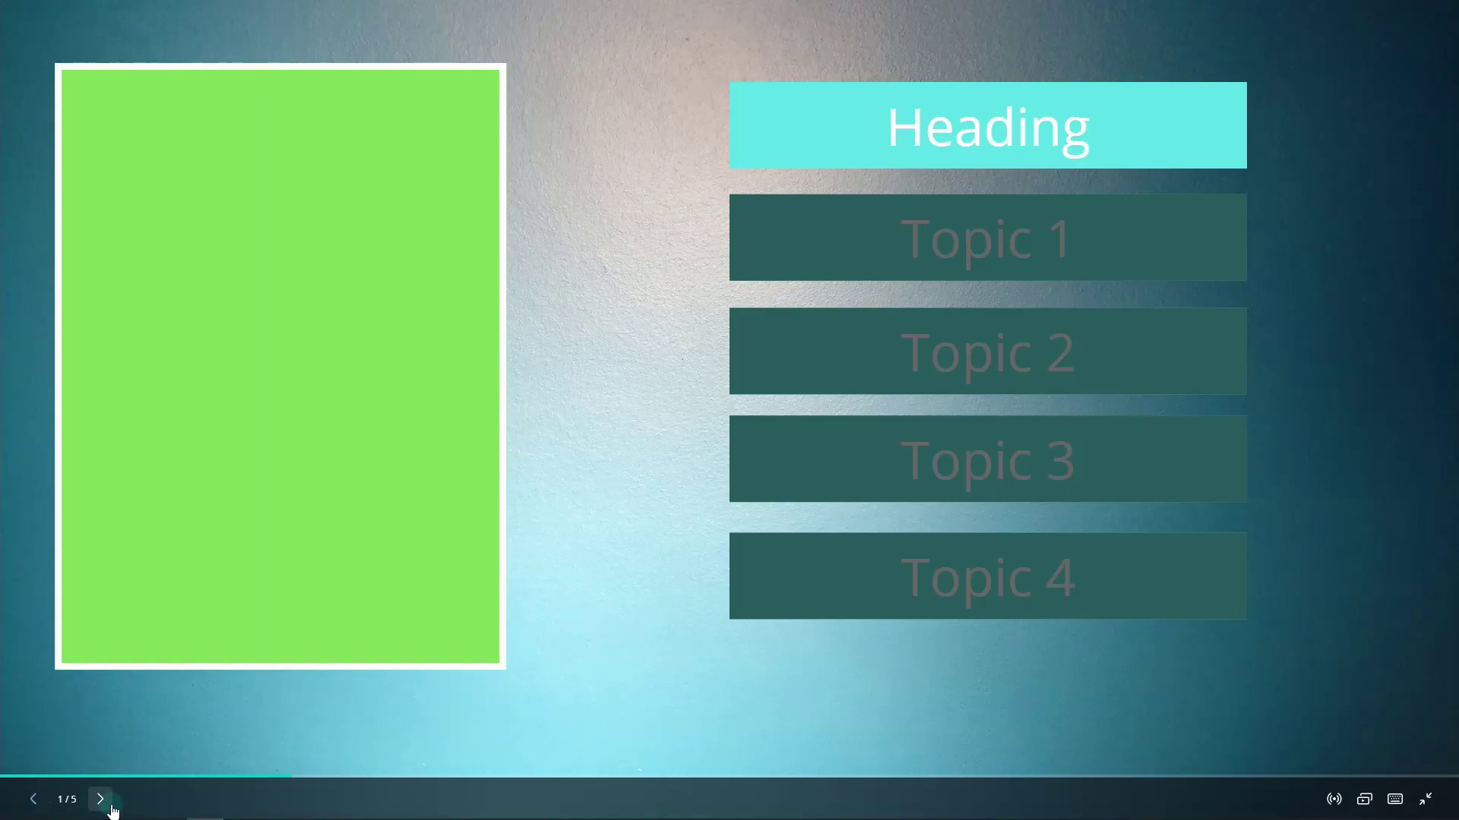
left_click(112, 812)
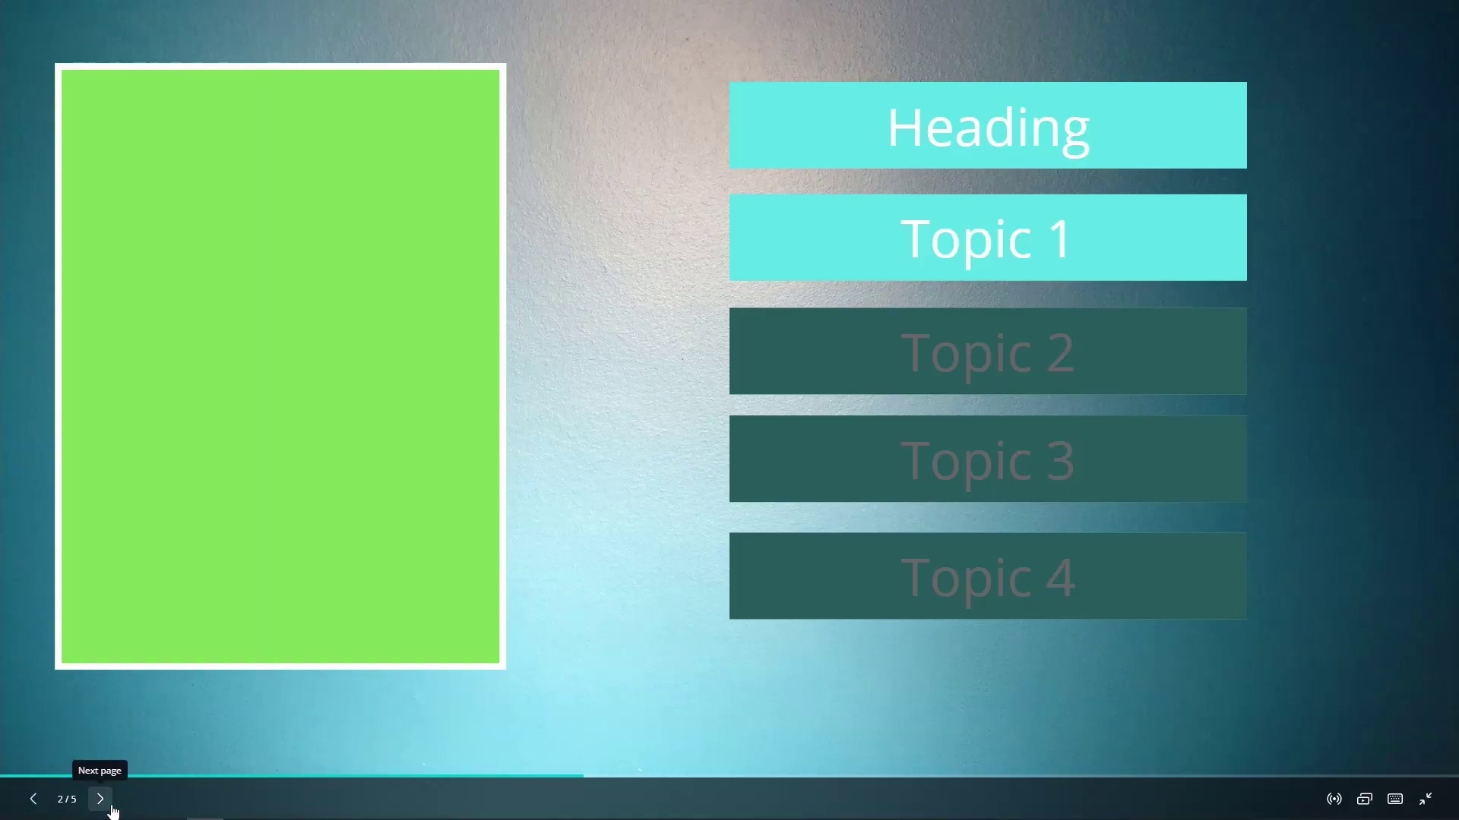
left_click(113, 811)
left_click(113, 811)
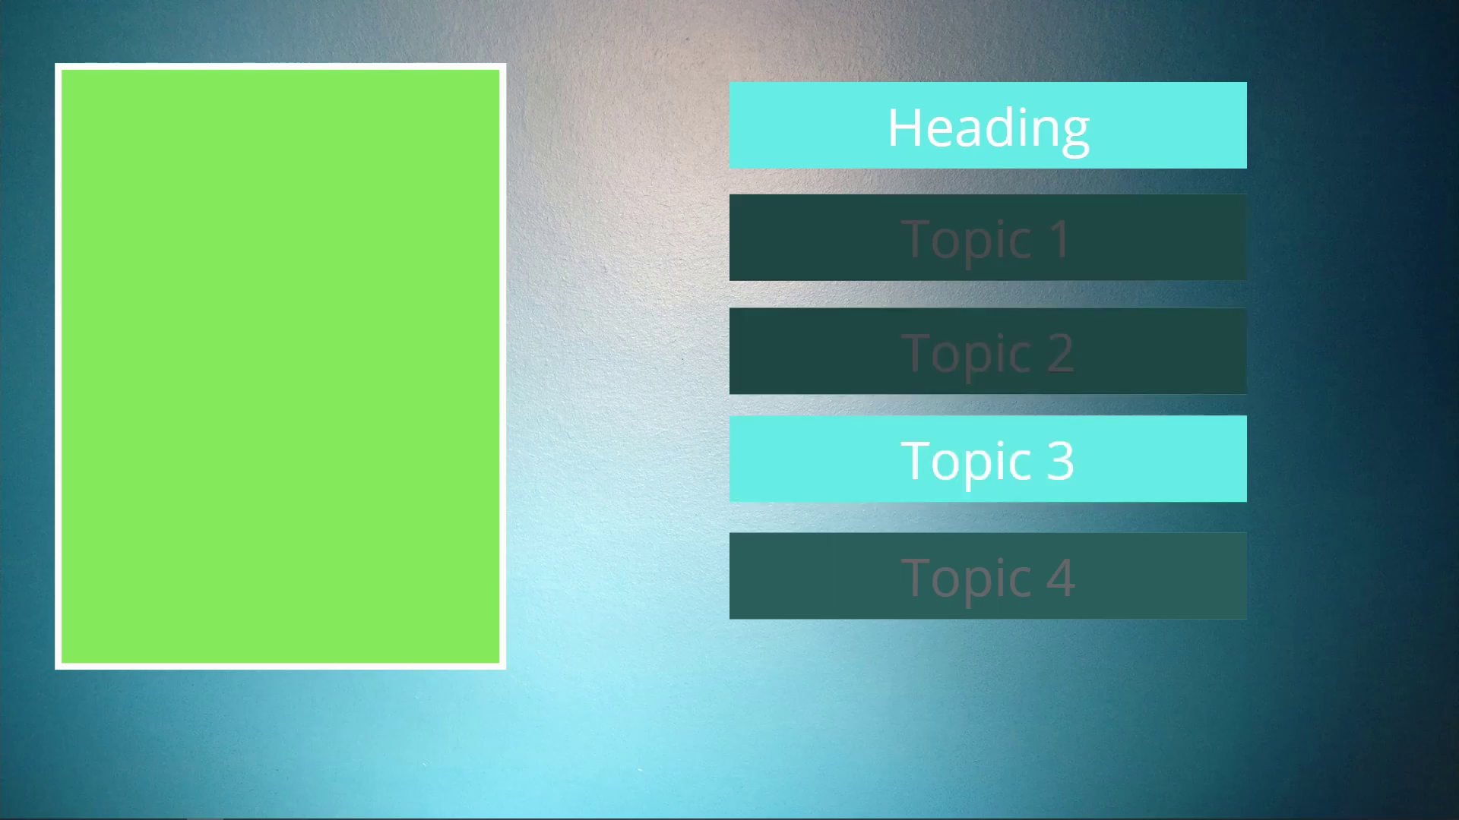
Advance the full-screen preview to page 5, exit the presentation, and return to page 1 of the design.
key("Right")
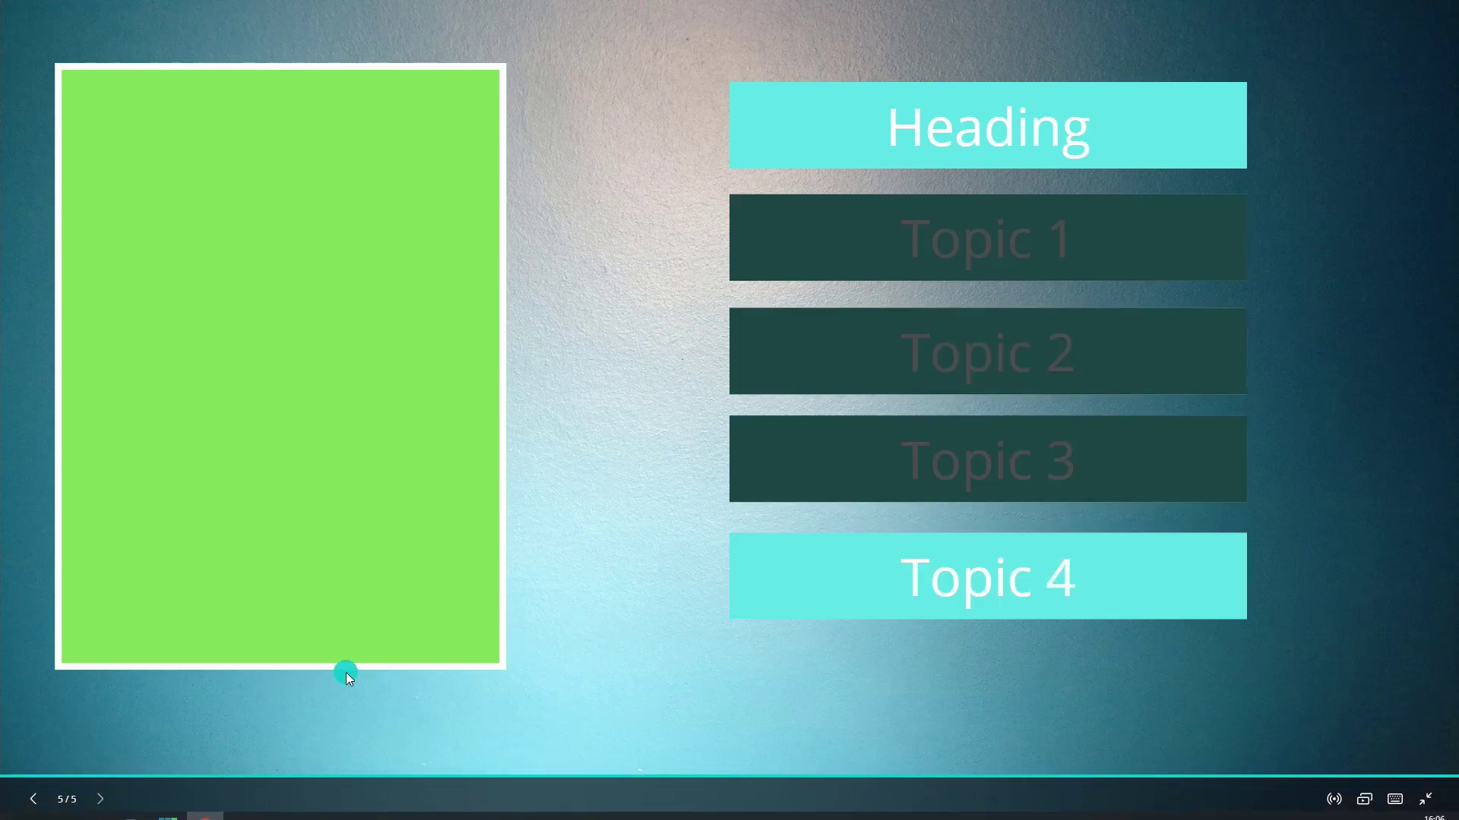
key("Escape")
scroll(923, 437, "up", 10)
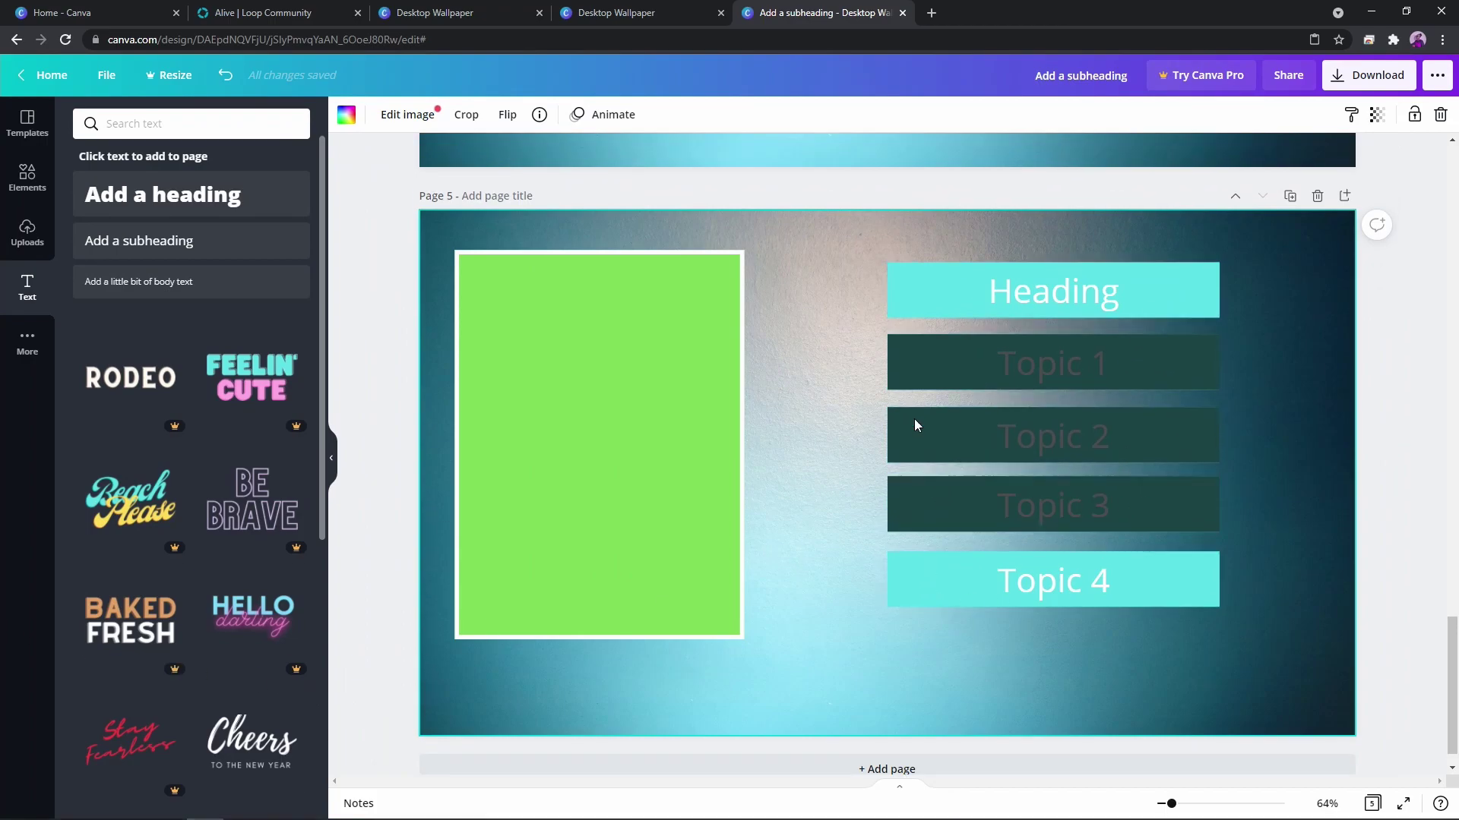
scroll(924, 348, "up", 15)
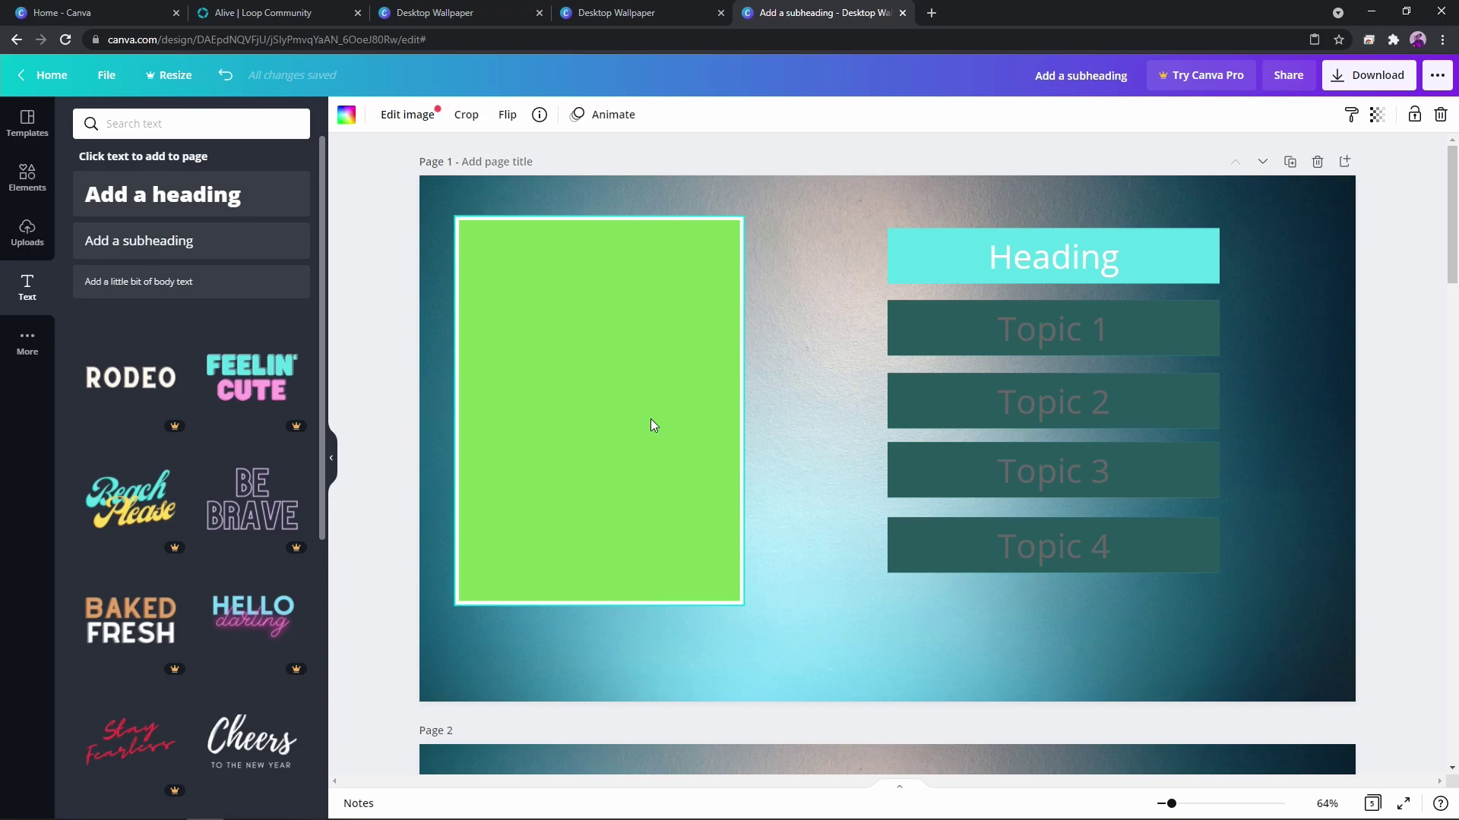
Review the available download file types and keep PNG for all pages.
left_click(1365, 79)
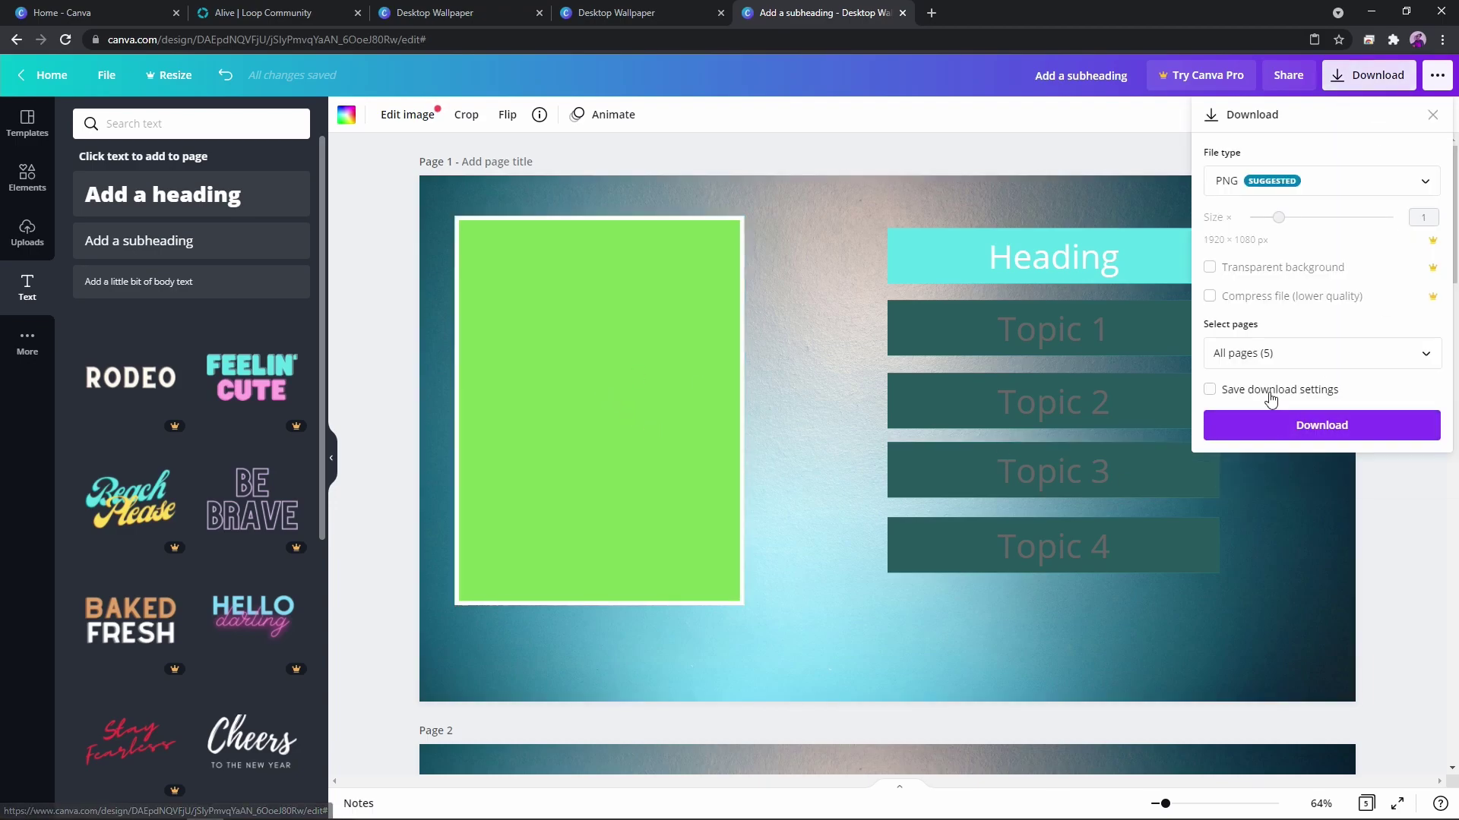
left_click(1309, 187)
left_click(1321, 190)
left_click(1317, 185)
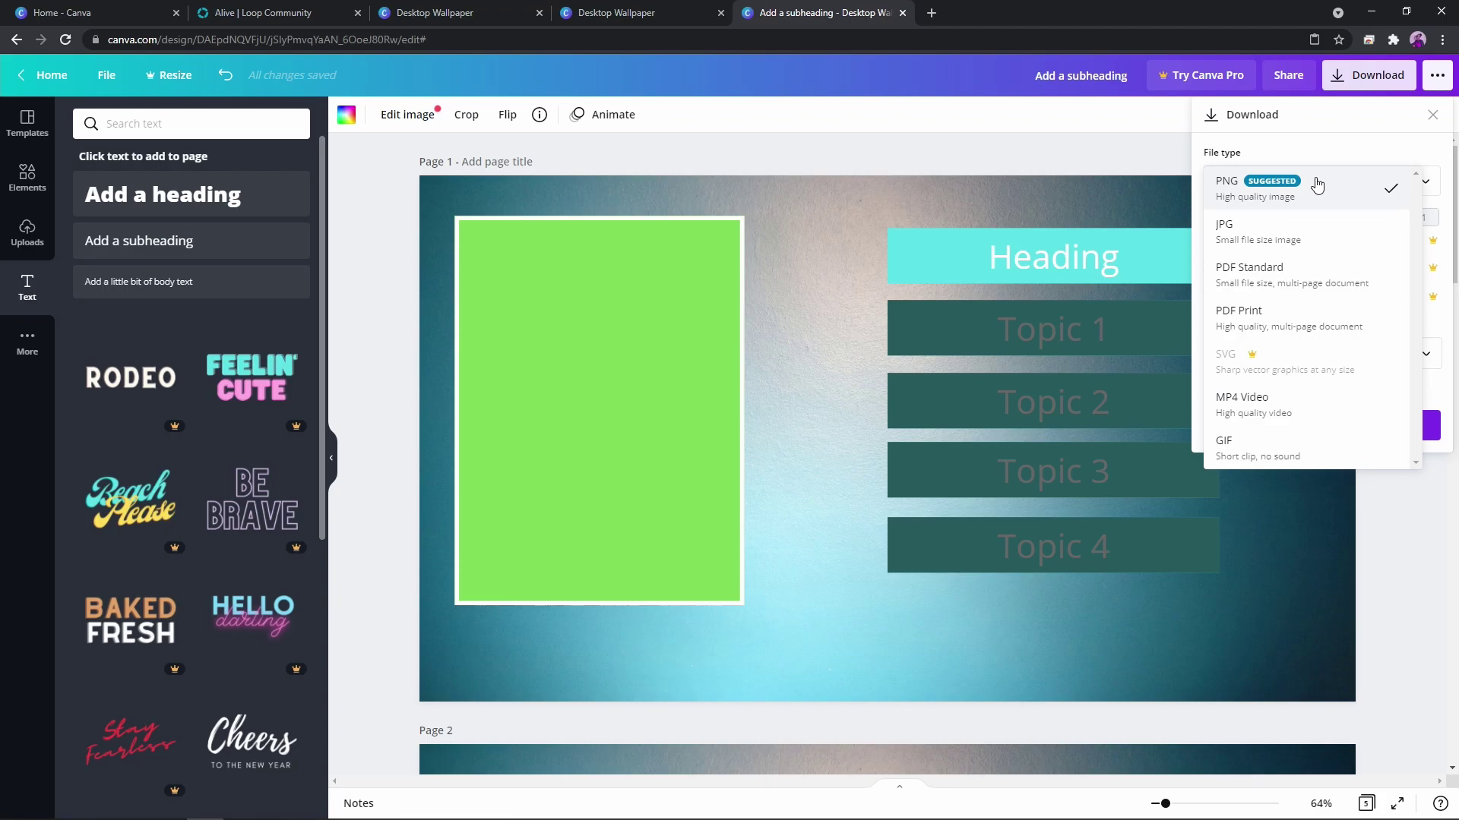
left_click(1317, 186)
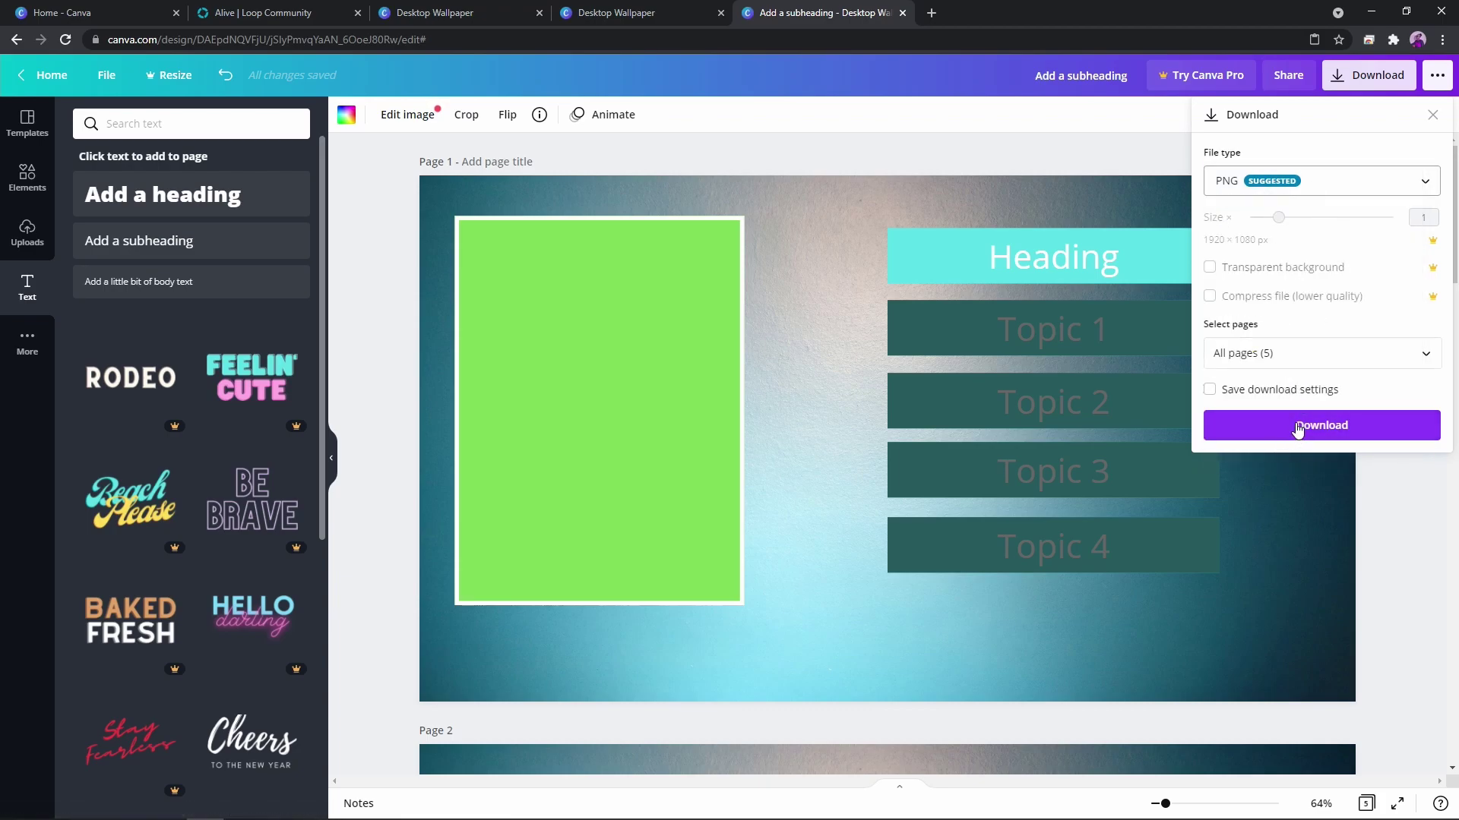
Rename the design as "Topic OVERLAY".
left_click(1079, 76)
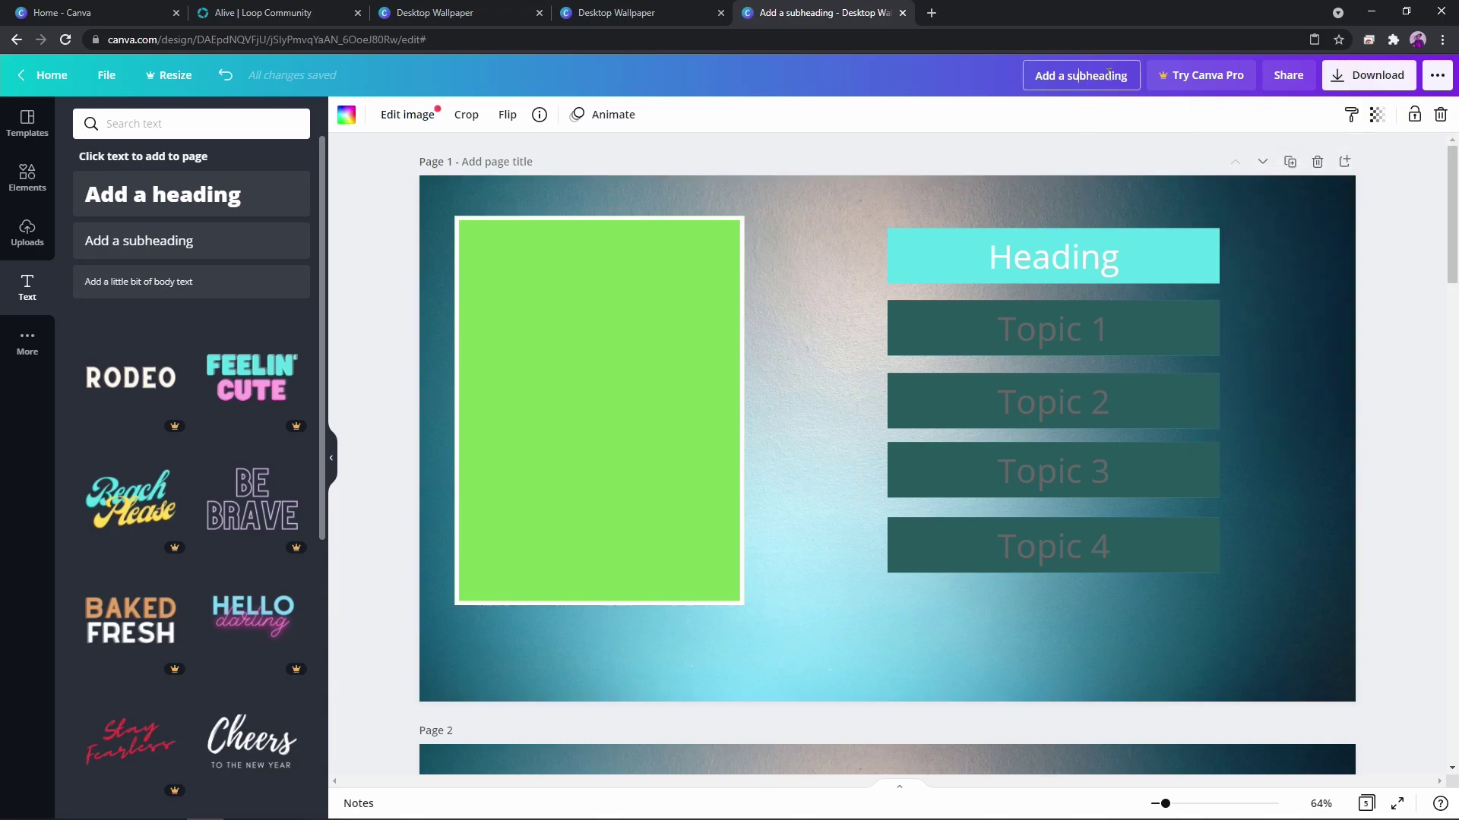
type("g")
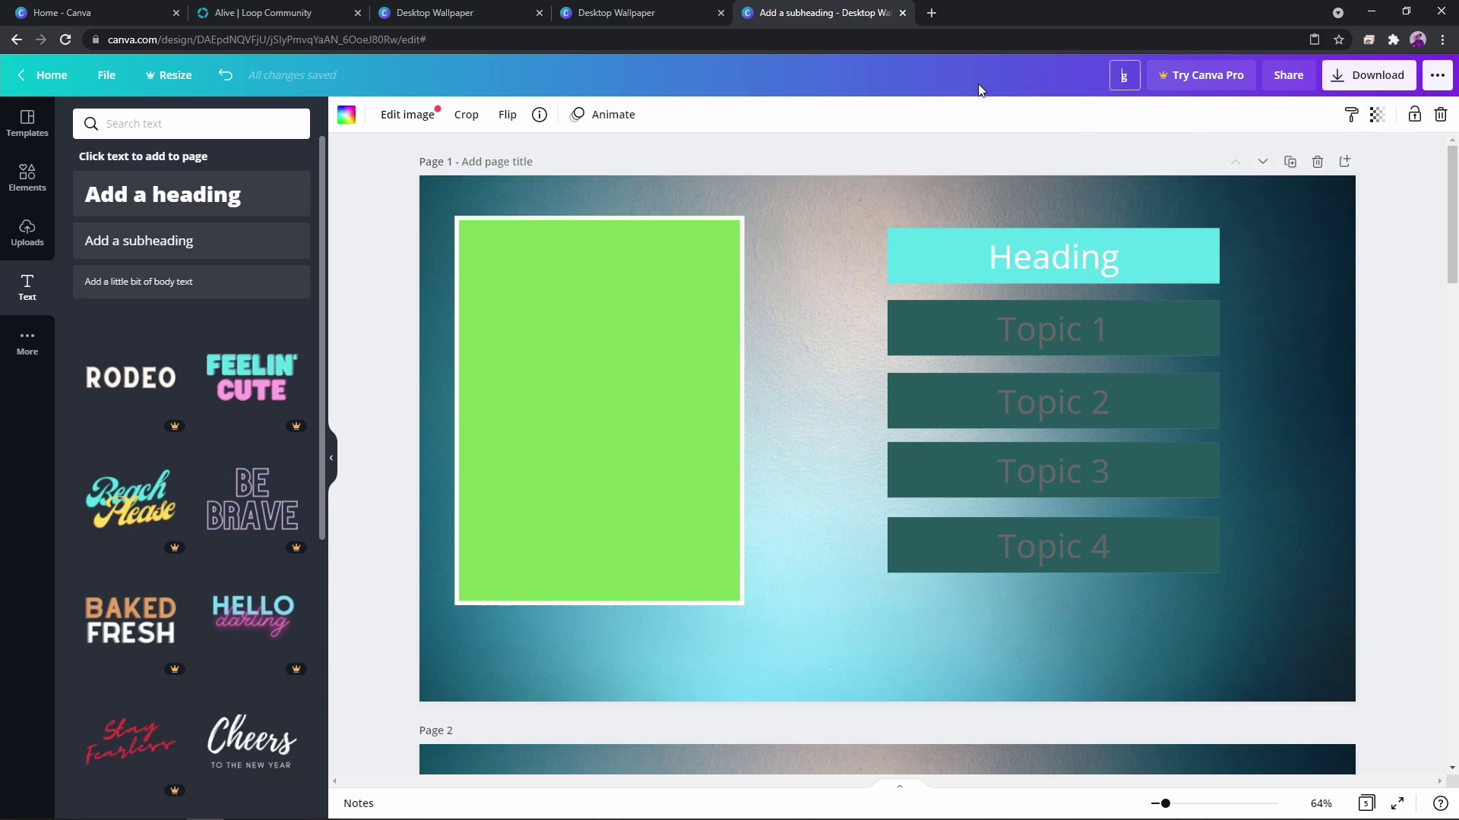
key("BackSpace")
type("Topic OVEL")
key("BackSpace")
type("RLAYS")
key("BackSpace")
key("Return")
Download all five pages as PNG and save the zipped file "Topic OVERLAY" to the Desktop.
left_click(1368, 75)
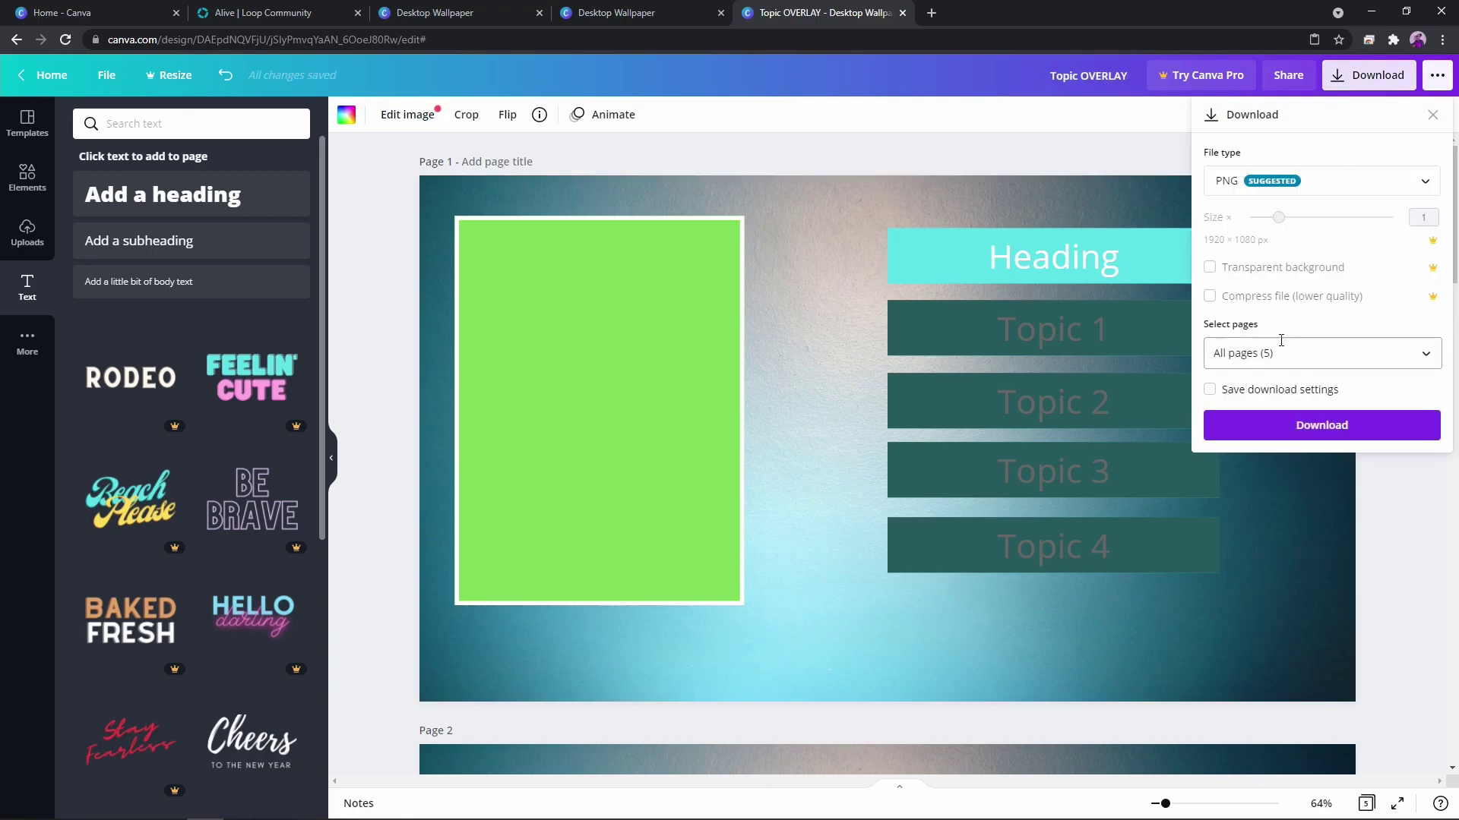
left_click(1291, 430)
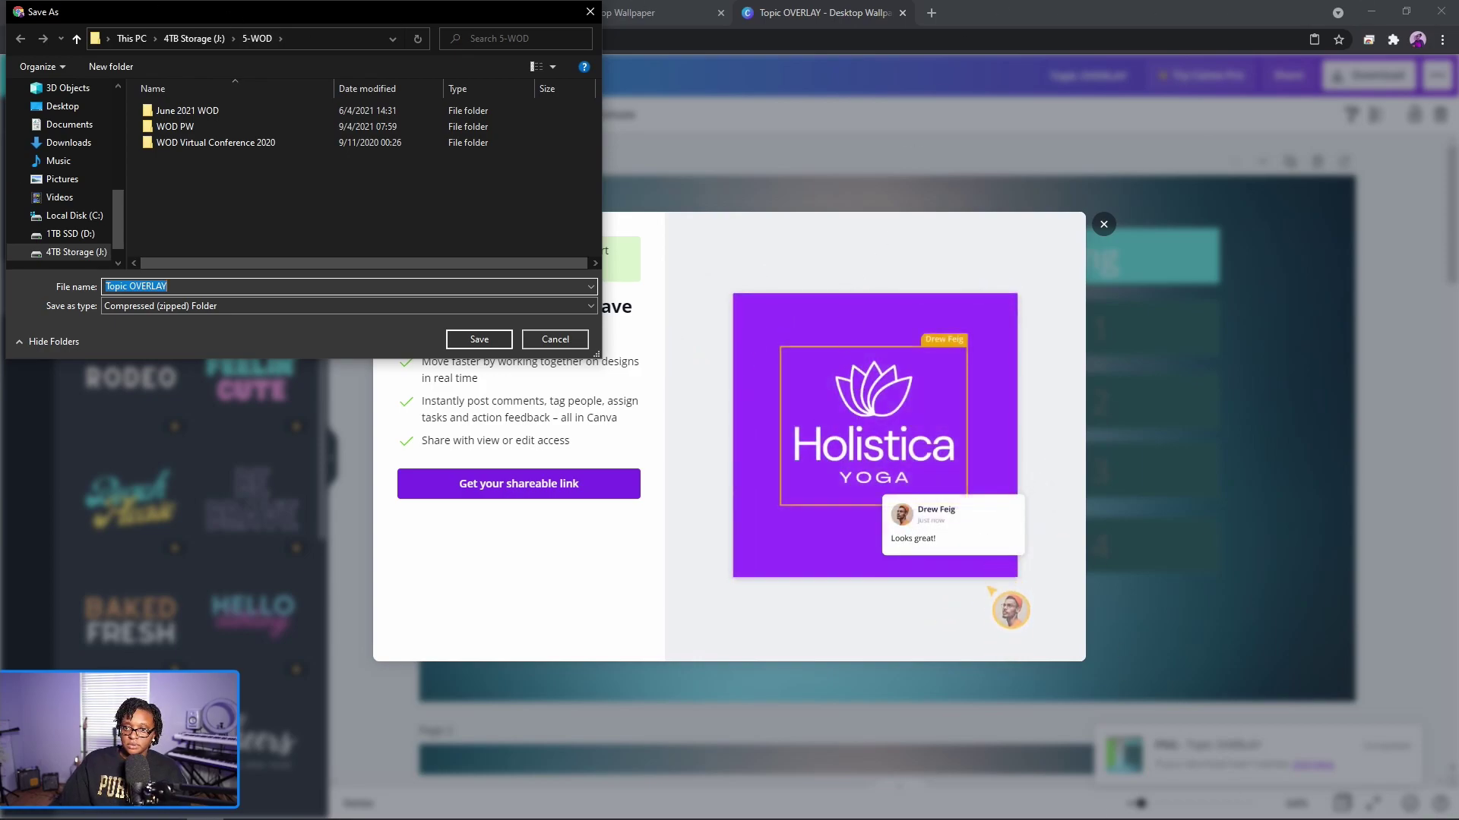
scroll(61, 193, "up", 1)
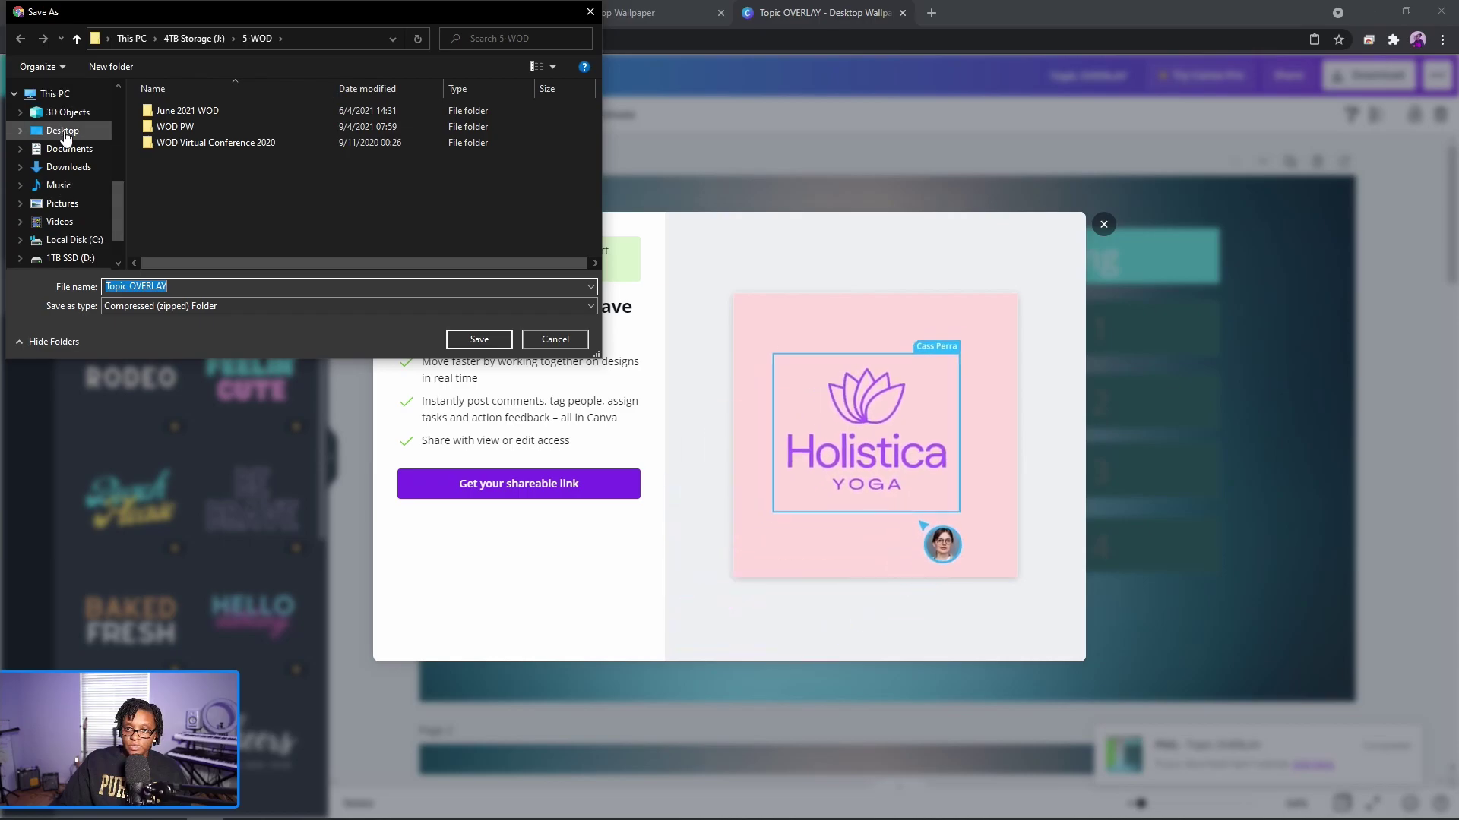
left_click(61, 130)
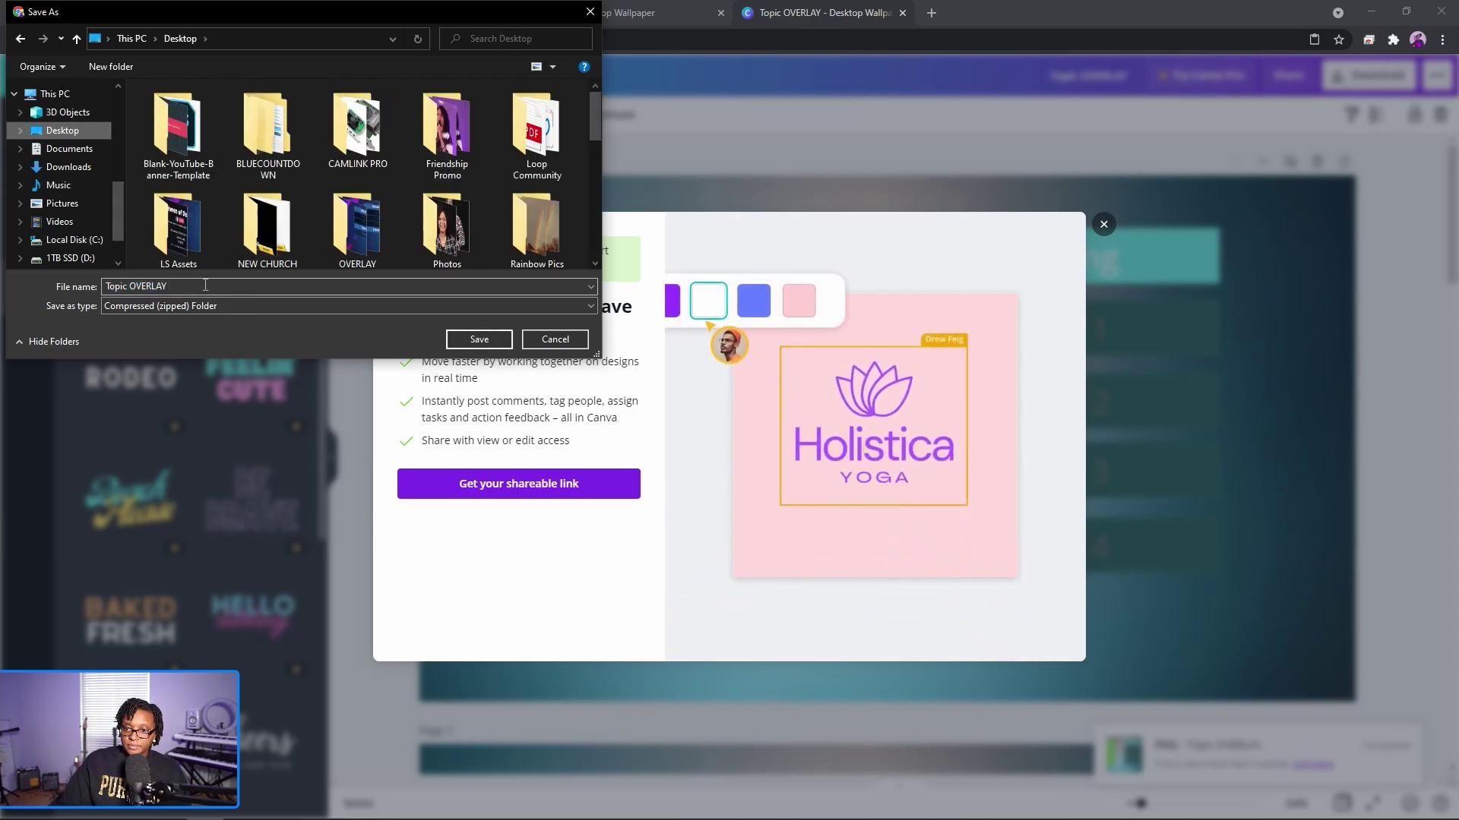
key("Tab")
left_click(479, 339)
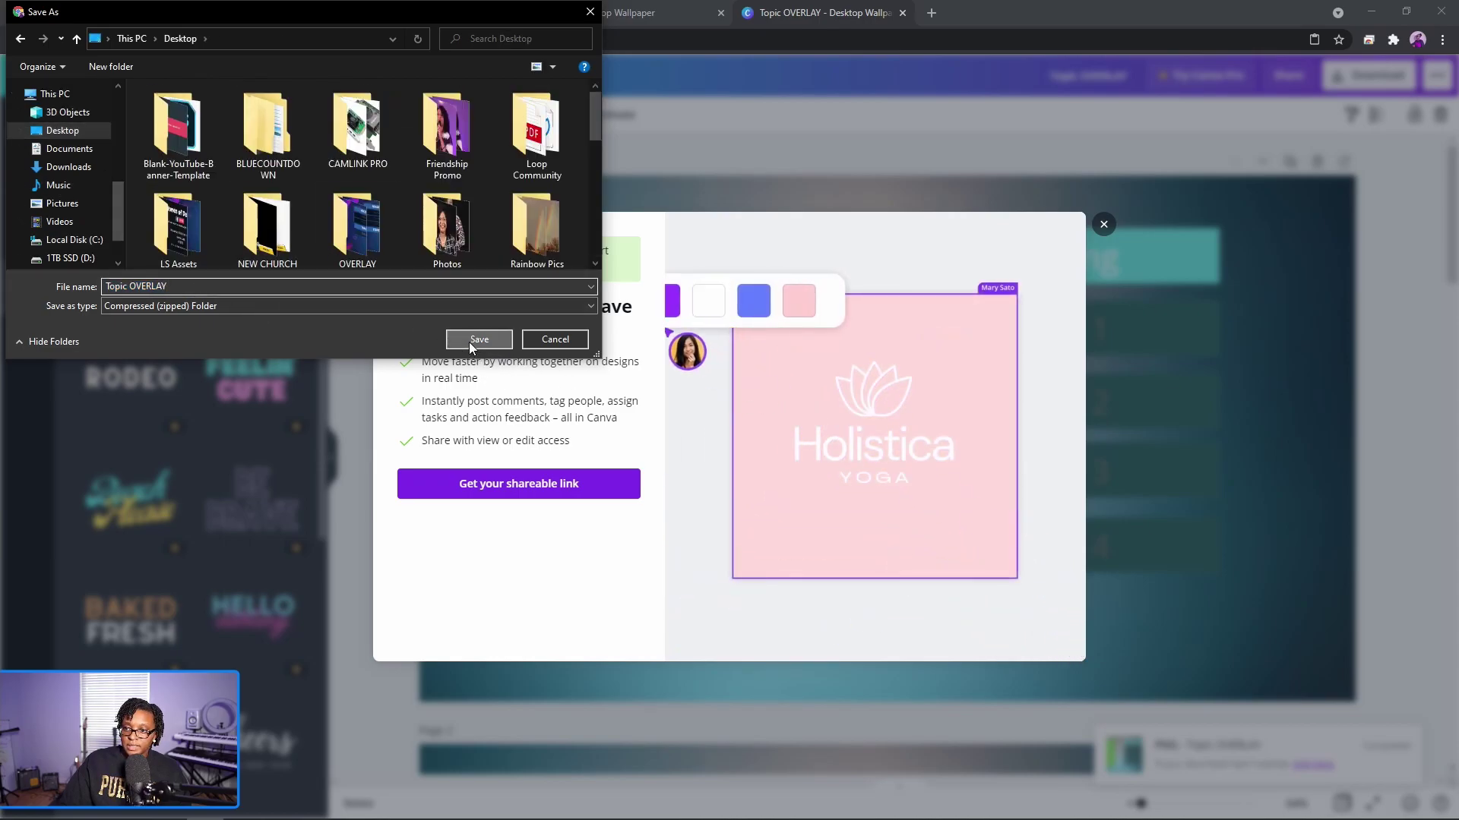
Open the downloaded "Topic OVERLAY" archive, extract all its files, and close the archive window.
left_click(99, 809)
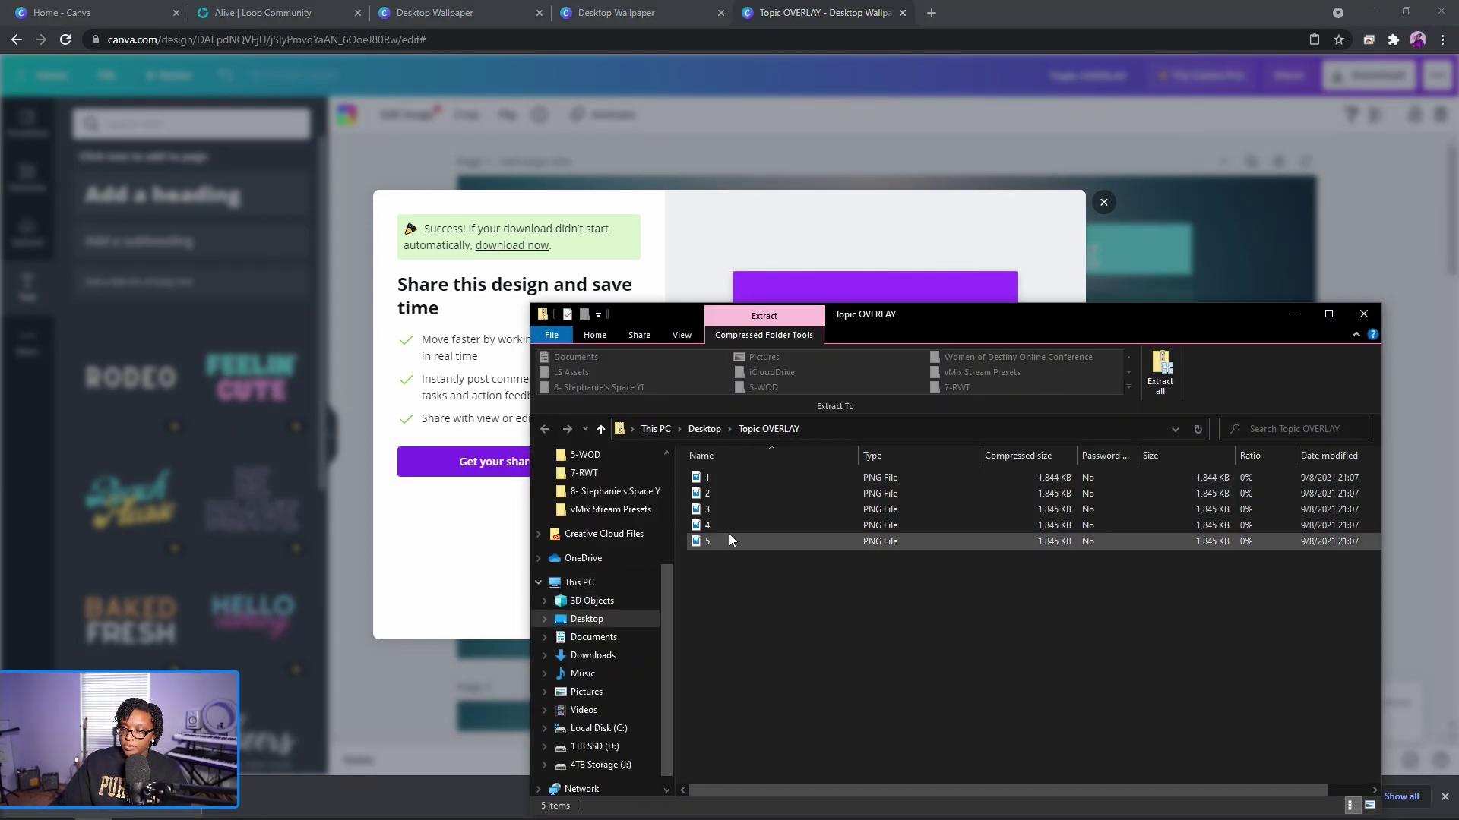
left_click(1151, 370)
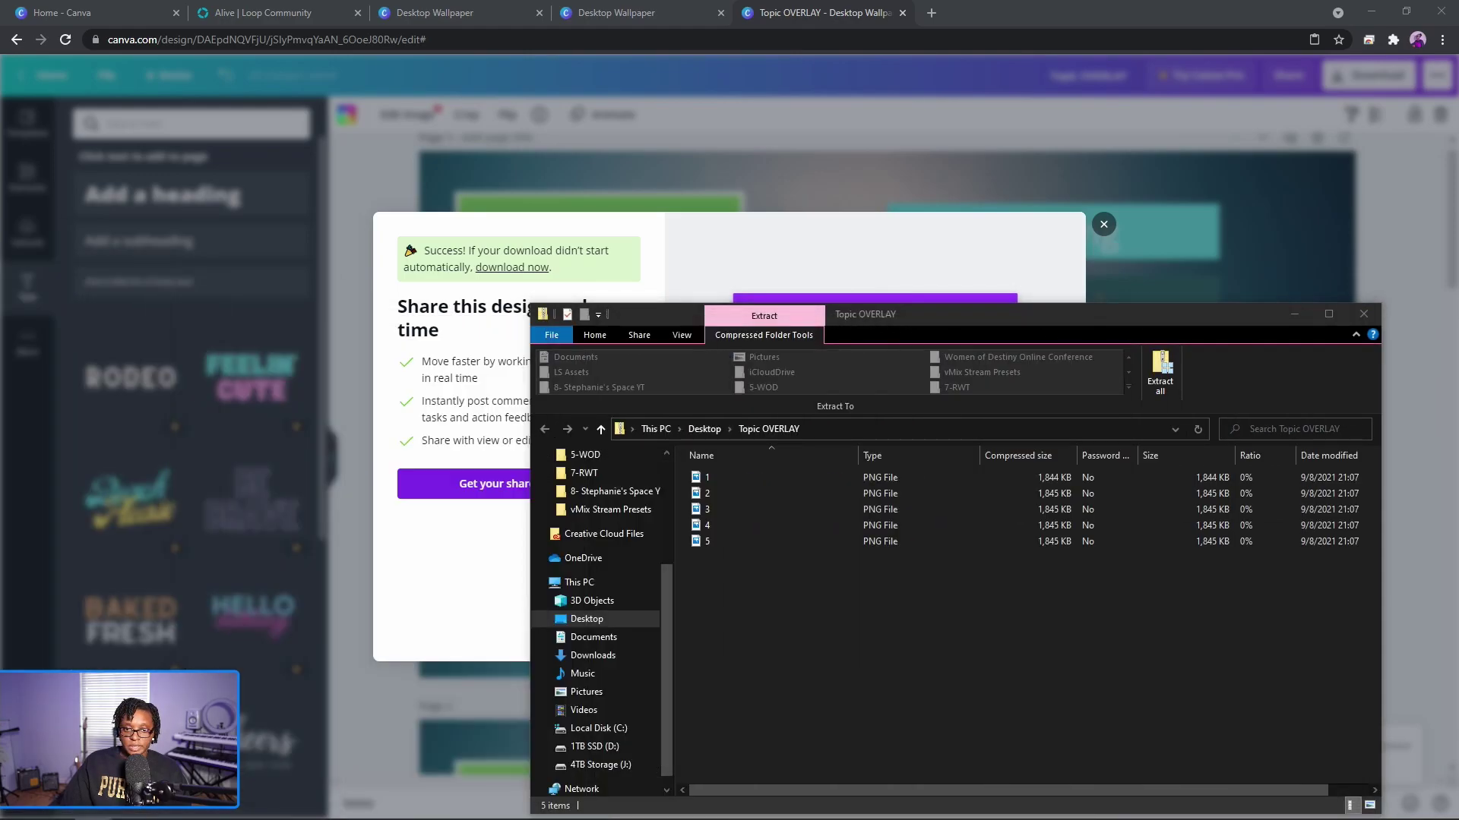
left_click(1365, 315)
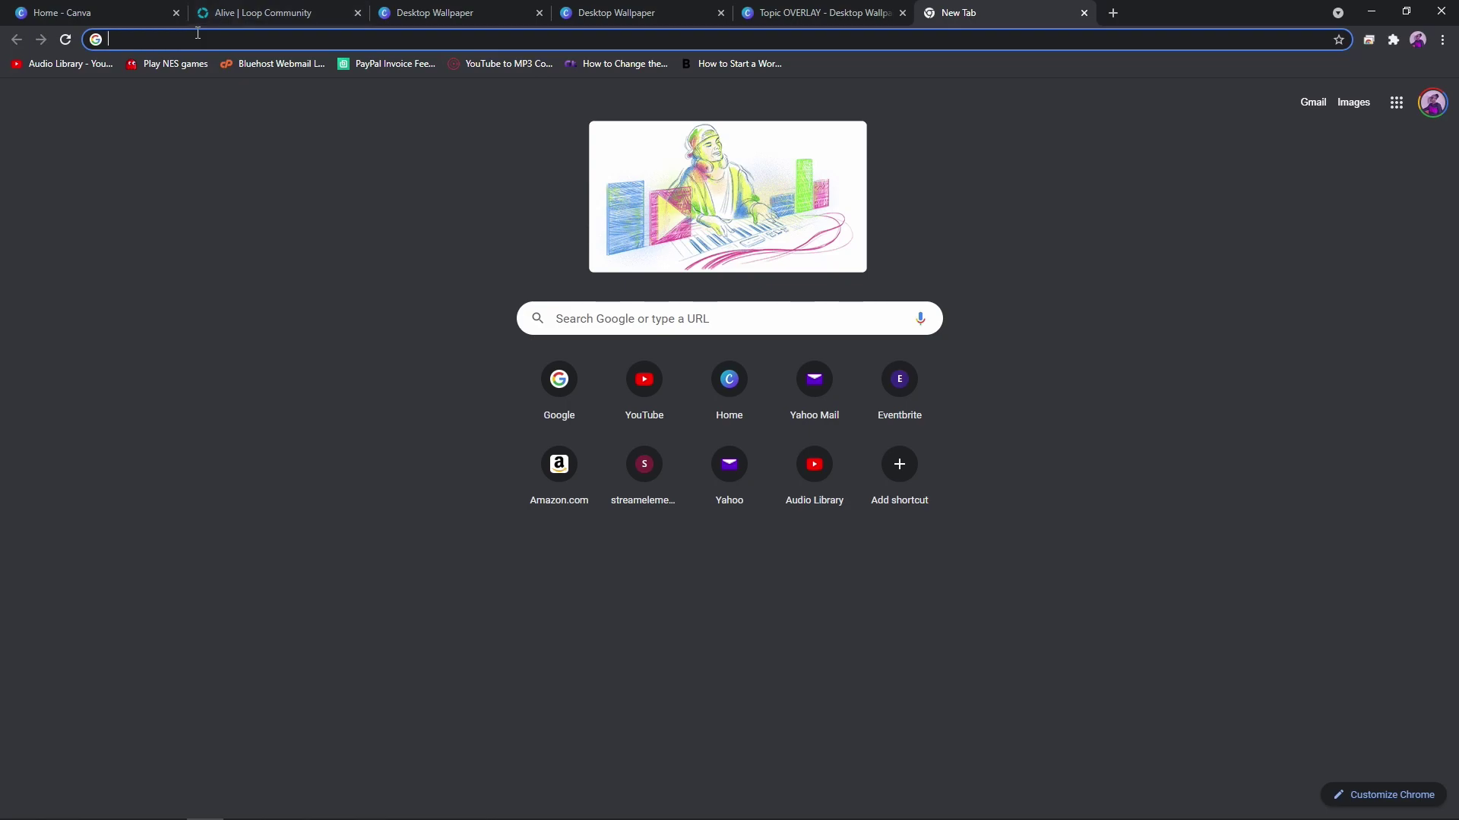
Go to pixlr.com in a new browser tab and launch the Pixlr E advanced photo editor.
type("PIXLR")
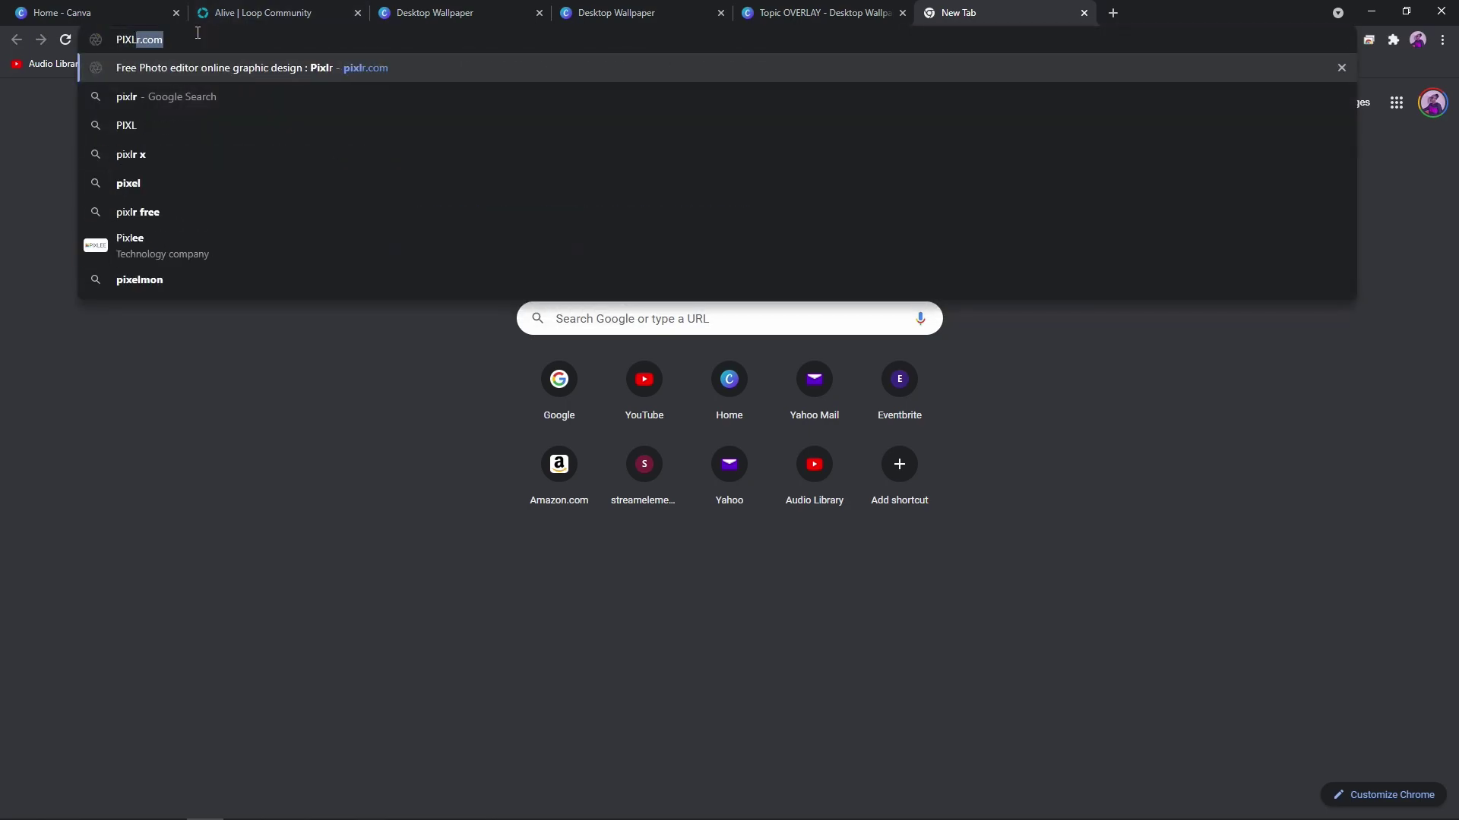
type(".COM")
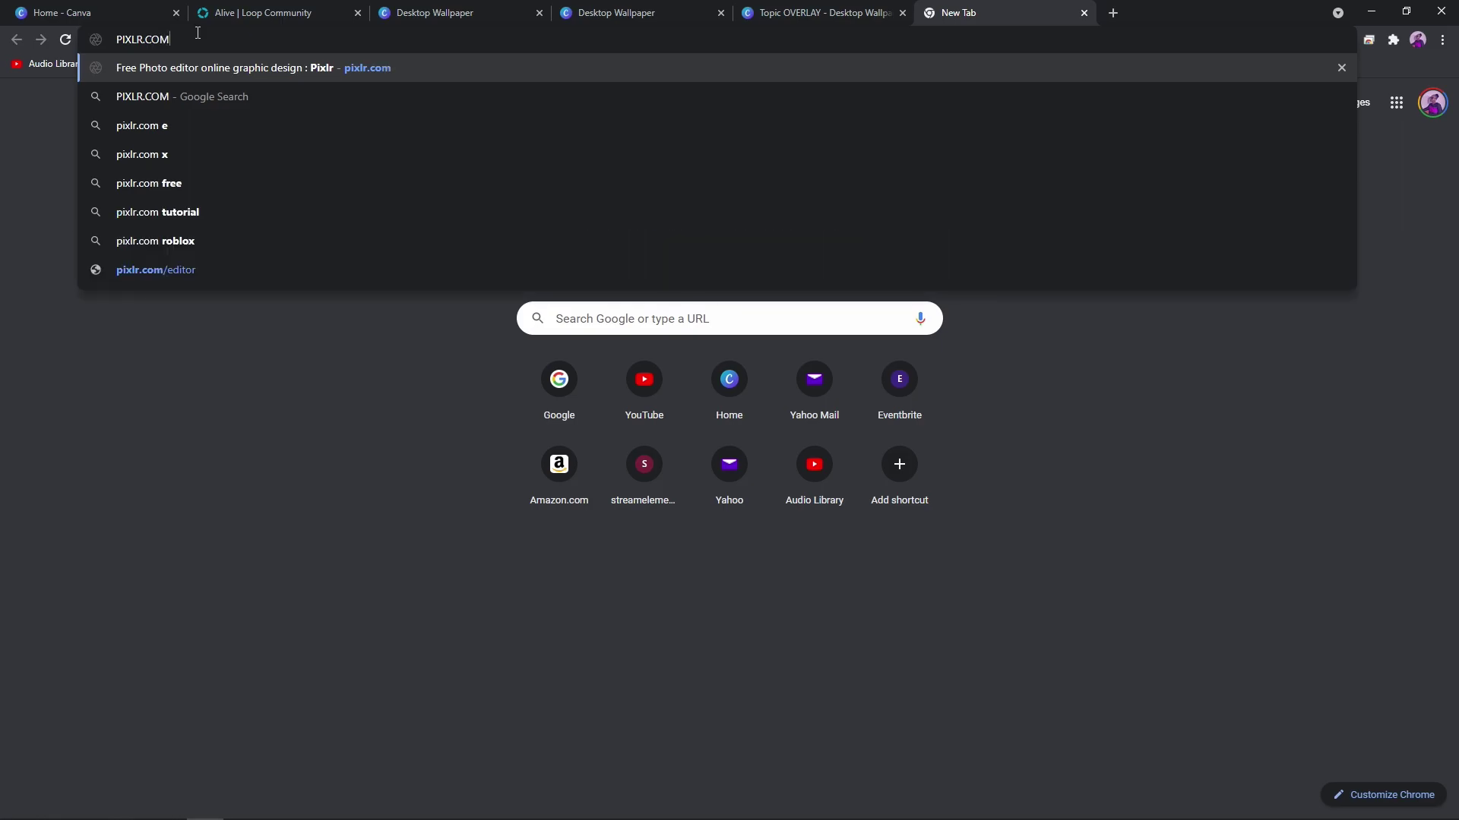
key("Return")
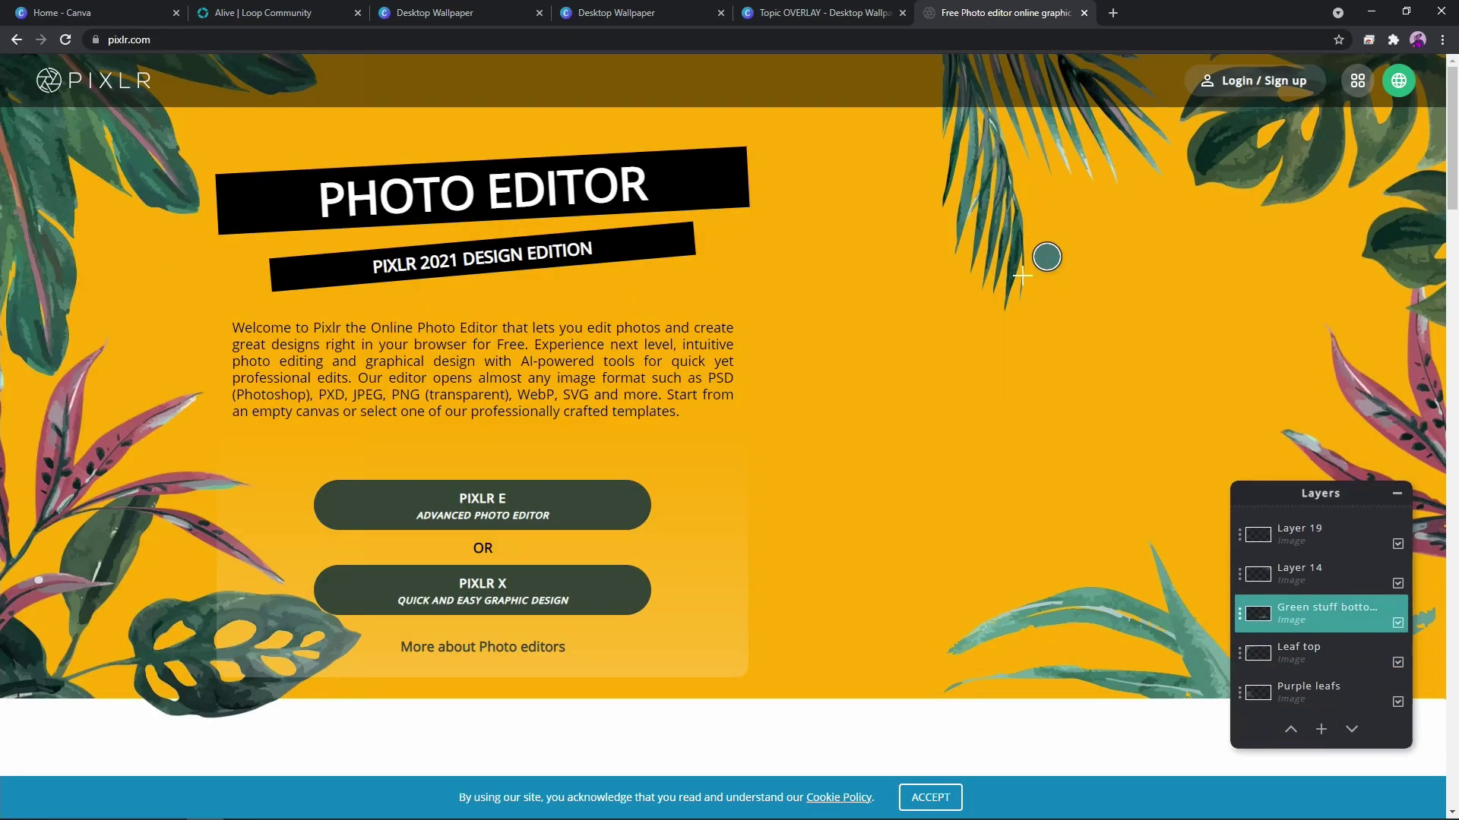
left_click(450, 515)
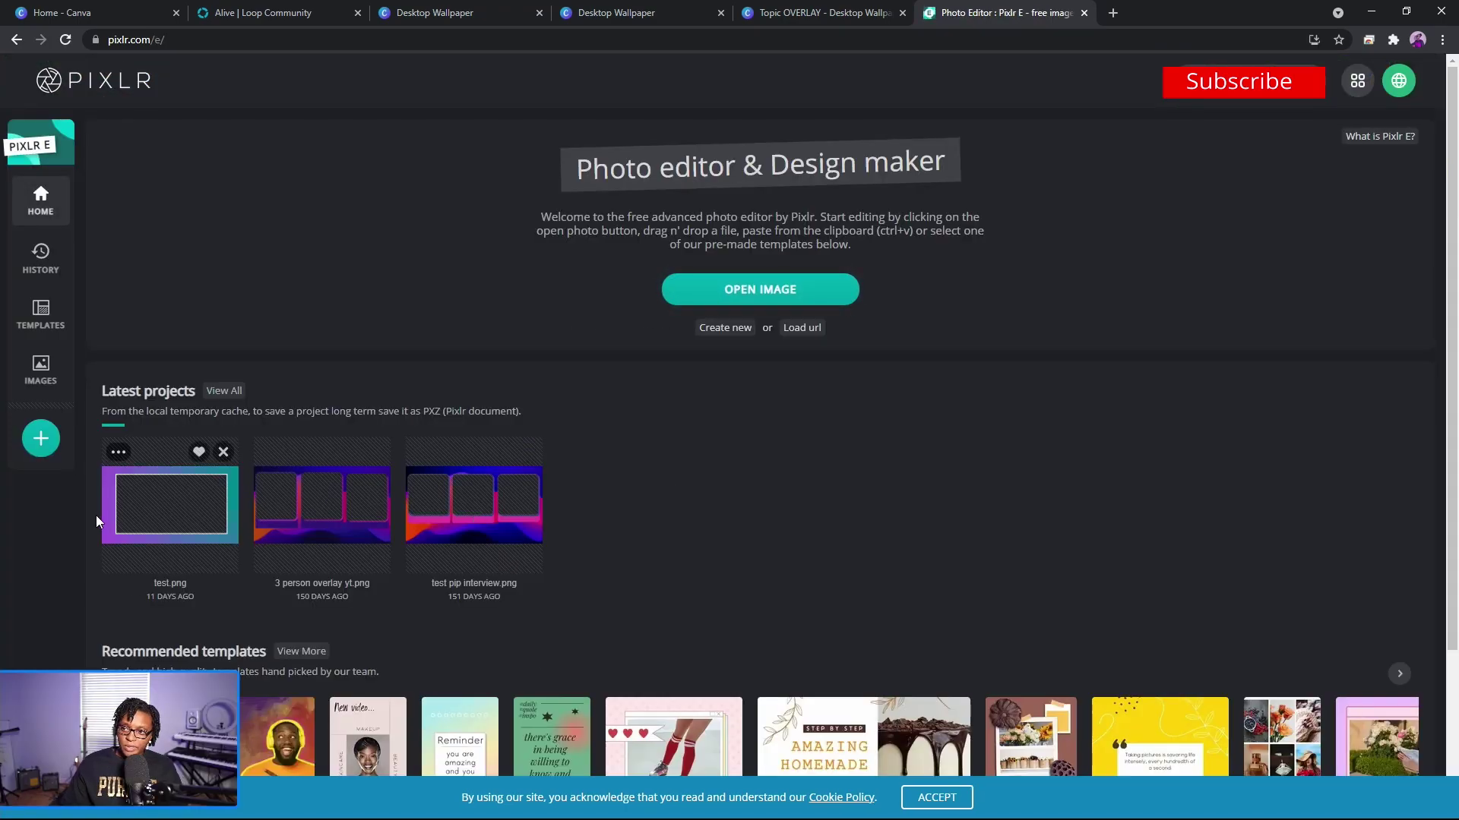
Open image 1 from the "Topic OVERLAY" folder inside 0000-OTHER on the 4TB Storage (J:) drive.
left_click(706, 293)
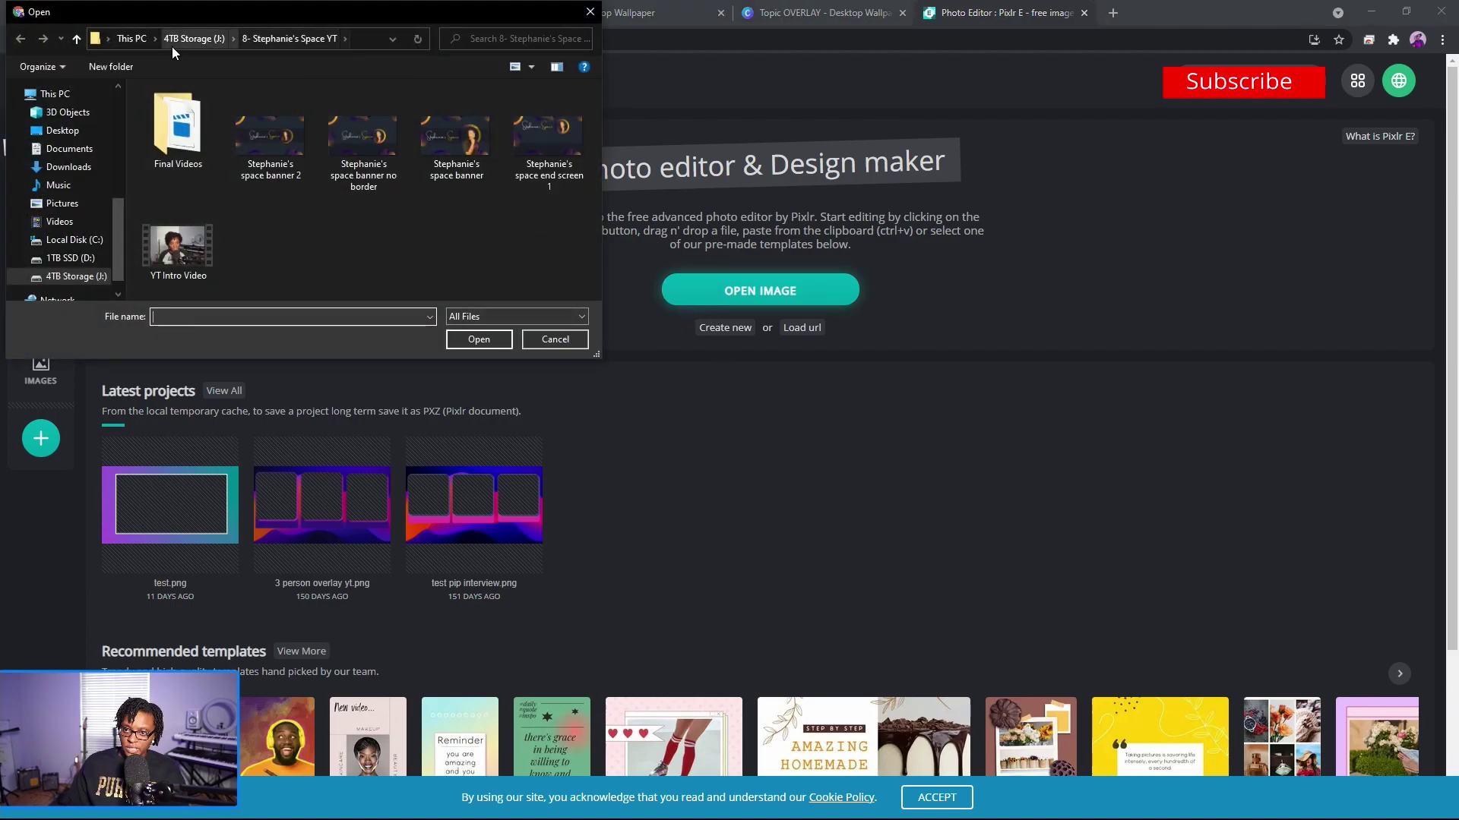
left_click(171, 39)
double_click(184, 109)
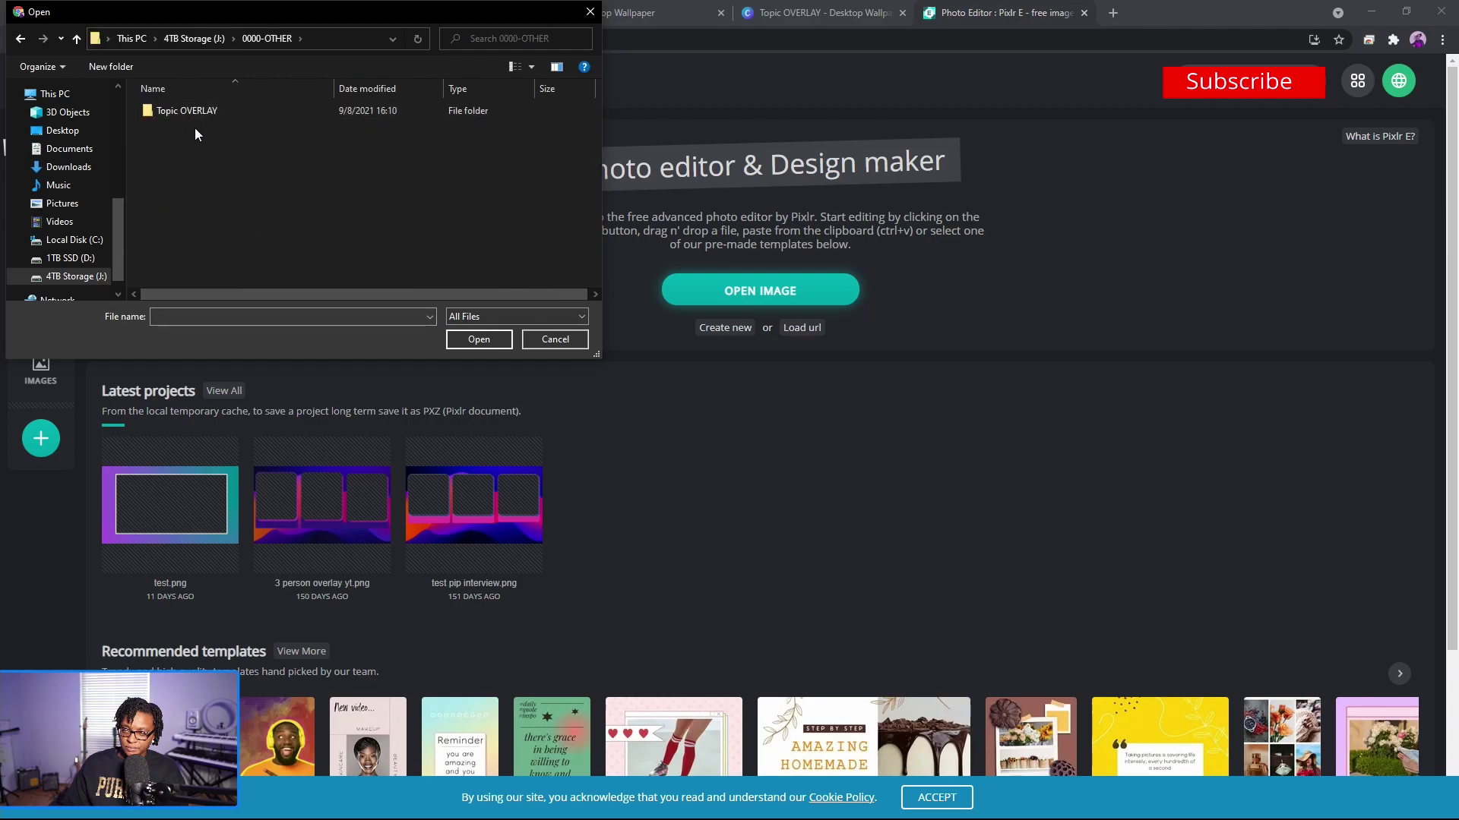
double_click(190, 110)
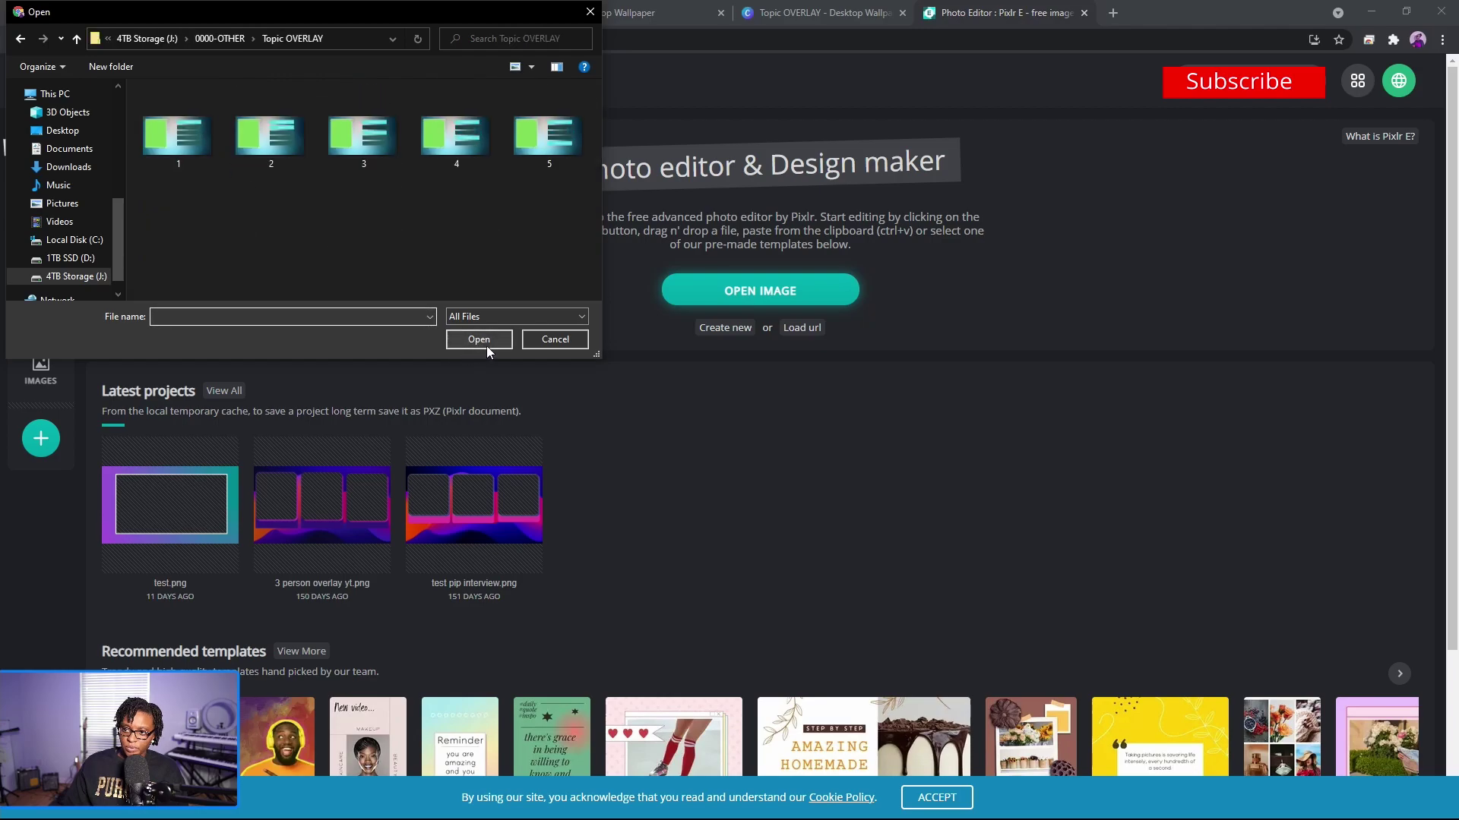
left_click(184, 146)
left_click(483, 344)
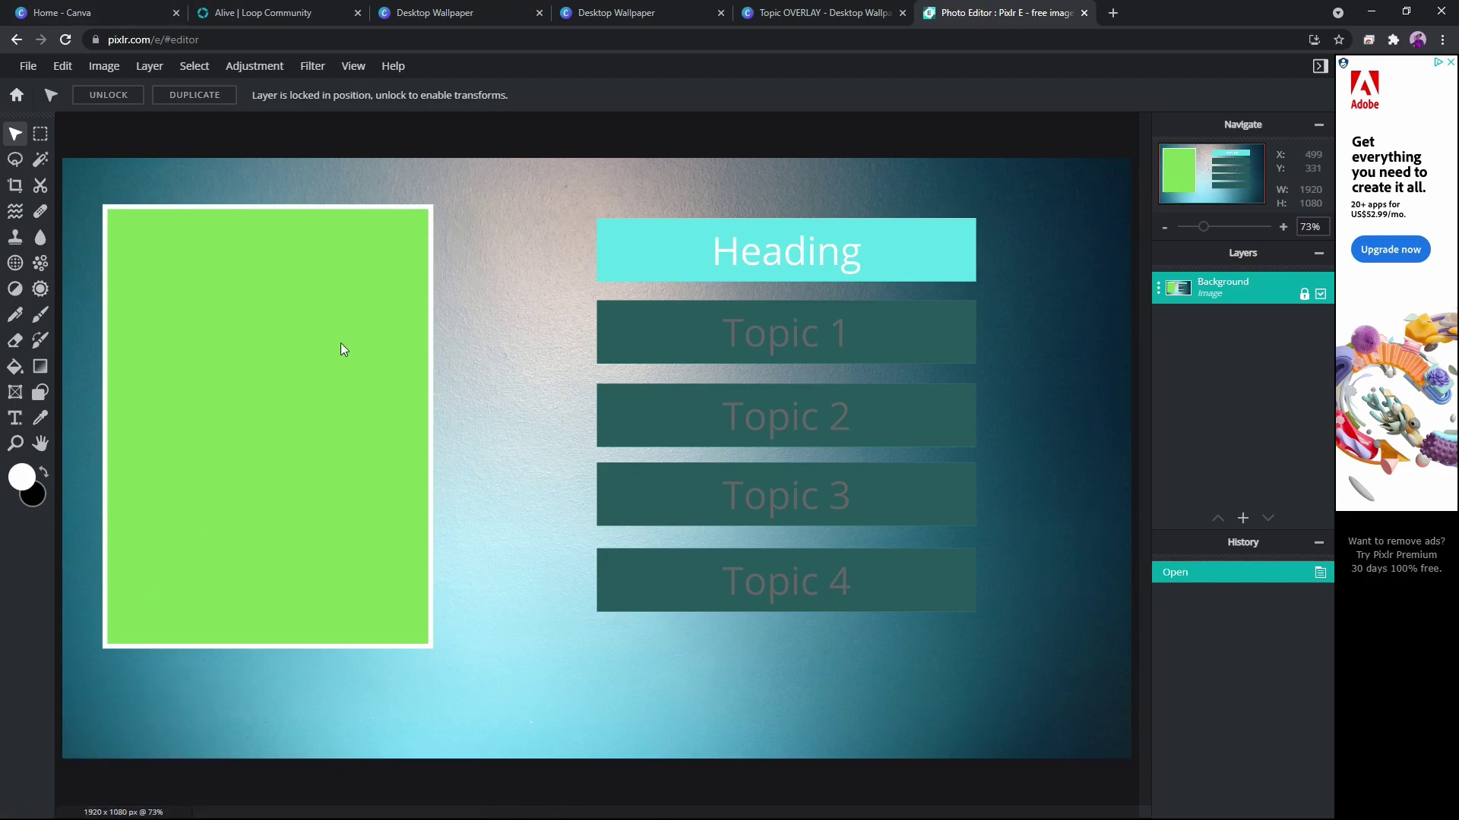
Select the green panel with the magic wand at tolerance 32, delete it to transparency, and clear the selection.
left_click(42, 164)
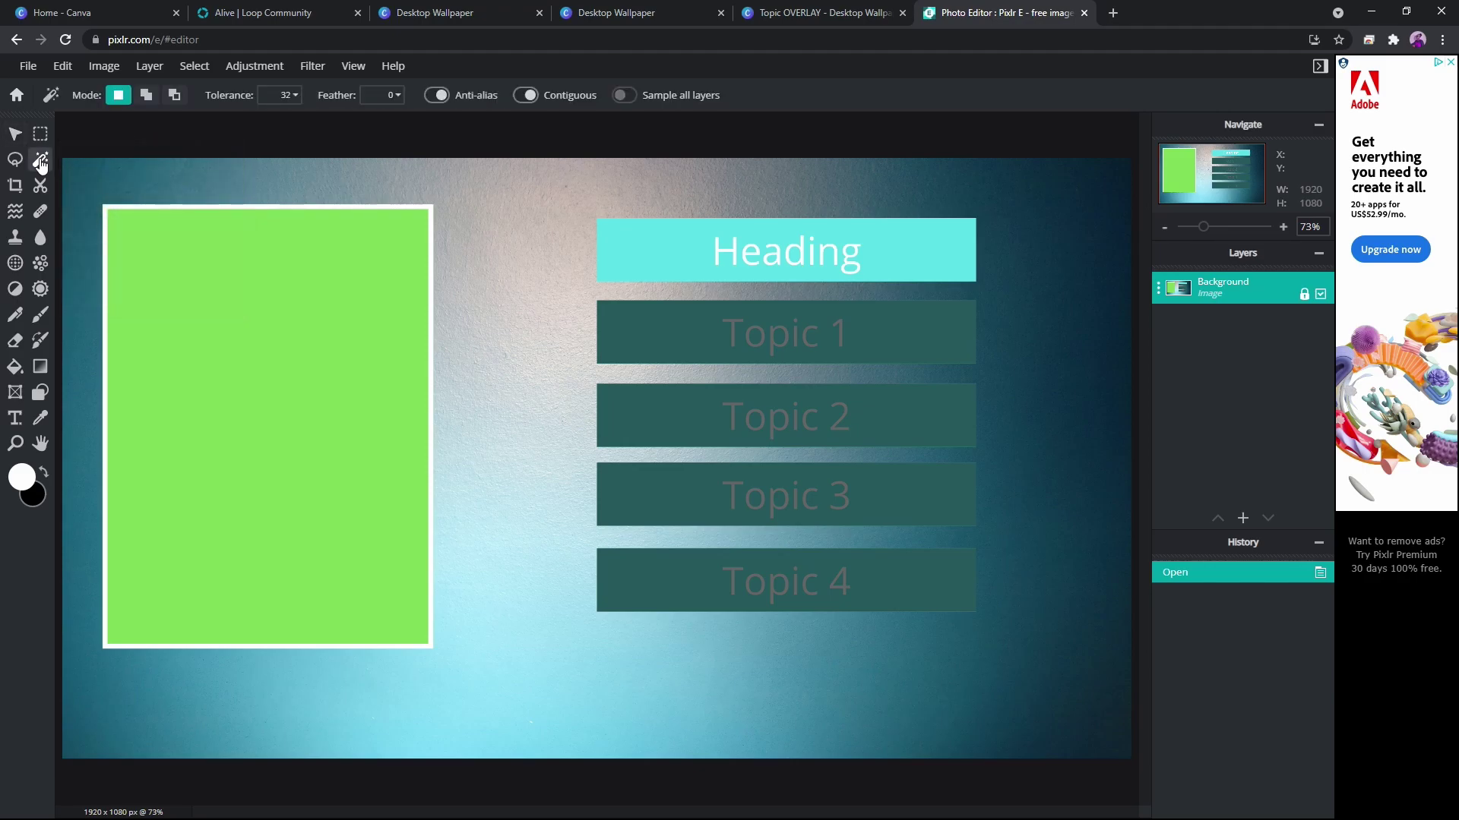
left_click(247, 270)
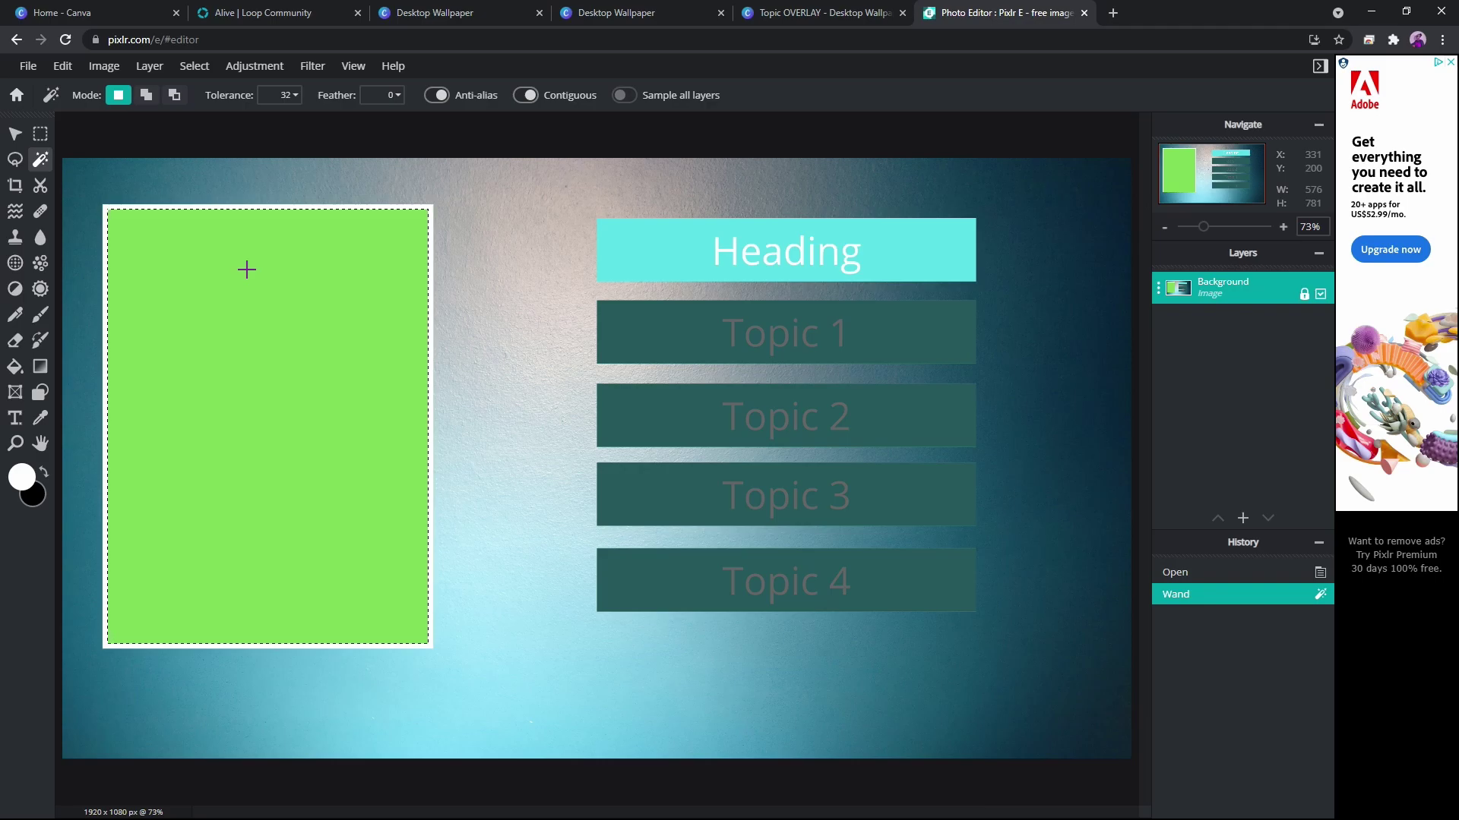
key("Delete")
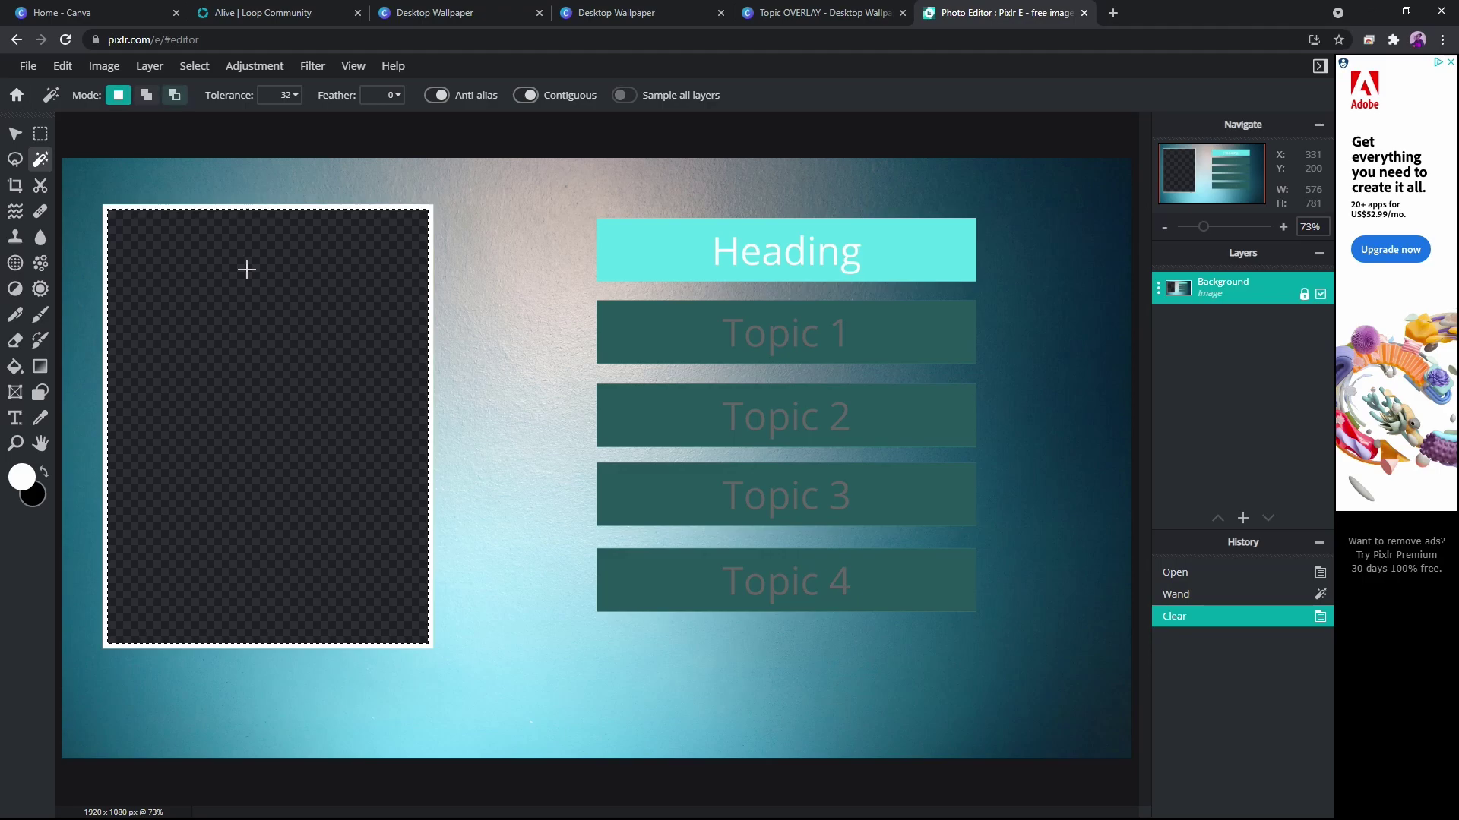
key("ctrl+d")
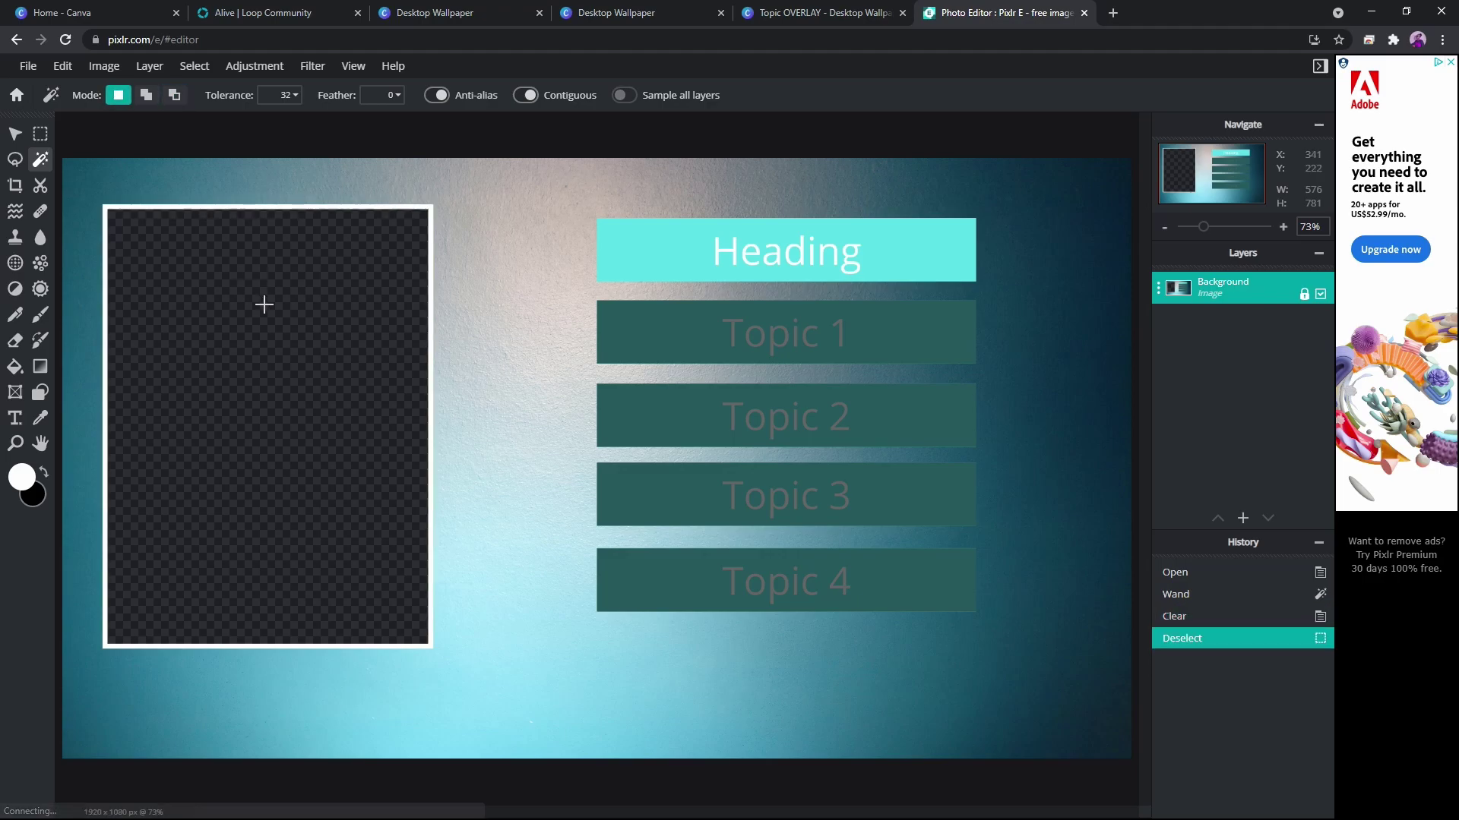
Export the edited image as a 1920 x 1080 PNG named "1 APLHA".
left_click(28, 67)
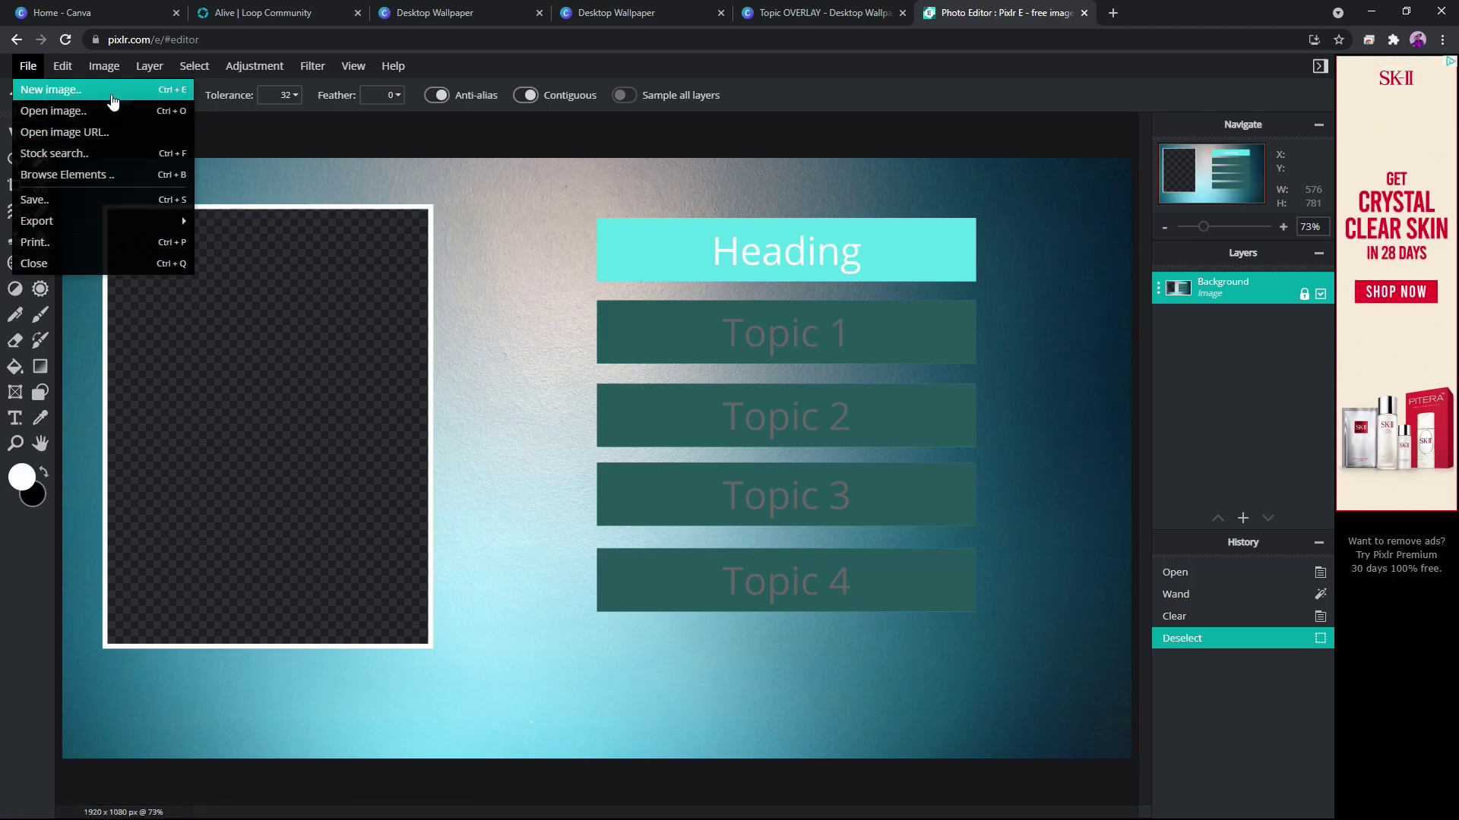
left_click(101, 201)
left_click(776, 367)
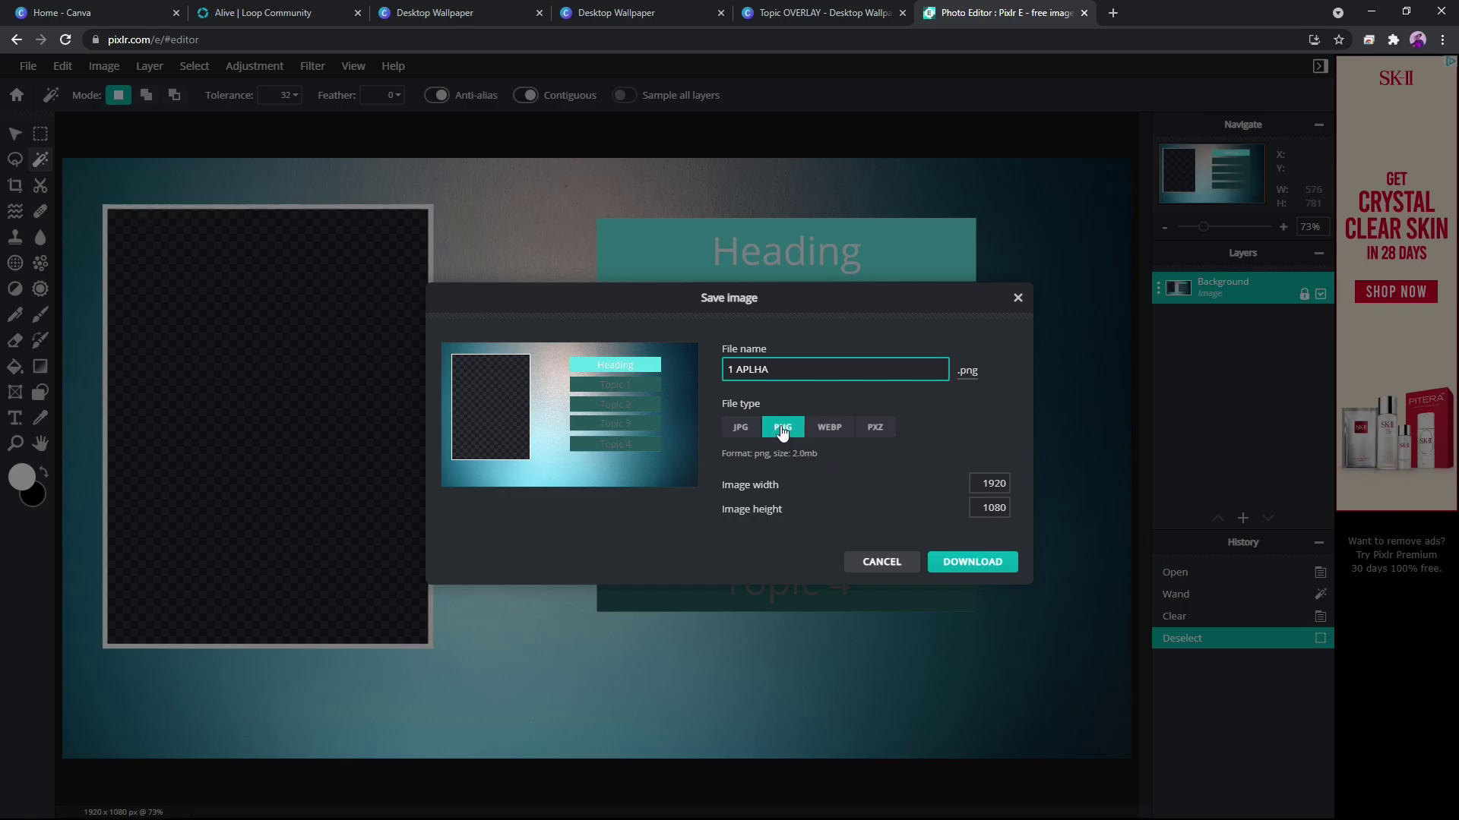
left_click(967, 566)
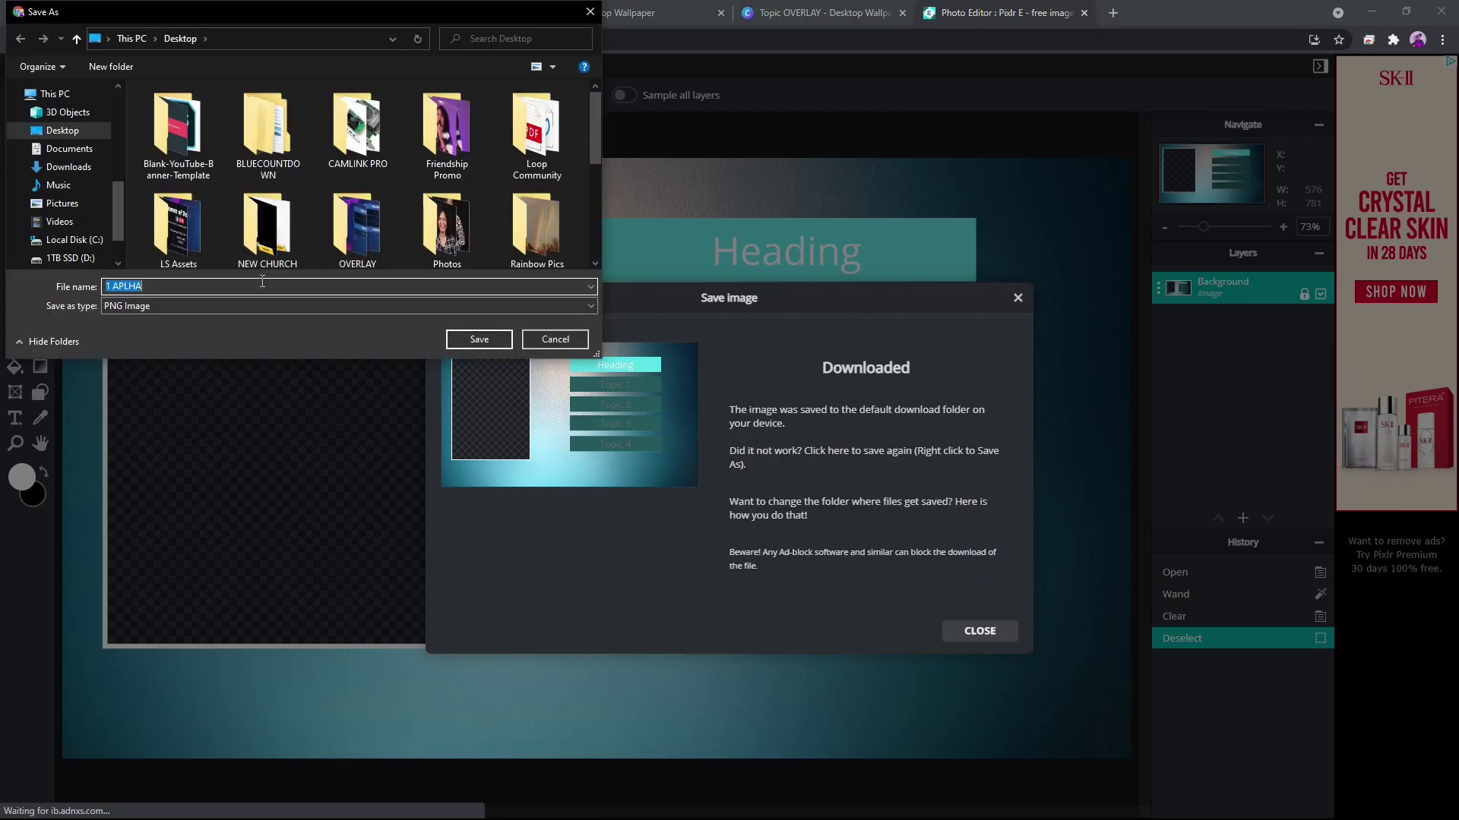
Save the "1 APLHA" PNG in the 0000-OTHER folder on the 4TB Storage (J:) drive.
scroll(340, 211, "down", 5)
scroll(92, 257, "down", 2)
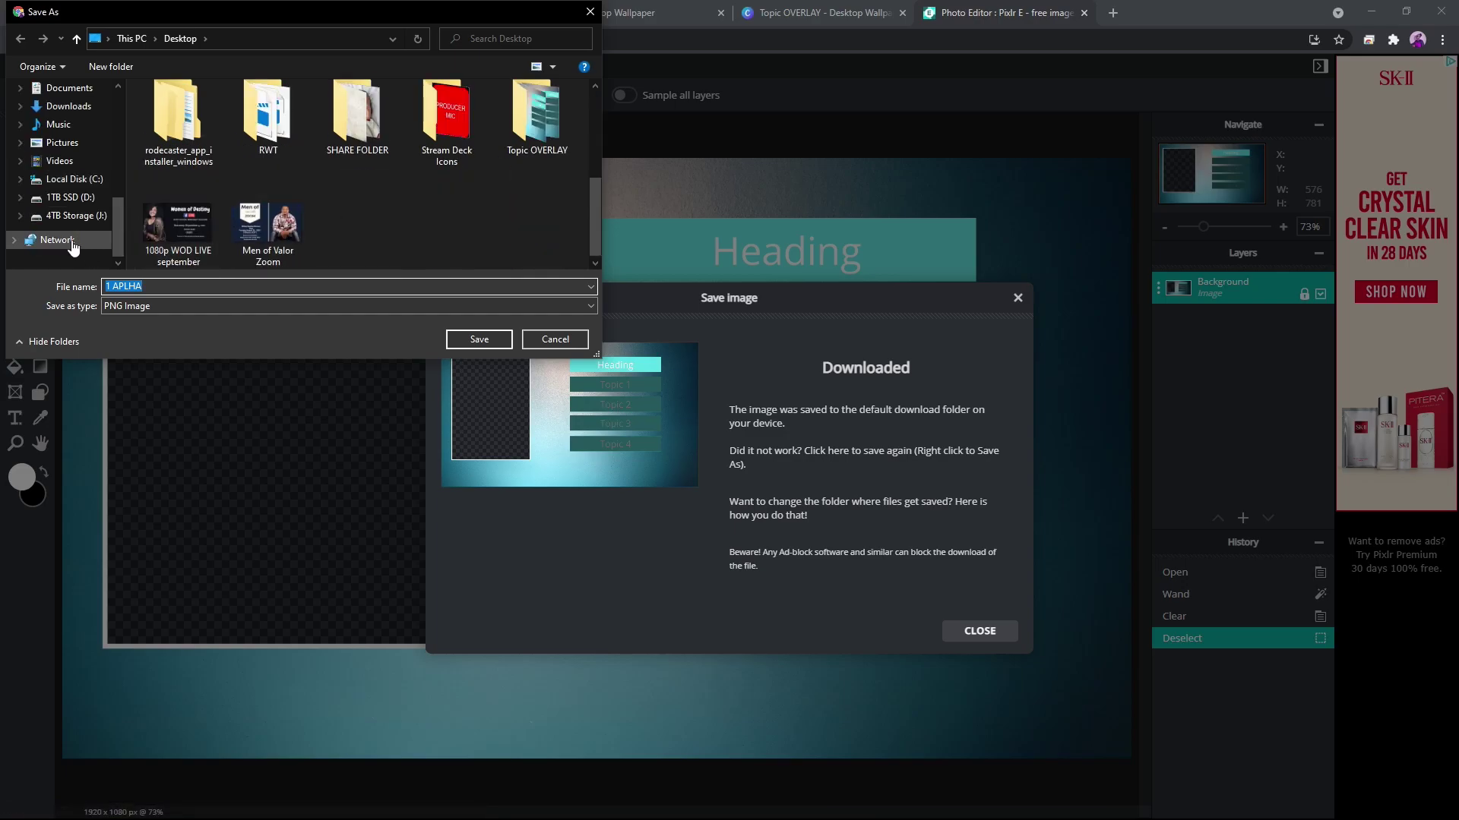
left_click(75, 215)
double_click(207, 112)
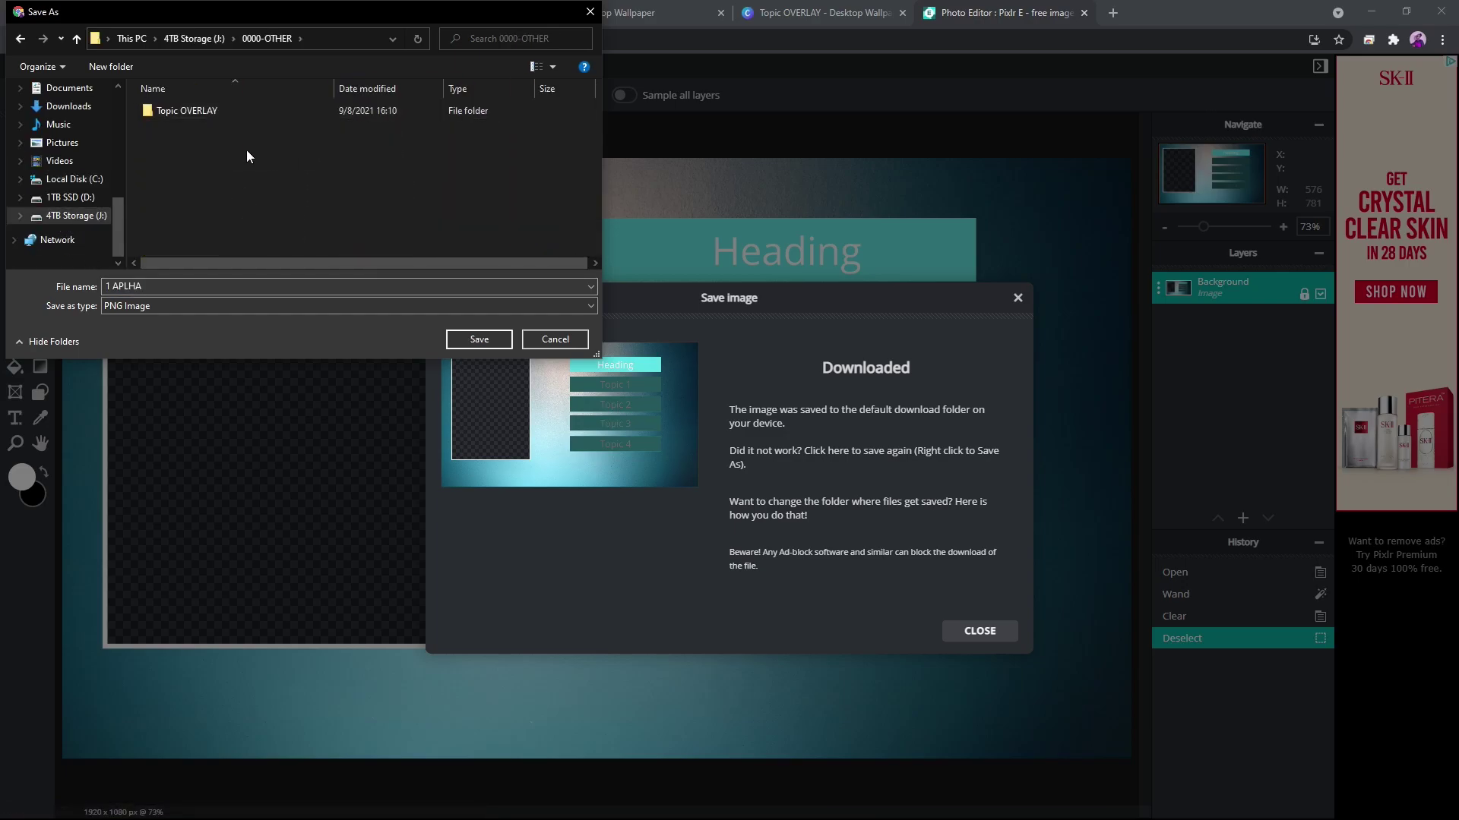
left_click(479, 340)
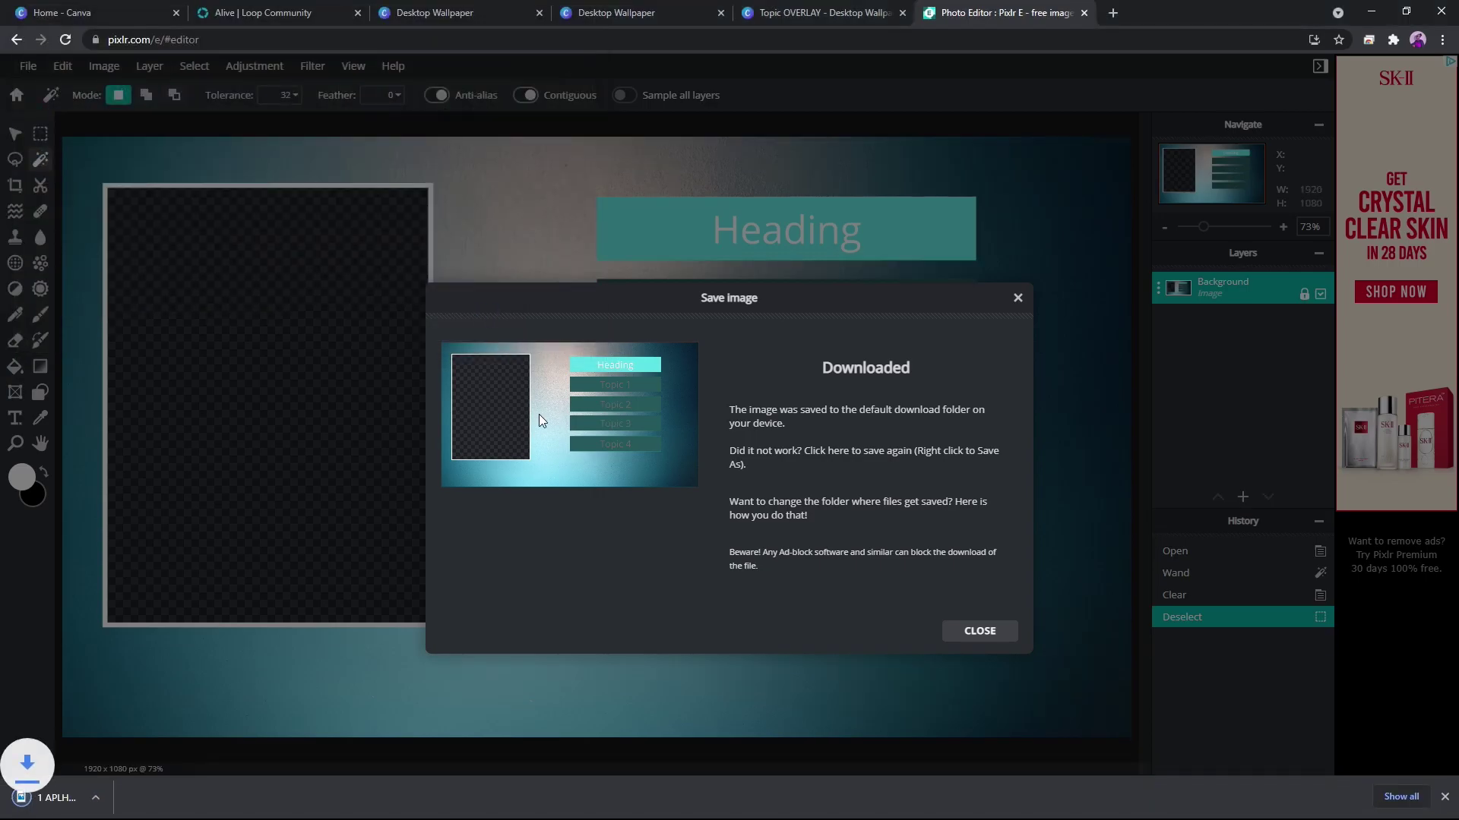